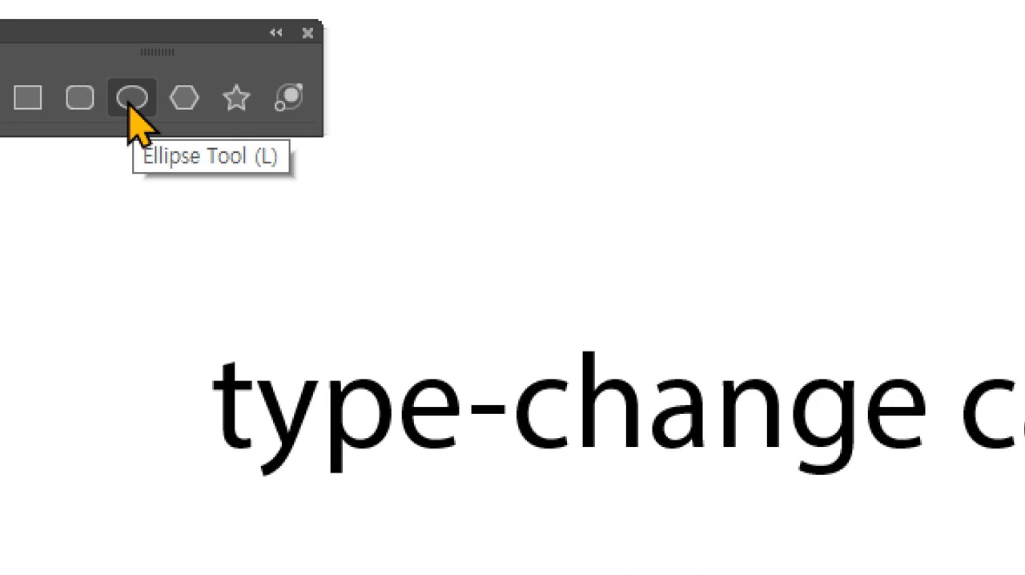
# - Draw a circle about 108 px across over the bowl of the gray letter p and swap its fill and stroke
pyautogui.click(132, 97)
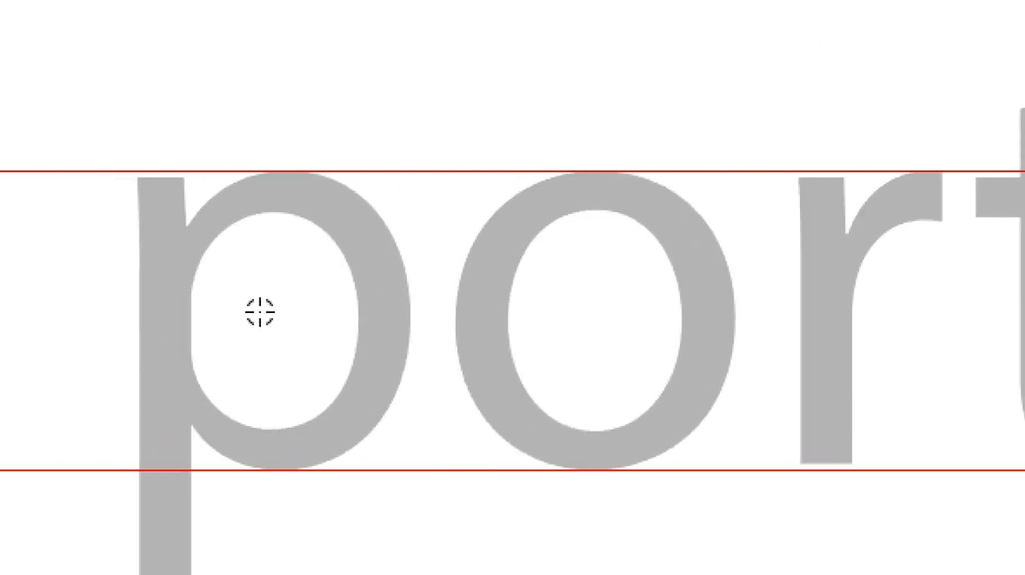
pyautogui.moveTo(258, 311); pyautogui.dragTo(199, 171)
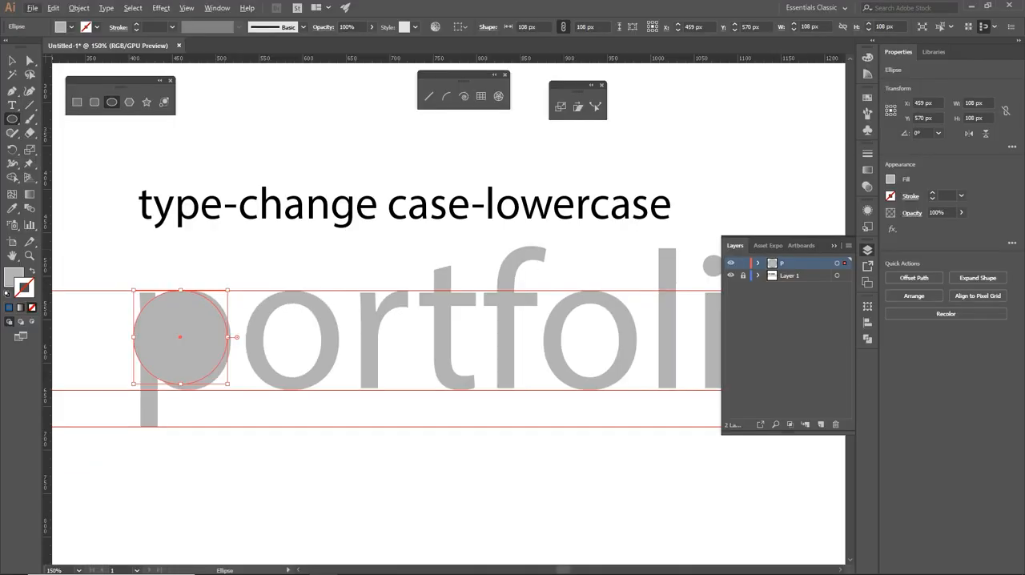
pyautogui.click(12, 61)
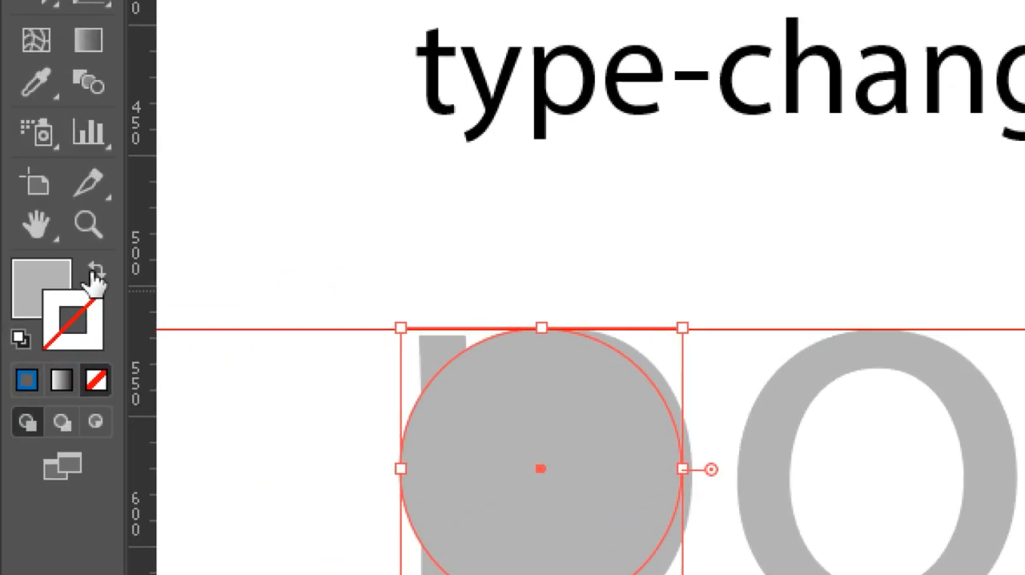
pyautogui.click(95, 276)
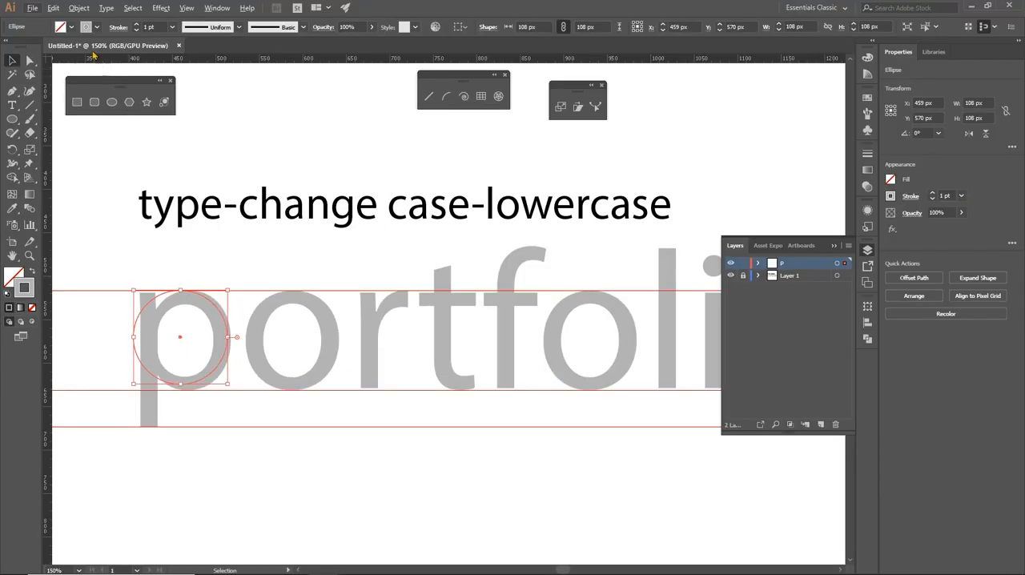
# - Color the circle's stroke orange and set its weight to 17 pt
pyautogui.click(97, 27)
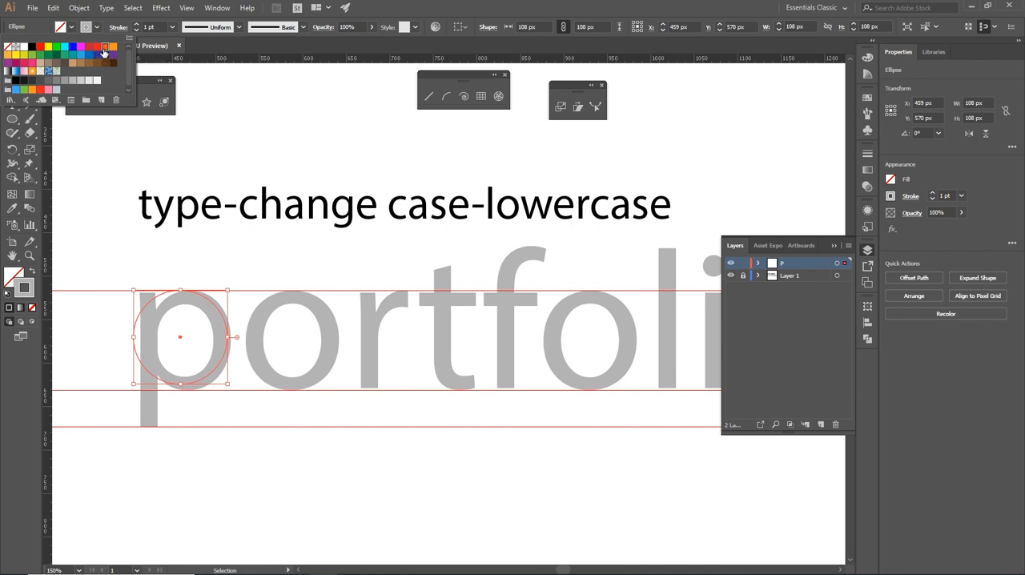
pyautogui.click(104, 48)
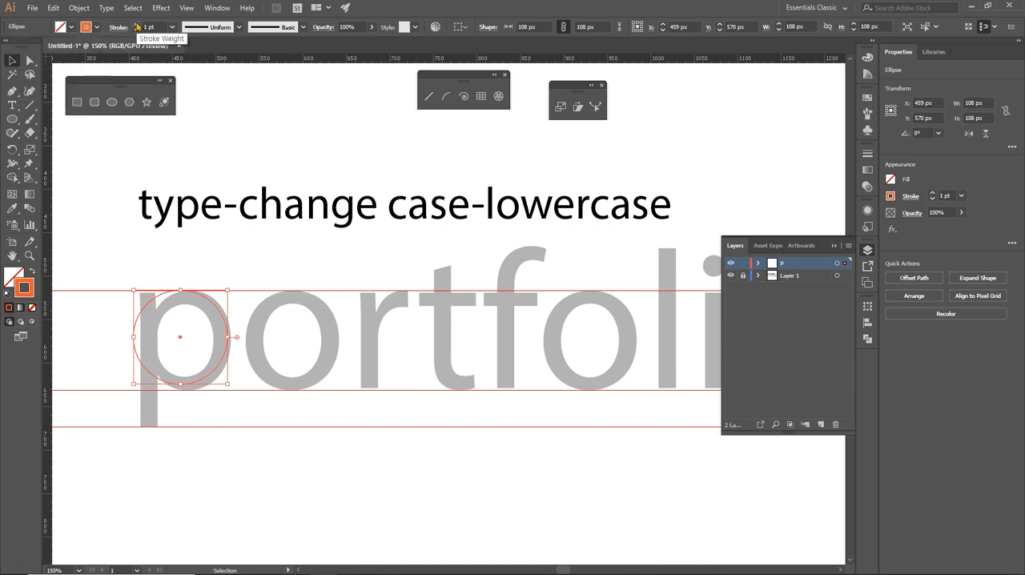
pyautogui.click(137, 24)
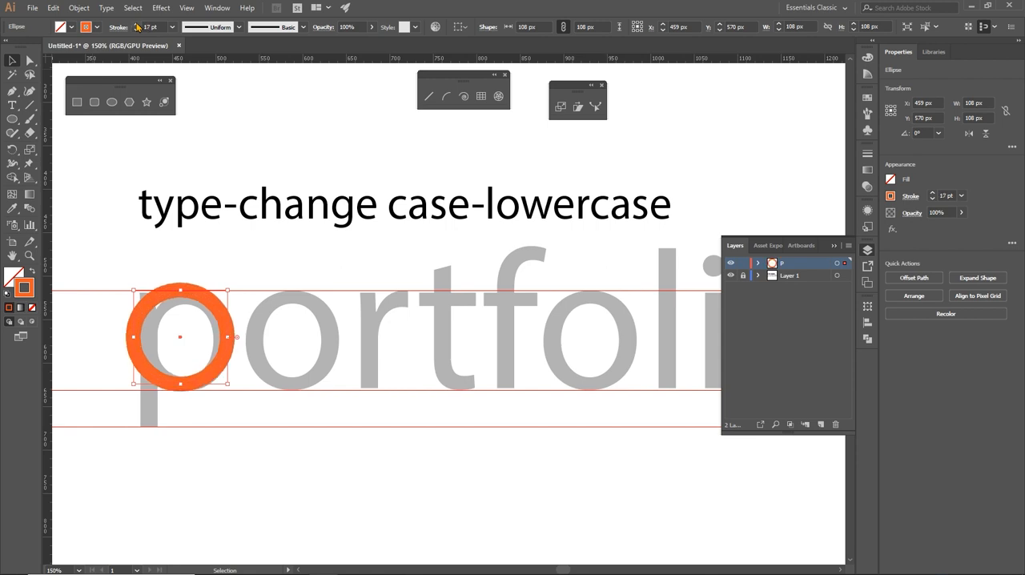
# - Resize the orange circle to about 99 px and position it over the p's bowl, with its stroke between the two x-height guides
pyautogui.hotkey('ctrl', '+')
pyautogui.hotkey('ctrl', '+')
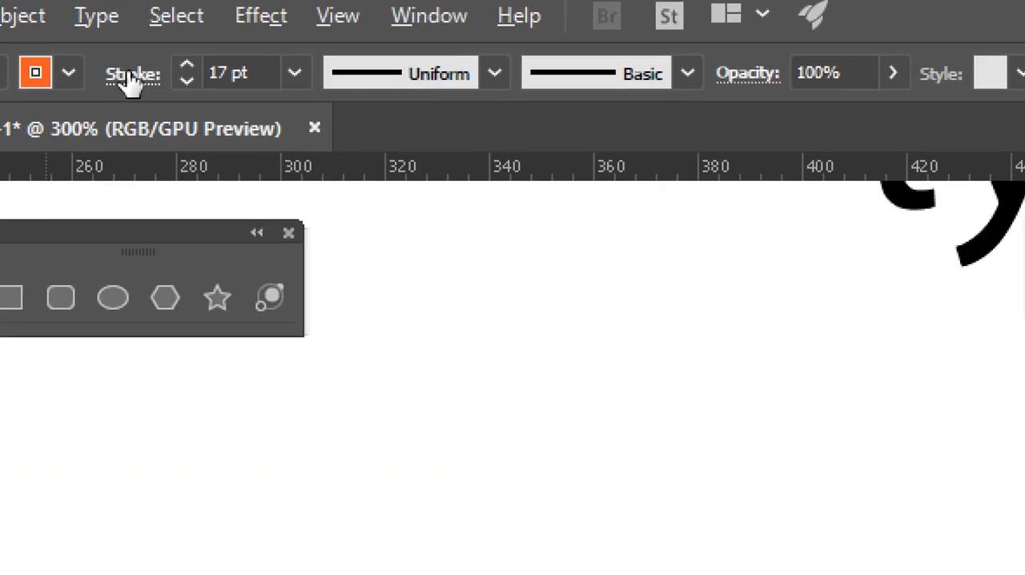
pyautogui.click(129, 73)
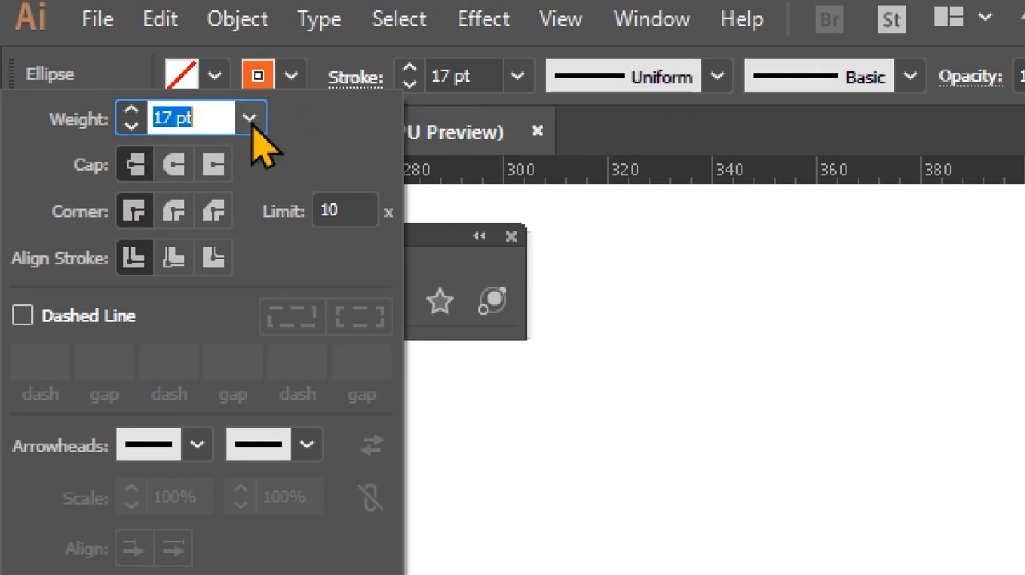
pyautogui.click(448, 363)
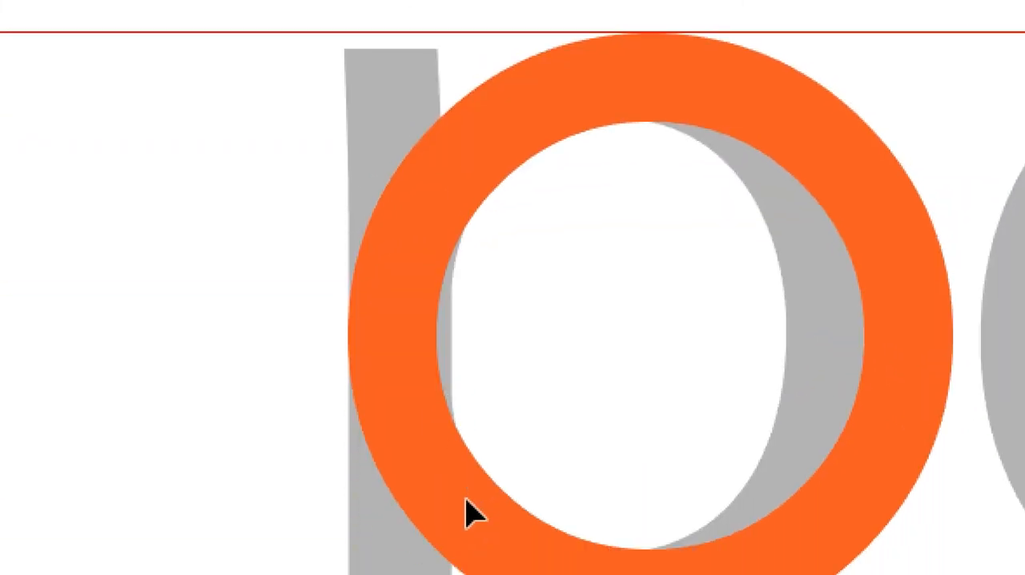
pyautogui.moveTo(218, 209); pyautogui.dragTo(559, 419)
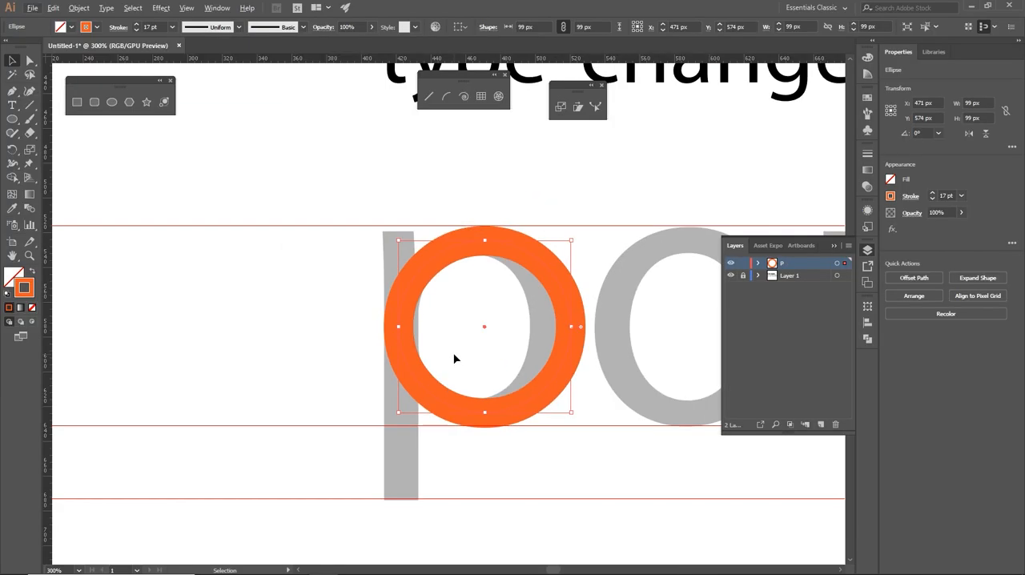
# - Compare the circle with the traced letter in outline view and return to preview
pyautogui.press('a')
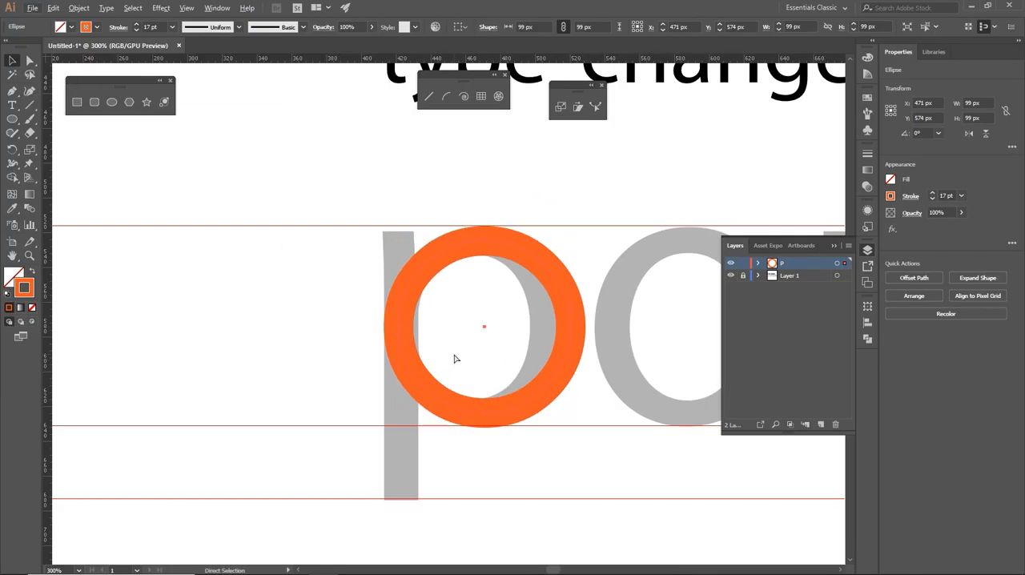
pyautogui.hotkey('ctrl', 'y')
pyautogui.press('v')
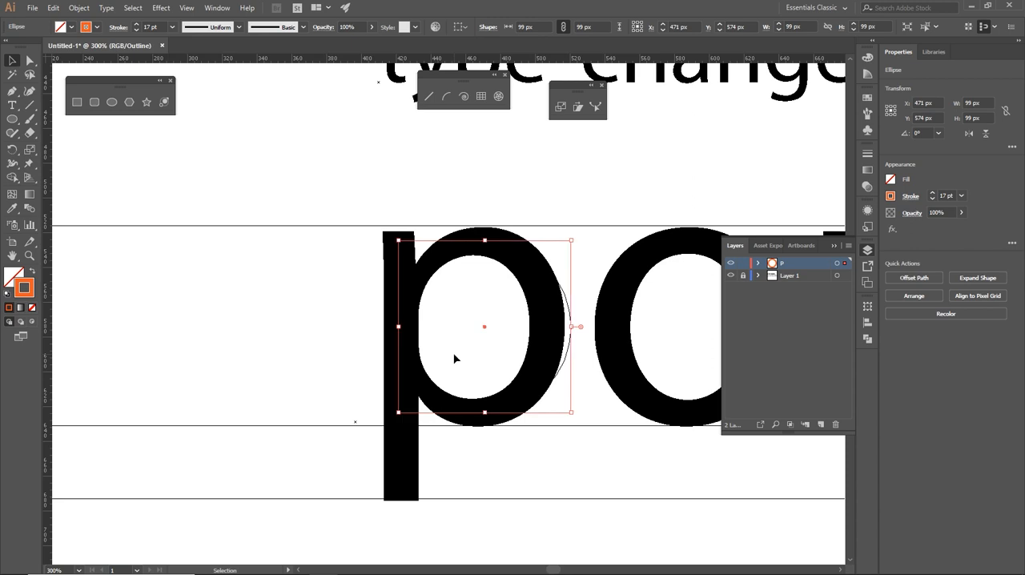
pyautogui.press('a')
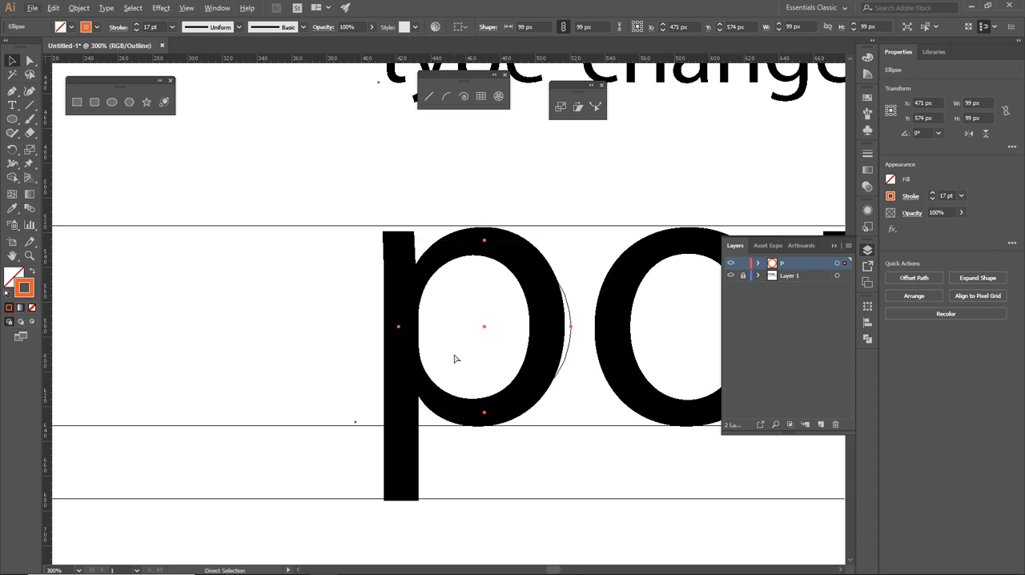
pyautogui.hotkey('ctrl', 'y')
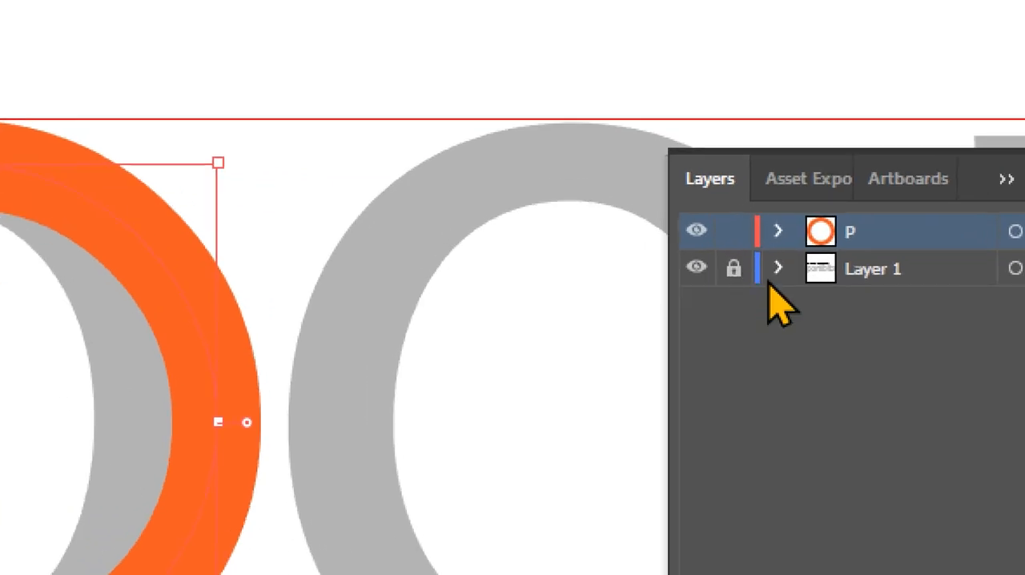
# - Turn Layer 1 into a template layer and rename it 52
pyautogui.click(885, 280)
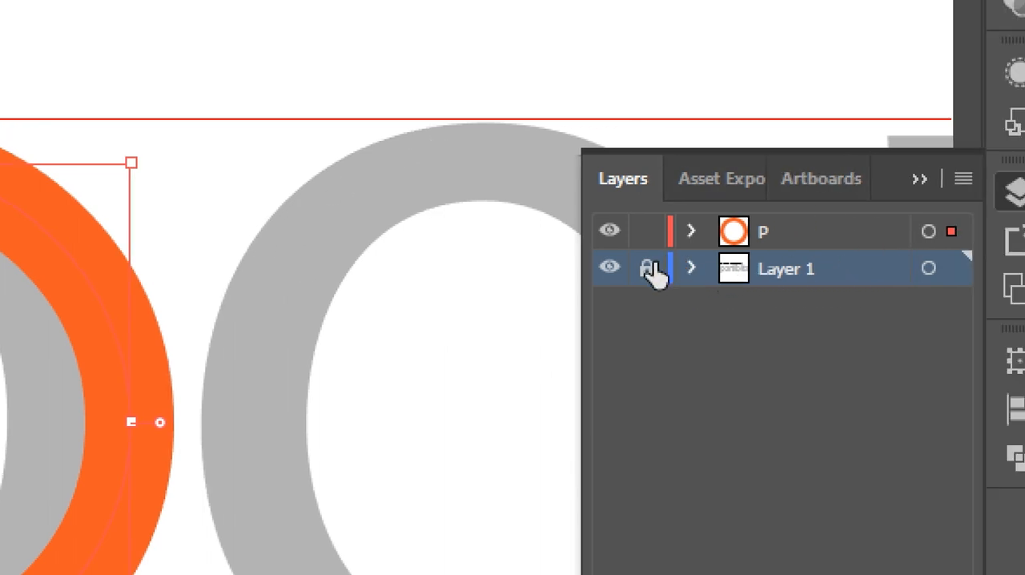
pyautogui.click(646, 277)
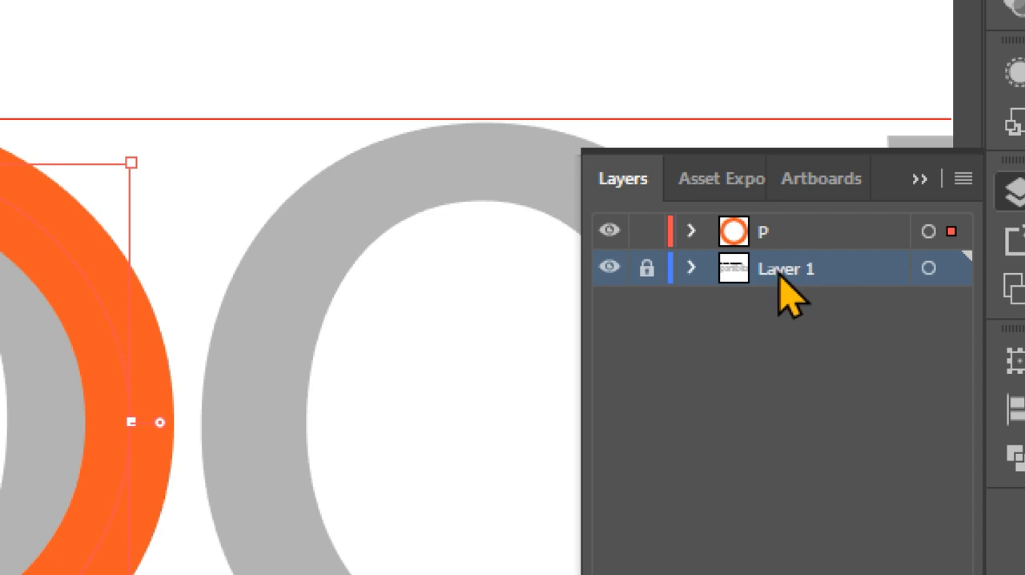
pyautogui.doubleClick(836, 277)
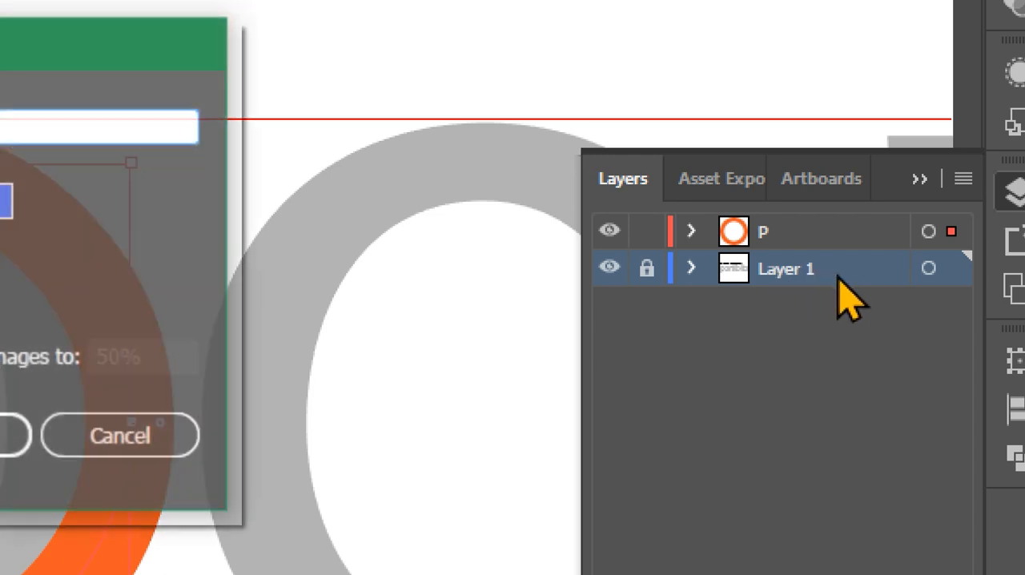
pyautogui.moveTo(186, 78); pyautogui.dragTo(550, 80)
pyautogui.click(226, 321)
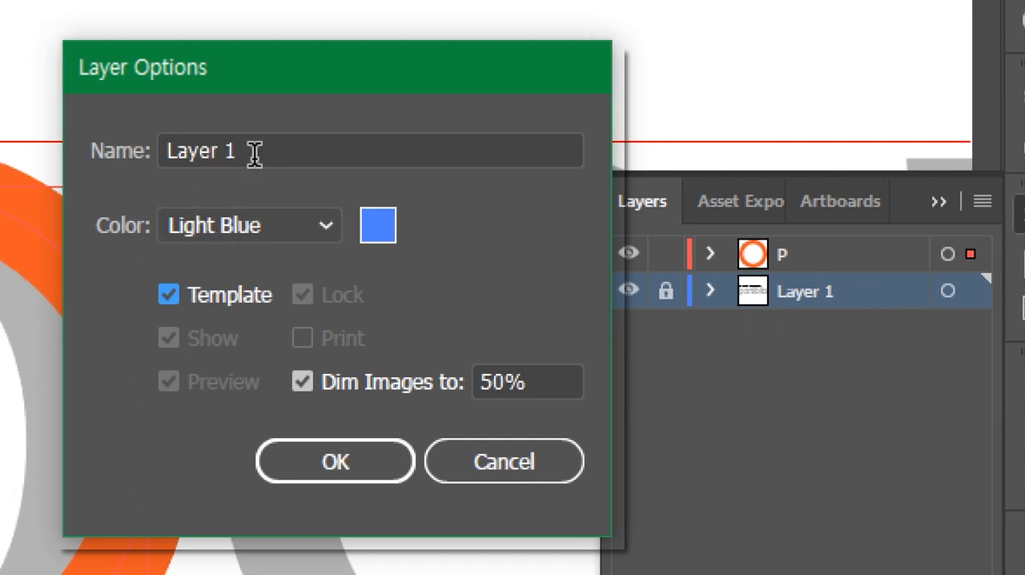
pyautogui.click(254, 154)
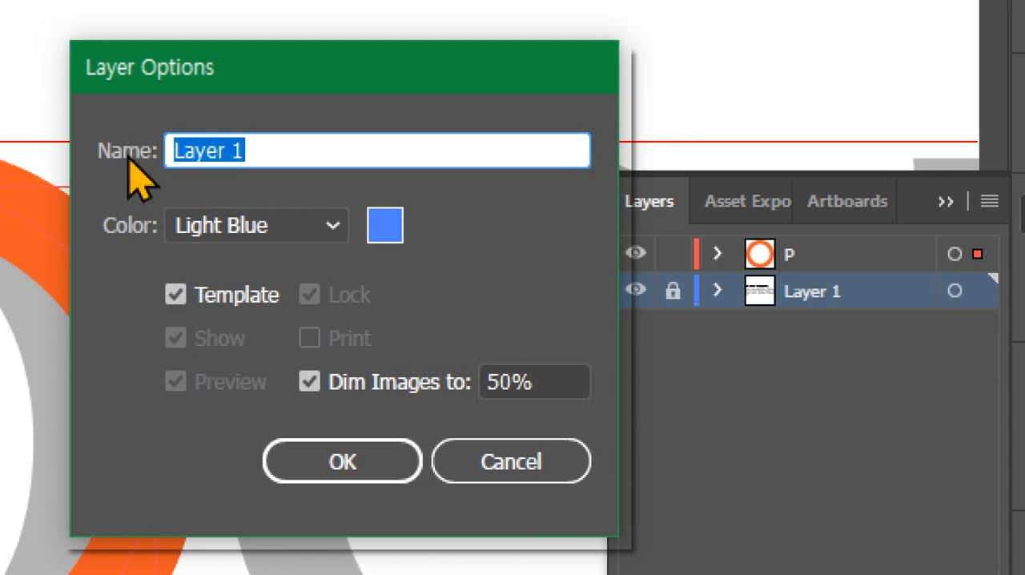
pyautogui.write('O')
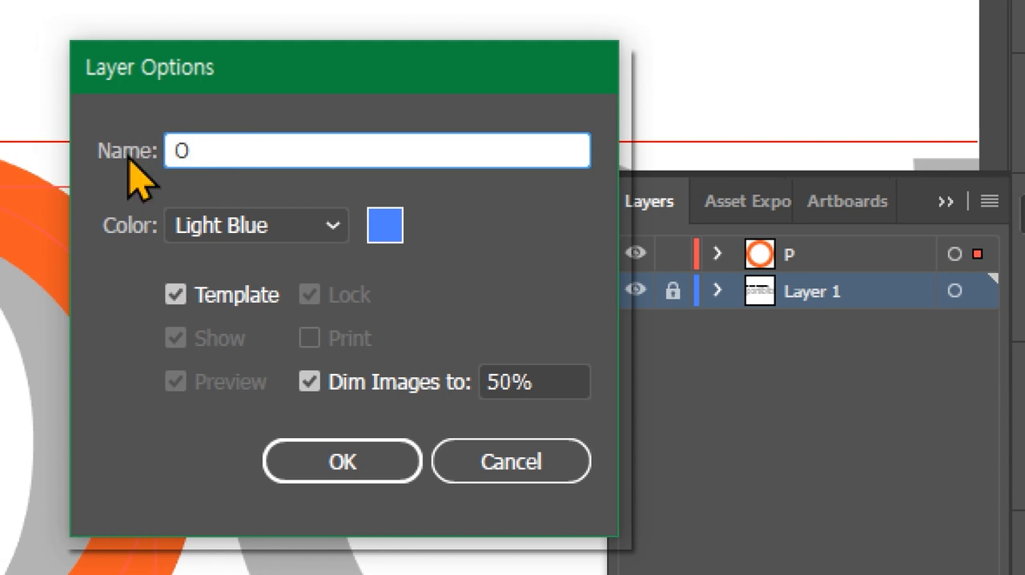
pyautogui.press('BackSpace')
pyautogui.write('52')
pyautogui.click(320, 473)
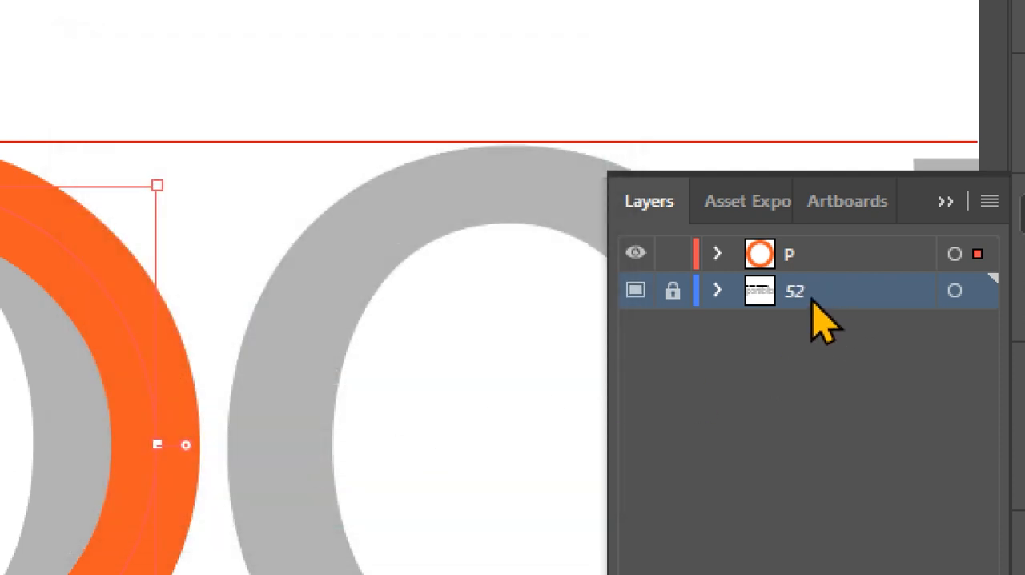
# - Make layer P active and, in outline view, shift the circle to about X 470 px over the p's bowl
pyautogui.click(827, 259)
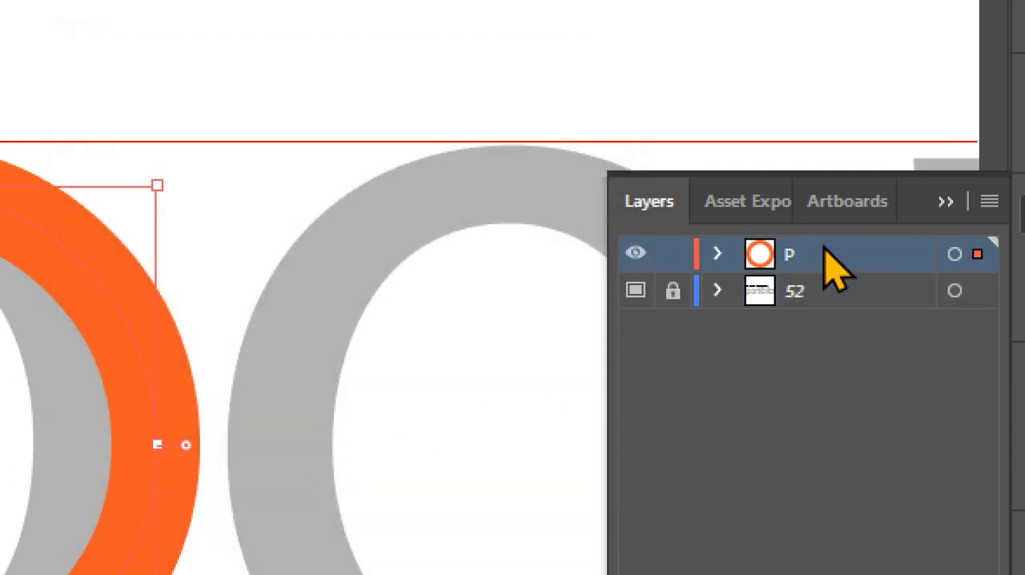
pyautogui.hotkey('ctrl', 'y')
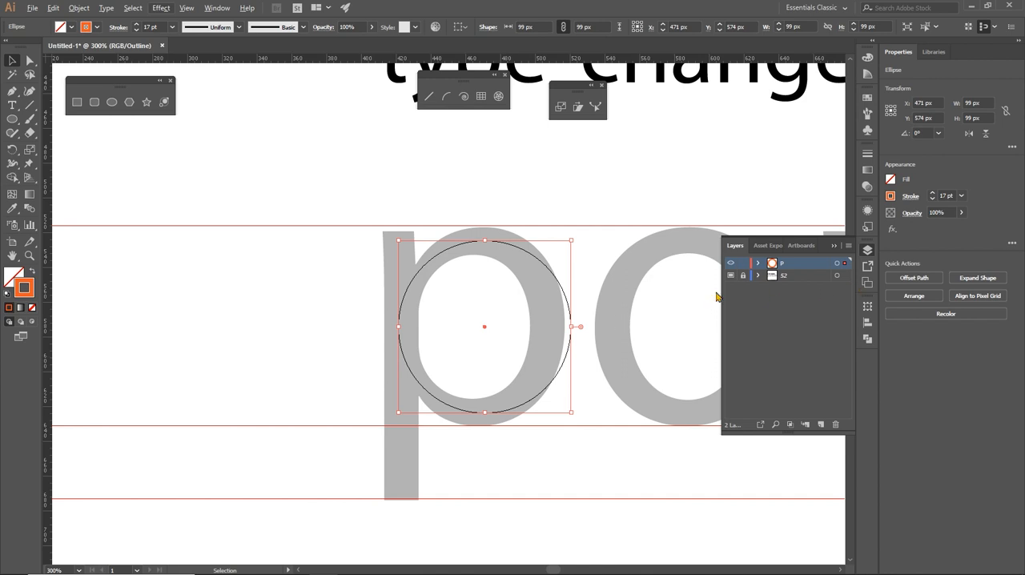
pyautogui.click(573, 281)
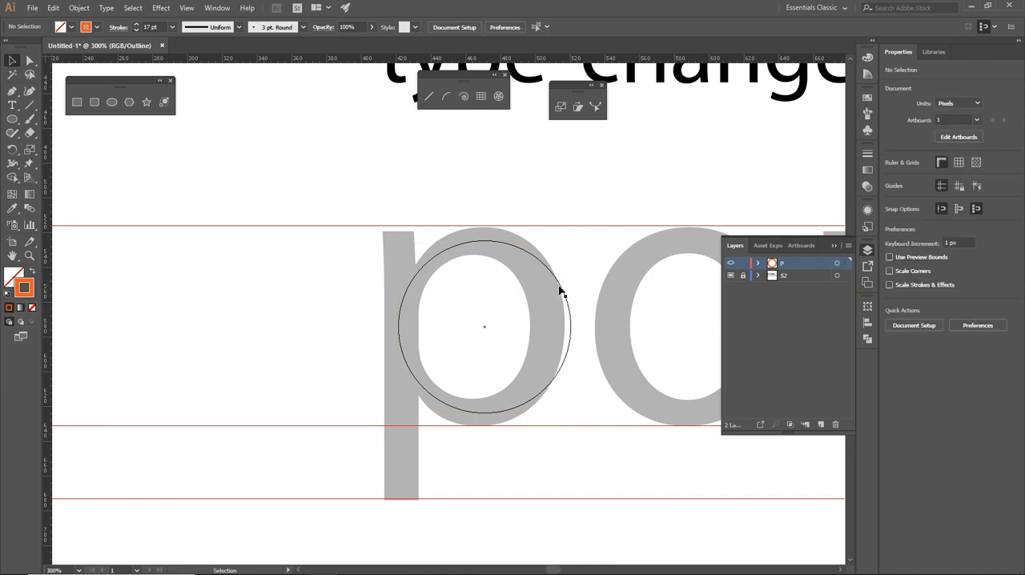
pyautogui.moveTo(560, 286); pyautogui.dragTo(554, 291)
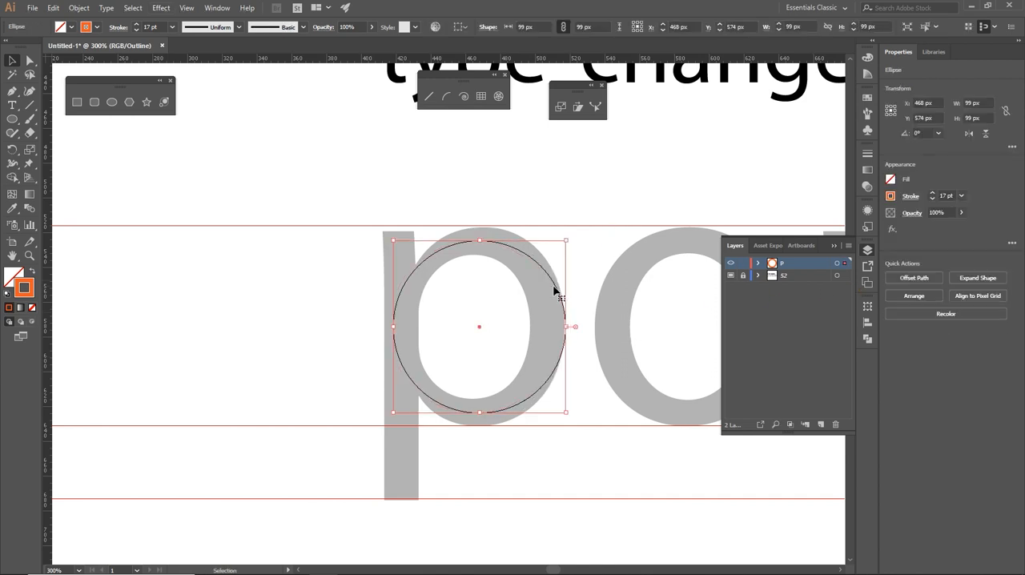
pyautogui.press('Right')
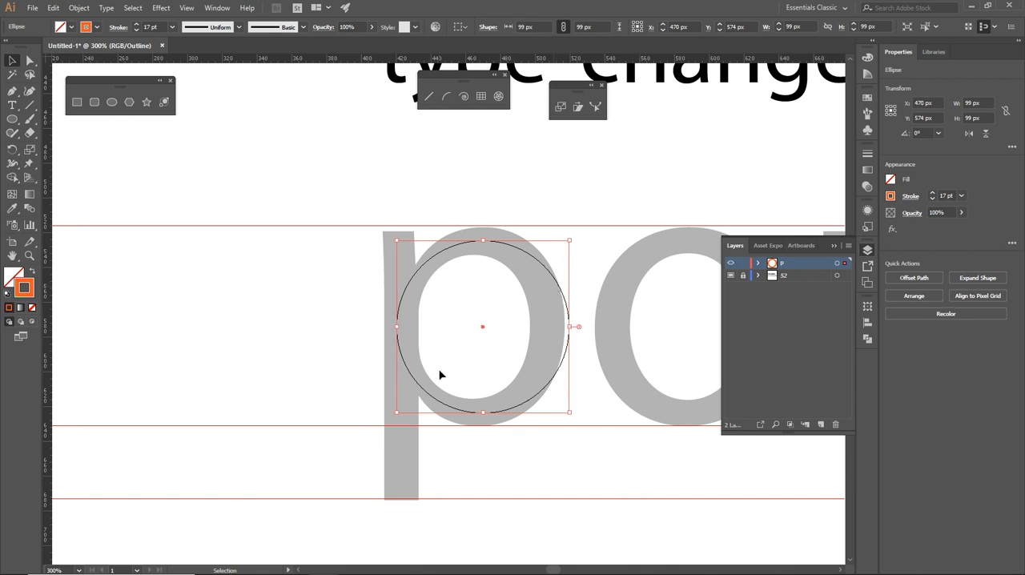
pyautogui.click(452, 483)
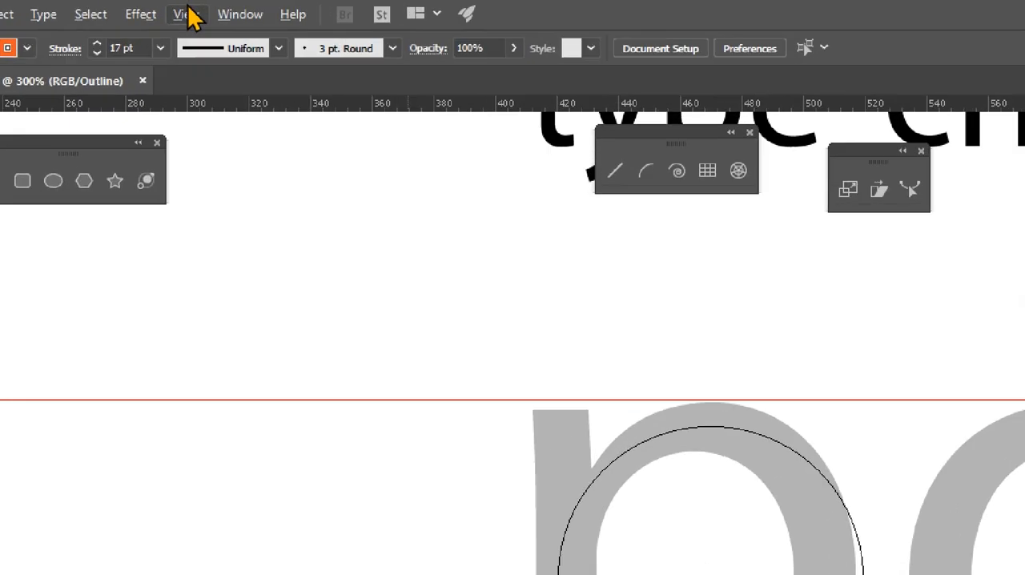
# - Return the artwork display from outline view to GPU preview
pyautogui.click(188, 8)
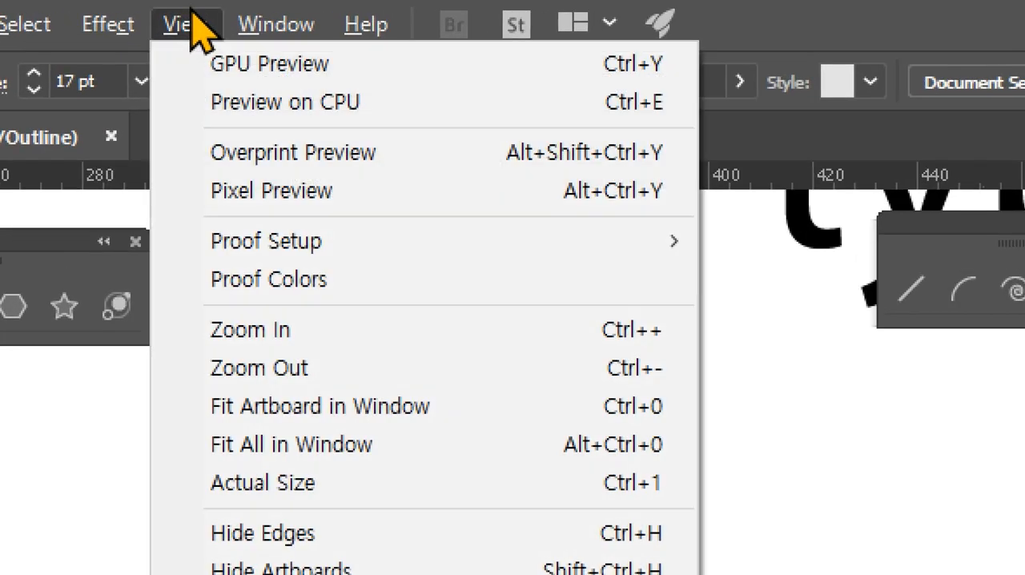
pyautogui.click(215, 64)
pyautogui.click(189, 24)
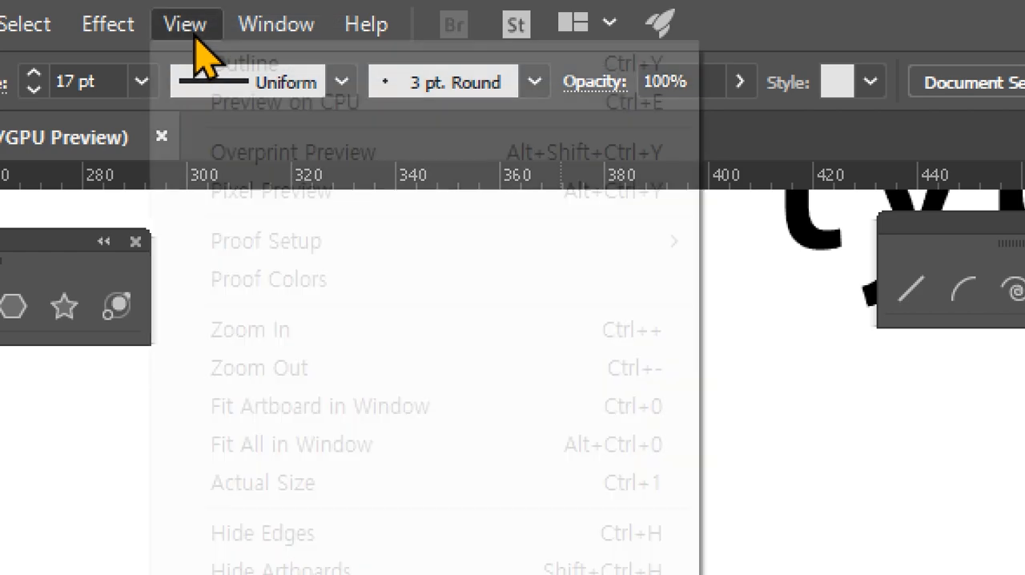
pyautogui.click(240, 66)
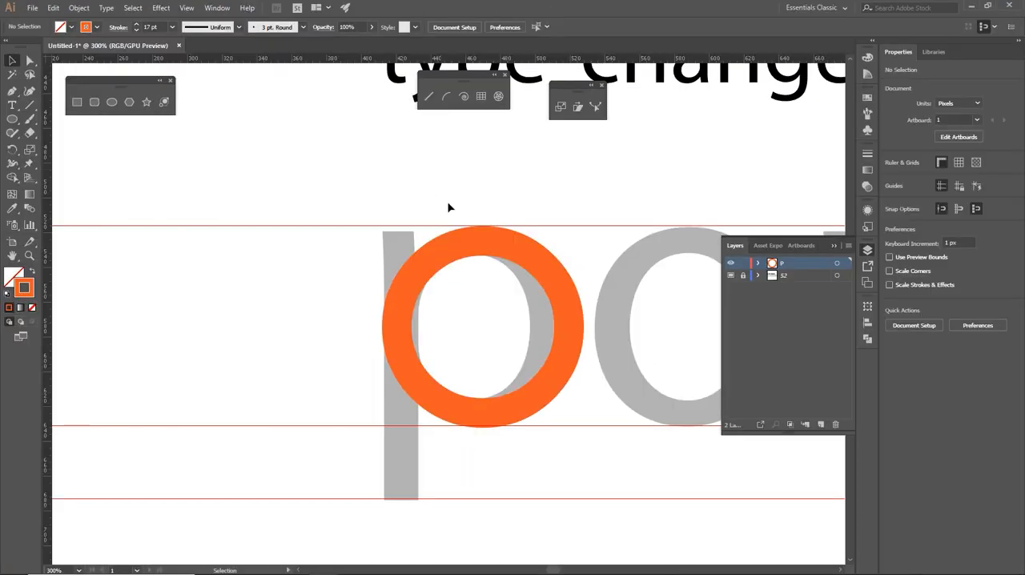
# - Draw a vertical line segment about 194 px tall at X 420.5 px as the p's stem and deselect it
pyautogui.click(30, 105)
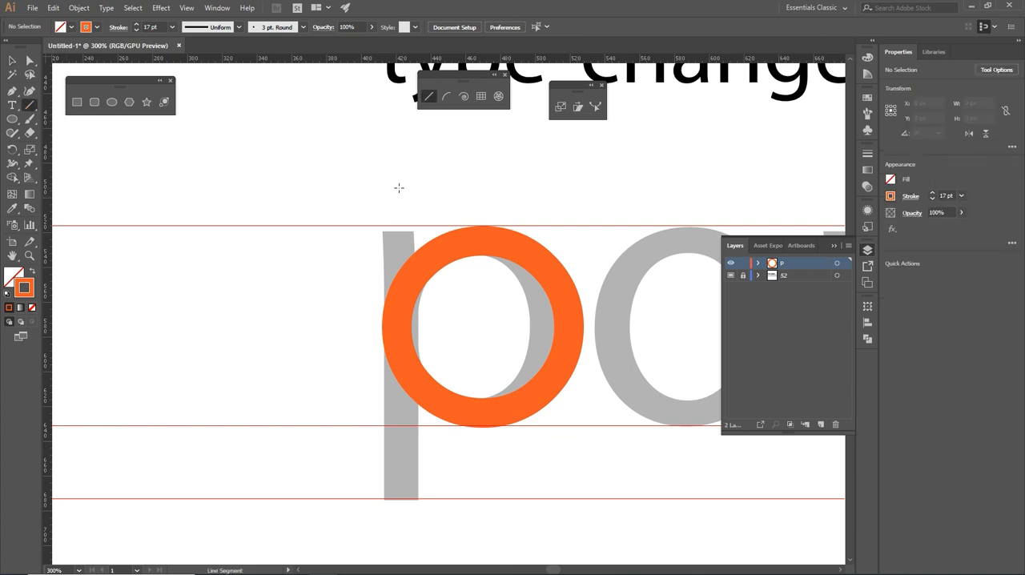
pyautogui.moveTo(397, 171); pyautogui.dragTo(411, 506)
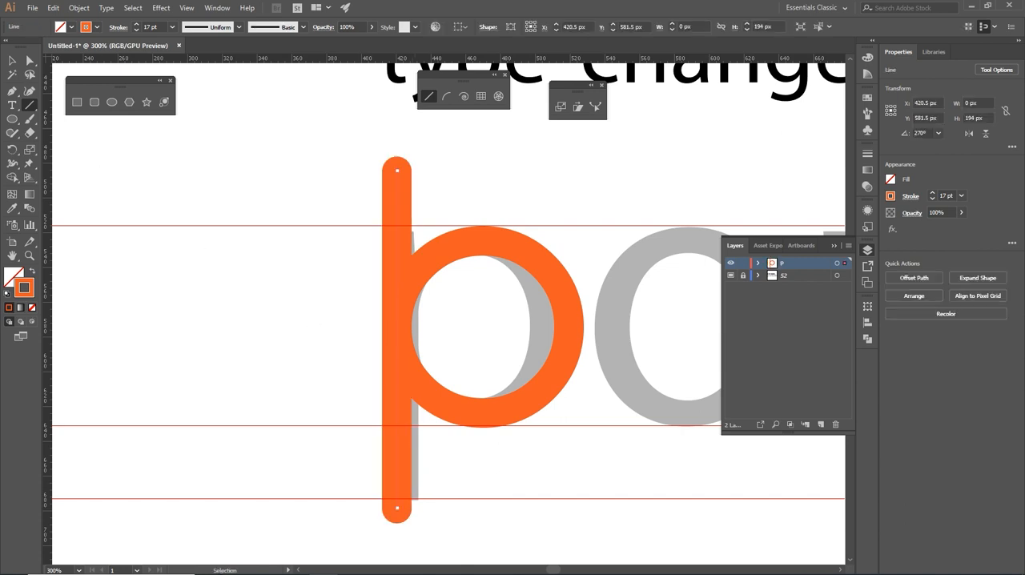
pyautogui.click(12, 60)
pyautogui.click(503, 189)
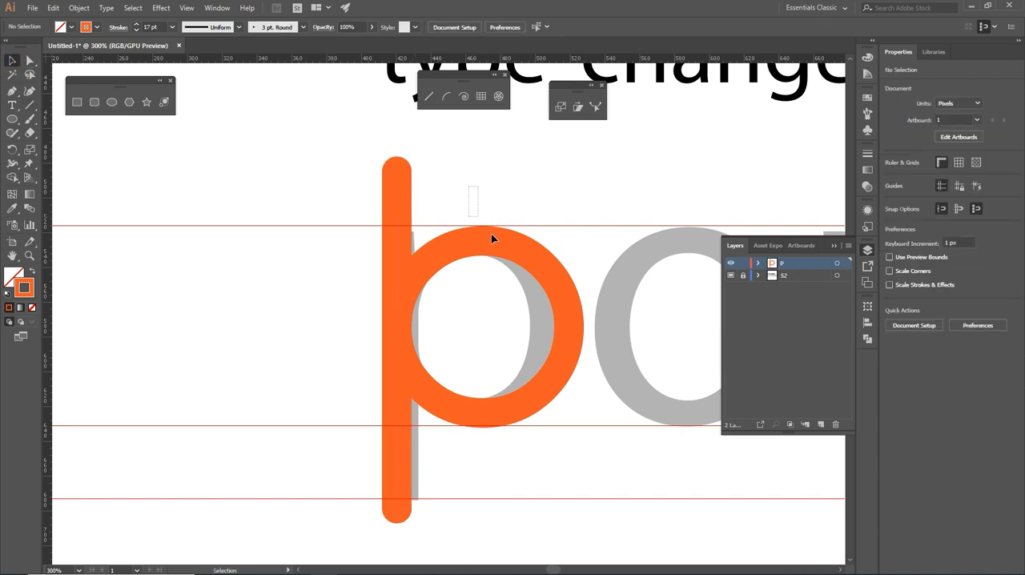
pyautogui.click(554, 331)
pyautogui.click(457, 194)
pyautogui.hotkey('ctrl', 'y')
pyautogui.hotkey('ctrl', 'y')
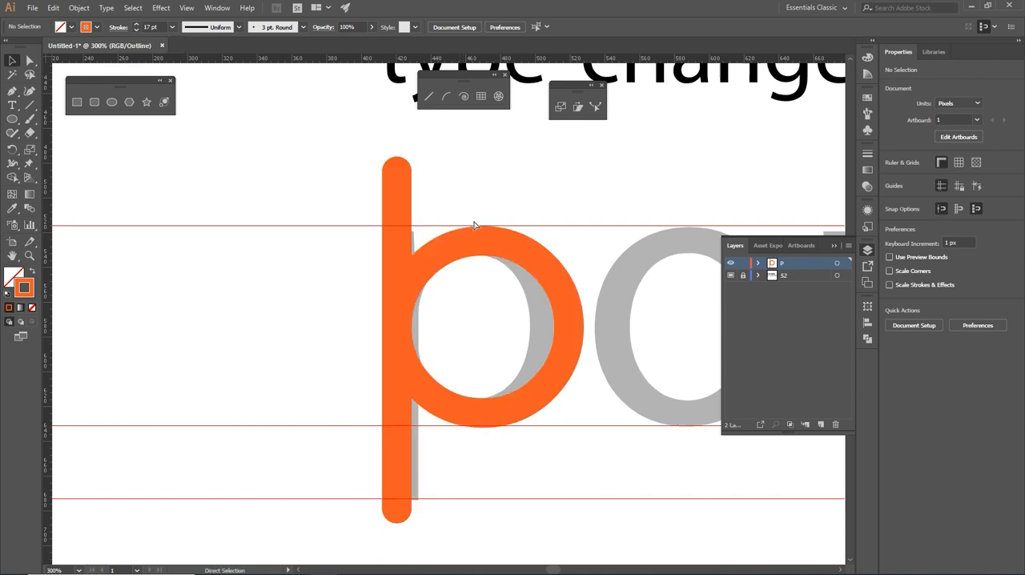
pyautogui.moveTo(473, 205); pyautogui.dragTo(590, 319)
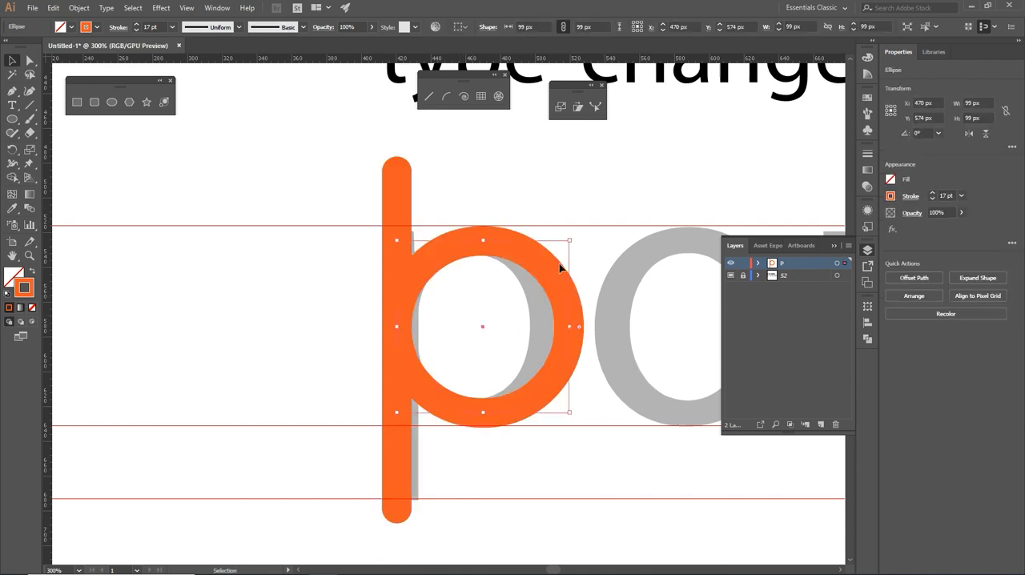
# - Move the p's vertical stem line away from the circle to X 386.5 px
pyautogui.moveTo(488, 205); pyautogui.dragTo(239, 187)
pyautogui.press('Left')
pyautogui.press('Left')
pyautogui.press('Left')
pyautogui.press('Left')
pyautogui.press('Left')
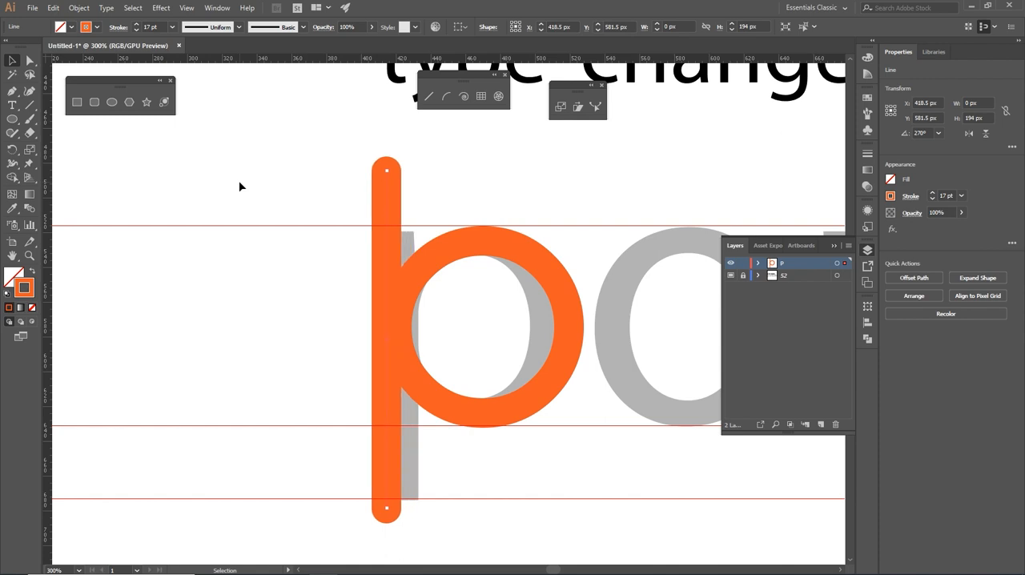
pyautogui.press('Left')
pyautogui.press('Left')
pyautogui.press('Left')
pyautogui.press('Left')
pyautogui.press('Left')
pyautogui.press('Left')
pyautogui.press('Left')
pyautogui.press('Left')
pyautogui.press('Left')
pyautogui.press('Left')
pyautogui.press('Left')
pyautogui.press('Left')
pyautogui.press('Left')
pyautogui.press('Left')
pyautogui.press('Left')
pyautogui.press('Left')
pyautogui.press('Left')
pyautogui.press('Left')
pyautogui.press('Left')
pyautogui.press('Left')
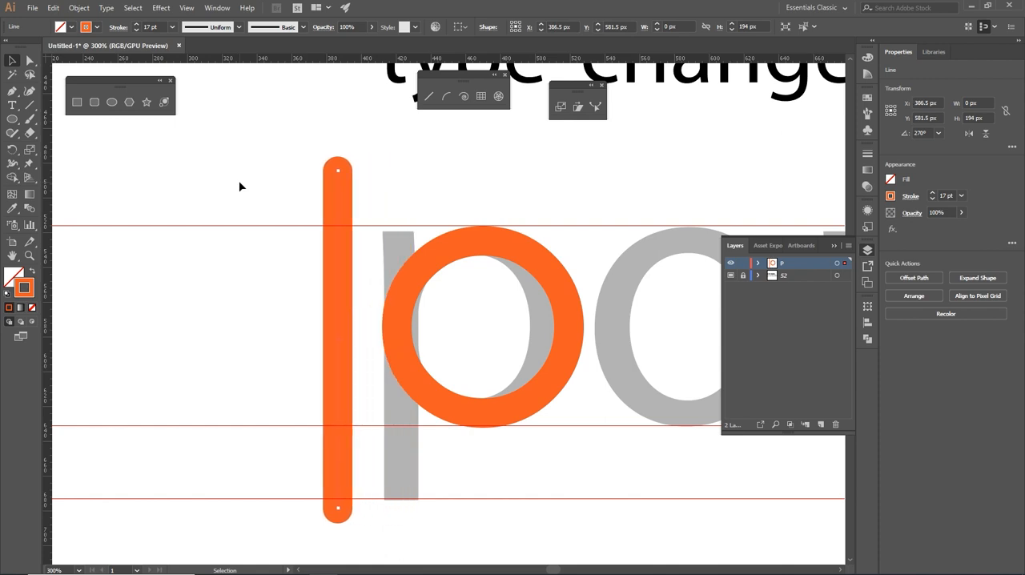
# - With the stem and circle selected, switch the alignment reference to the artboard and back to the selection
pyautogui.moveTo(198, 217); pyautogui.dragTo(472, 478)
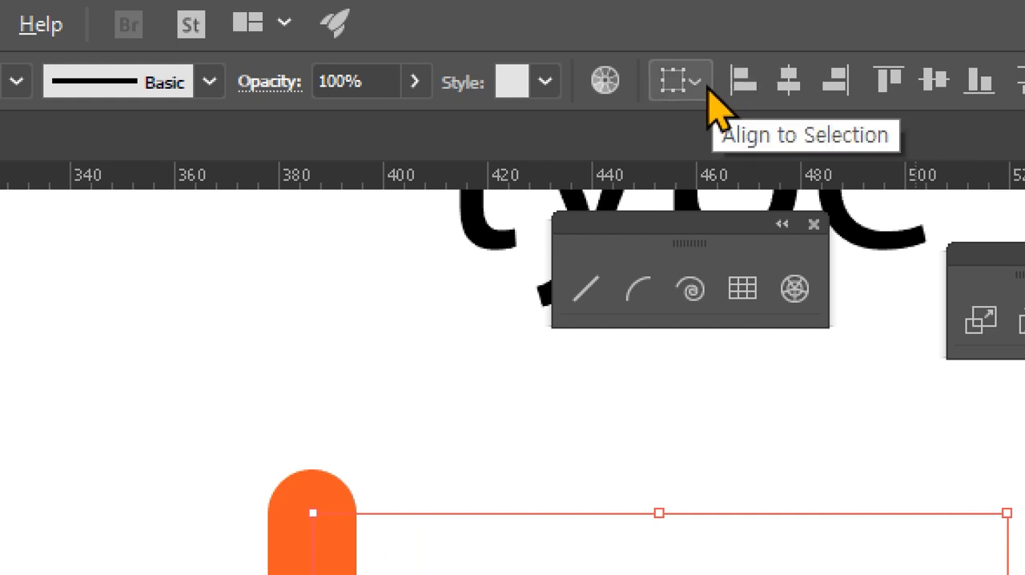
pyautogui.click(705, 88)
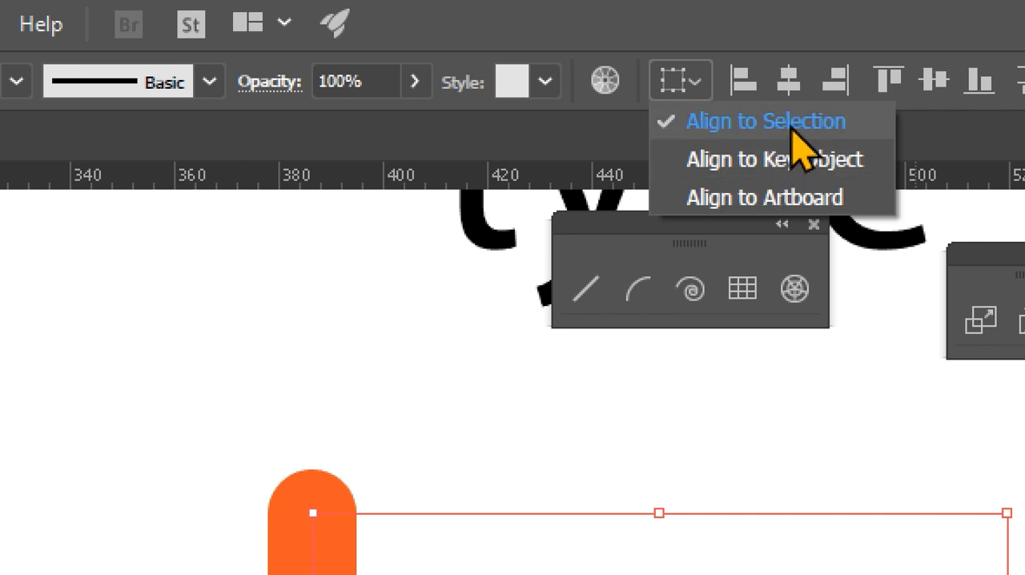
pyautogui.click(766, 199)
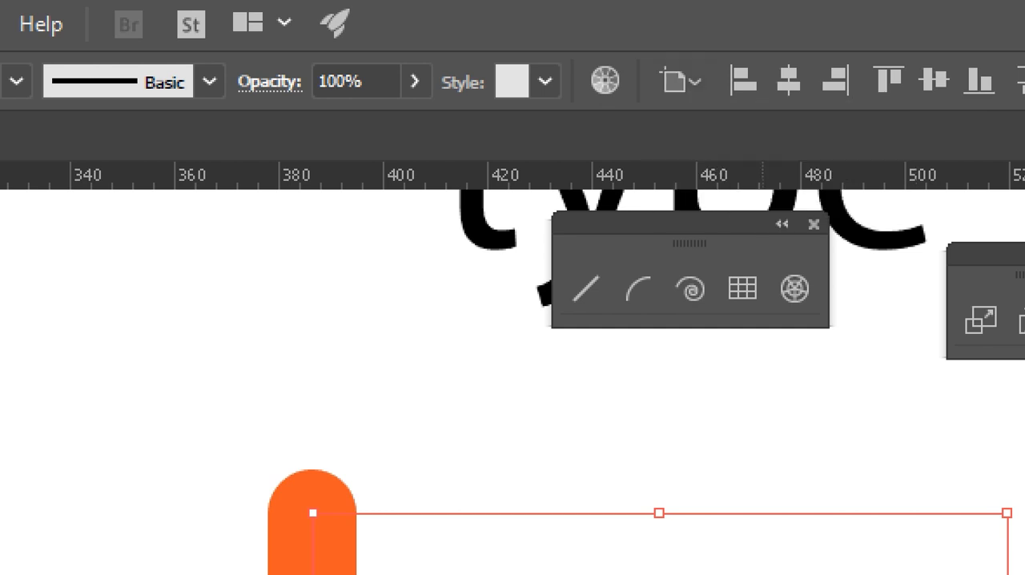
pyautogui.click(695, 83)
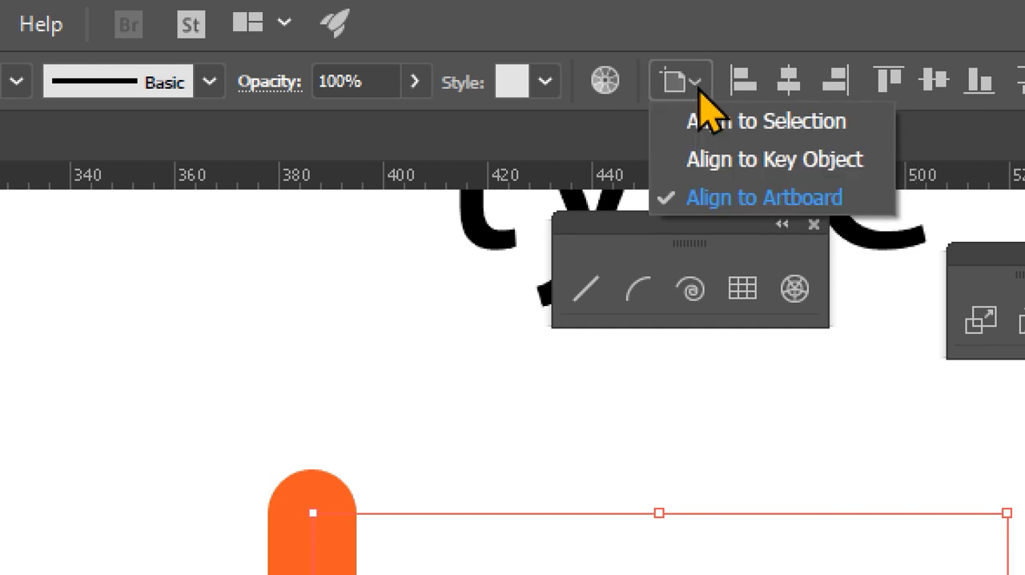
pyautogui.click(736, 133)
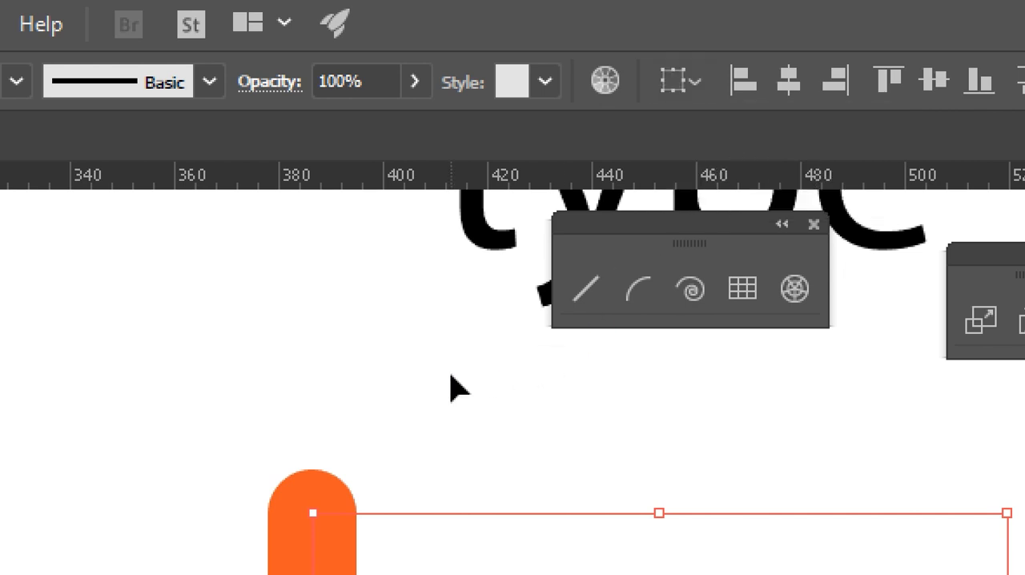
# - Select the stem and circle together and align their left edges to the selection
pyautogui.click(360, 392)
pyautogui.click(393, 541)
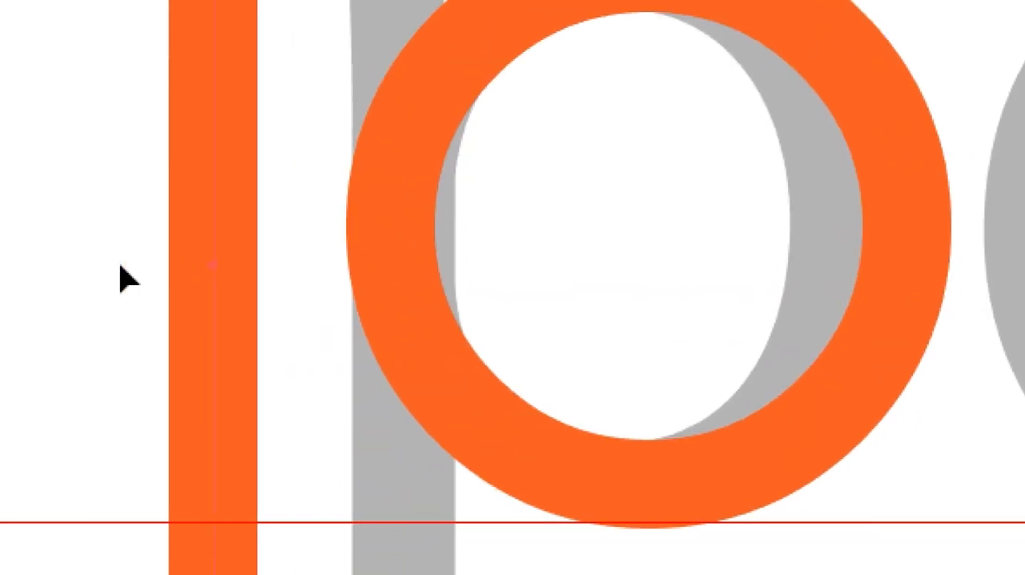
pyautogui.moveTo(132, 230); pyautogui.dragTo(567, 296)
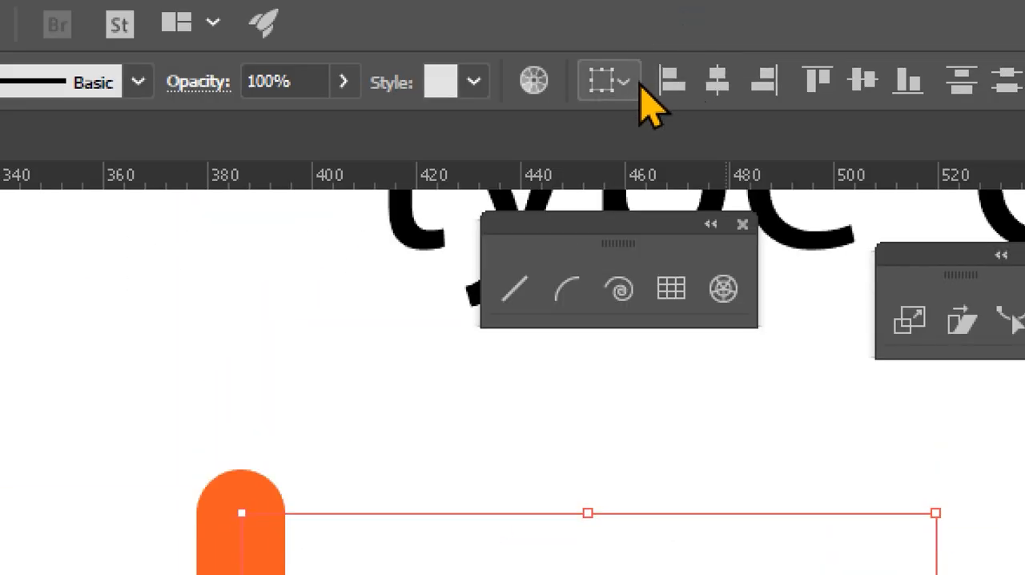
pyautogui.click(630, 84)
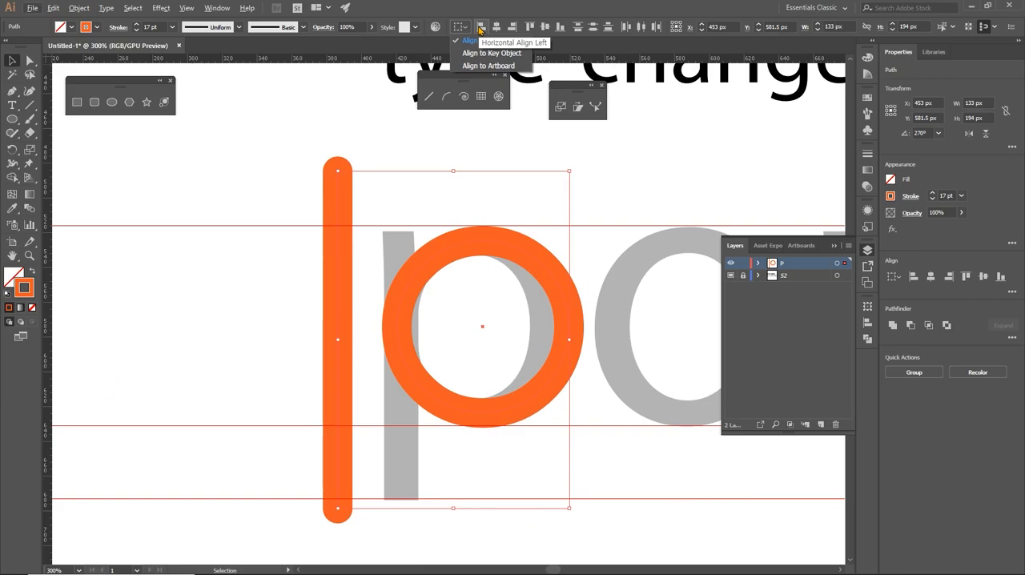
pyautogui.click(479, 27)
pyautogui.click(481, 28)
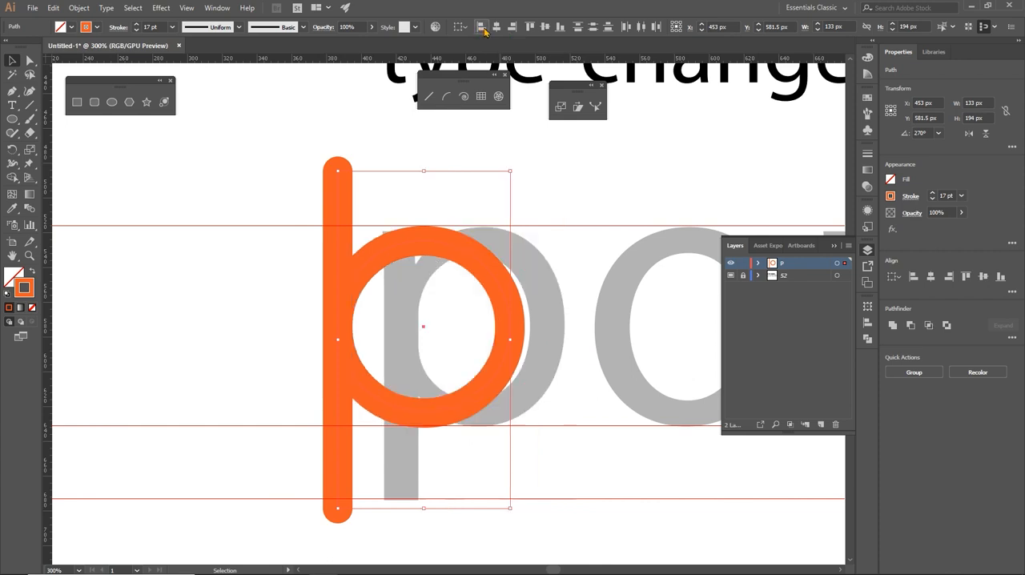
# - Move the aligned stem and circle together over the gray p to X 472 px
pyautogui.press('Right')
pyautogui.press('Right')
pyautogui.press('Right')
pyautogui.press('Right')
pyautogui.press('Right')
pyautogui.press('Right')
pyautogui.press('Right')
pyautogui.press('Right')
pyautogui.press('Right')
pyautogui.press('Right')
pyautogui.press('Right')
pyautogui.press('Right')
pyautogui.press('Right')
pyautogui.press('Right')
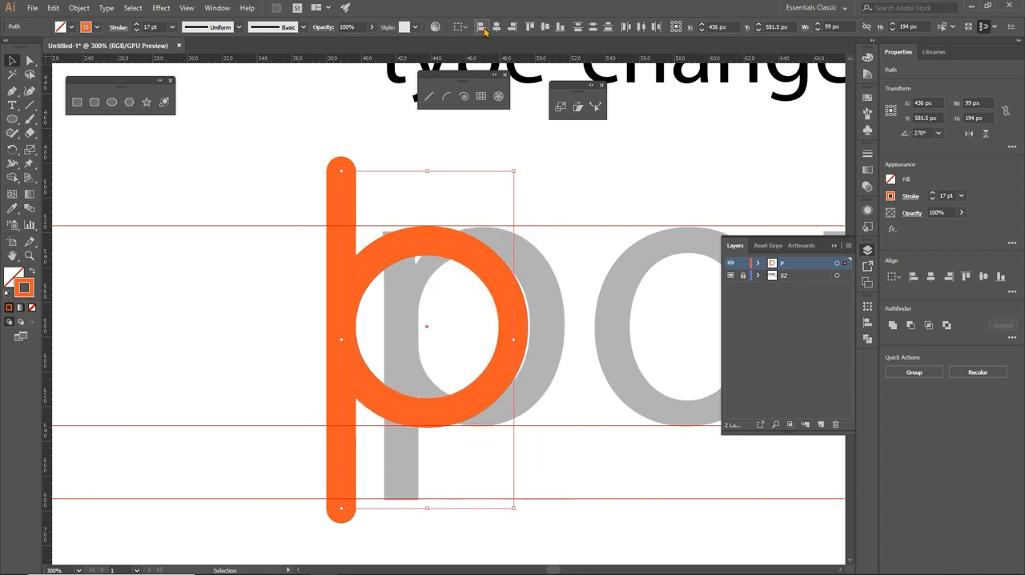
pyautogui.press('Right')
pyautogui.press('Right')
pyautogui.press('Right')
pyautogui.press('Right')
pyautogui.press('Right')
pyautogui.press('Right')
pyautogui.press('Right')
pyautogui.press('Right')
pyautogui.press('Right')
pyautogui.press('Right')
pyautogui.press('Right')
pyautogui.press('Right')
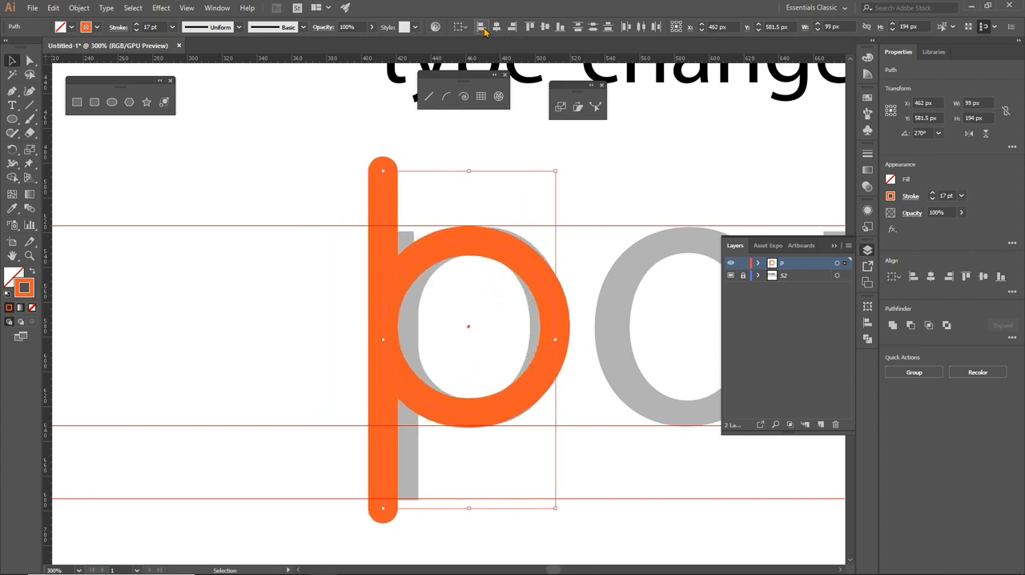
pyautogui.press('Right')
pyautogui.press('Right')
pyautogui.press('Right')
pyautogui.press('Right')
pyautogui.press('Right')
pyautogui.press('Right')
pyautogui.press('Right')
pyautogui.press('Right')
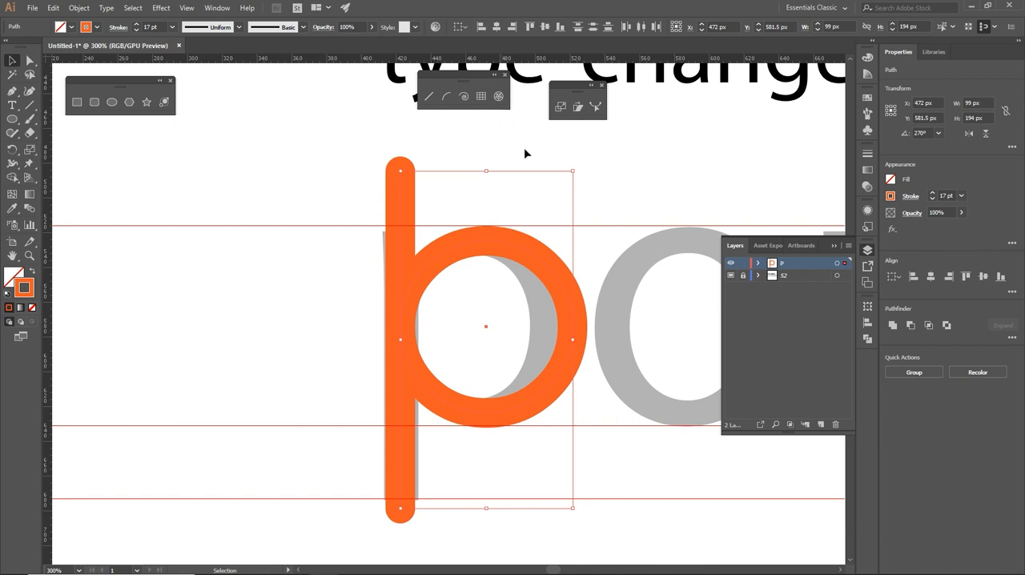
# - Select only the p's stem line and change its stroke color to blue
pyautogui.click(605, 206)
pyautogui.moveTo(352, 177); pyautogui.dragTo(424, 207)
pyautogui.moveTo(522, 183); pyautogui.dragTo(507, 375)
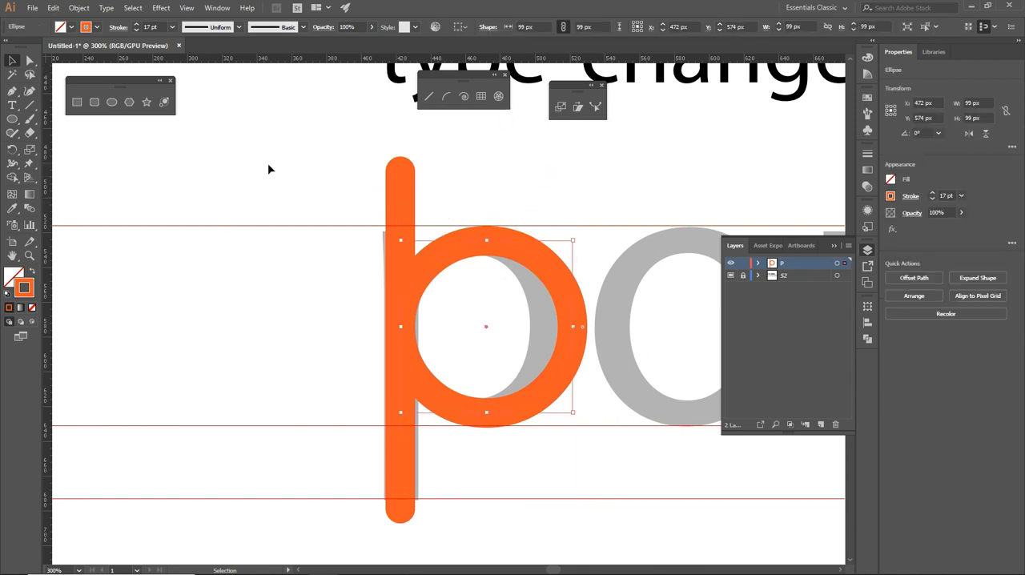
pyautogui.moveTo(269, 164); pyautogui.dragTo(414, 197)
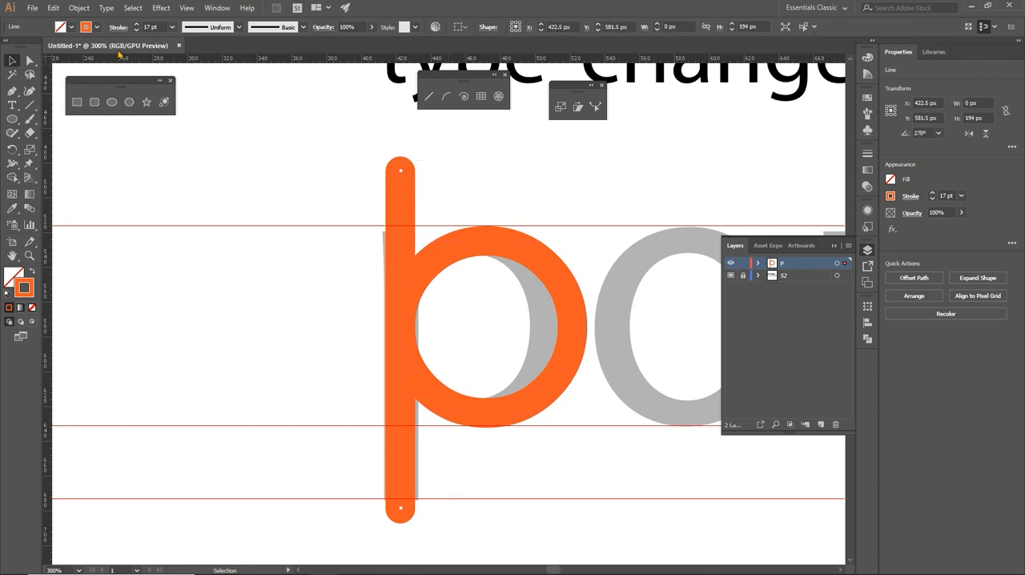
pyautogui.click(97, 26)
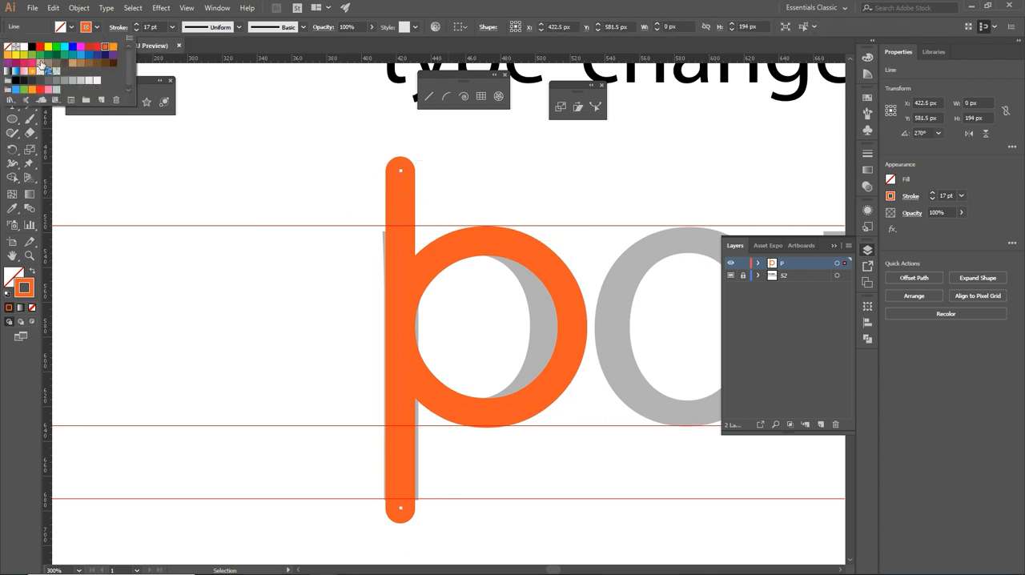
pyautogui.click(15, 60)
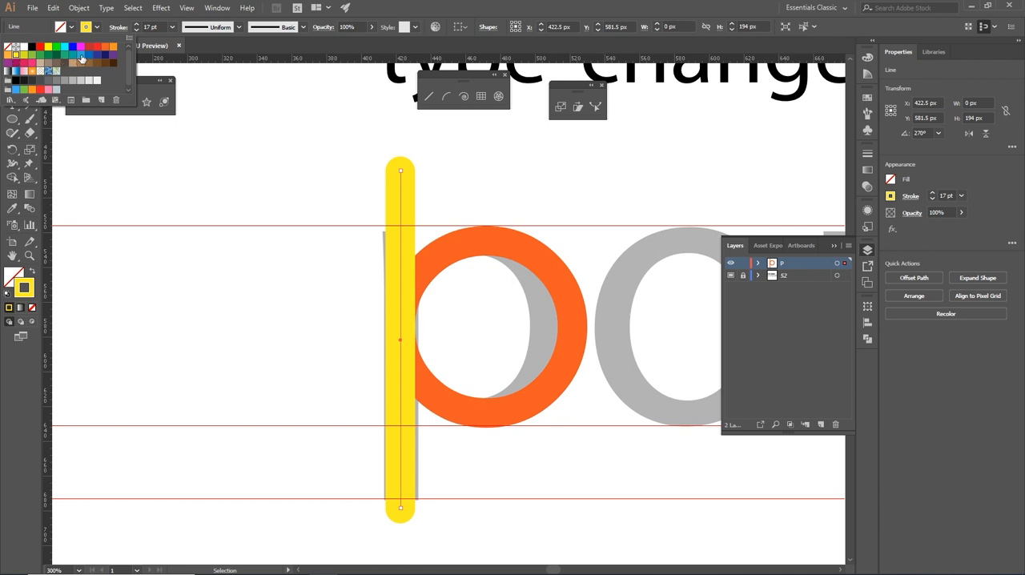
pyautogui.click(79, 56)
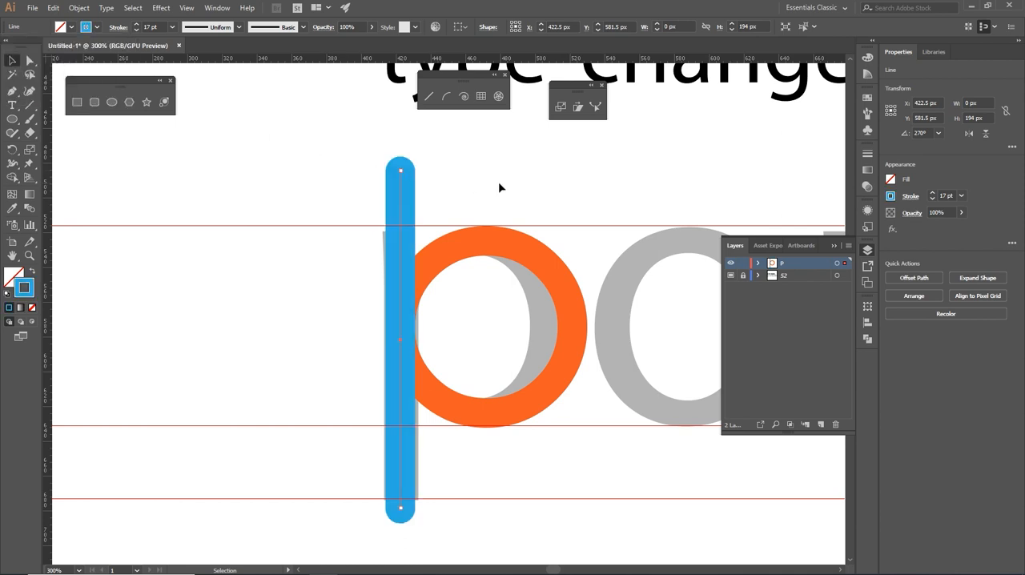
# - Delete the blue stem line, leaving only the orange circle over the gray p
pyautogui.click(471, 292)
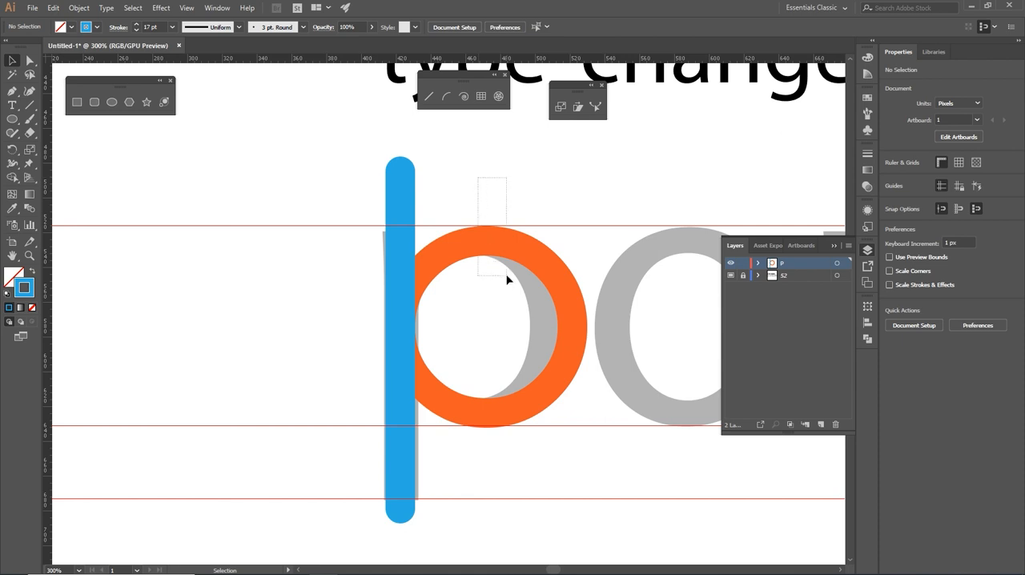
pyautogui.click(506, 278)
pyautogui.click(494, 207)
pyautogui.moveTo(477, 209); pyautogui.dragTo(233, 152)
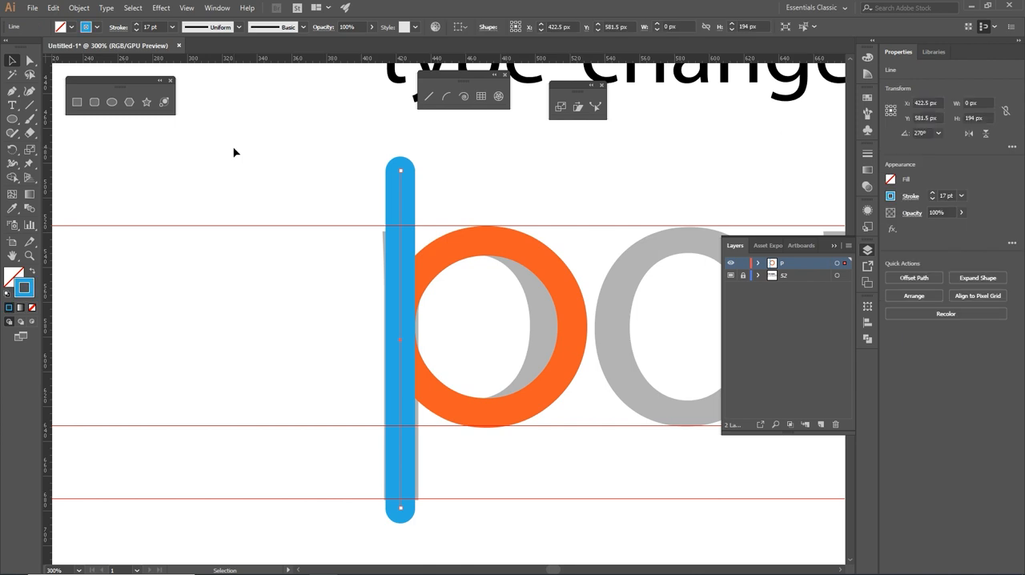
pyautogui.press('a')
pyautogui.press('Delete')
pyautogui.press('v')
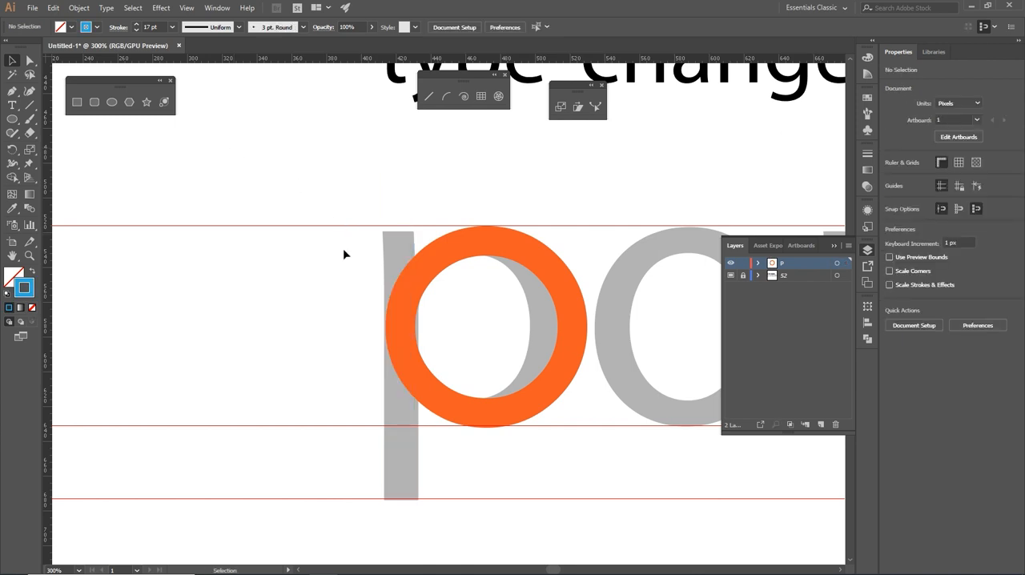
# - Select the orange circle and display the artwork in outline view
pyautogui.hotkey('ctrl', '+')
pyautogui.hotkey('ctrl', '+')
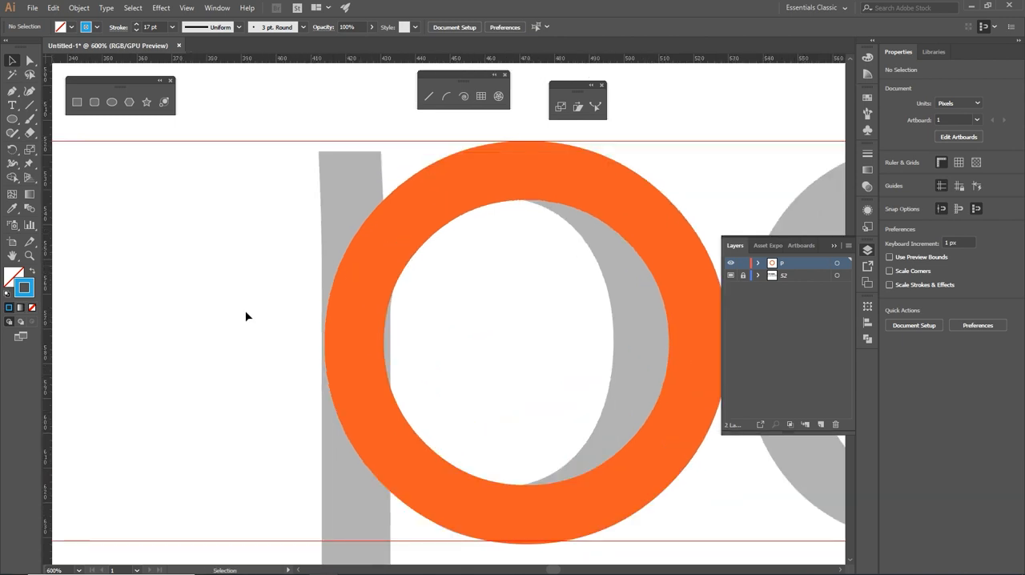
pyautogui.moveTo(246, 312); pyautogui.dragTo(492, 404)
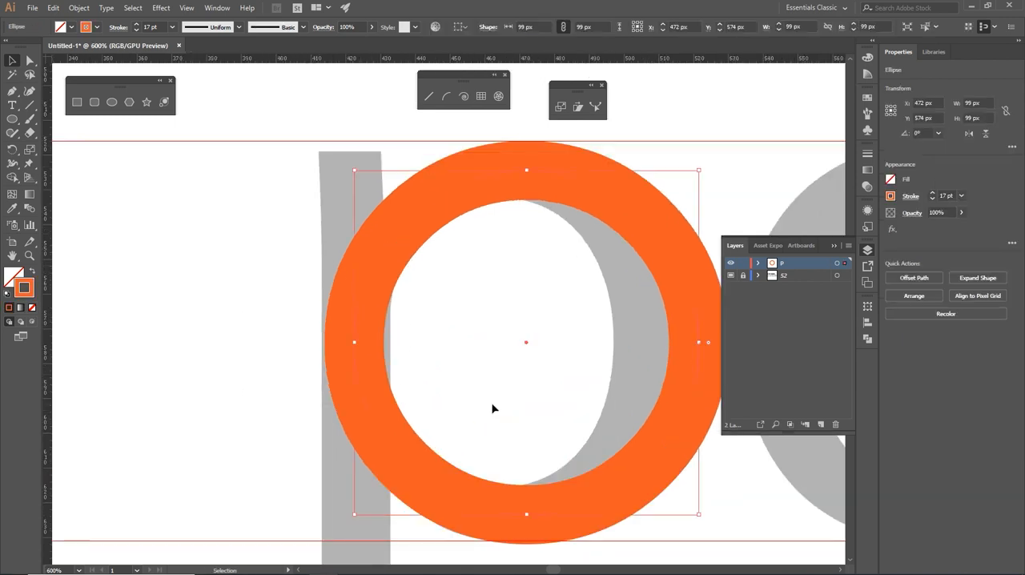
pyautogui.press('a')
pyautogui.hotkey('ctrl', 'y')
pyautogui.press('v')
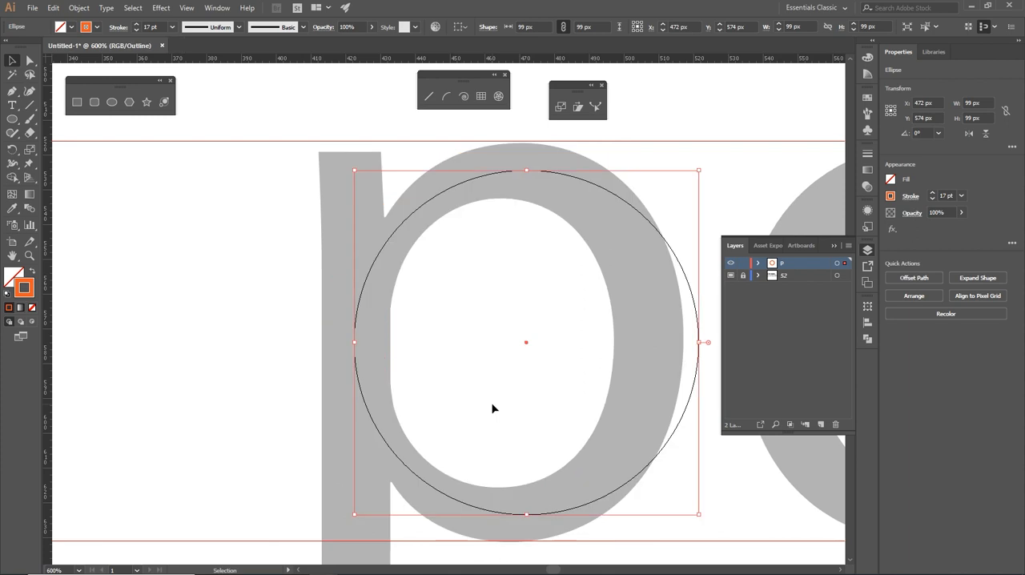
pyautogui.hotkey('ctrl', '+')
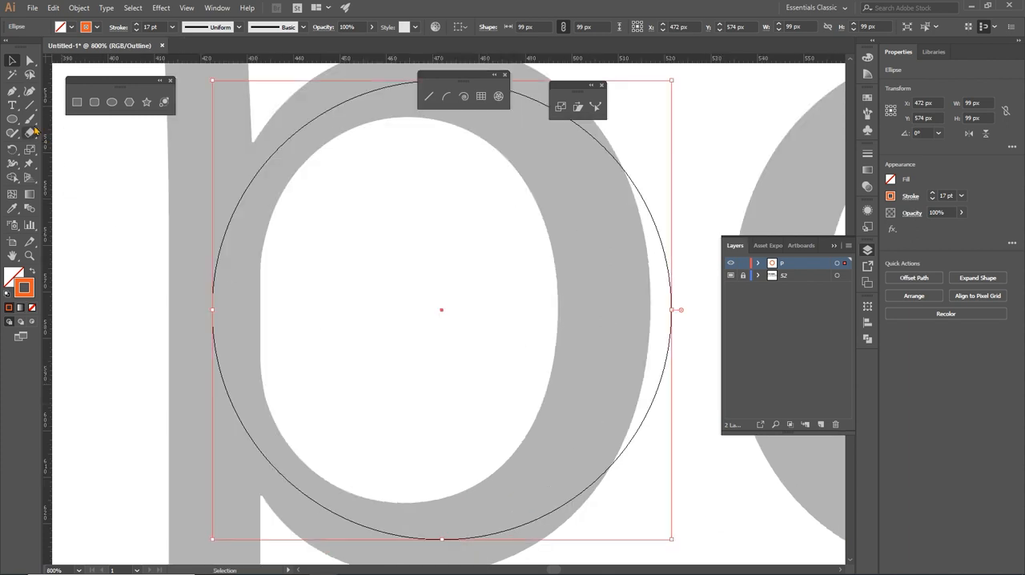
# - Cut the circle's path with the Scissors tool just above its left anchor point
pyautogui.click(12, 92)
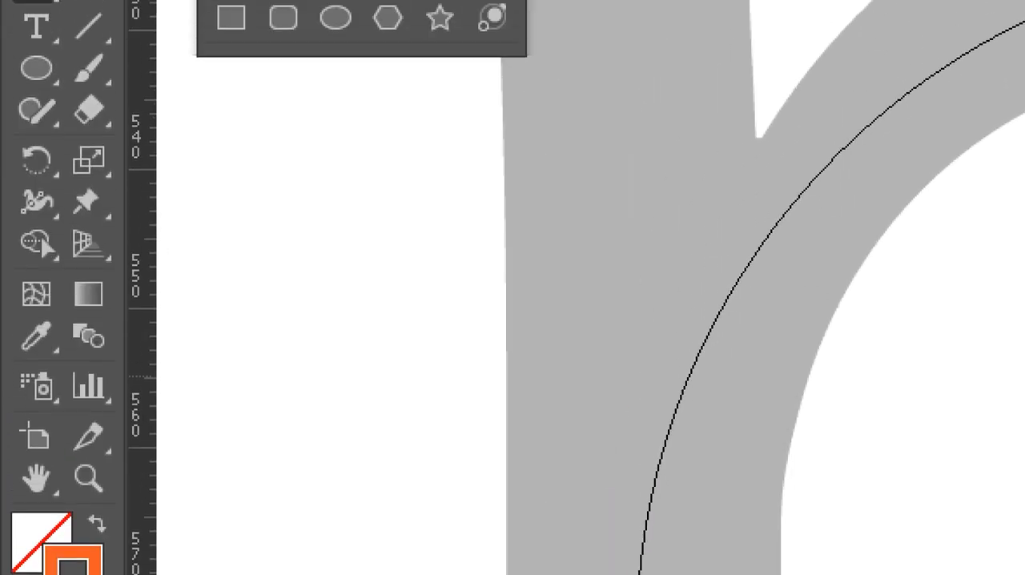
pyautogui.click(95, 109)
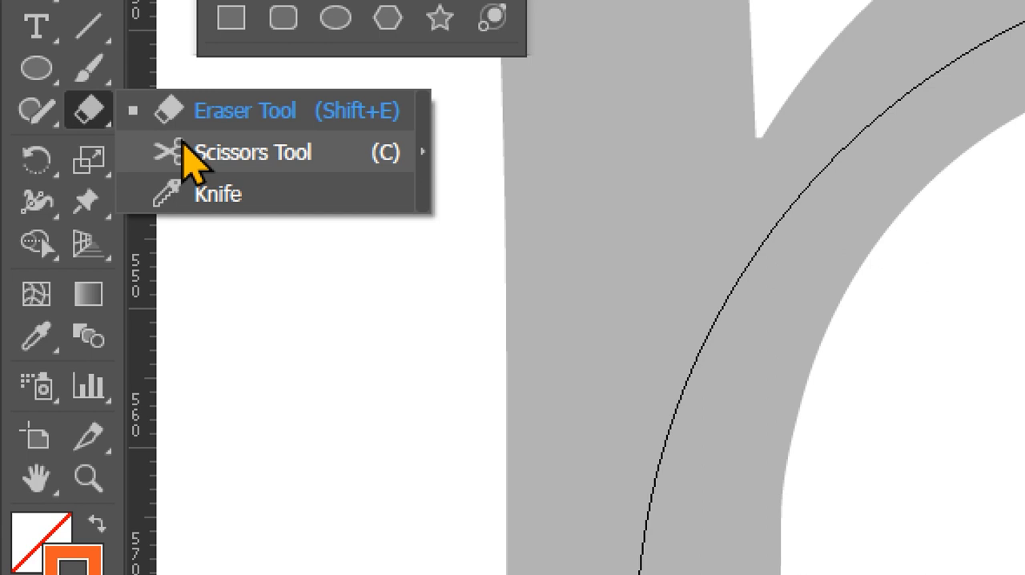
pyautogui.click(192, 152)
pyautogui.click(634, 238)
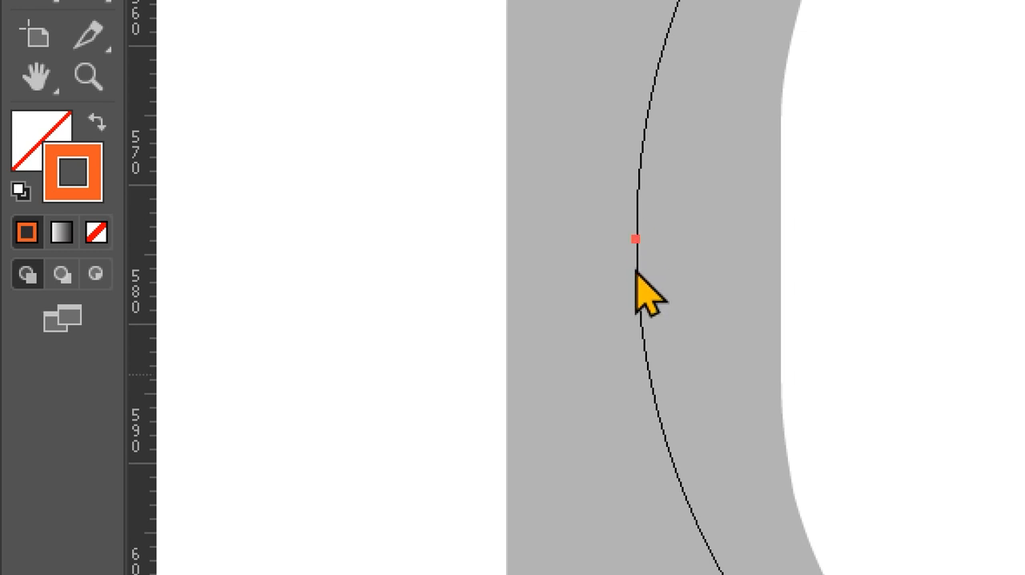
pyautogui.click(638, 209)
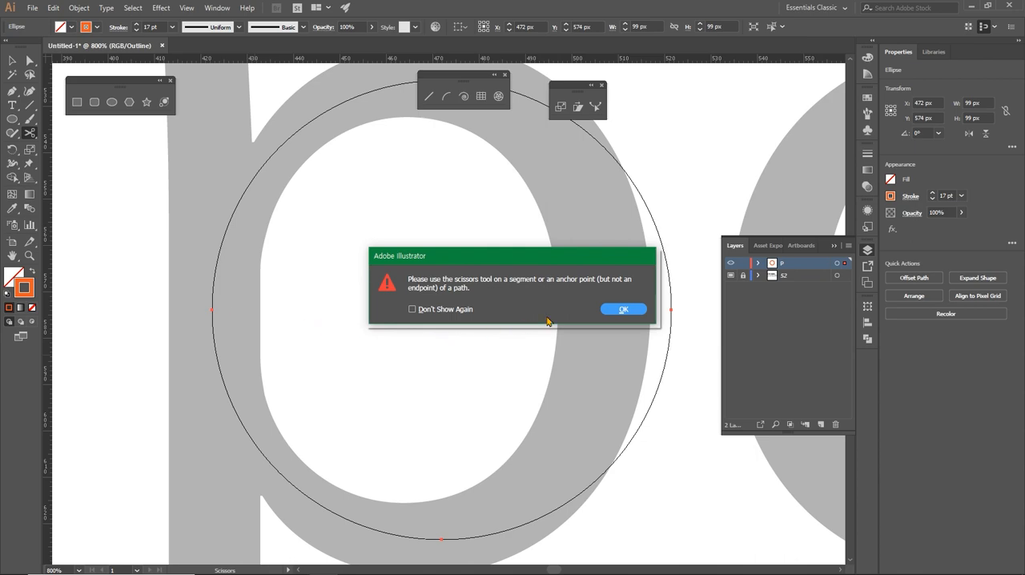
pyautogui.click(843, 316)
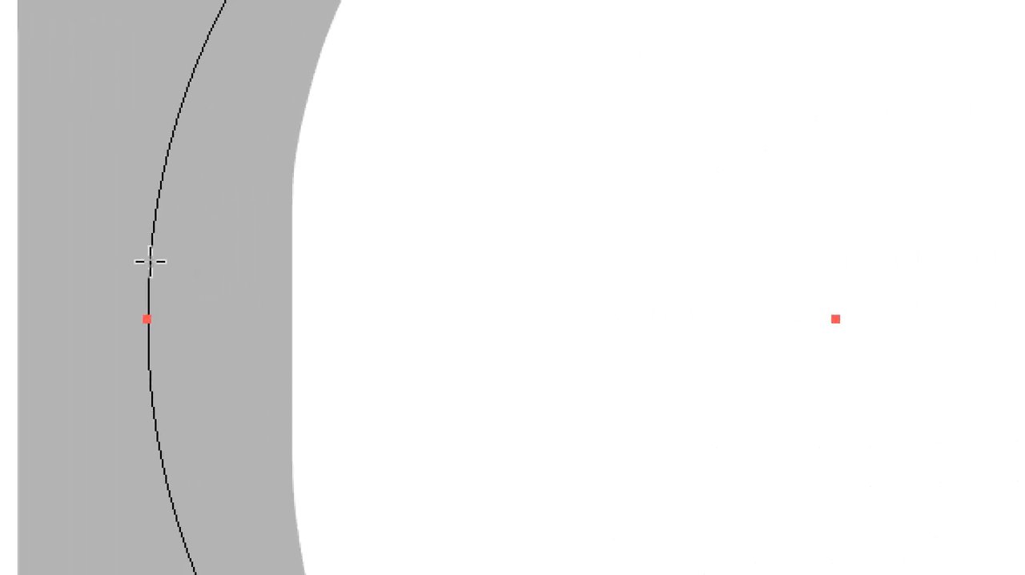
pyautogui.click(150, 260)
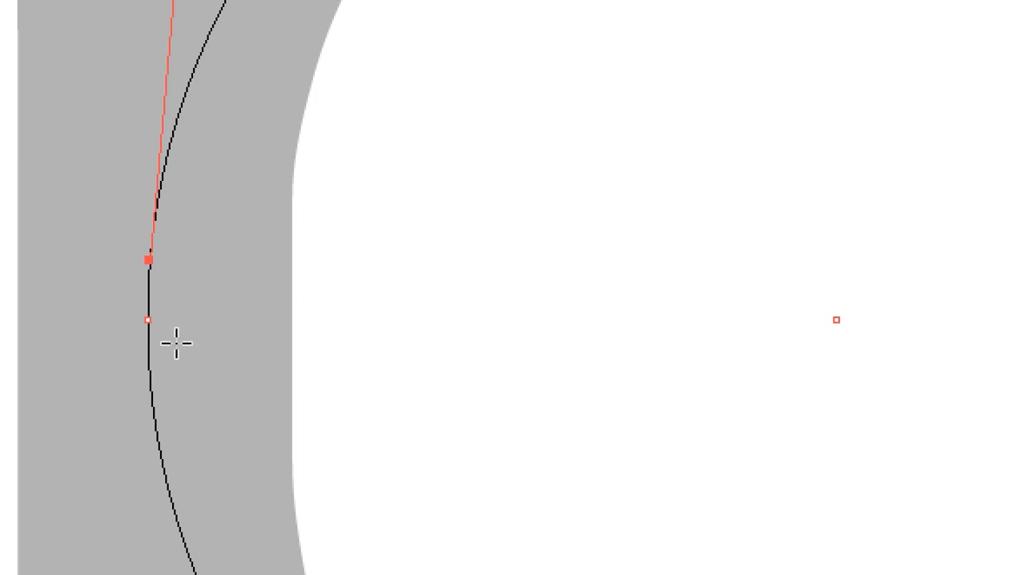
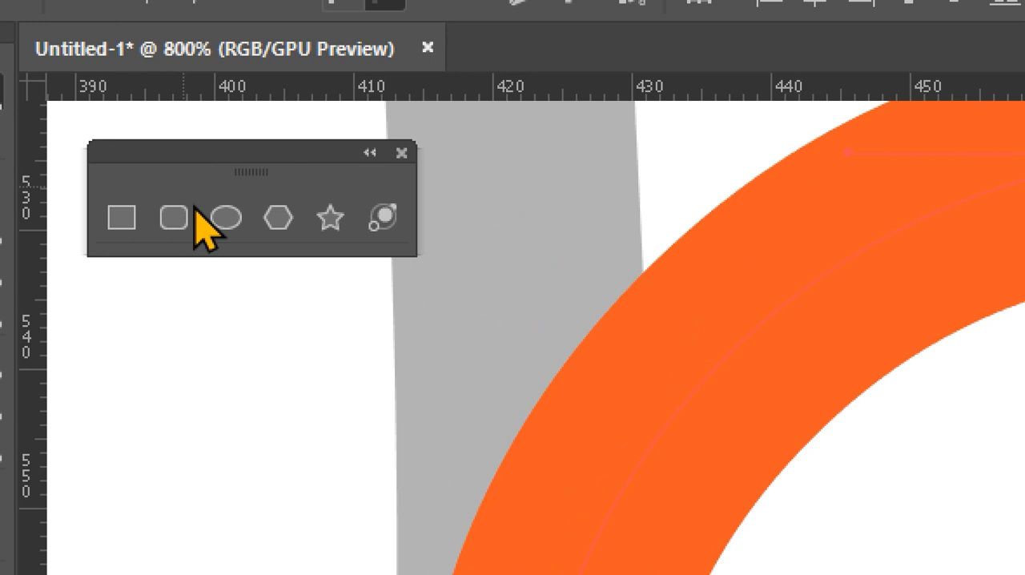
# - Select the cut orange circle and set its stroke cap to Butt Cap
pyautogui.moveTo(380, 347); pyautogui.dragTo(813, 559)
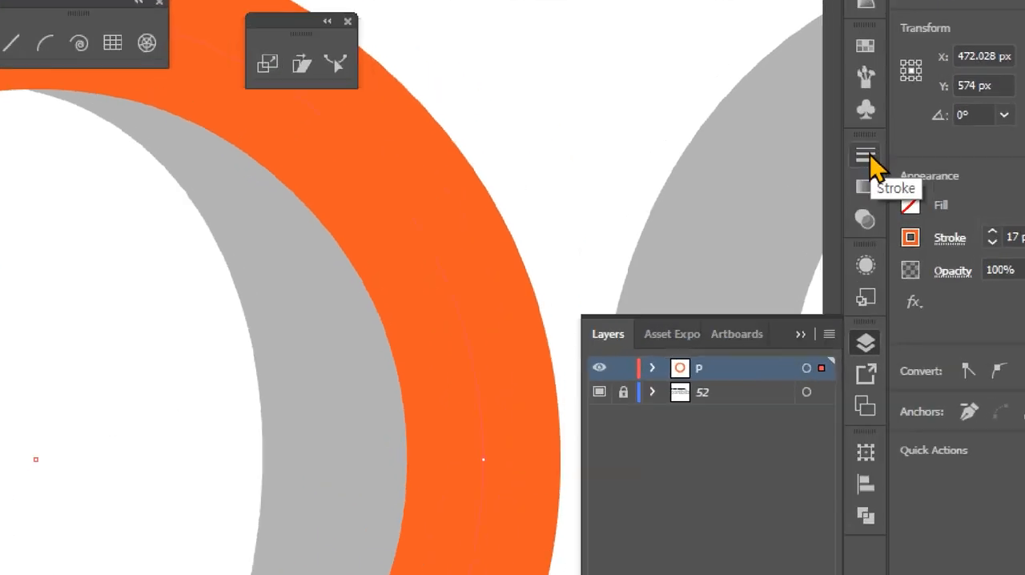
pyautogui.click(867, 153)
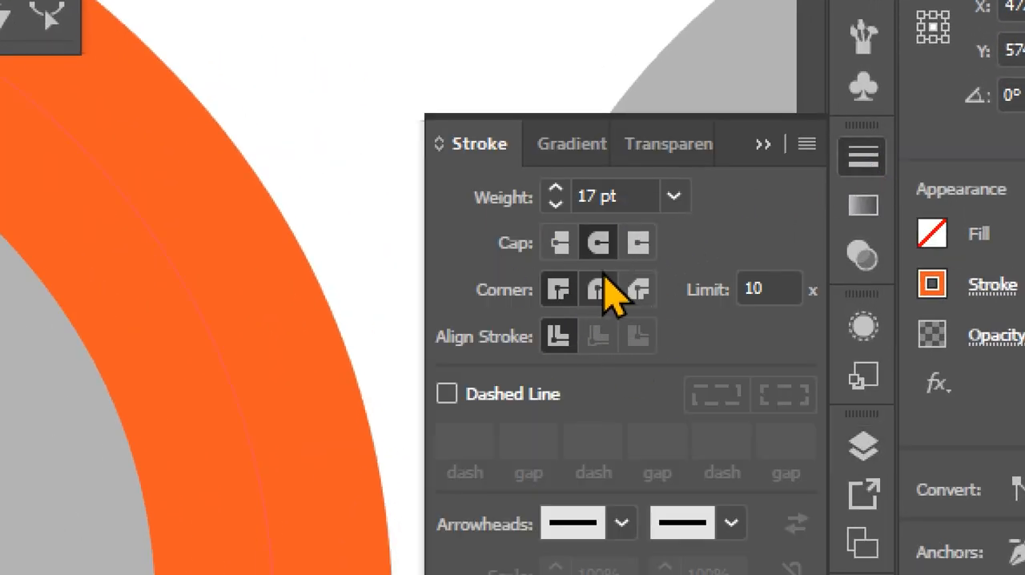
pyautogui.click(566, 249)
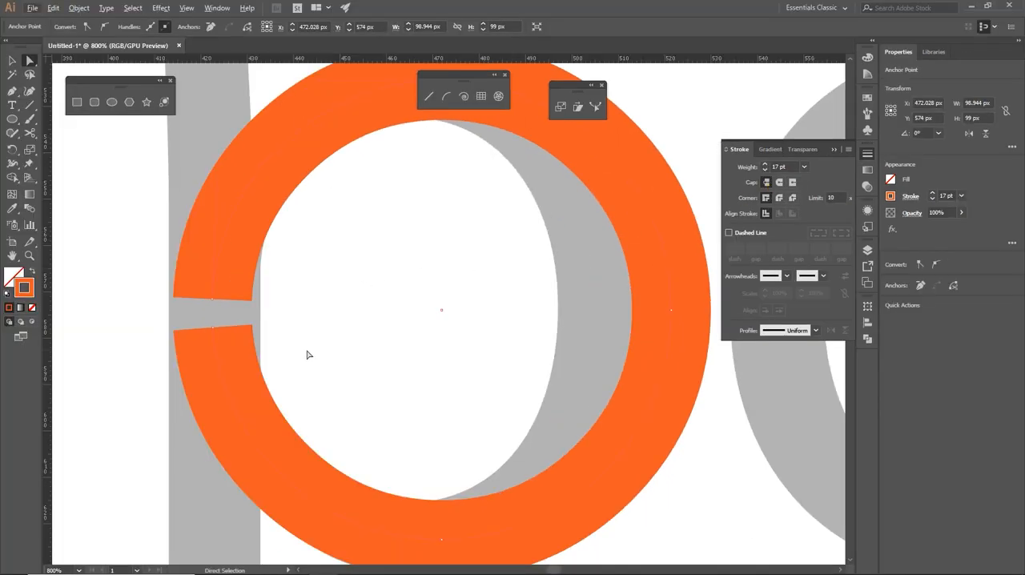
# - Select the circle's two cut ends, and undo the butt caps and the Scissors cuts on its path
pyautogui.moveTo(130, 245); pyautogui.dragTo(300, 399)
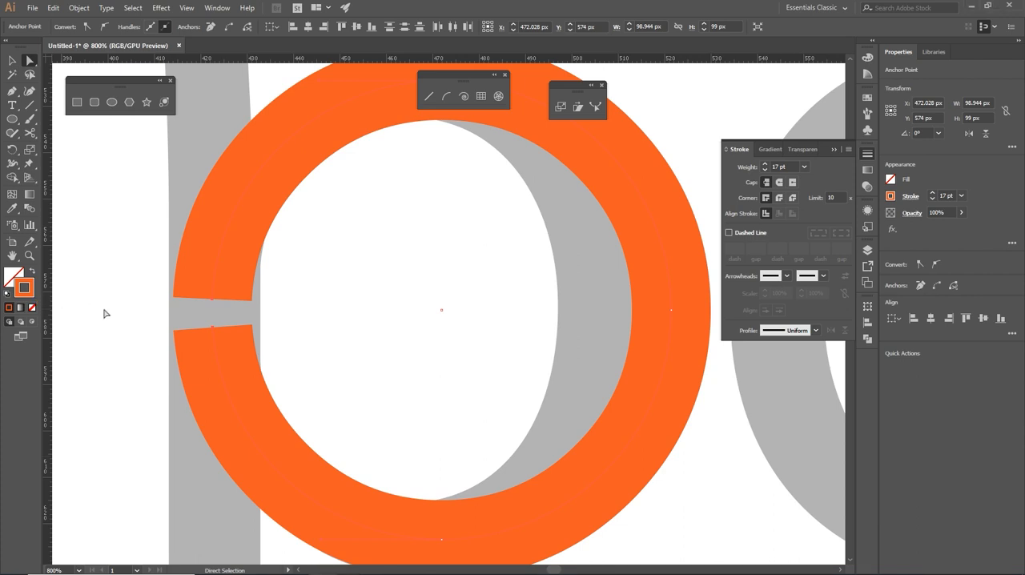
pyautogui.click(81, 296)
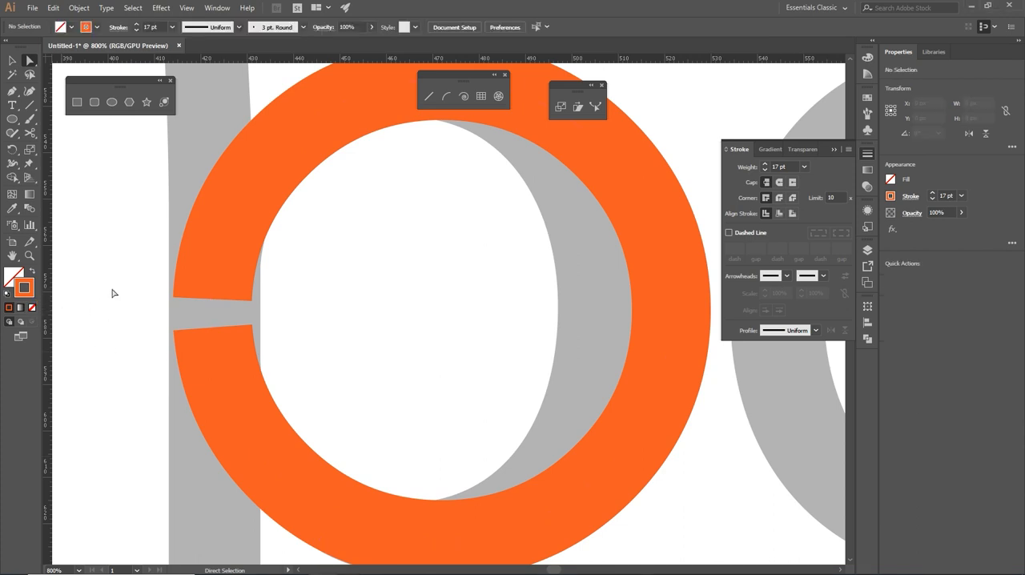
pyautogui.moveTo(89, 286); pyautogui.dragTo(303, 340)
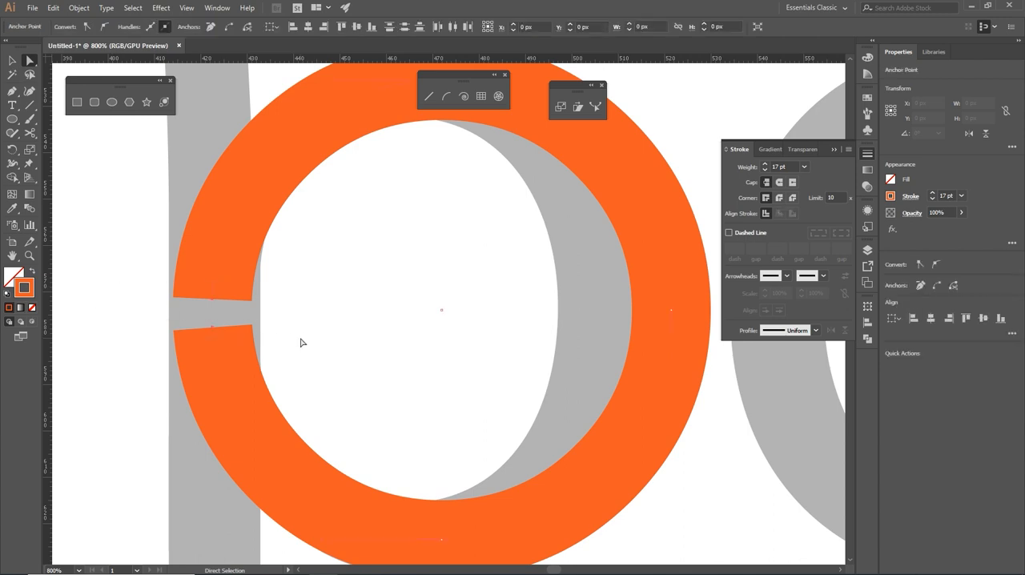
pyautogui.click(104, 367)
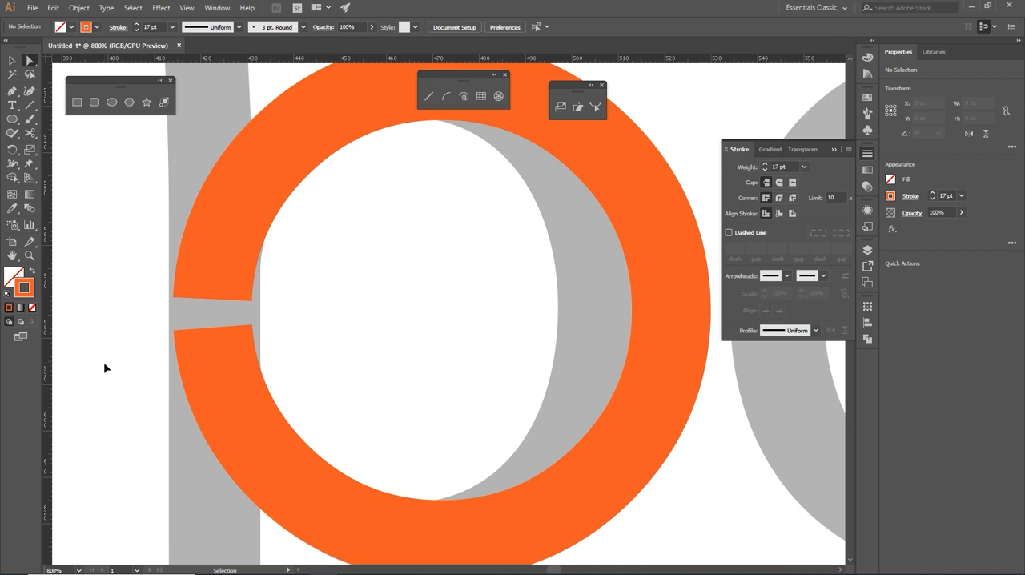
pyautogui.hotkey('ctrl', 'j')
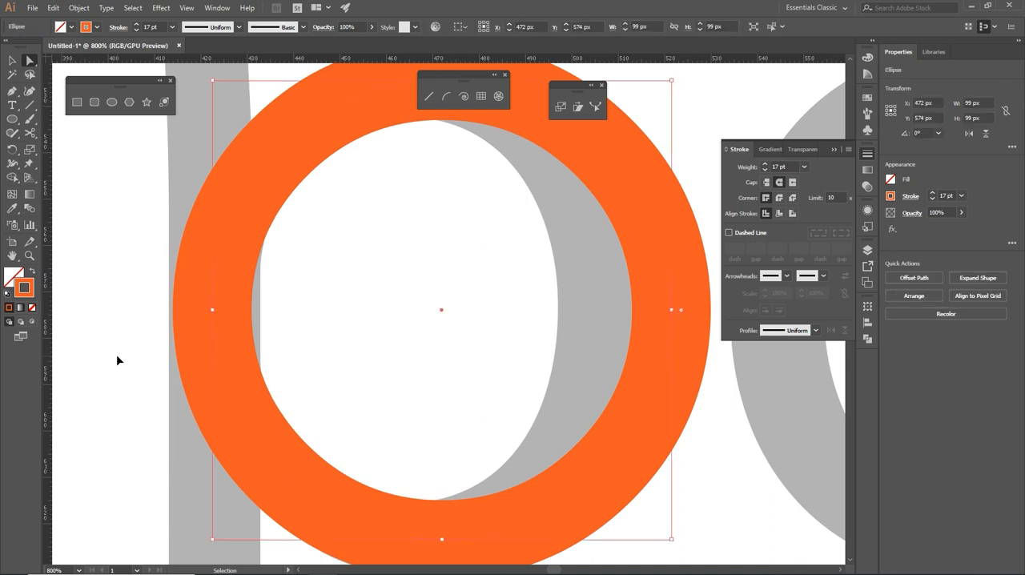
# - Display the artwork in outline view and select the circle's left anchor point
pyautogui.hotkey('ctrl', 'y')
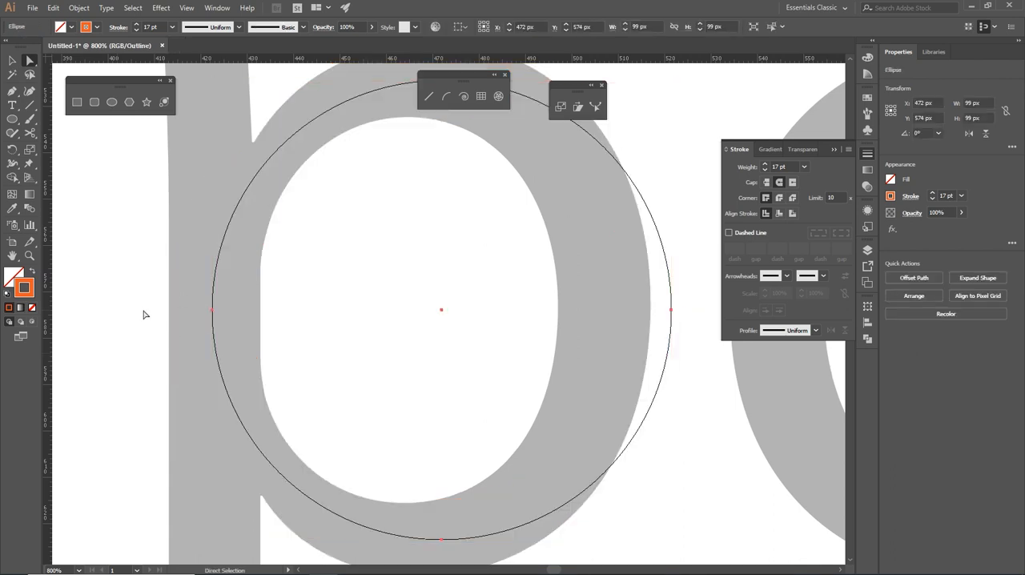
pyautogui.moveTo(165, 297); pyautogui.dragTo(270, 344)
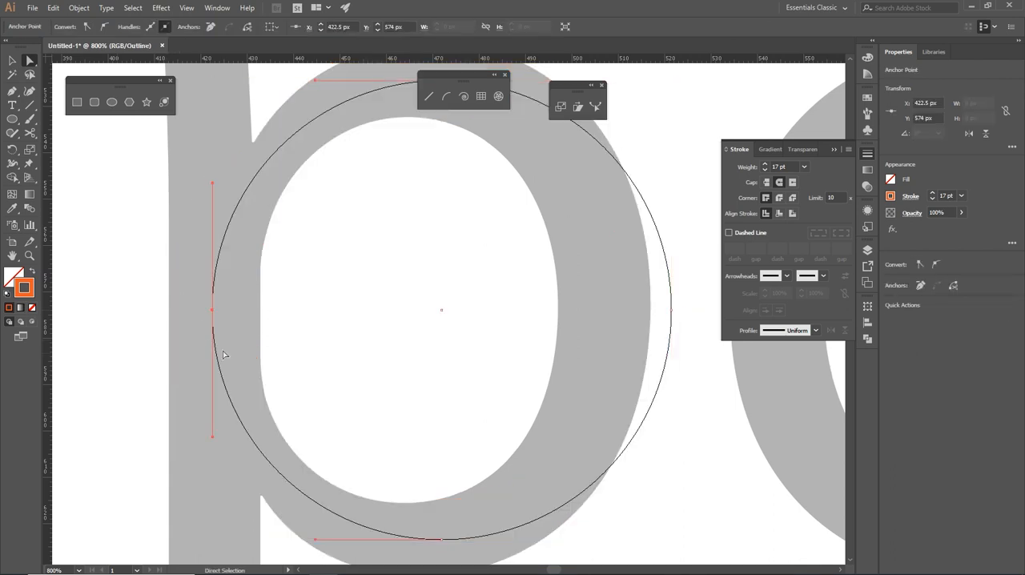
pyautogui.click(124, 382)
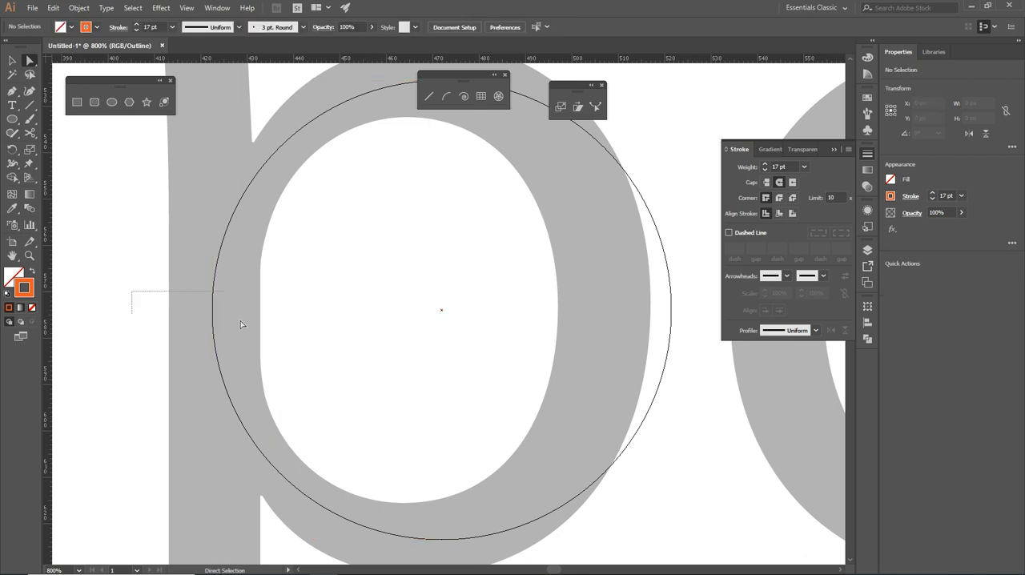
pyautogui.moveTo(240, 324); pyautogui.dragTo(241, 333)
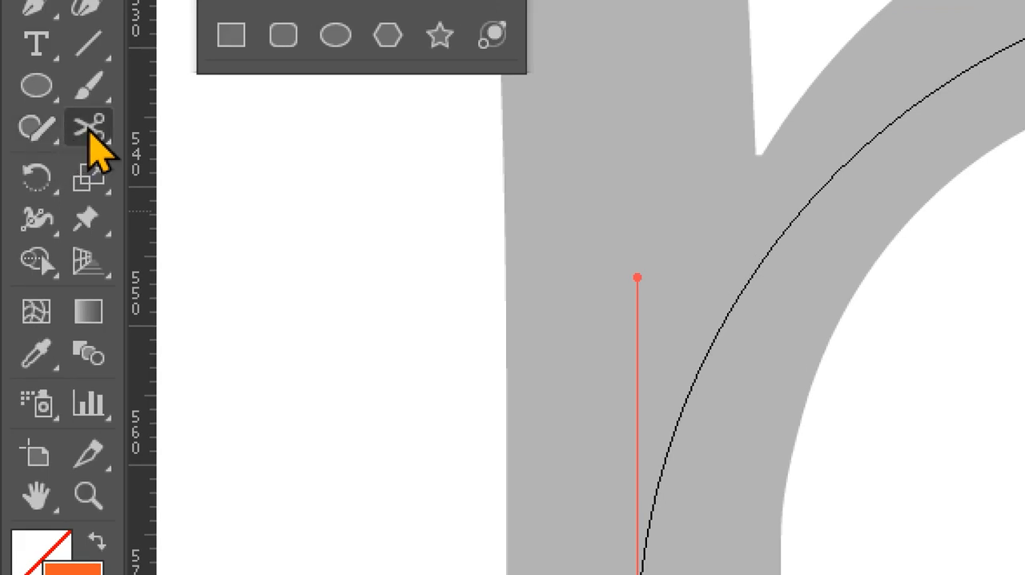
# - Tear off the Eraser, Scissors and Knife tools as a floating toolbar and place it beside the gray p
pyautogui.click(29, 134)
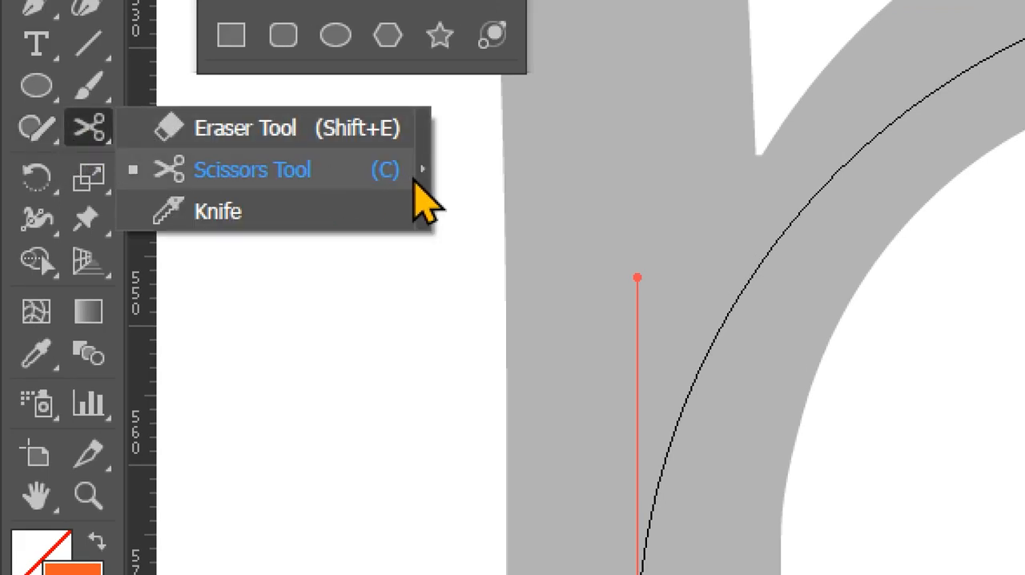
pyautogui.click(432, 210)
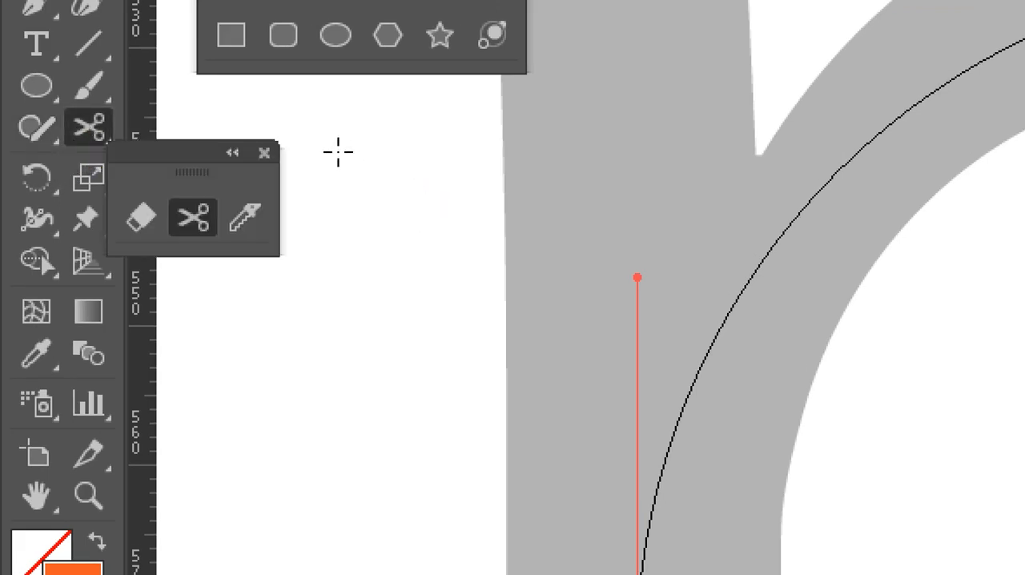
pyautogui.moveTo(203, 147); pyautogui.dragTo(425, 441)
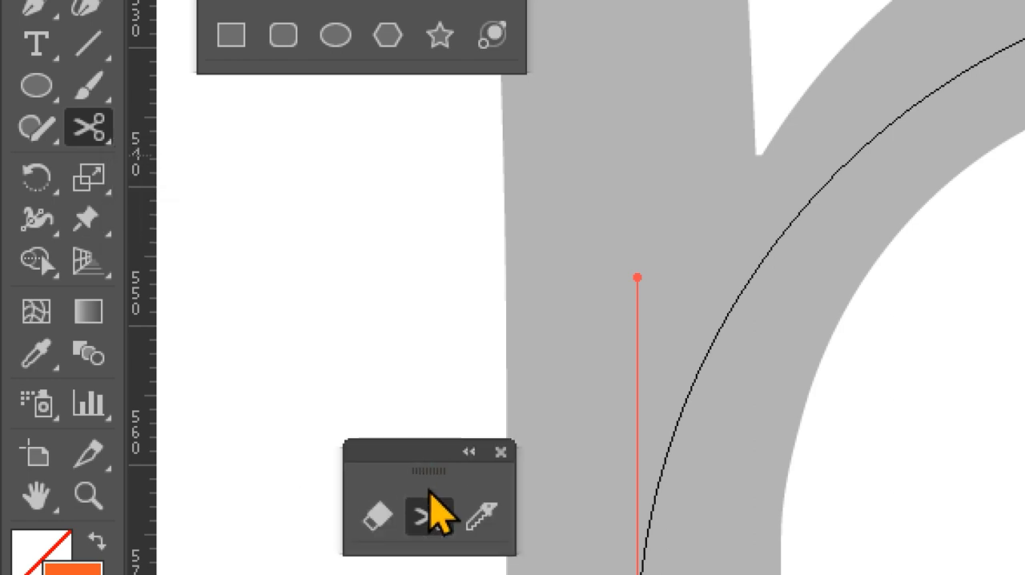
# - Erase across the circle's left anchor point horizontally with the Eraser tool, from the stem into the counter
pyautogui.click(373, 222)
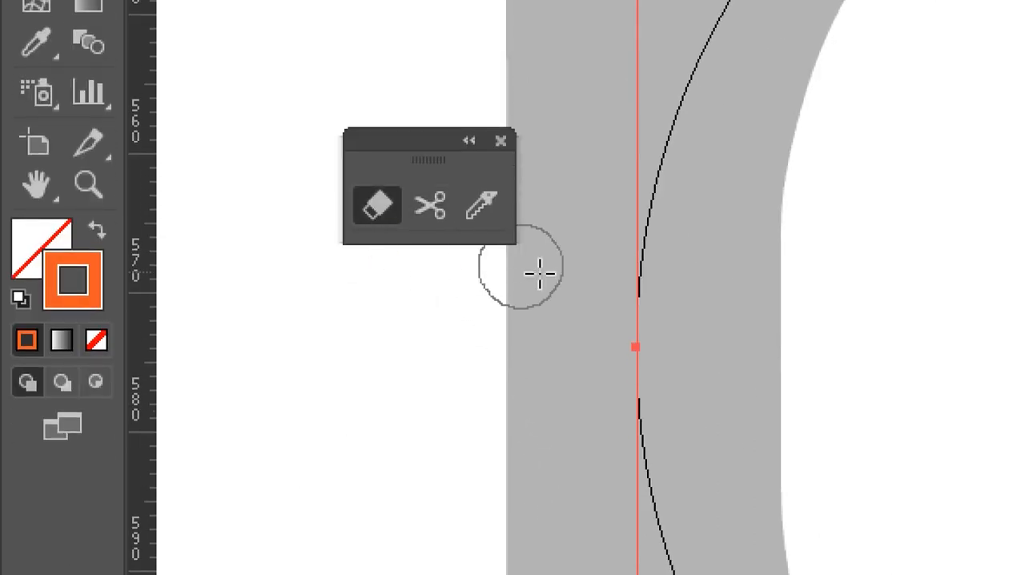
pyautogui.click(479, 371)
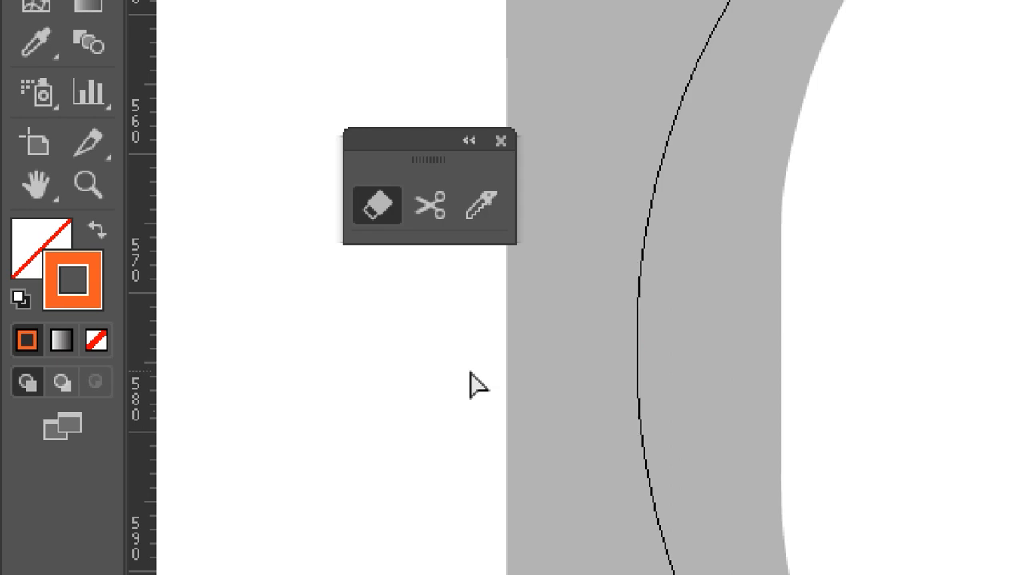
pyautogui.moveTo(472, 339); pyautogui.dragTo(783, 438)
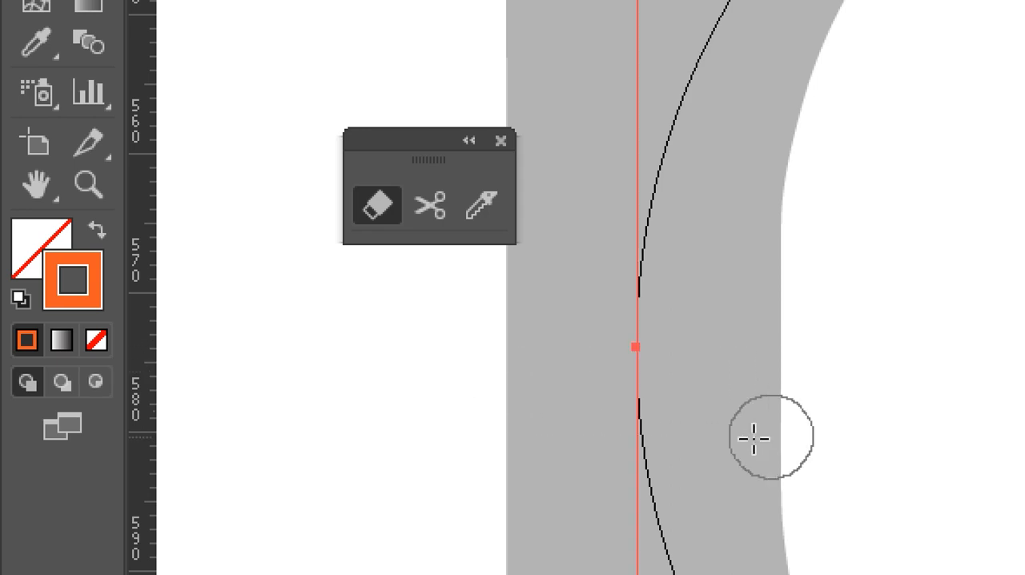
pyautogui.moveTo(500, 351); pyautogui.dragTo(795, 343)
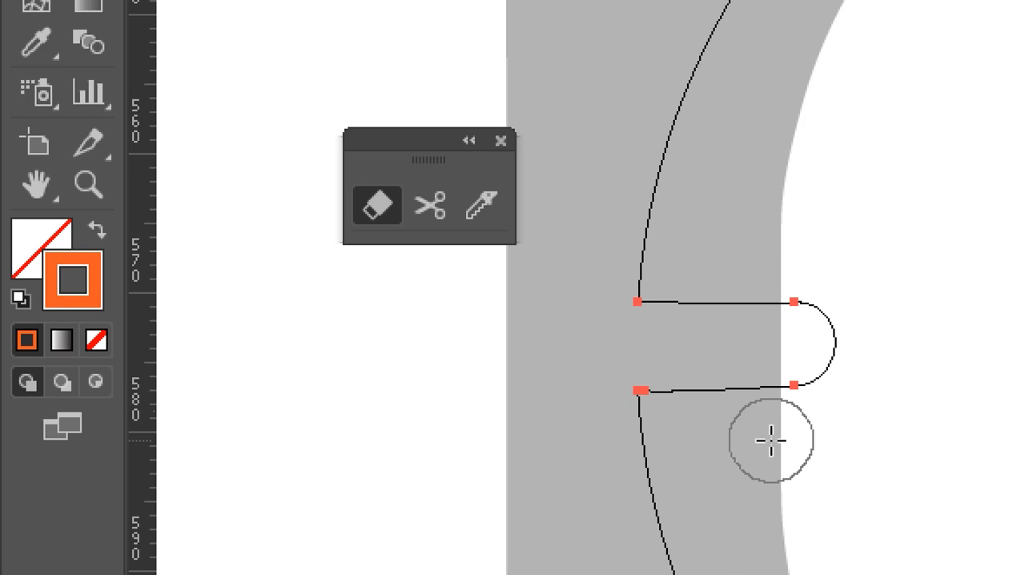
# - Delete the extra looping segment that the Eraser left inside the circle, using the Direct Selection tool
pyautogui.press('ctrl')
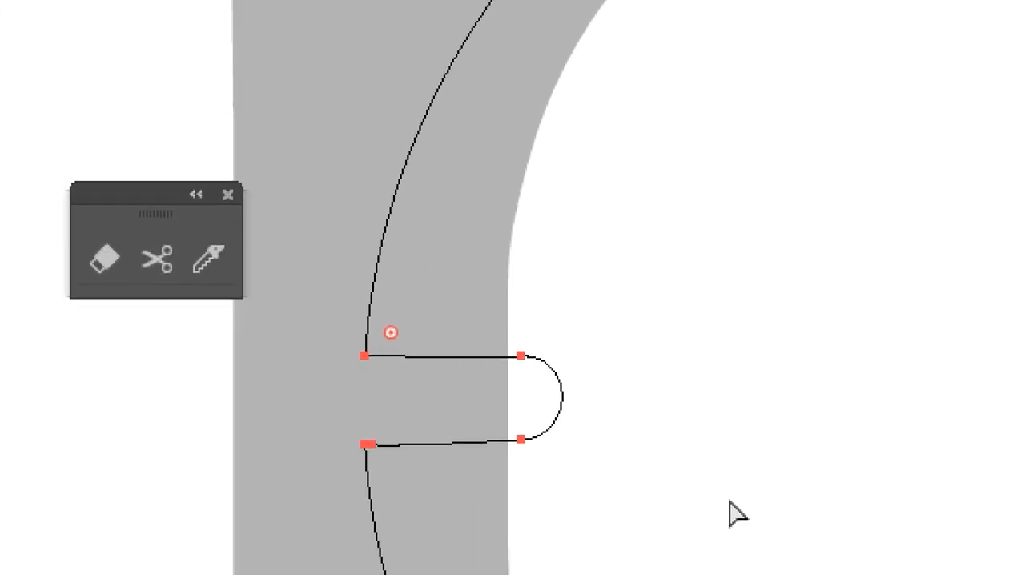
pyautogui.moveTo(684, 500); pyautogui.dragTo(510, 337)
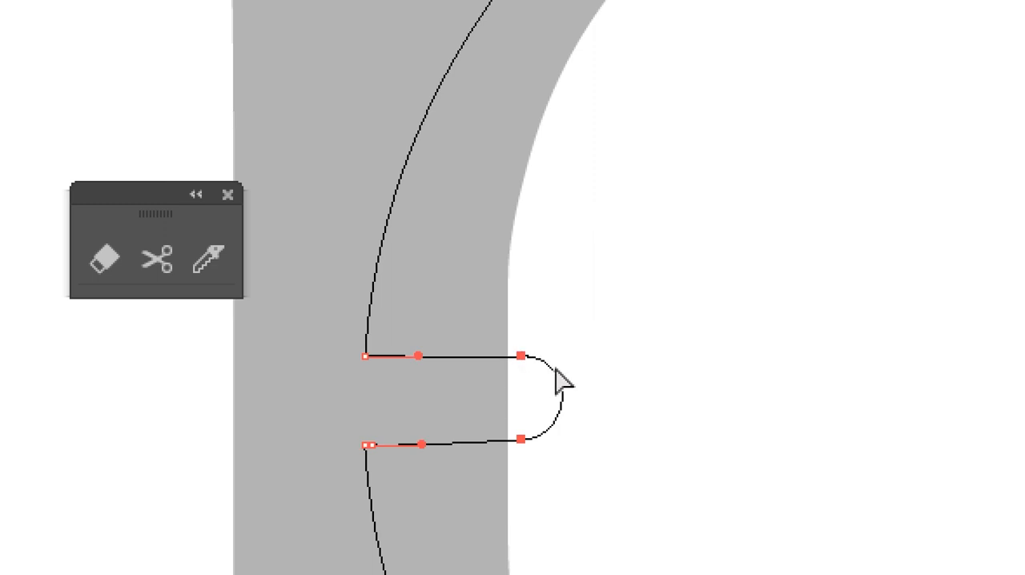
pyautogui.press('Delete')
pyautogui.click(505, 428)
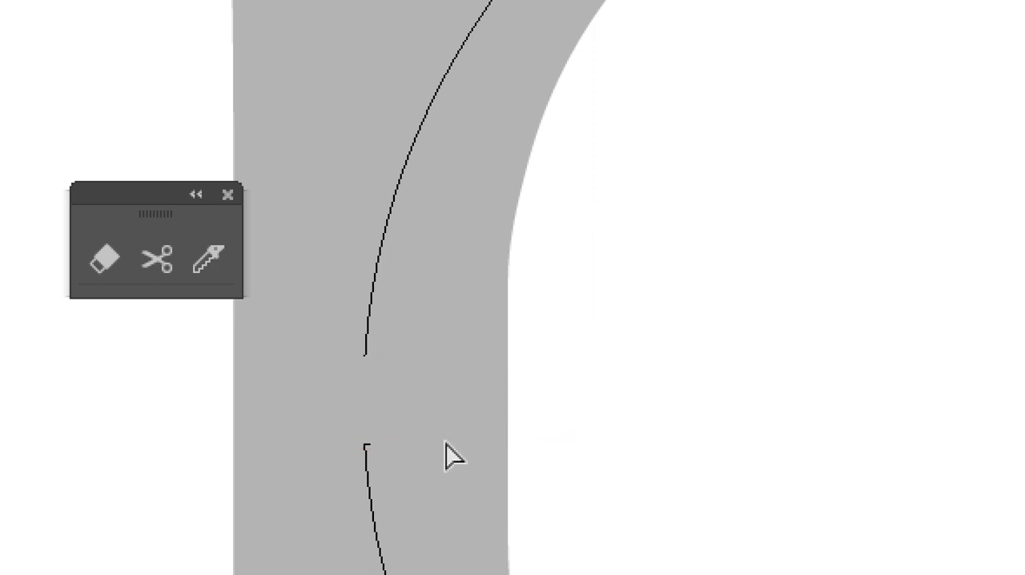
# - Remove the stray stub at the lower end of the circle's gap
pyautogui.moveTo(352, 434); pyautogui.dragTo(398, 457)
pyautogui.press('v')
pyautogui.hotkey('ctrl', '+')
pyautogui.hotkey('ctrl', '+')
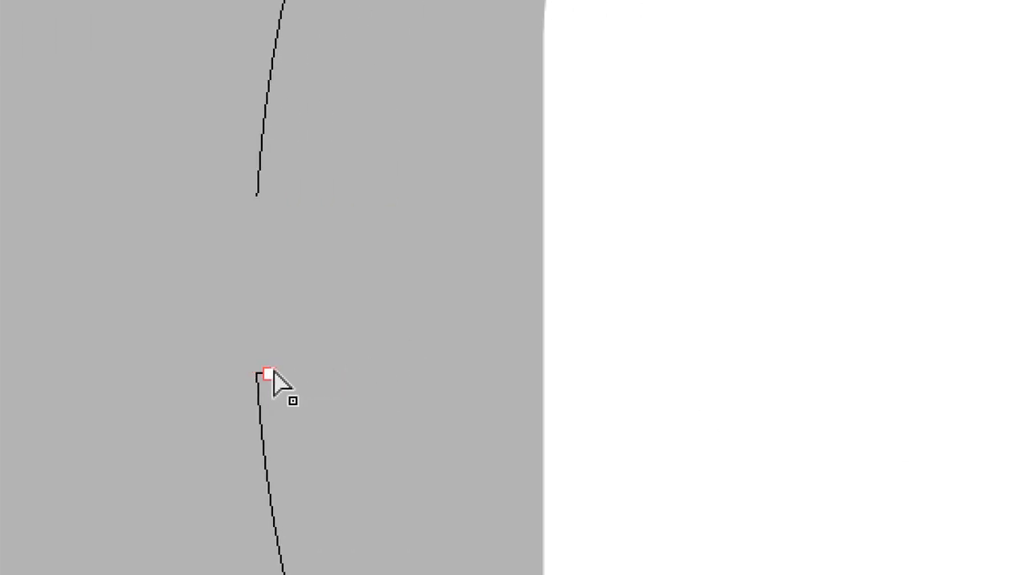
pyautogui.click(266, 373)
pyautogui.moveTo(273, 371); pyautogui.dragTo(335, 328)
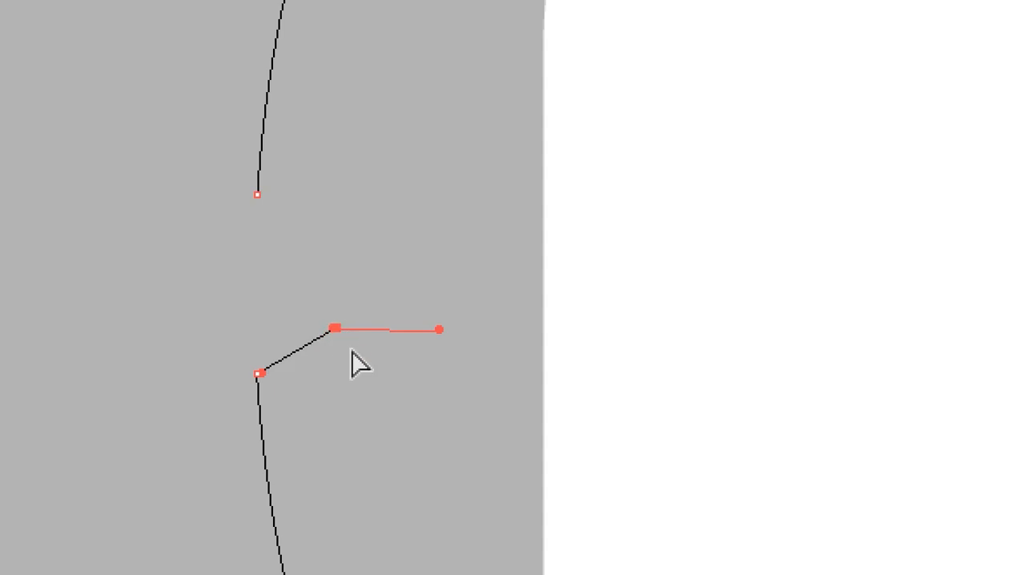
pyautogui.hotkey('ctrl', 'z')
pyautogui.click(328, 291)
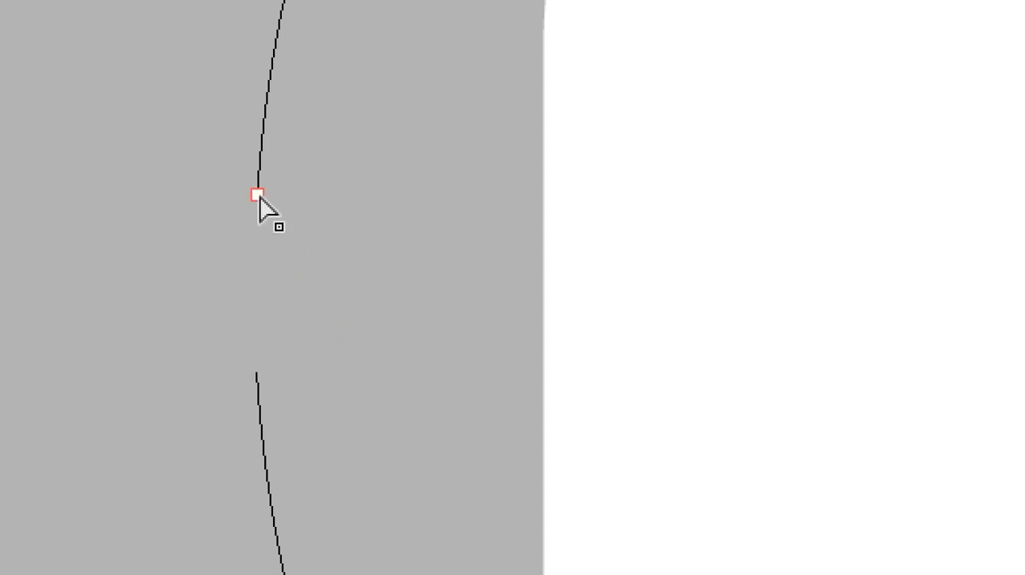
# - Try moving the gap's upper end point inward, and undo the move
pyautogui.moveTo(258, 195); pyautogui.dragTo(363, 361)
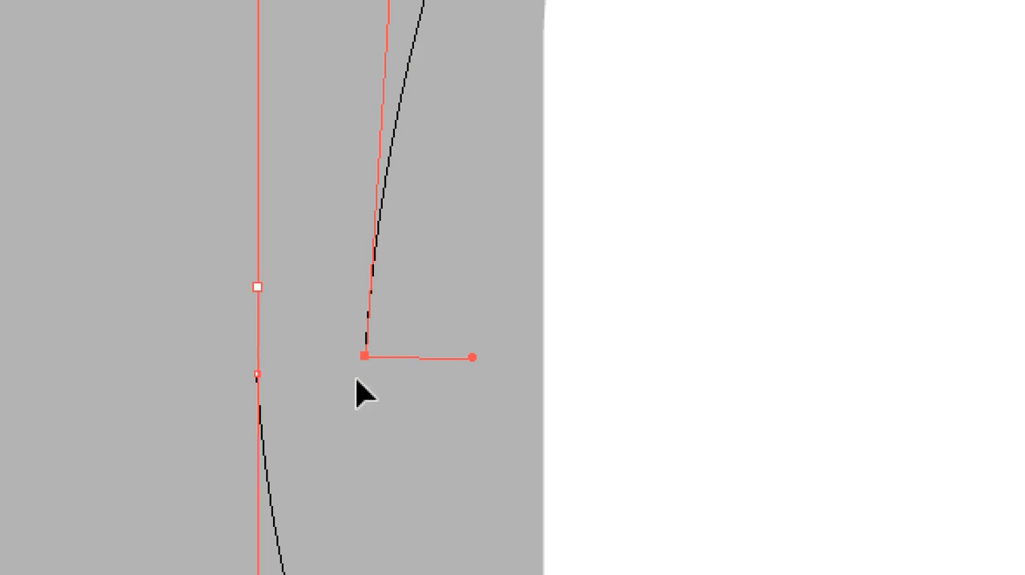
pyautogui.hotkey('ctrl', 'z')
pyautogui.click(201, 233)
# - Return to the preview display and set the opened circle's stroke cap to Butt Cap
pyautogui.moveTo(148, 173); pyautogui.dragTo(354, 446)
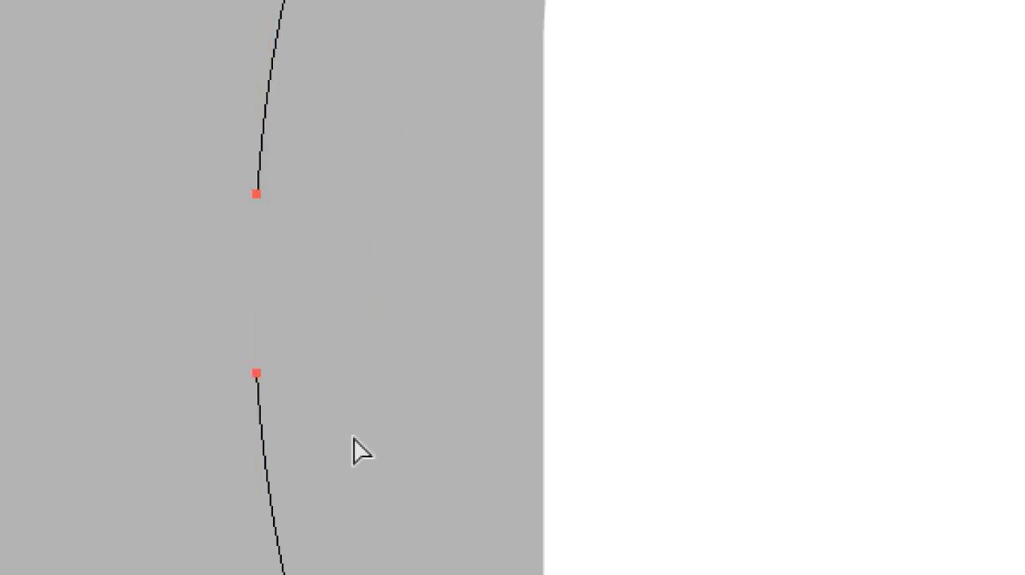
pyautogui.click(390, 373)
pyautogui.hotkey('ctrl', 'y')
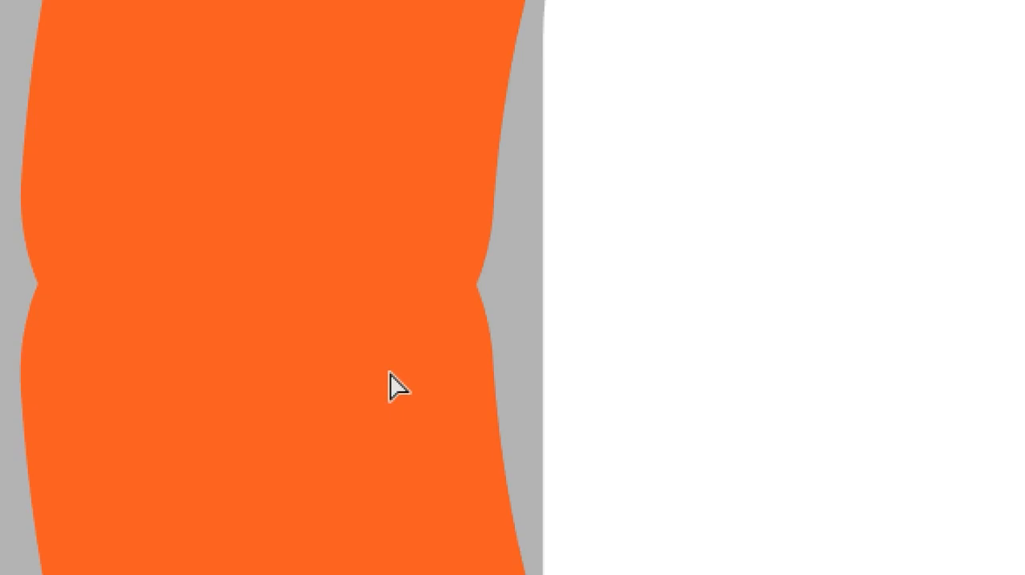
pyautogui.hotkey('ctrl', '-')
pyautogui.hotkey('ctrl', '-')
pyautogui.hotkey('ctrl', '-')
pyautogui.hotkey('ctrl', '-')
pyautogui.hotkey('ctrl', '-')
pyautogui.hotkey('ctrl', '-')
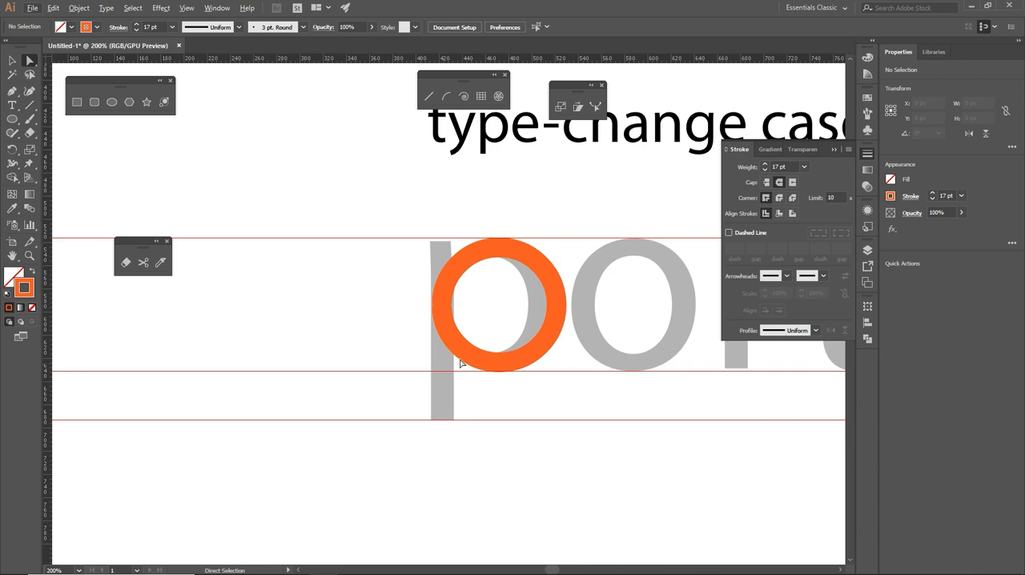
pyautogui.moveTo(398, 273); pyautogui.dragTo(482, 336)
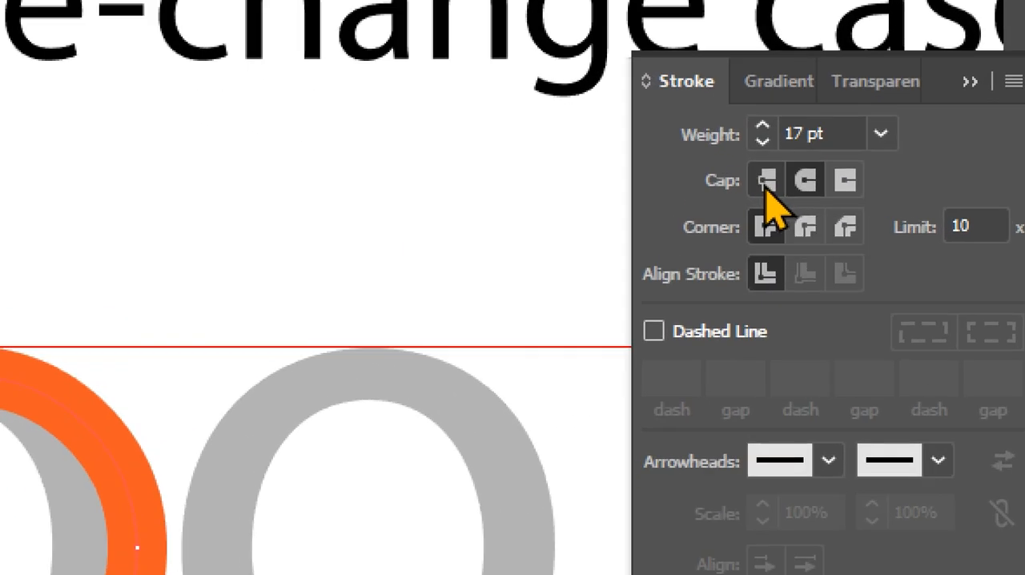
pyautogui.click(765, 184)
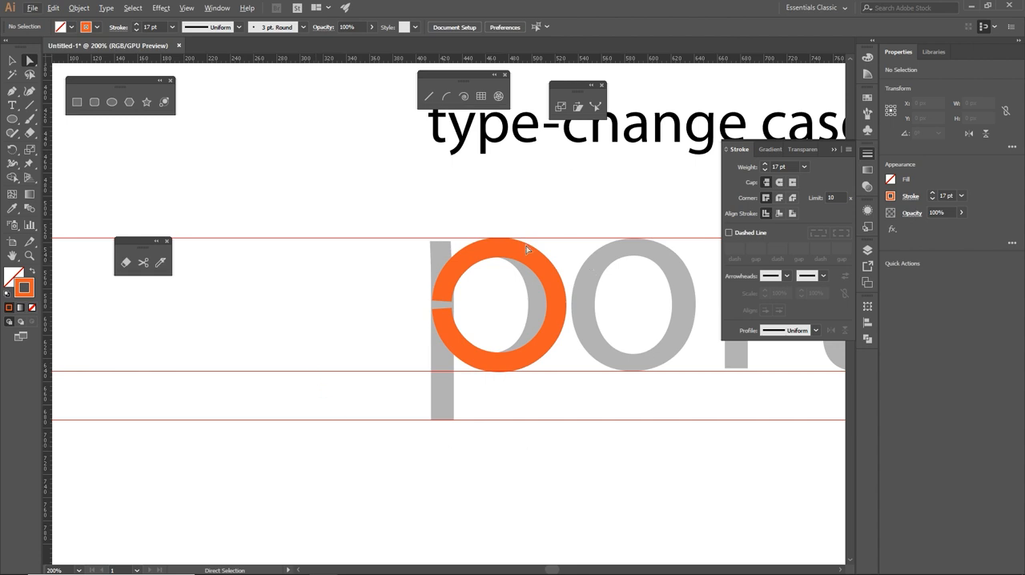
# - Try extending the upper end of the circle's gap with a straight Pen segment past the lowest guide, and delete that segment
pyautogui.moveTo(611, 382); pyautogui.dragTo(222, 389)
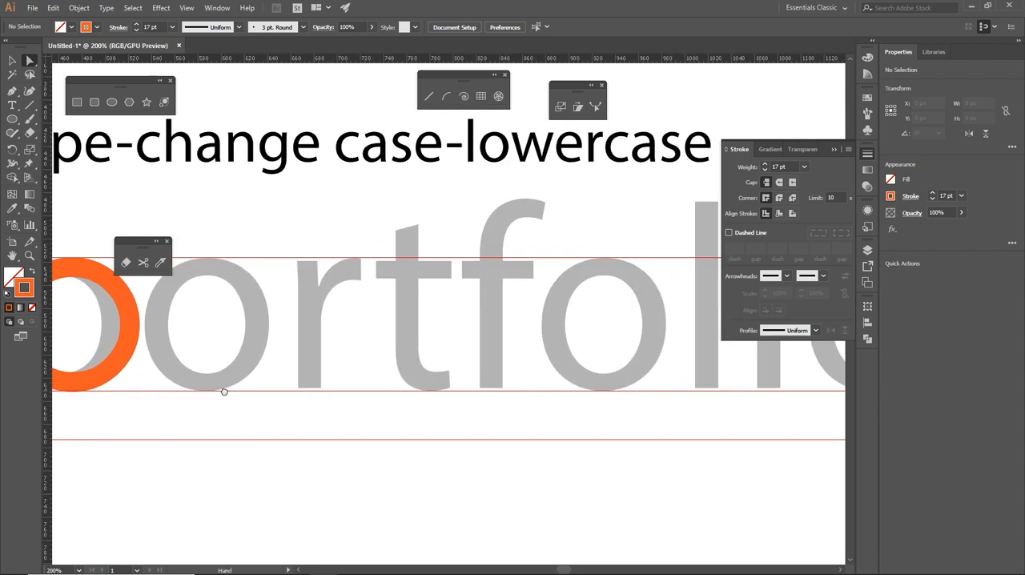
pyautogui.moveTo(568, 401); pyautogui.dragTo(698, 405)
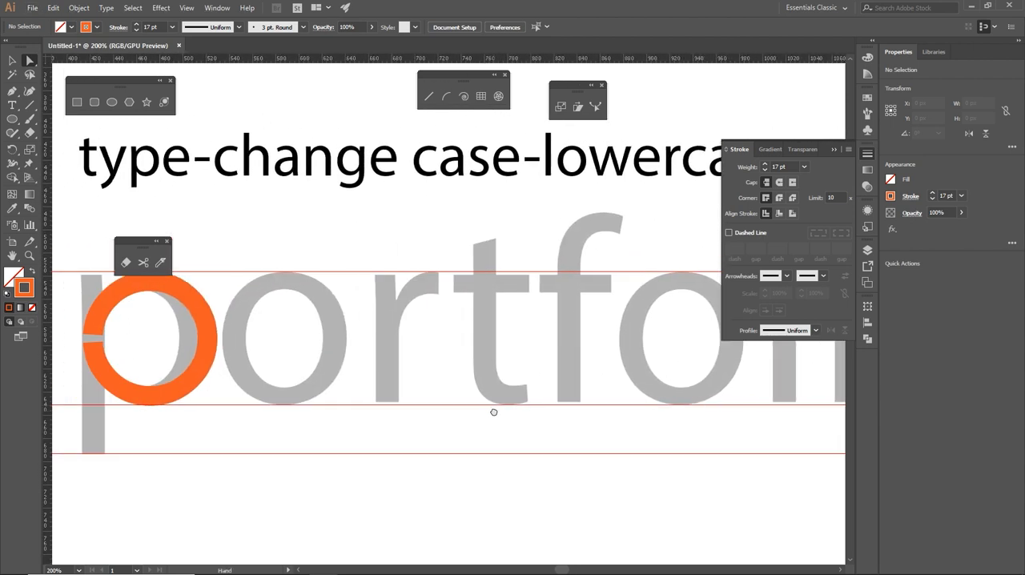
pyautogui.moveTo(494, 412); pyautogui.dragTo(612, 417)
pyautogui.moveTo(518, 410); pyautogui.dragTo(607, 400)
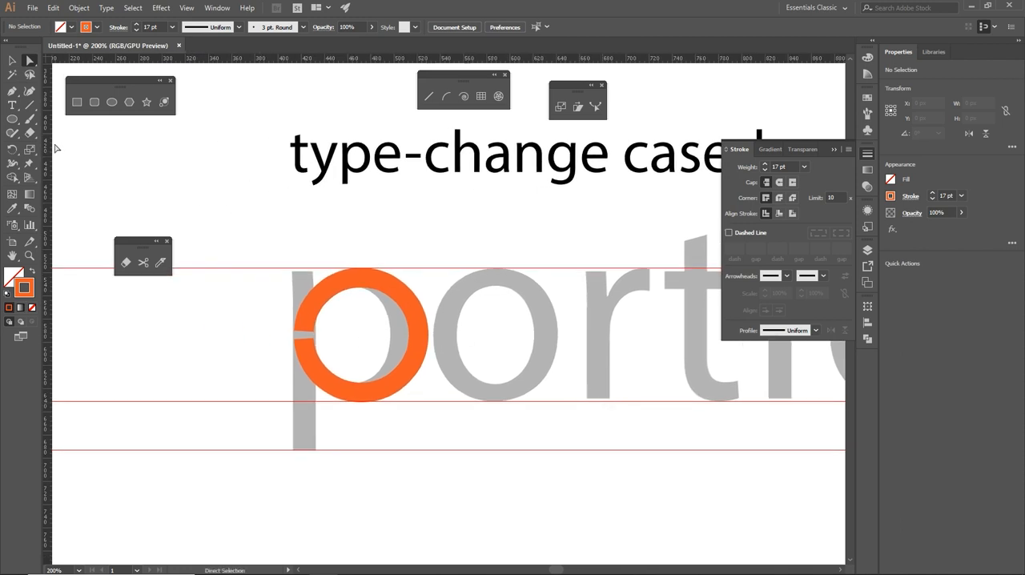
pyautogui.click(12, 92)
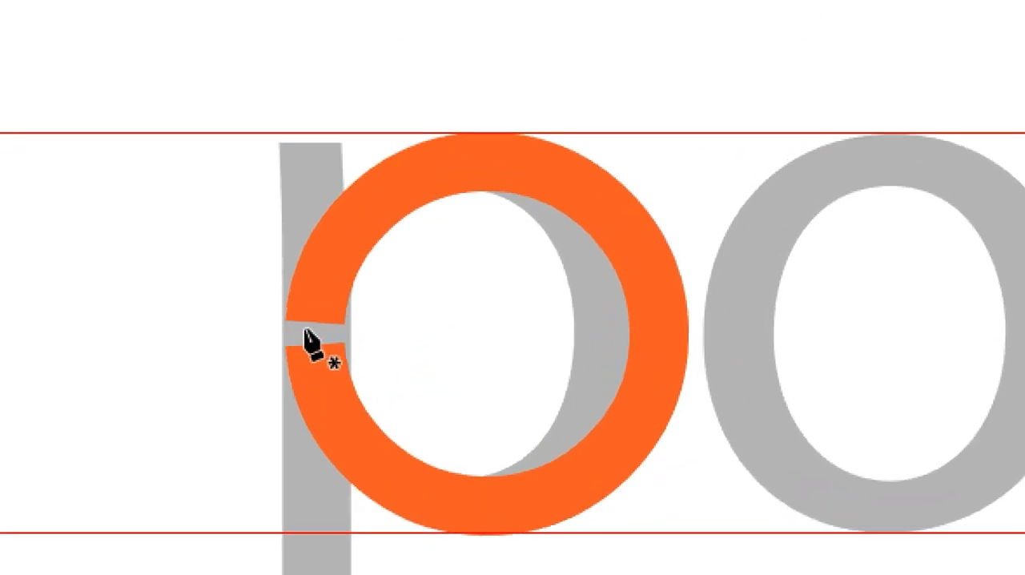
pyautogui.press('a')
pyautogui.moveTo(270, 168); pyautogui.dragTo(458, 287)
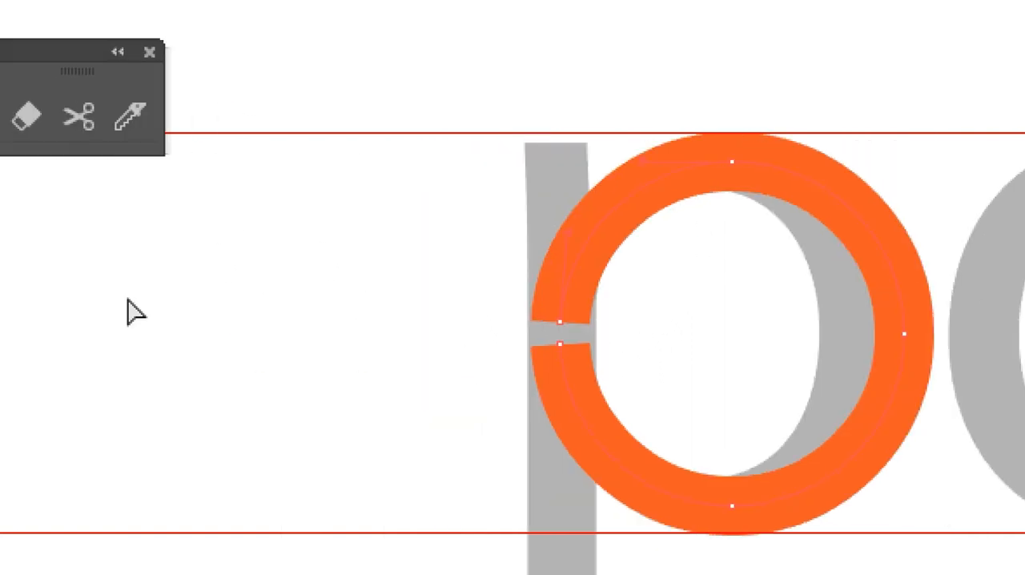
pyautogui.press('p')
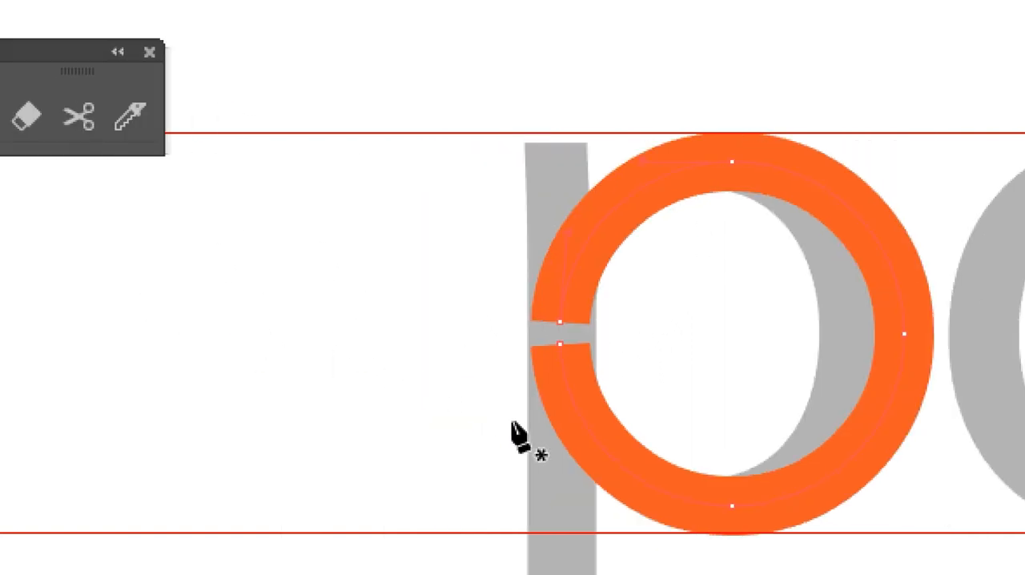
pyautogui.click(560, 323)
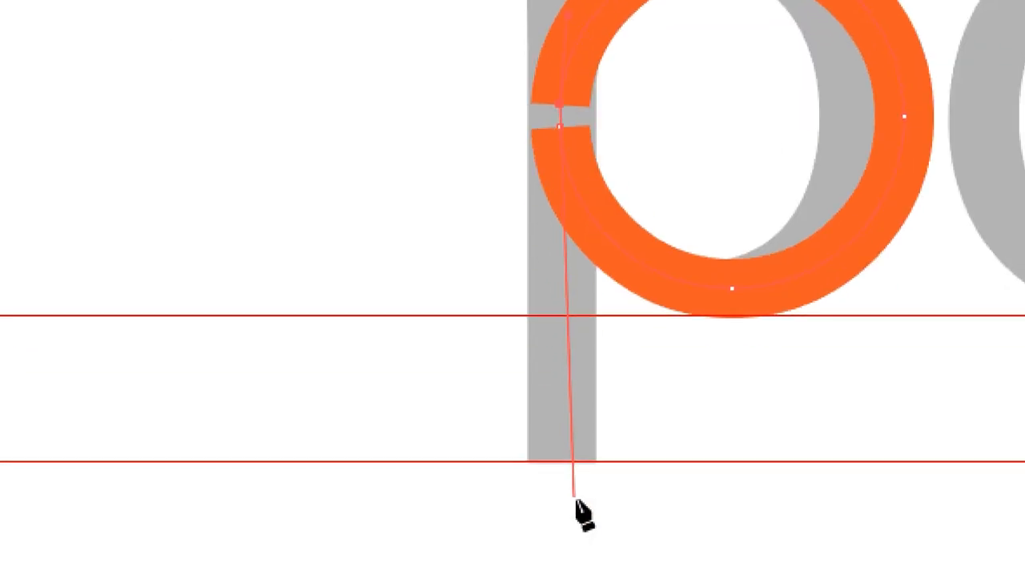
pyautogui.click(561, 487)
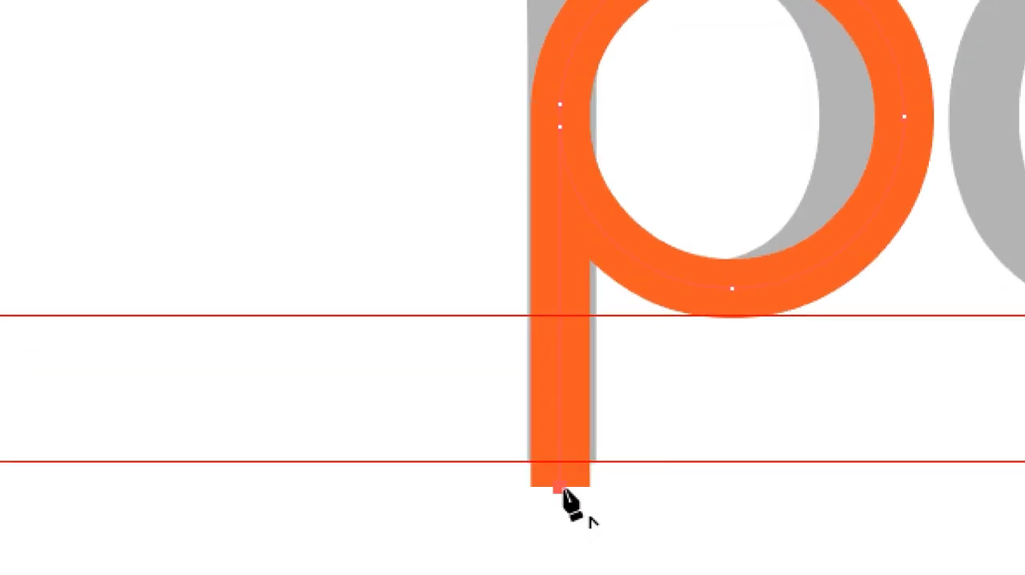
pyautogui.press('a')
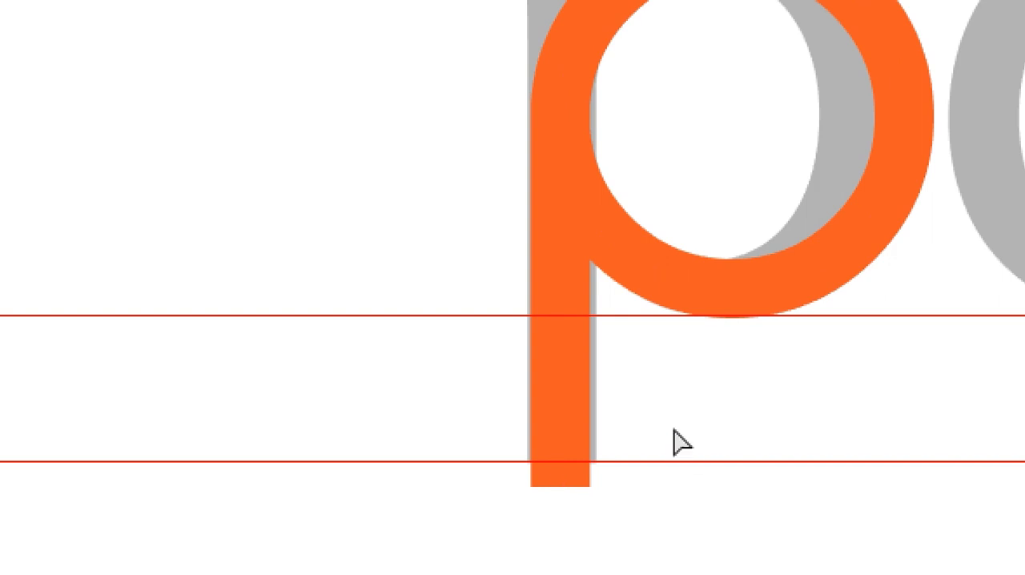
pyautogui.press('Delete')
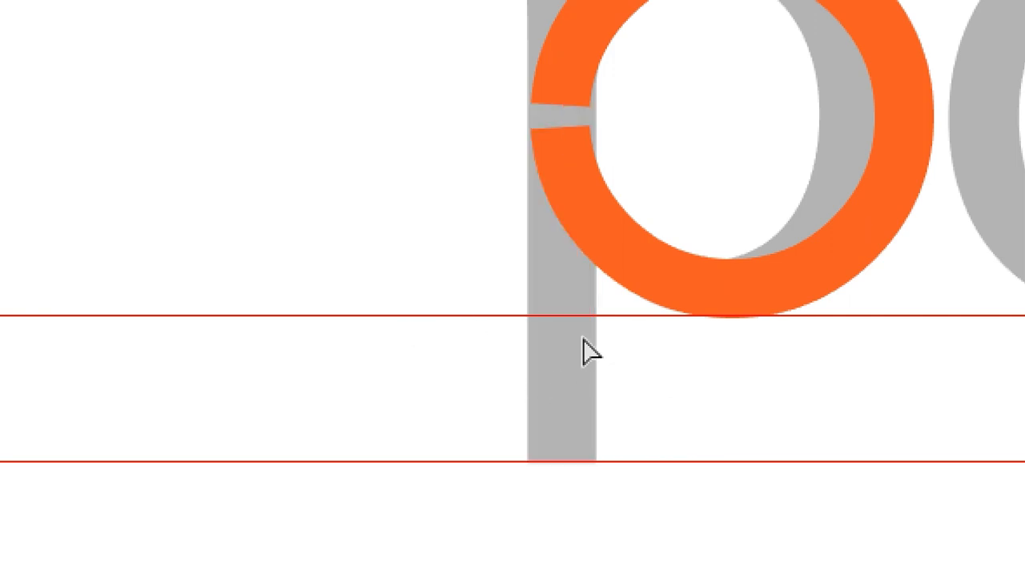
# - Show all hidden objects to bring back the blue vertical stem line, and set its stroke cap to Butt Cap
pyautogui.press('p')
pyautogui.press('a')
pyautogui.hotkey('ctrl', 'alt', '3')
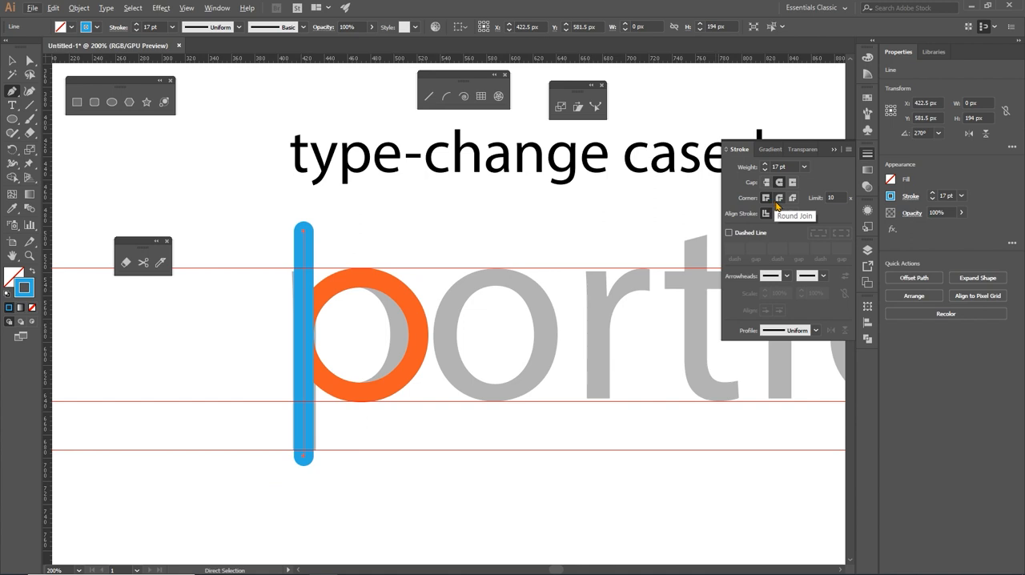
pyautogui.click(765, 183)
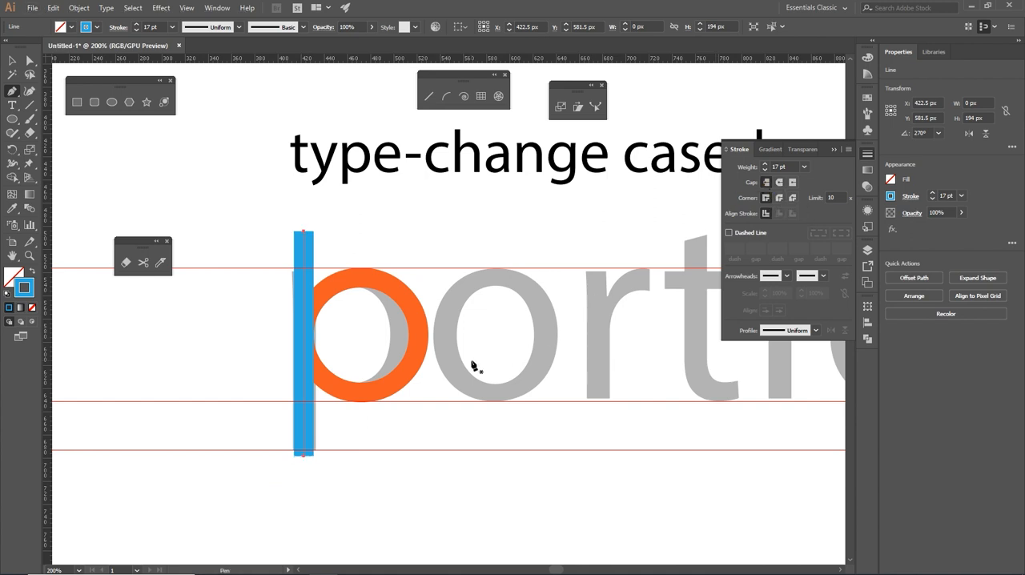
# - Compare the paths of the blue stem and the opened circle in outline and preview display
pyautogui.hotkey('ctrl', 'y')
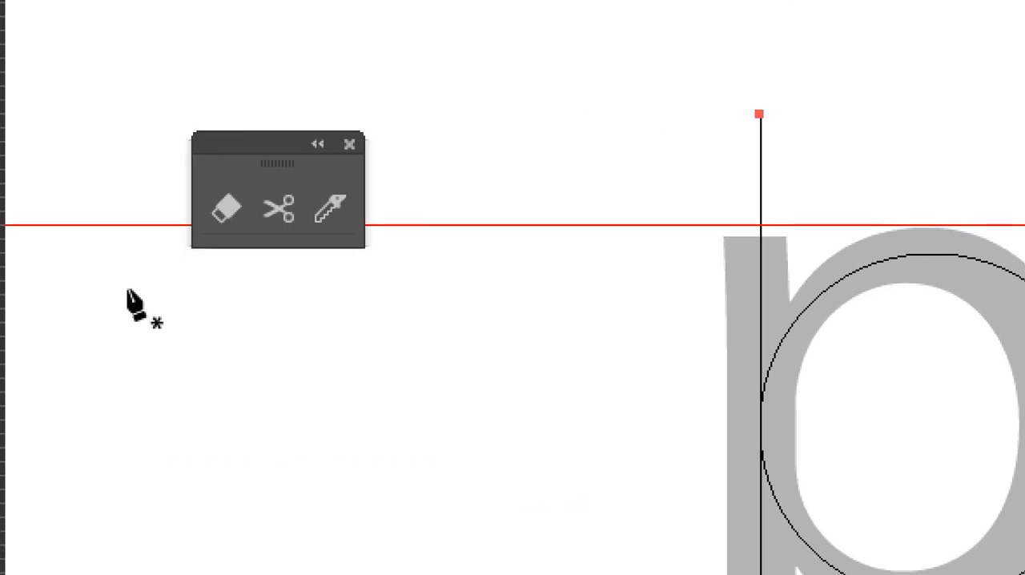
pyautogui.click(217, 207)
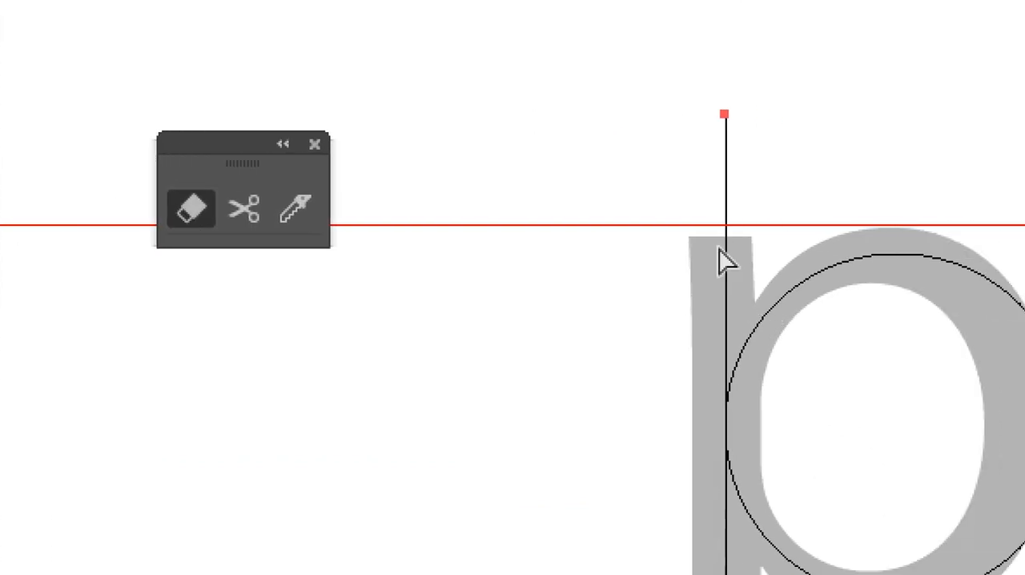
pyautogui.hotkey('ctrl', 'y')
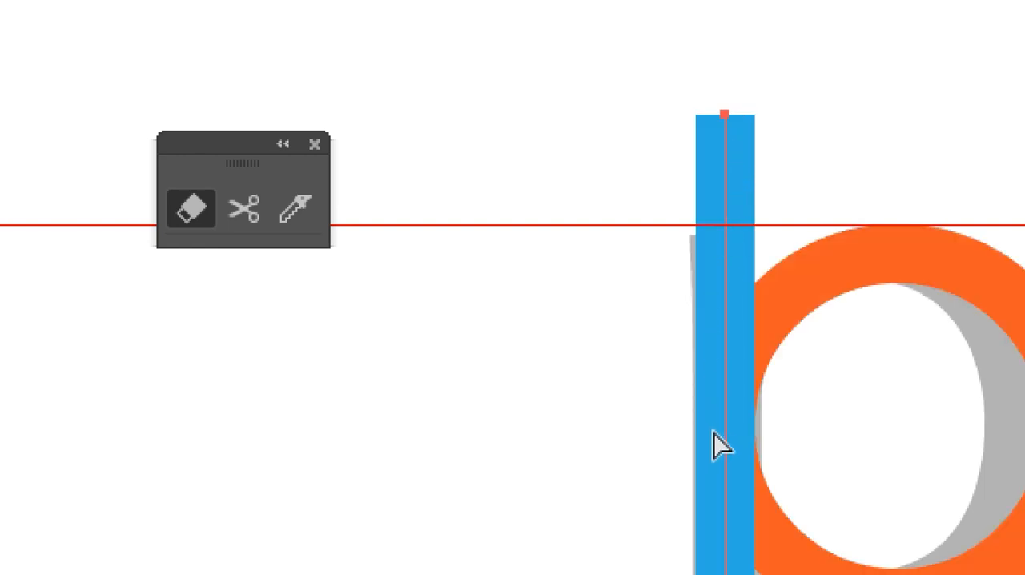
pyautogui.hotkey('ctrl', 'y')
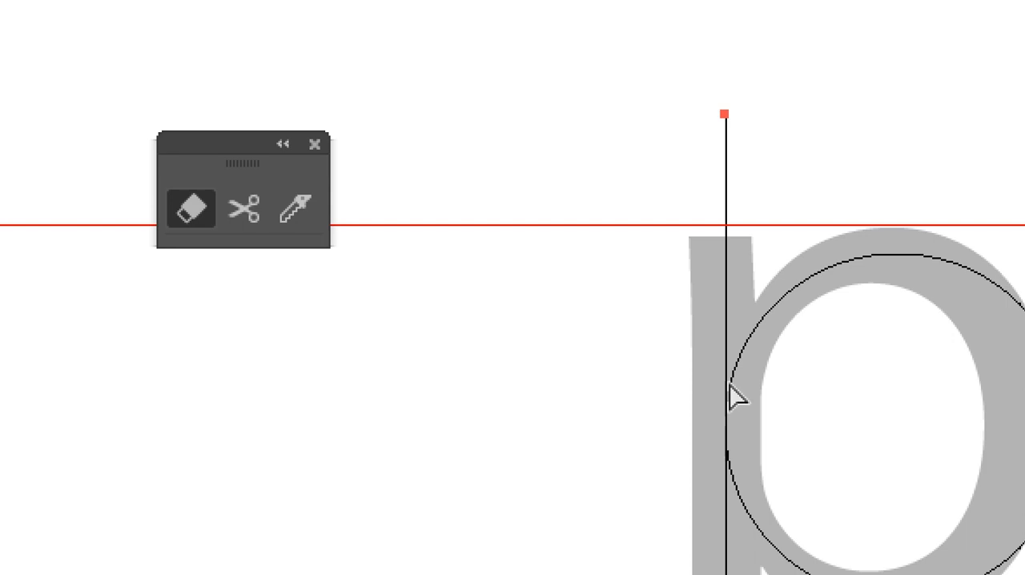
pyautogui.hotkey('ctrl', 'y')
# - Select the blue stem and erase a gap across it at the circle's opening, using the Eraser with an enlarged brush
pyautogui.moveTo(873, 152); pyautogui.dragTo(941, 339)
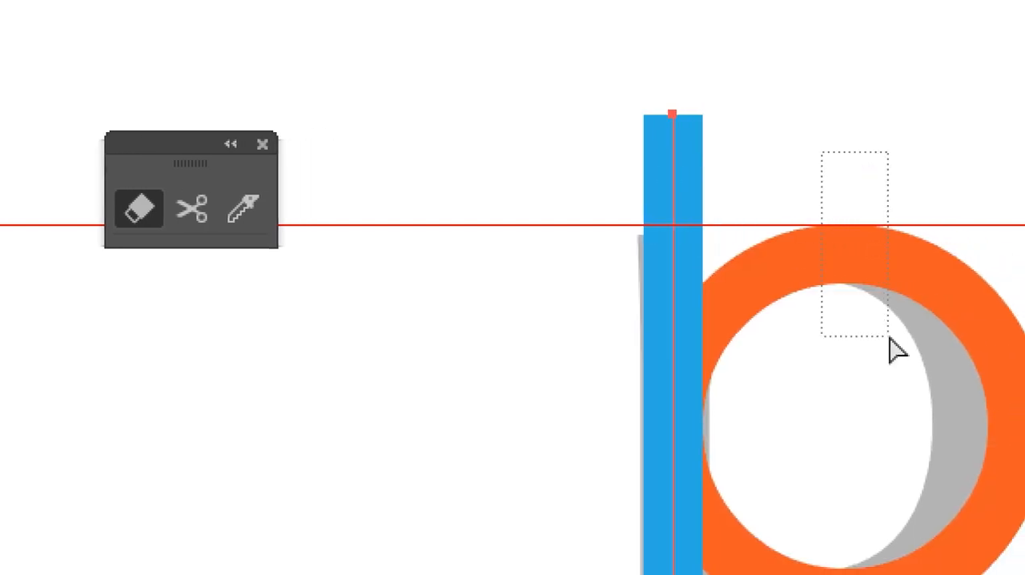
pyautogui.moveTo(613, 69); pyautogui.dragTo(763, 211)
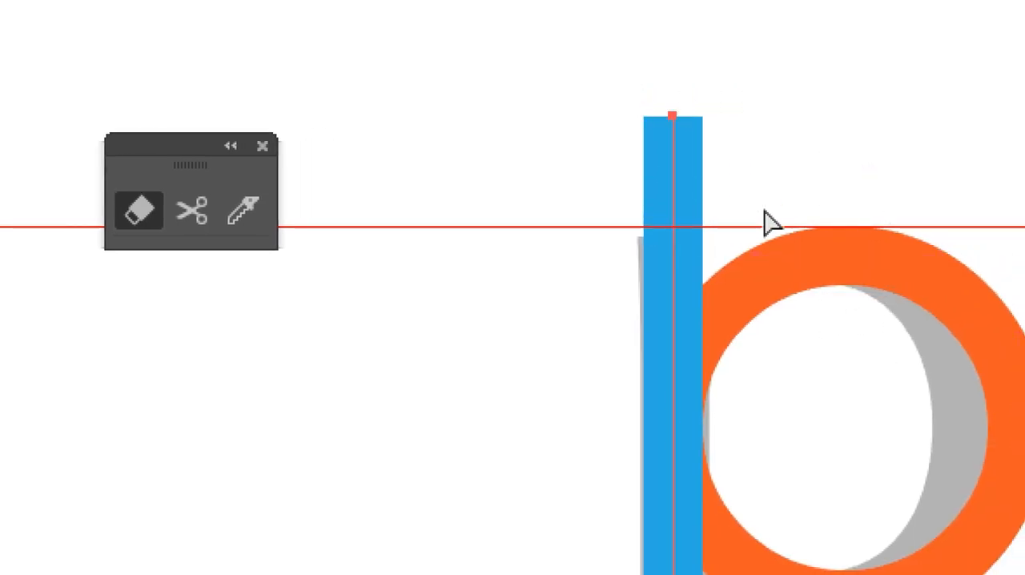
pyautogui.hotkey('shift', 'e')
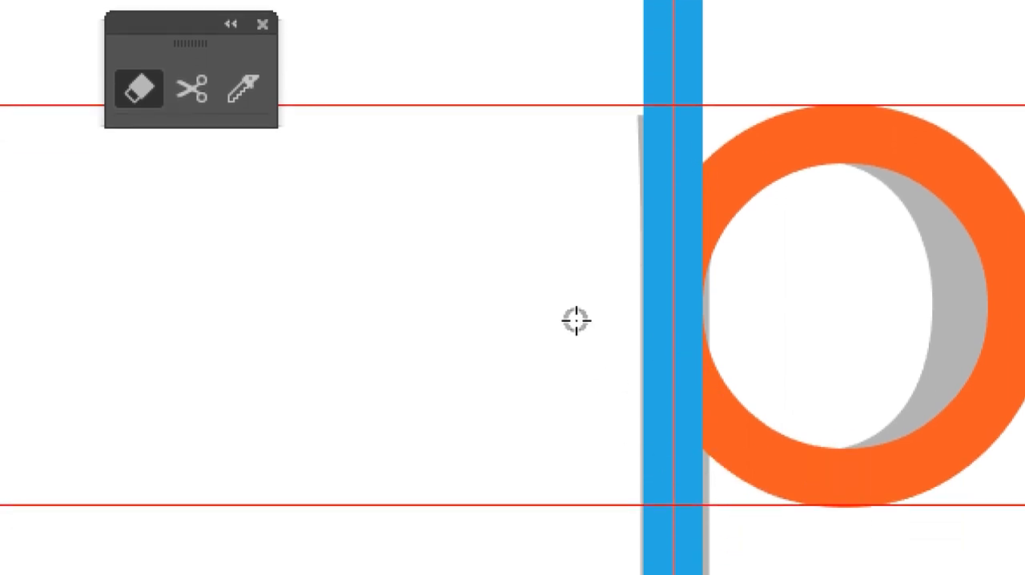
pyautogui.press(']')
pyautogui.press(']')
pyautogui.press(']')
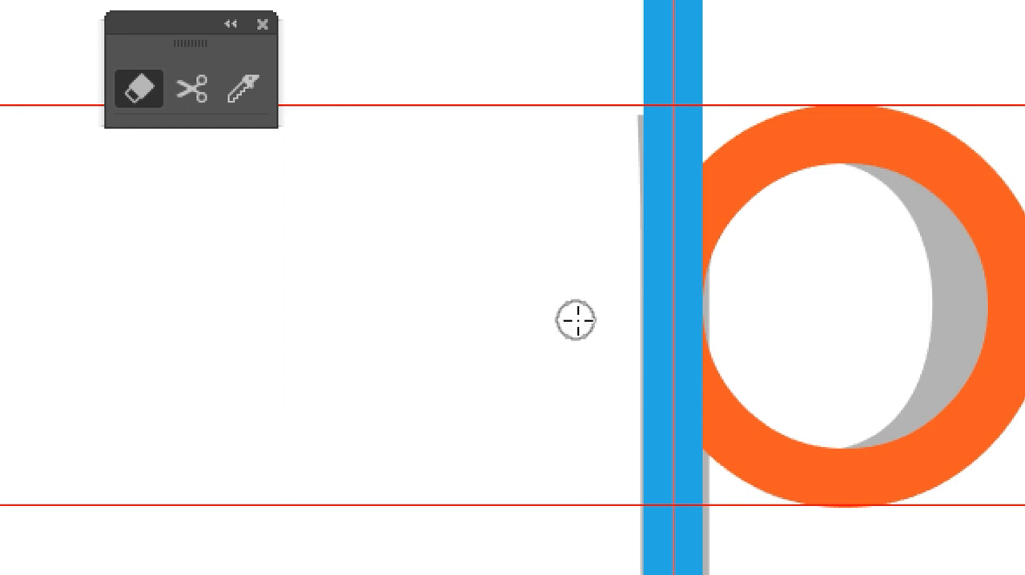
pyautogui.press(']')
pyautogui.press(']')
pyautogui.press(']')
pyautogui.press(']')
pyautogui.press(']')
pyautogui.press(']')
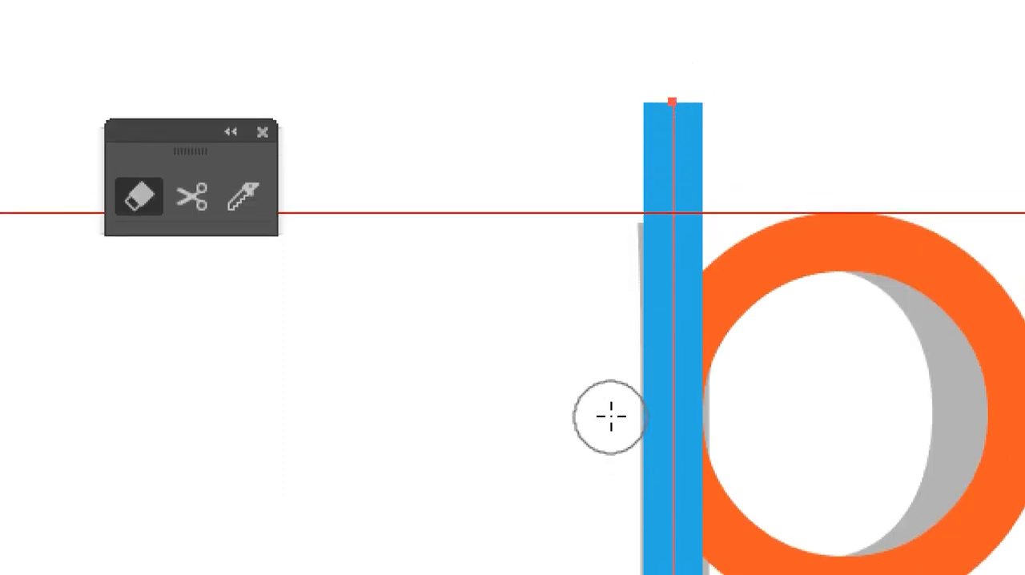
pyautogui.moveTo(612, 415)
pyautogui.mouseDown()
pyautogui.moveTo(747, 414)
pyautogui.moveTo(743, 421)
pyautogui.mouseUp()
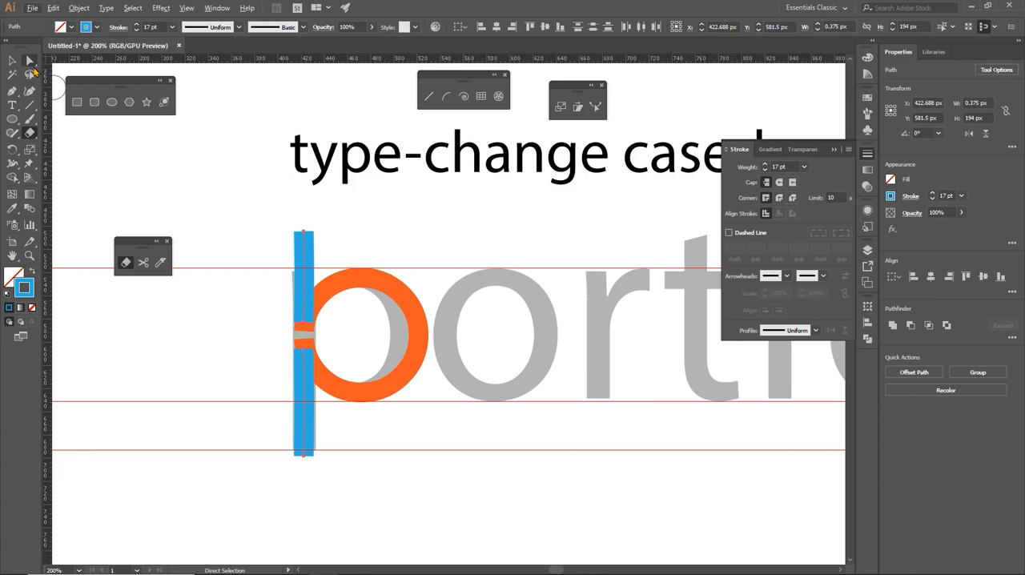
# - Select the lower piece of the split stem with the Direct Selection tool, change its stroke to a teal swatch, and deselect it
pyautogui.click(30, 61)
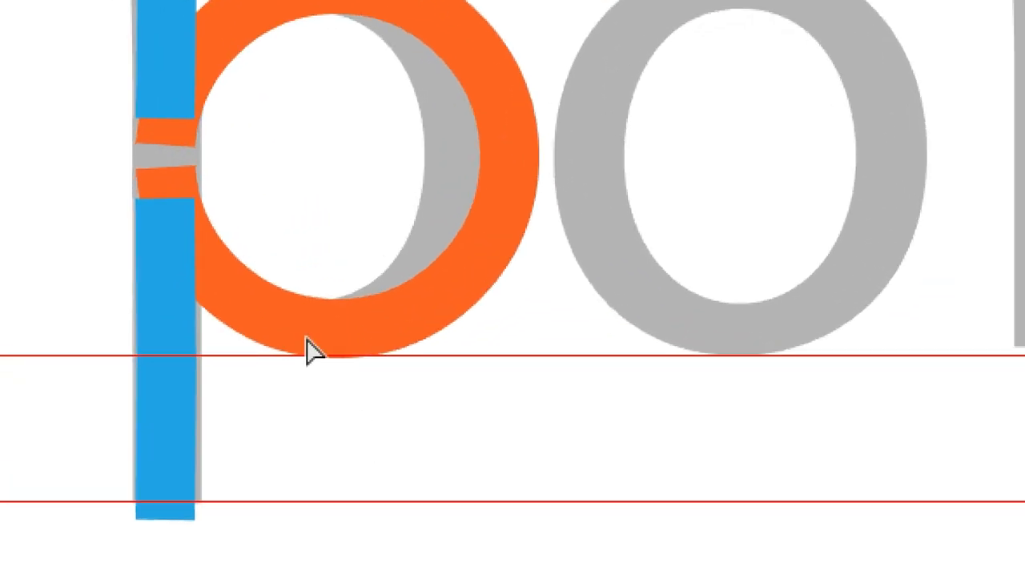
pyautogui.moveTo(350, 202); pyautogui.dragTo(476, 245)
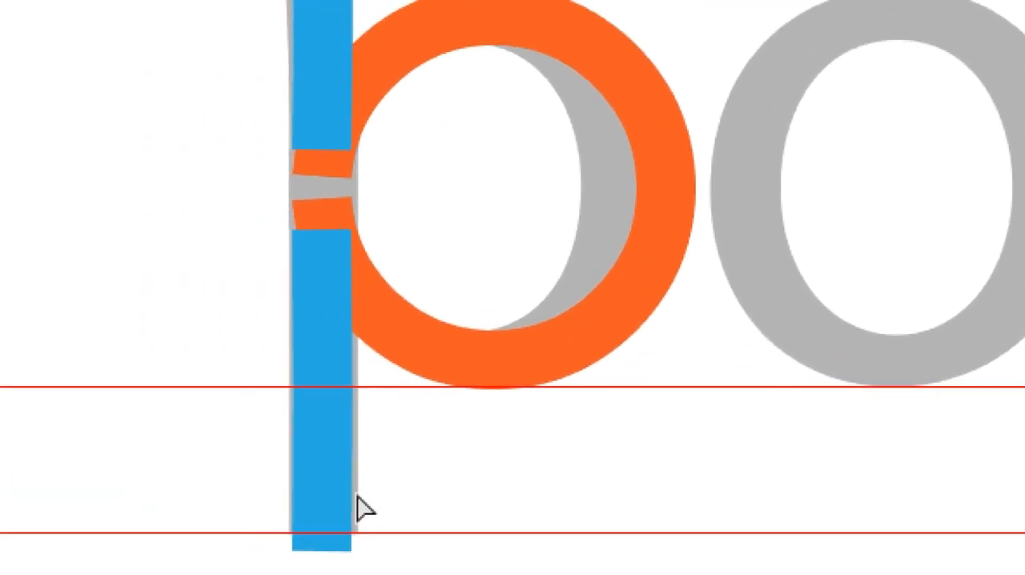
pyautogui.moveTo(274, 465); pyautogui.dragTo(269, 465)
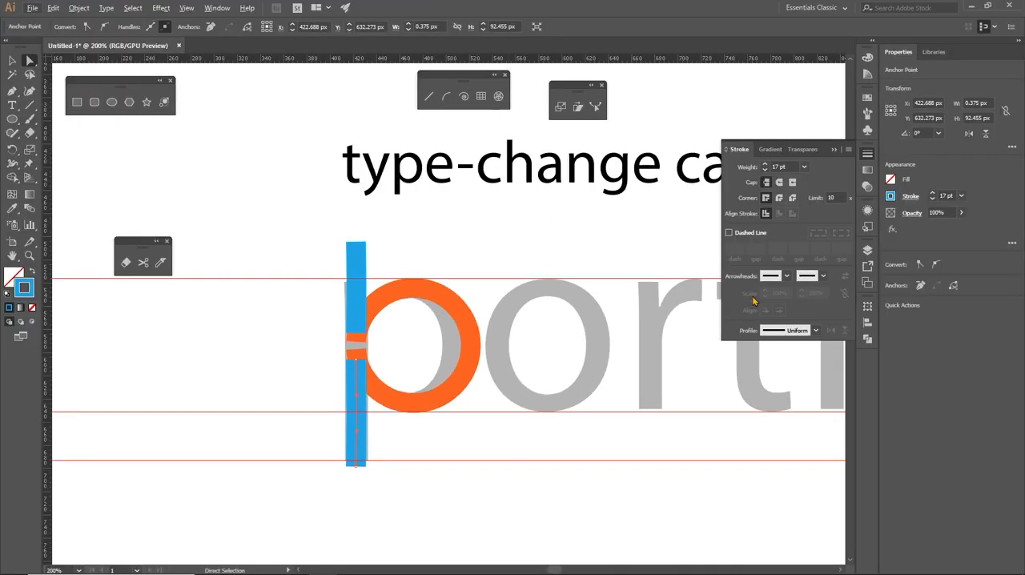
pyautogui.click(865, 99)
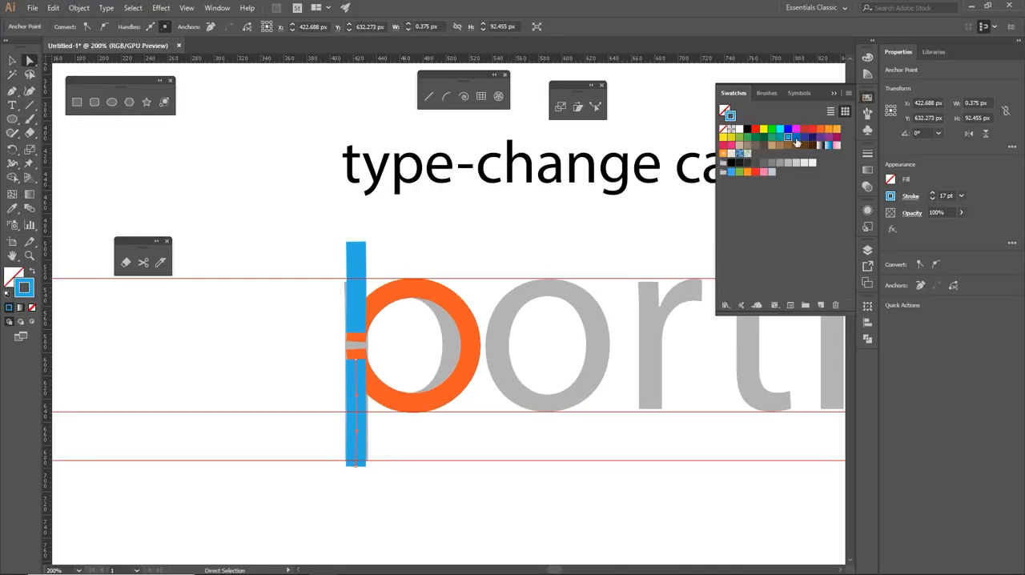
pyautogui.click(779, 139)
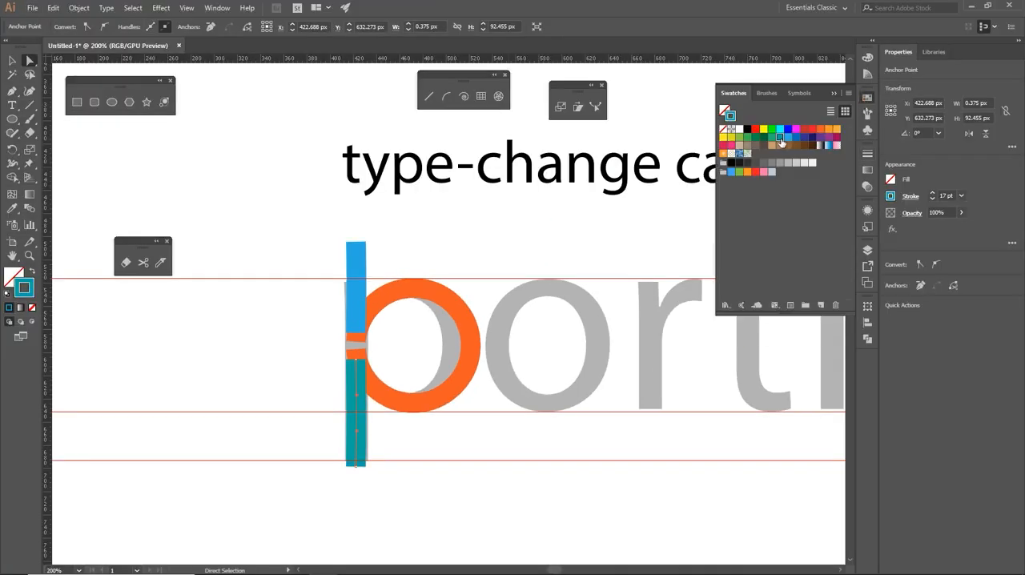
pyautogui.click(551, 432)
pyautogui.hotkey('ctrl', '=')
pyautogui.hotkey('ctrl', '=')
pyautogui.moveTo(493, 450); pyautogui.dragTo(585, 419)
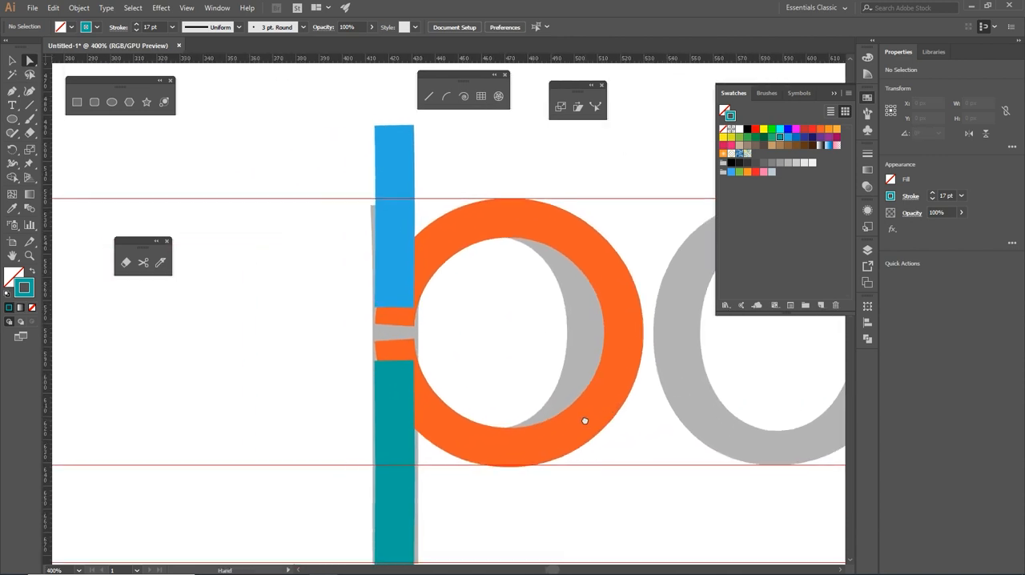
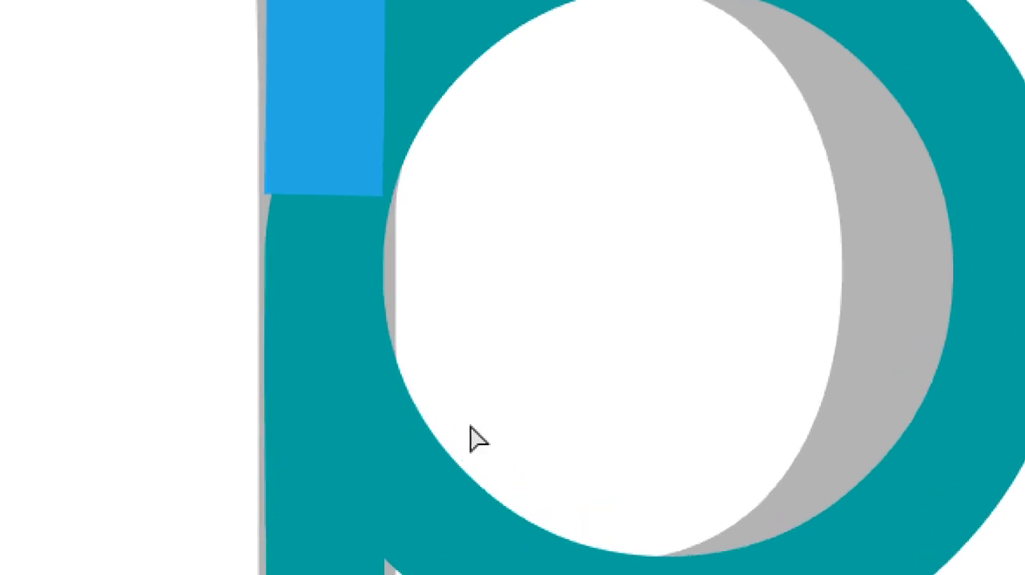
# - Select the circle's lower end anchor at the stem, move it into the bowl to test the connection, and undo the move
pyautogui.moveTo(473, 380); pyautogui.dragTo(434, 442)
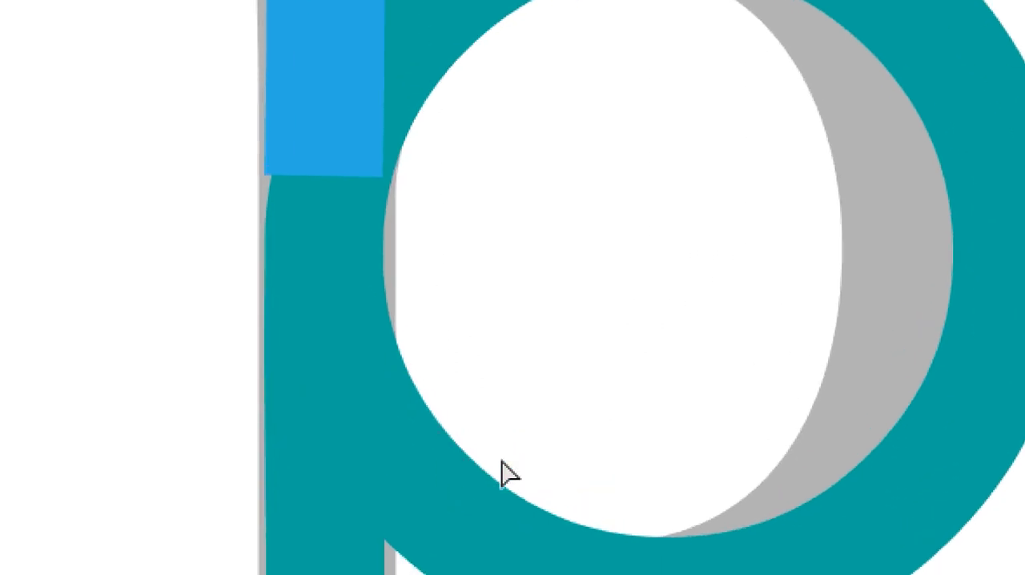
pyautogui.moveTo(561, 441); pyautogui.dragTo(462, 498)
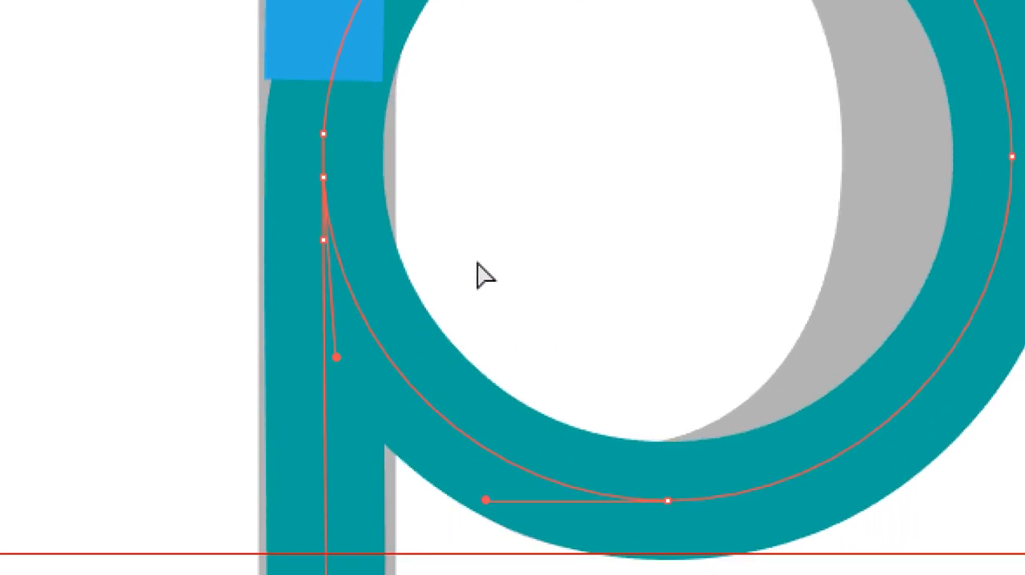
pyautogui.click(479, 255)
pyautogui.click(332, 217)
pyautogui.click(325, 179)
pyautogui.click(426, 159)
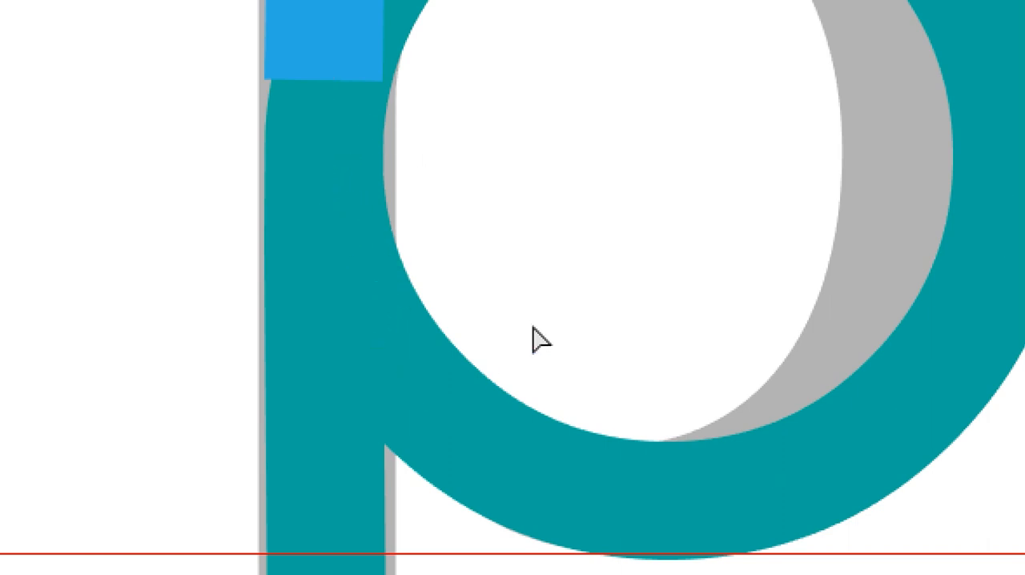
pyautogui.moveTo(535, 365); pyautogui.dragTo(439, 504)
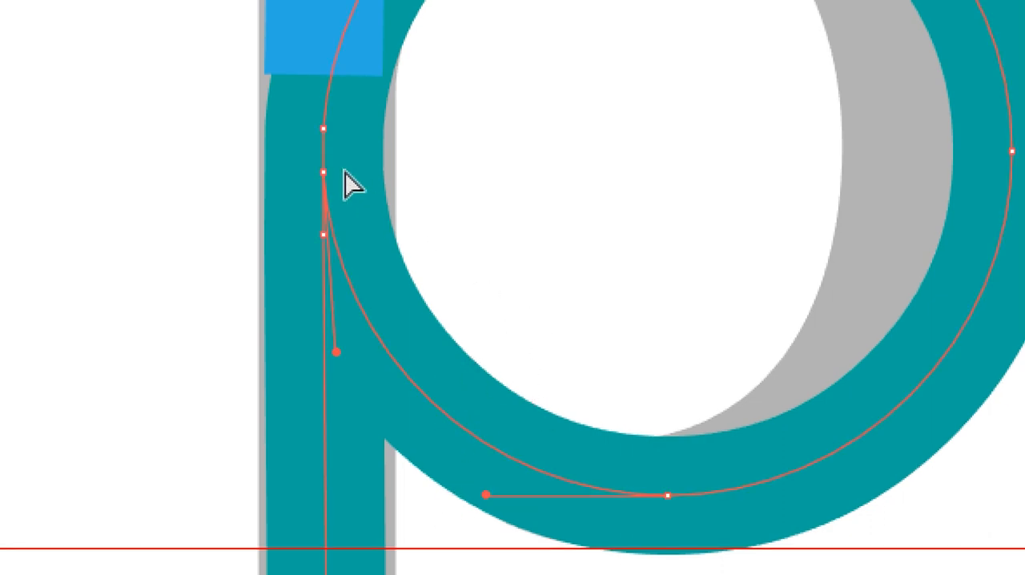
pyautogui.moveTo(323, 172); pyautogui.dragTo(418, 173)
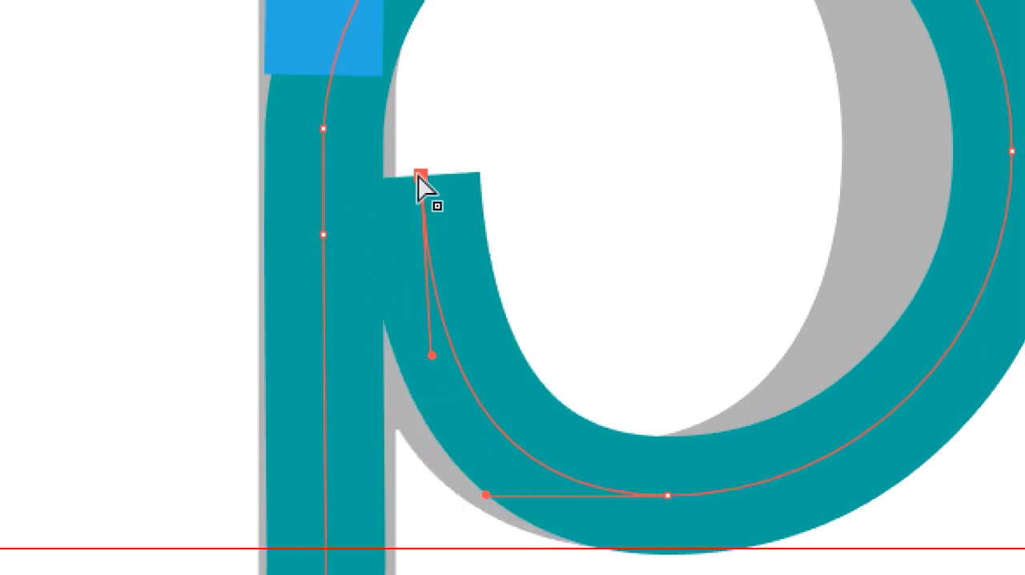
pyautogui.press('v')
pyautogui.hotkey('ctrl', 'z')
# - Join the bottom end of the blue stem piece to the teal path's open end, and check the joined path from its top anchor
pyautogui.scroll(3, 412, 68)
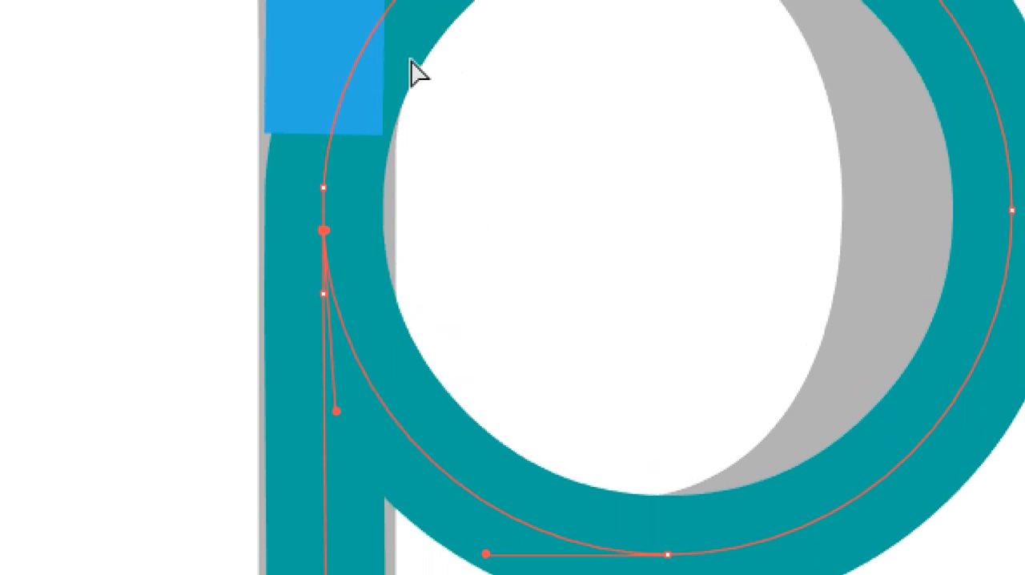
pyautogui.keyDown('shift'); pyautogui.click(323, 213); pyautogui.keyUp('shift')
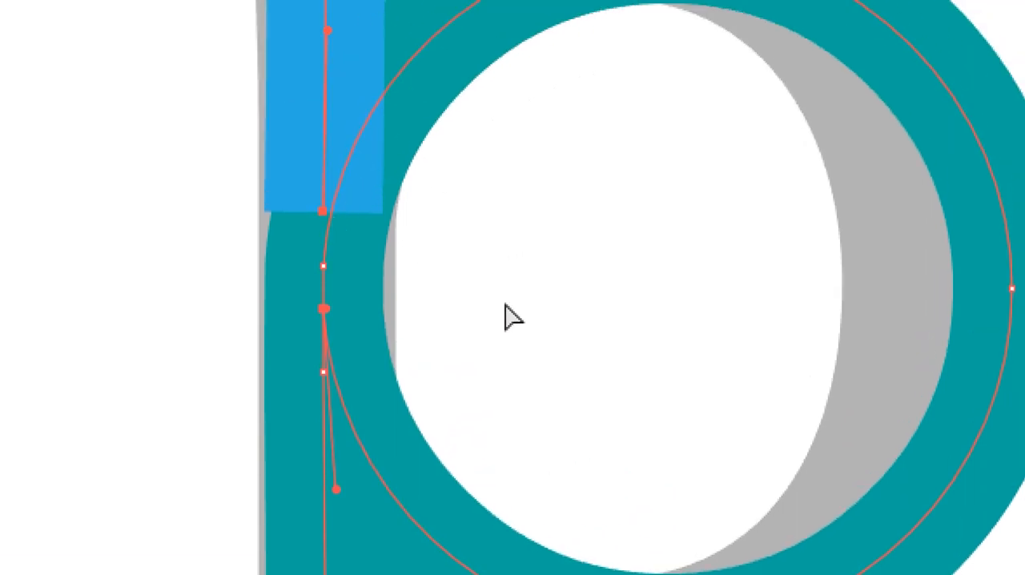
pyautogui.hotkey('ctrl', 'j')
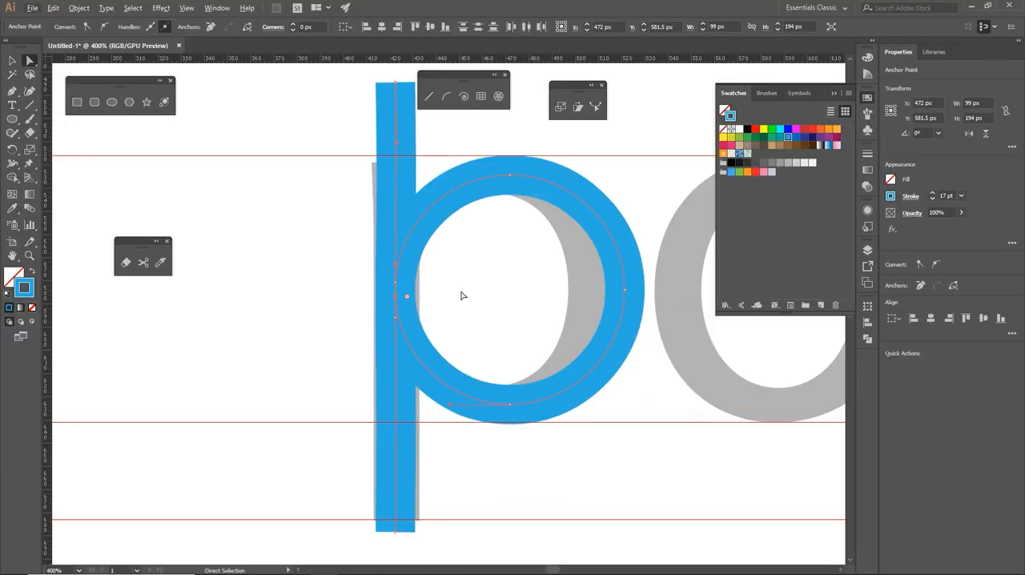
pyautogui.click(461, 295)
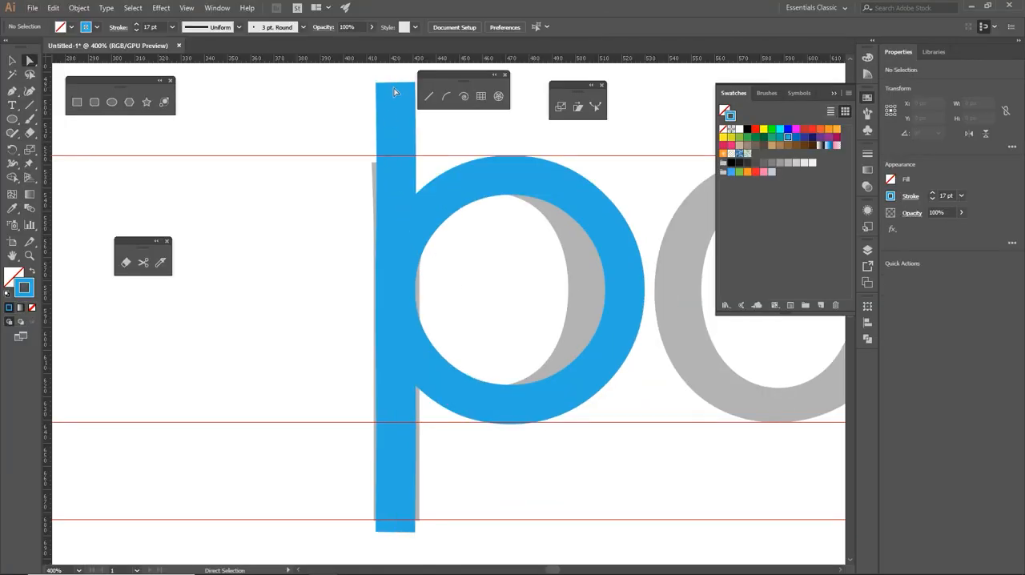
pyautogui.moveTo(369, 74); pyautogui.dragTo(412, 97)
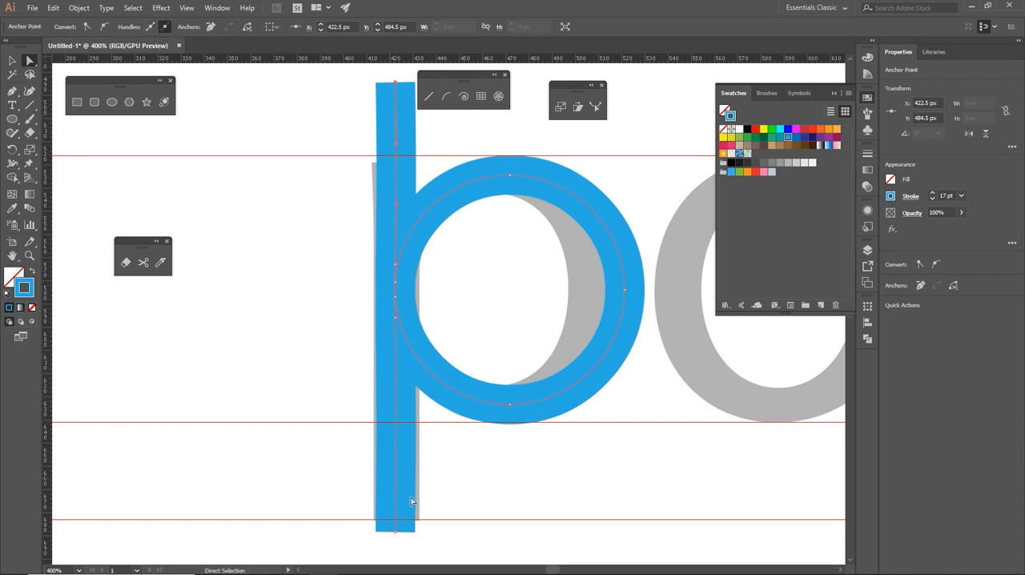
pyautogui.click(454, 501)
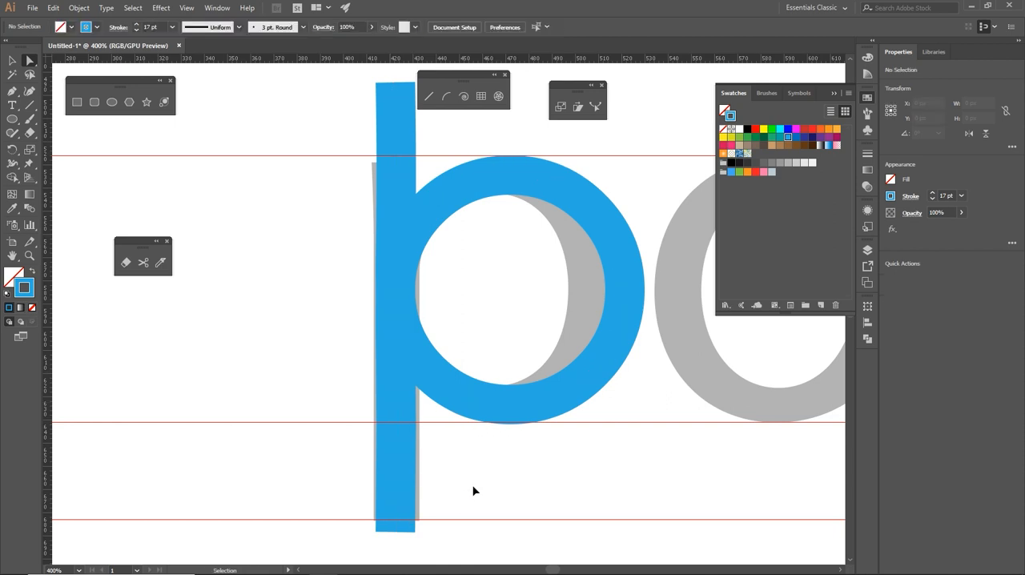
# - Undo the joins back to the separate blue, orange and teal pieces, and clear the selection
pyautogui.hotkey('ctrl', 'z')
pyautogui.hotkey('ctrl', 'z')
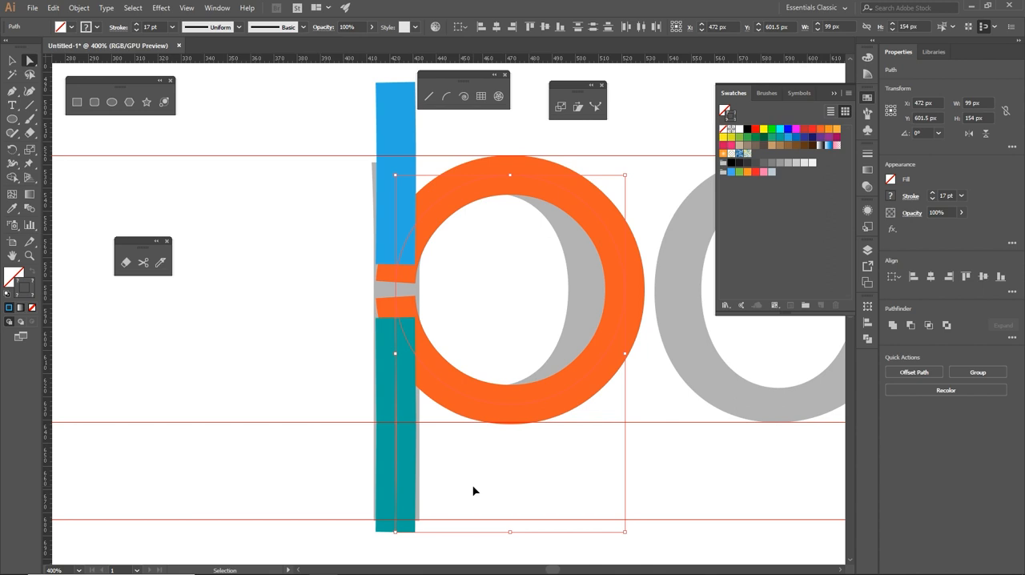
pyautogui.click(462, 488)
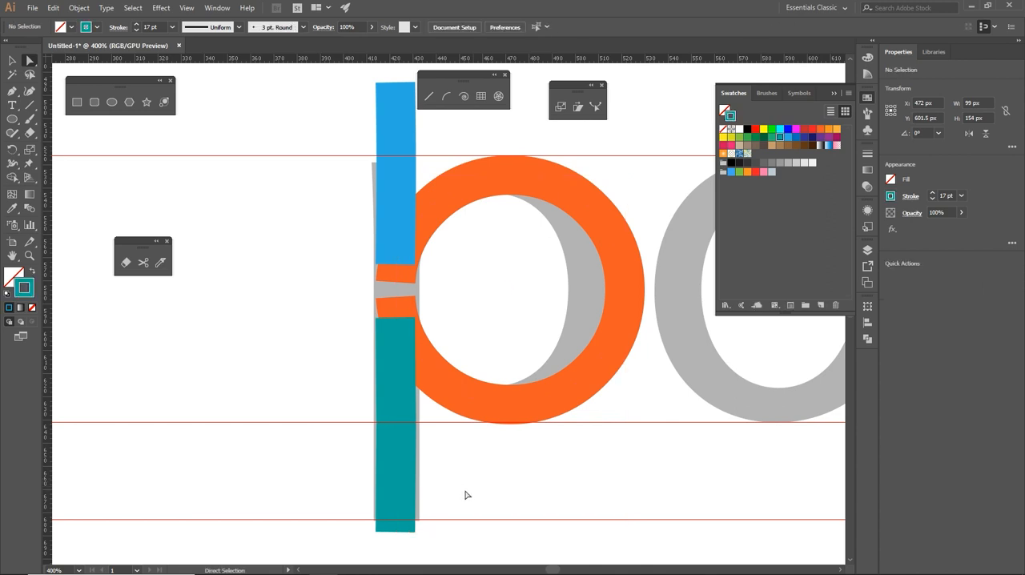
# - Delete the teal lower piece and the blue upper piece of the stem, leaving only the open orange circle
pyautogui.moveTo(451, 492); pyautogui.dragTo(335, 472)
pyautogui.press('Delete')
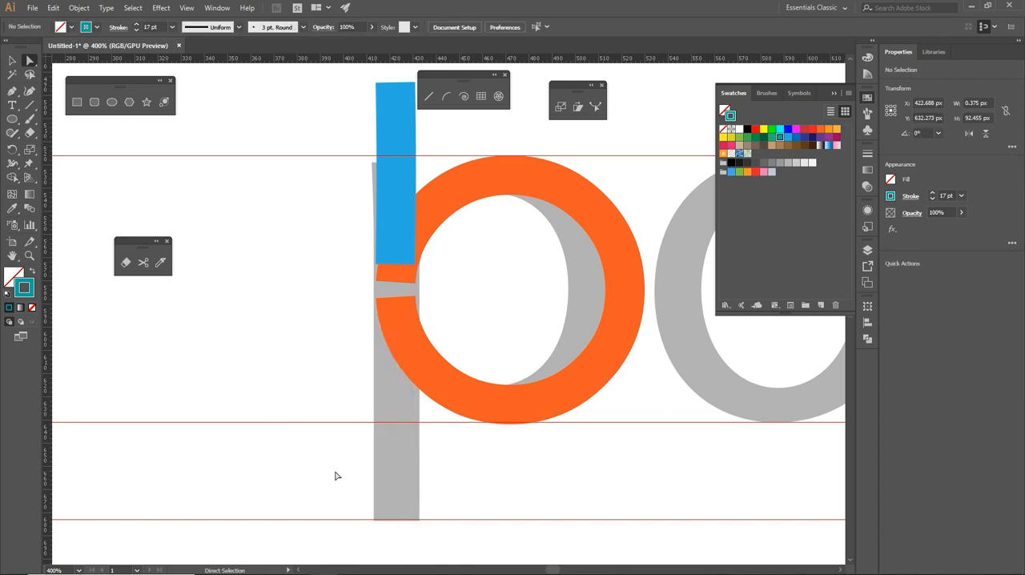
pyautogui.moveTo(349, 150); pyautogui.dragTo(416, 167)
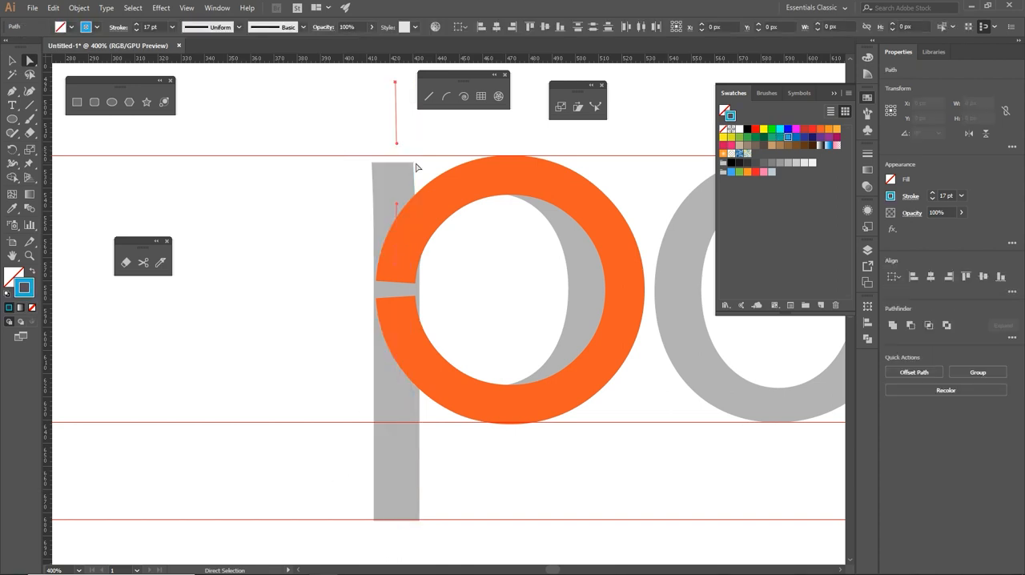
pyautogui.press('Delete')
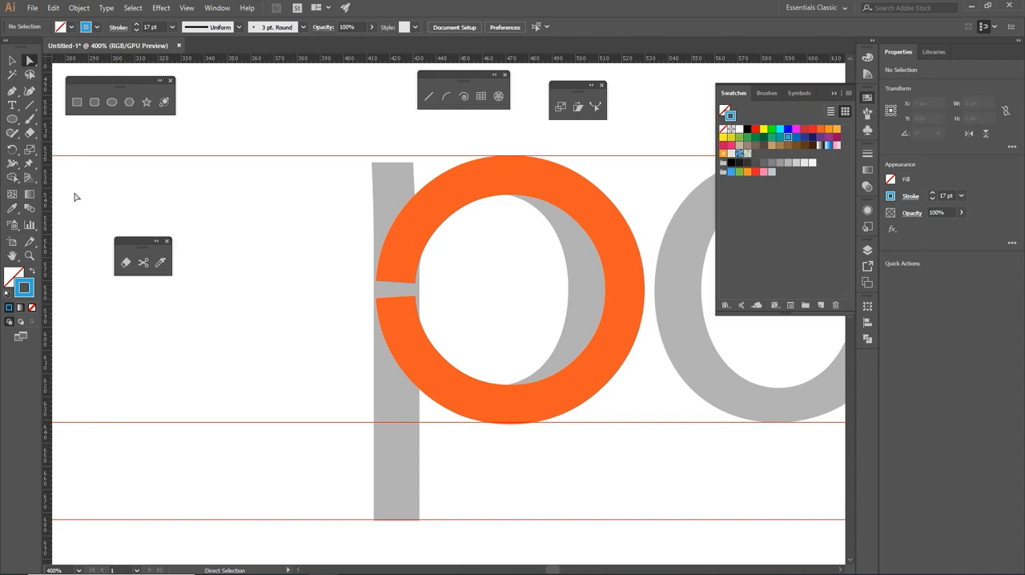
# - Select the open circle's upper end anchor and set the color of layer P to Green
pyautogui.click(12, 91)
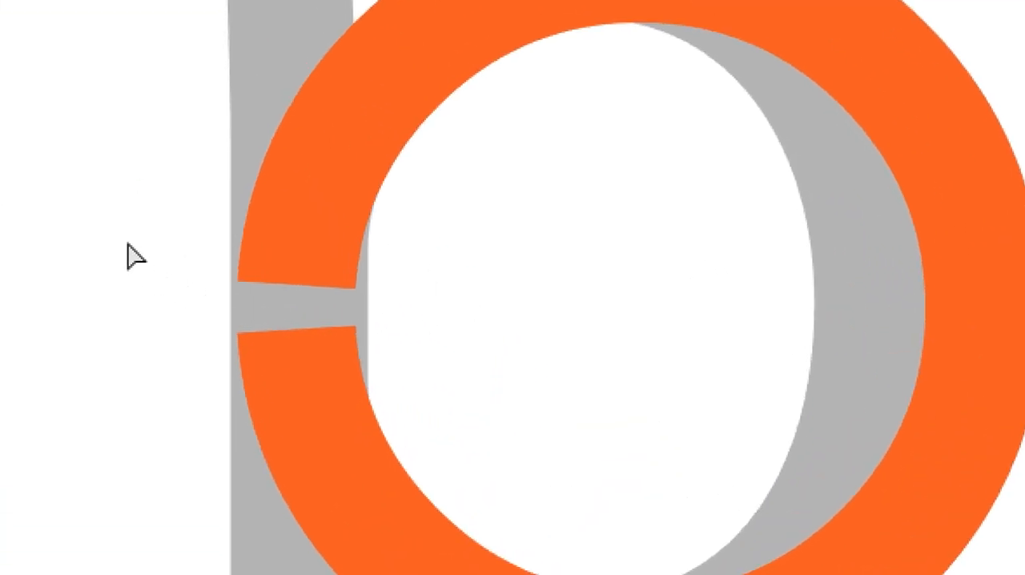
pyautogui.moveTo(127, 245); pyautogui.dragTo(382, 300)
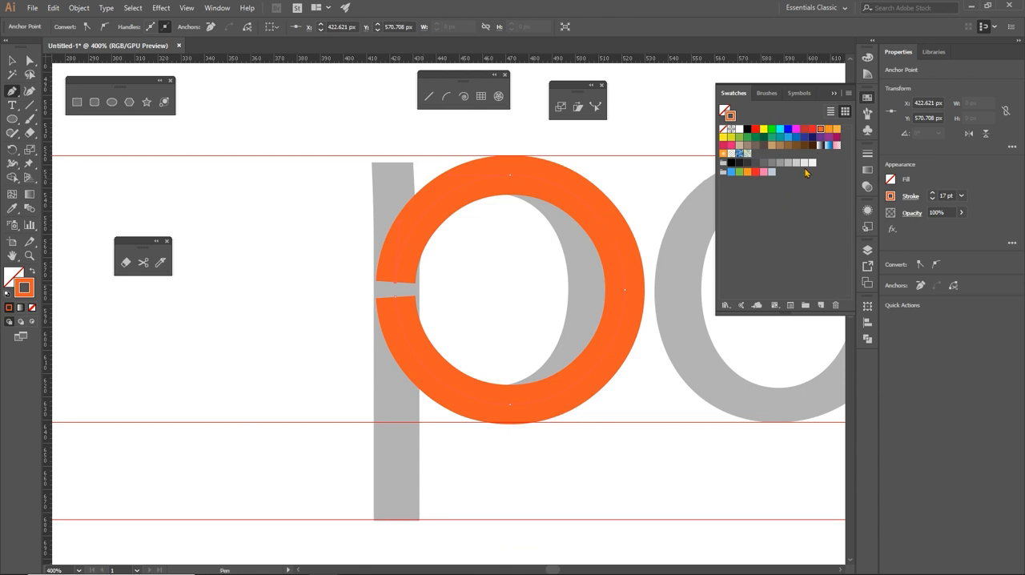
pyautogui.click(867, 252)
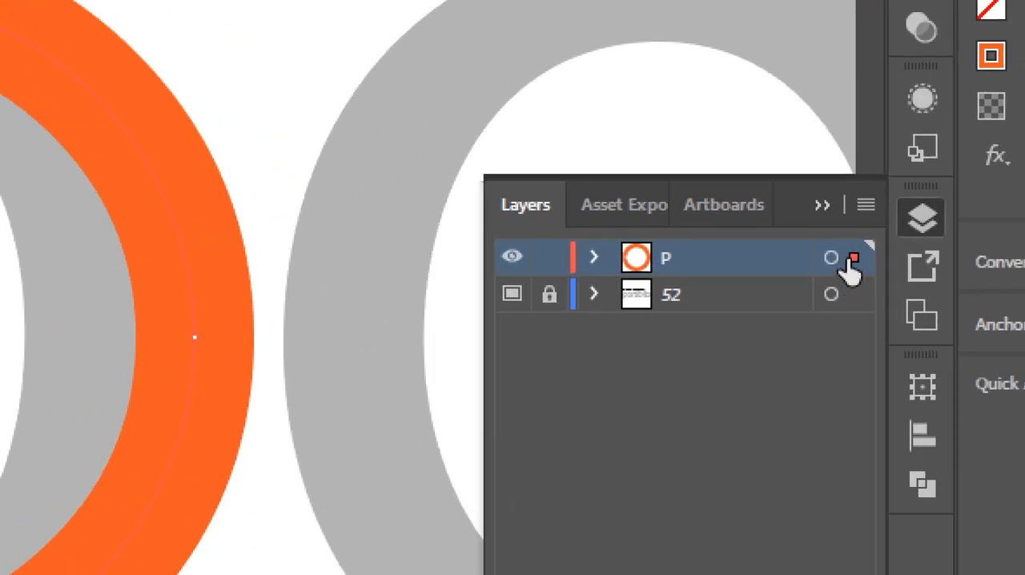
pyautogui.doubleClick(782, 267)
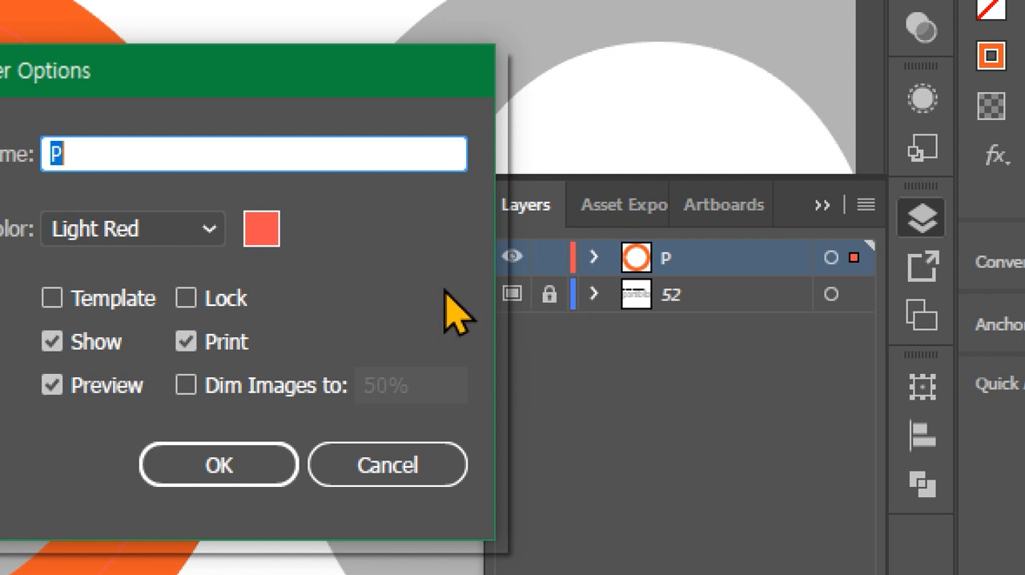
pyautogui.click(218, 233)
pyautogui.click(142, 307)
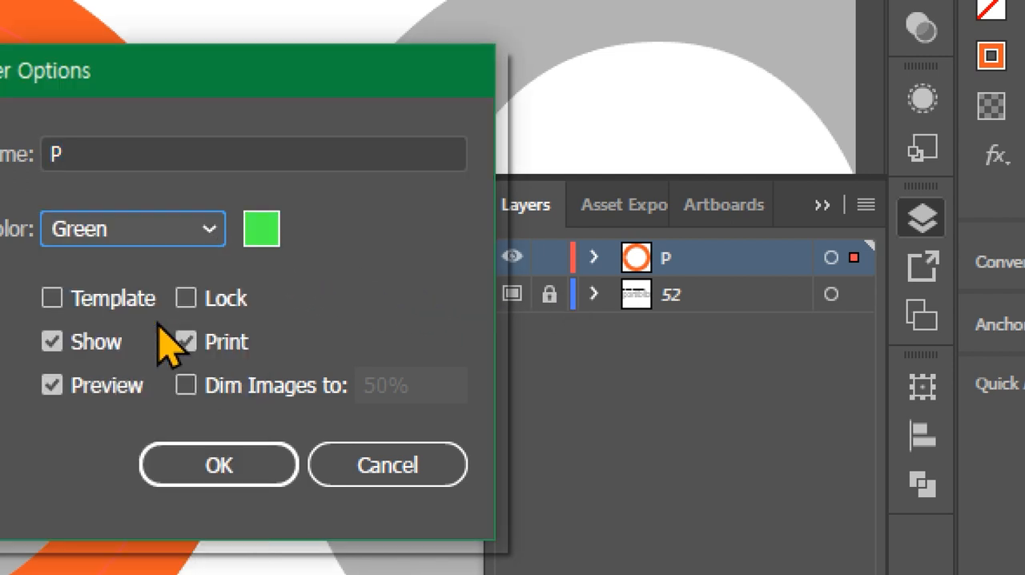
pyautogui.click(235, 460)
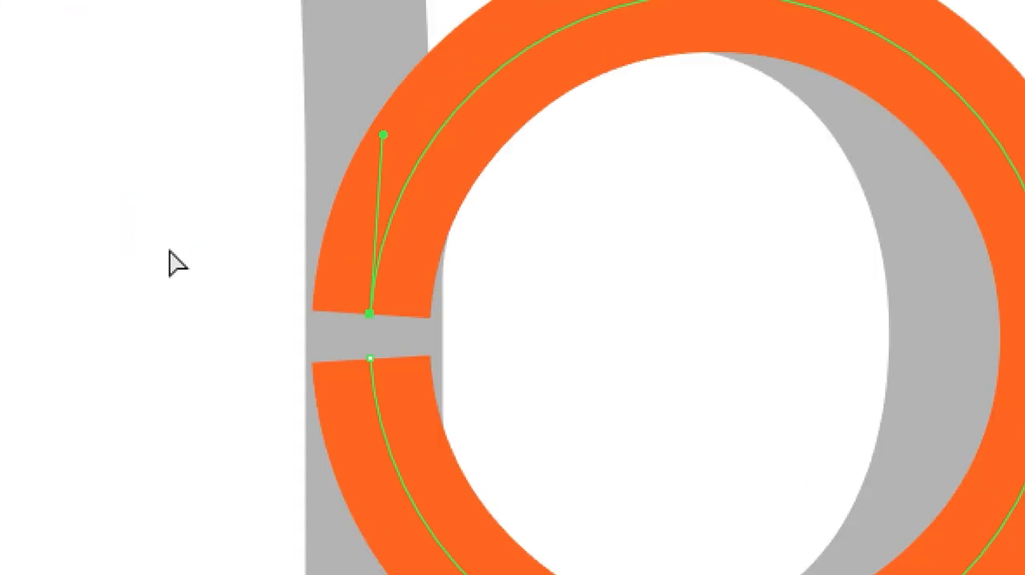
pyautogui.click(528, 351)
pyautogui.moveTo(520, 337); pyautogui.dragTo(285, 267)
pyautogui.press('p')
pyautogui.scroll(2, 521, 112)
pyautogui.scroll(-5, 361, 456)
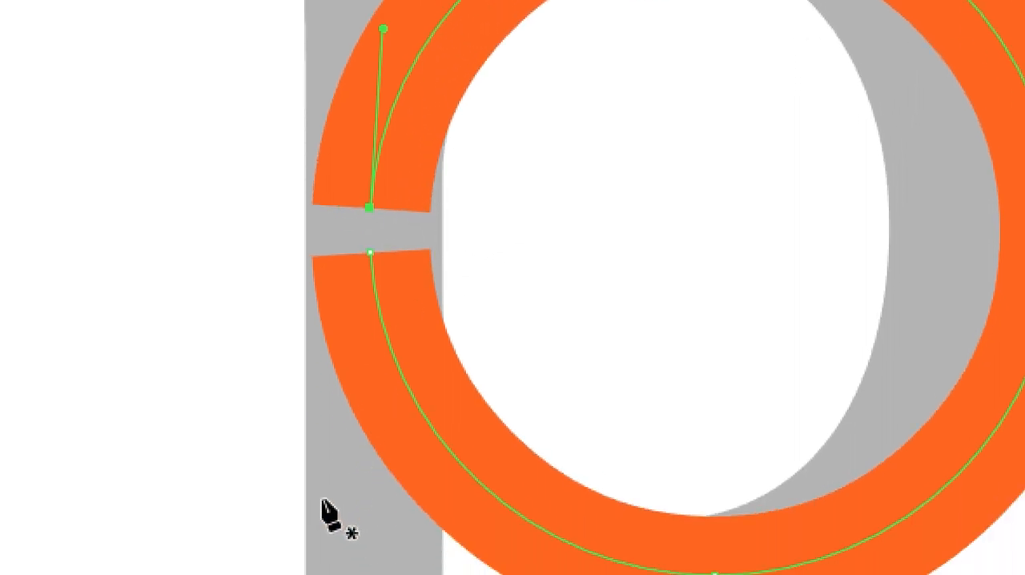
pyautogui.press('v')
pyautogui.click(497, 208)
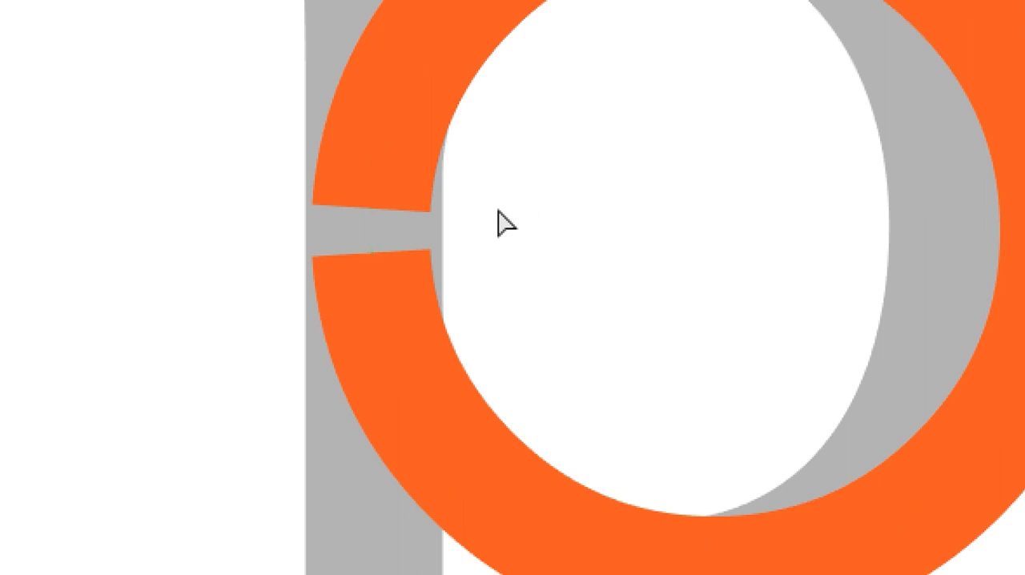
pyautogui.moveTo(502, 217); pyautogui.dragTo(201, 174)
pyautogui.press('p')
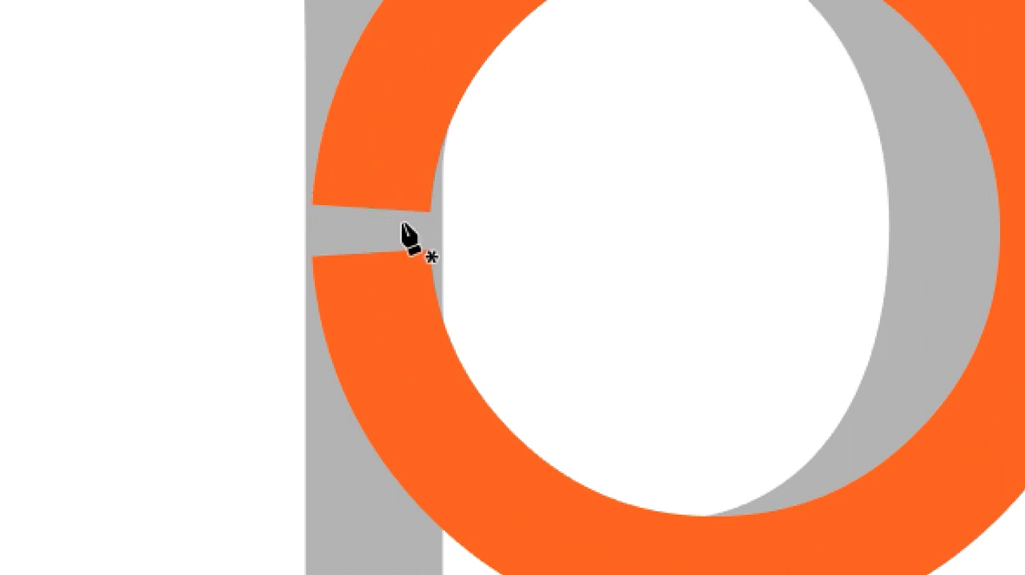
# - Continue the circle's path from its upper gap end with the Pen tool, drawing a straight vertical stem down to just above the lowest guide
pyautogui.press('v')
pyautogui.moveTo(512, 174); pyautogui.dragTo(315, 110)
pyautogui.press('p')
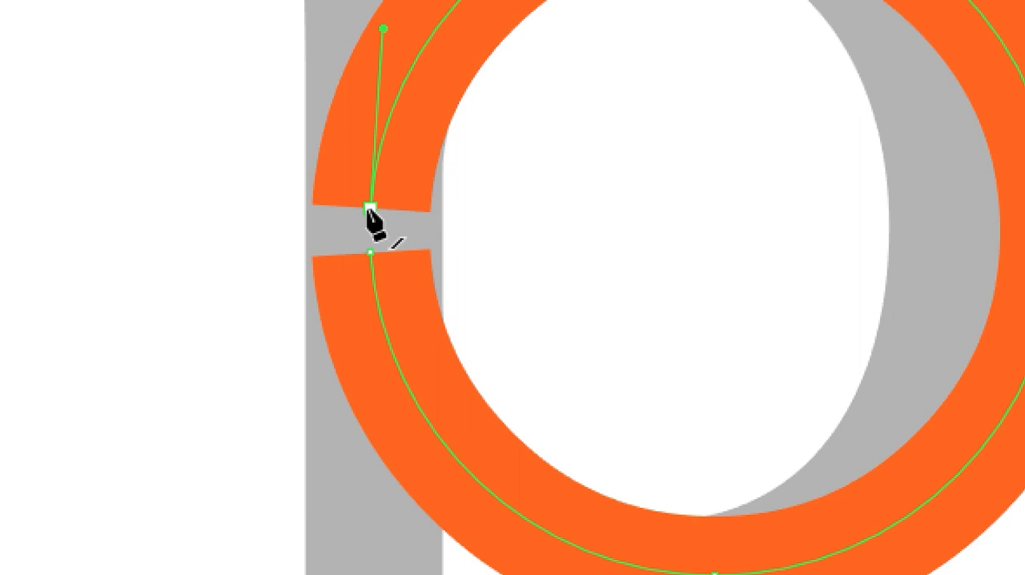
pyautogui.click(370, 208)
pyautogui.scroll(-5, 370, 240)
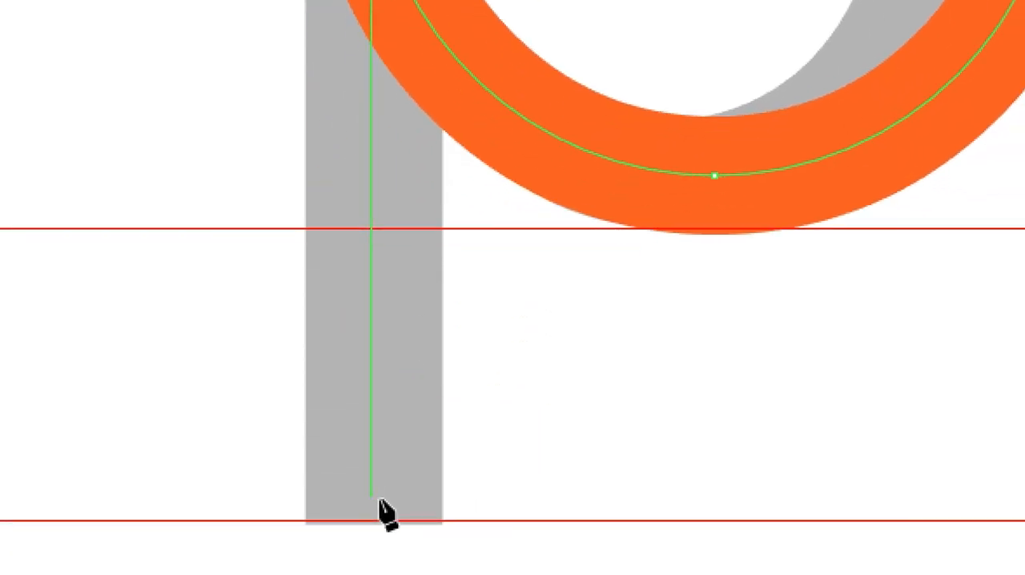
pyautogui.keyDown('shift'); pyautogui.click(379, 500); pyautogui.keyUp('shift')
pyautogui.press('a')
pyautogui.click(592, 405)
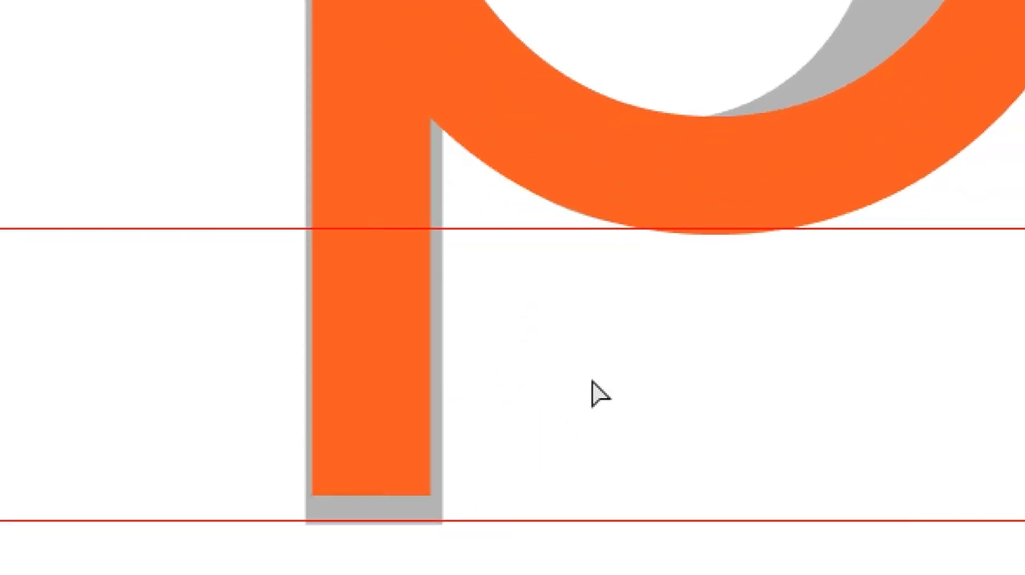
# - Examine the p against the gray template up close, checking the path where stem and bowl meet in preview and outline display
pyautogui.press('p')
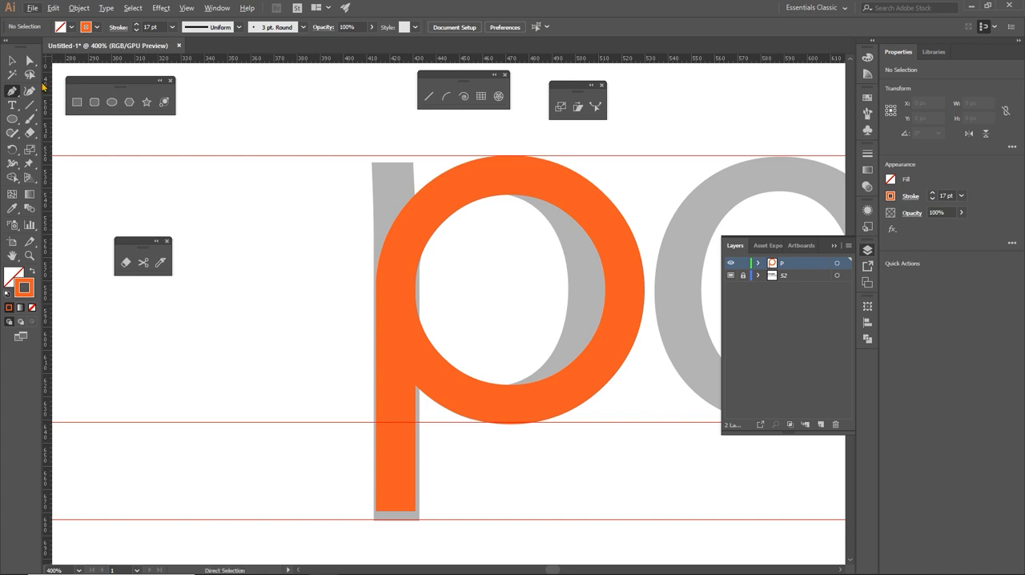
pyautogui.press('a')
pyautogui.hotkey('ctrl', 'y')
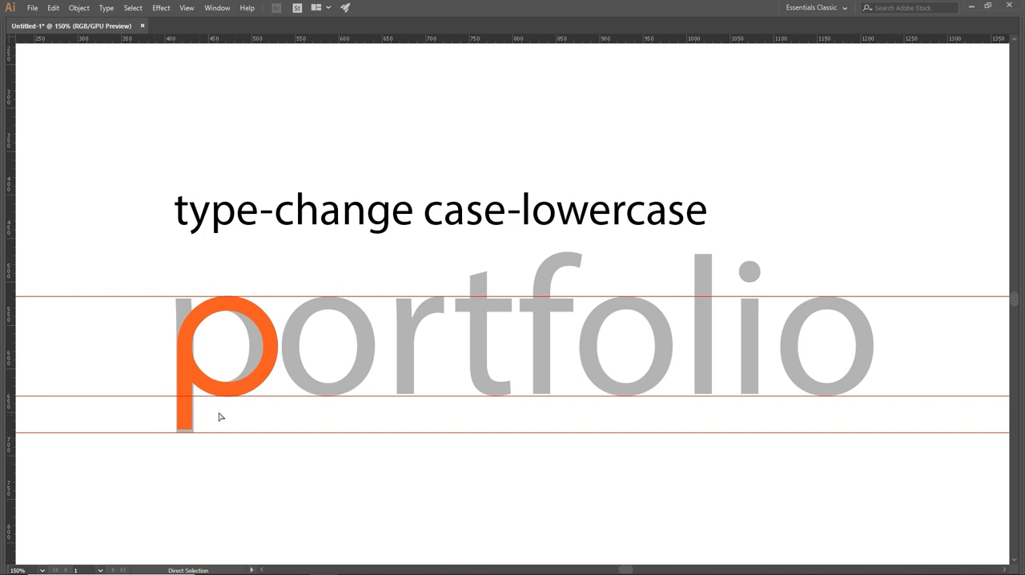
pyautogui.click(233, 356)
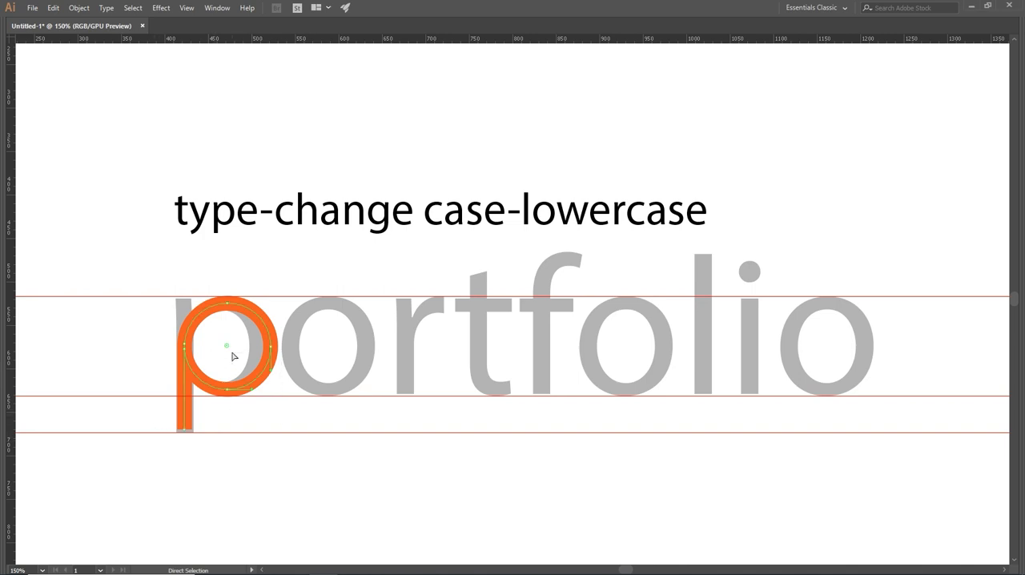
pyautogui.hotkey('ctrl', '+')
pyautogui.hotkey('ctrl', '+')
pyautogui.hotkey('ctrl', '+')
pyautogui.hotkey('ctrl', '+')
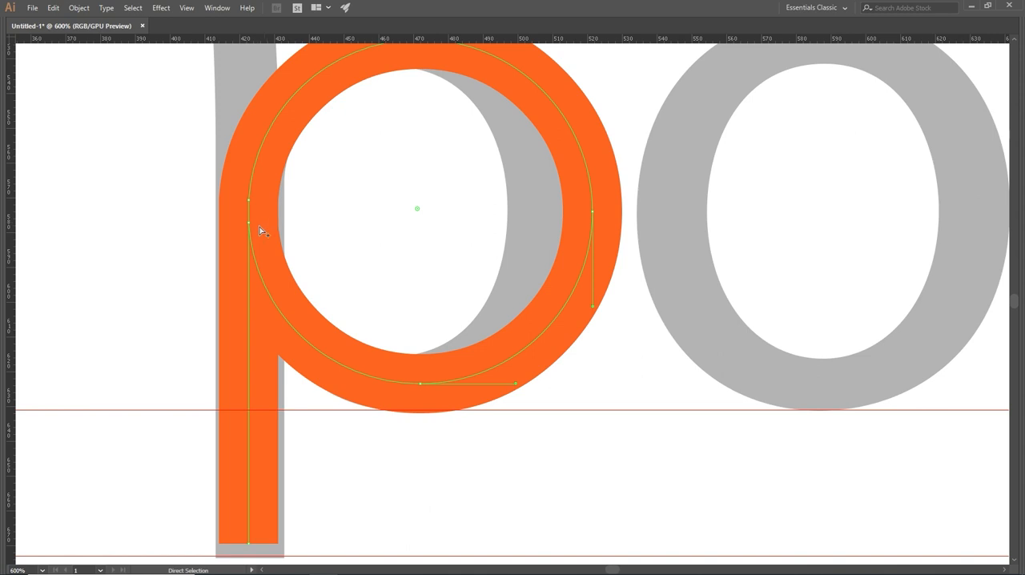
pyautogui.hotkey('ctrl', '=')
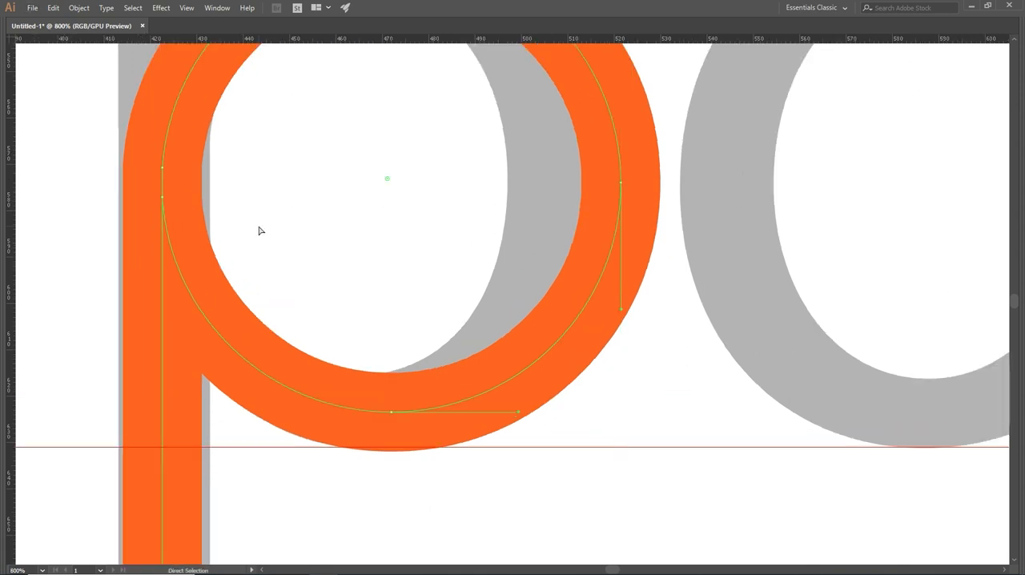
pyautogui.click(242, 195)
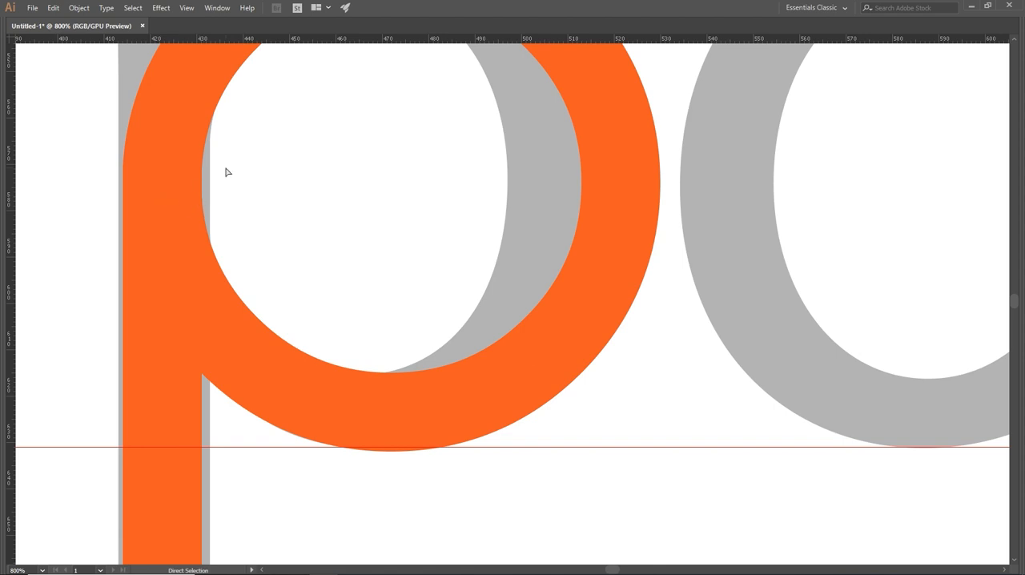
pyautogui.press('v')
pyautogui.hotkey('ctrl', 'y')
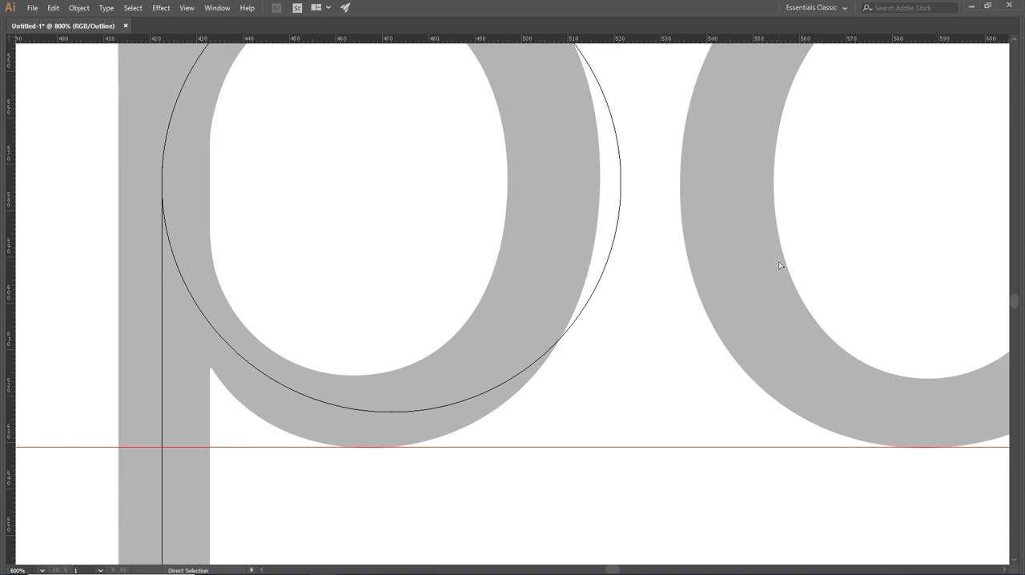
# - Try moving the circle's lower gap end anchor away from the stem into the bowl, and undo the move
pyautogui.press('F7')
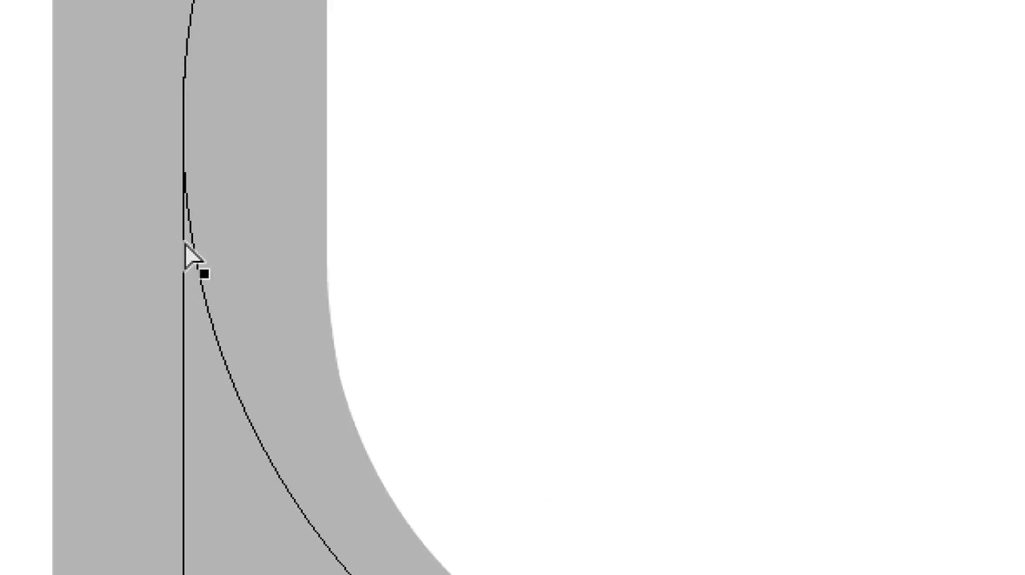
pyautogui.click(188, 248)
pyautogui.click(185, 168)
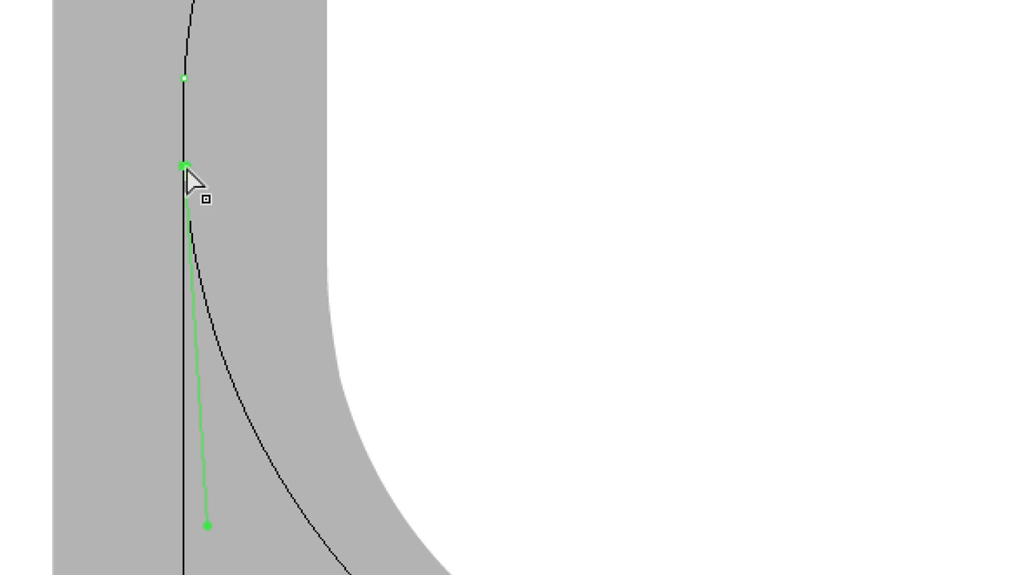
pyautogui.moveTo(186, 169); pyautogui.dragTo(268, 165)
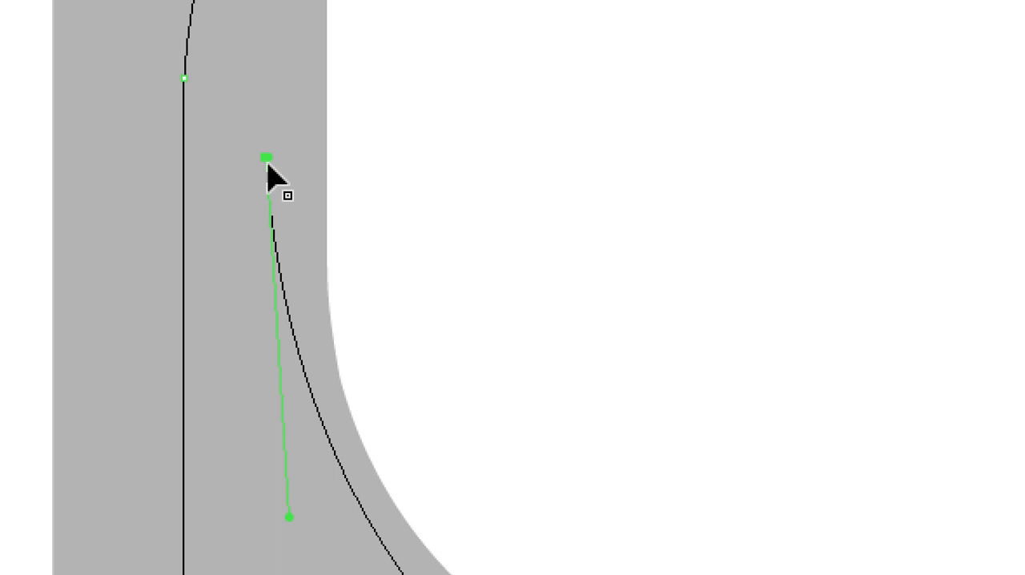
pyautogui.hotkey('ctrl', 'z')
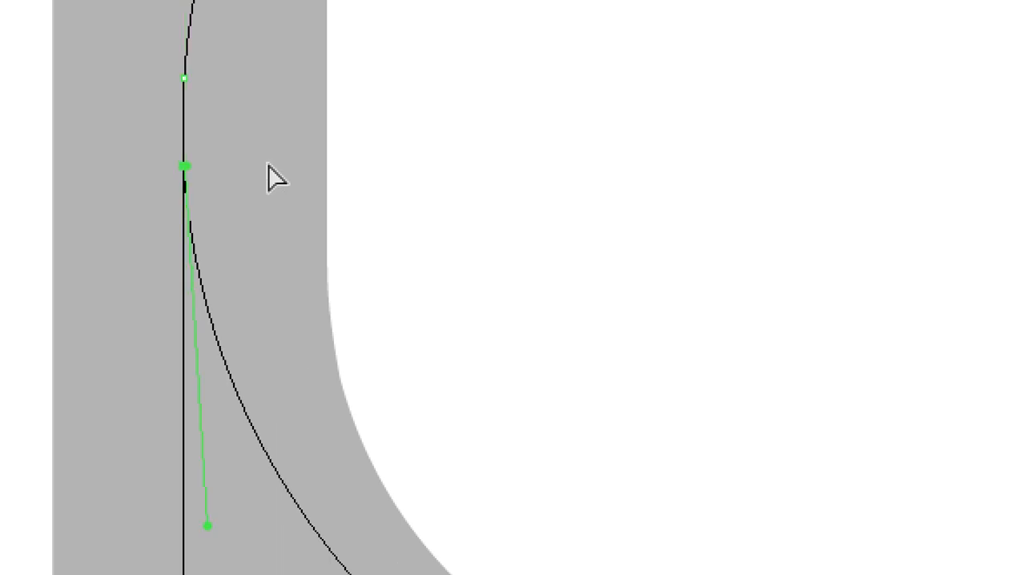
# - Continue the path from the circle's lower gap end with the Pen tool, drawing a straight vertical segment up to slightly below the bowl's top
pyautogui.press('p')
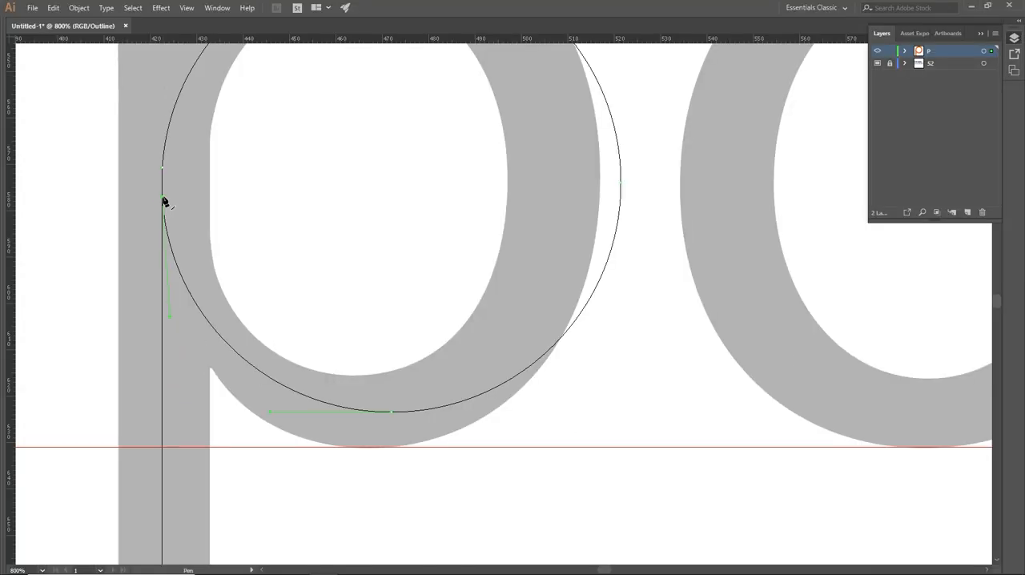
pyautogui.moveTo(164, 202); pyautogui.dragTo(170, 72)
pyautogui.click(163, 56)
pyautogui.press('a')
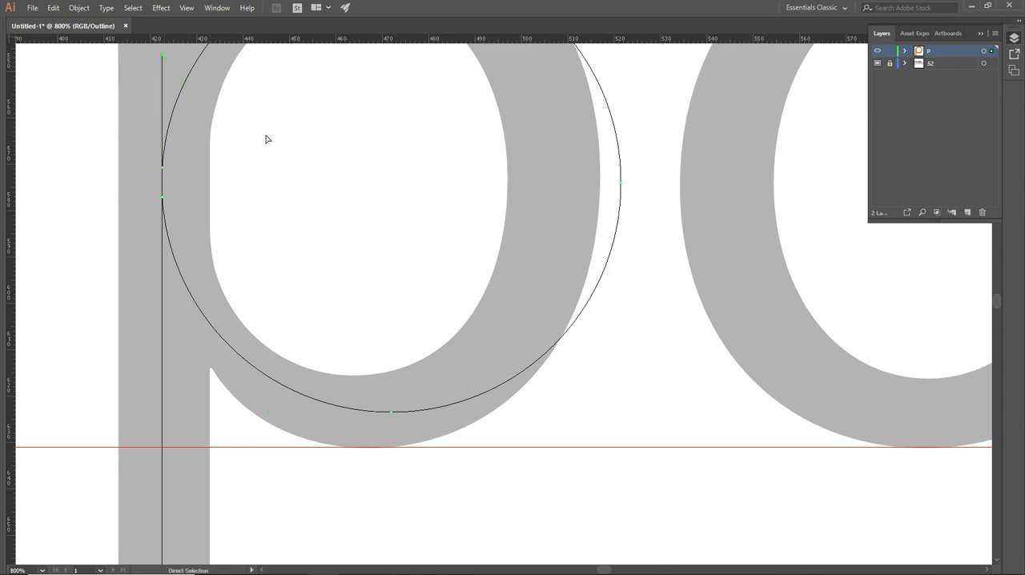
pyautogui.click(266, 136)
pyautogui.hotkey('ctrl', '-')
pyautogui.hotkey('ctrl', '-')
pyautogui.hotkey('ctrl', '-')
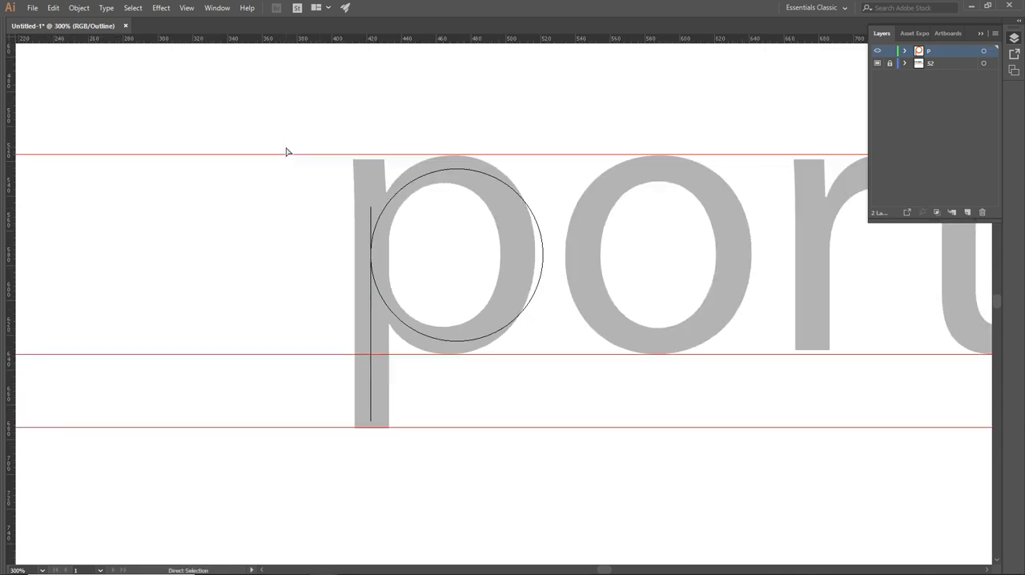
# - Show all panels and raise the stem's upper end anchor straight up to Y 491.5 px, above the highest guide
pyautogui.press('p')
pyautogui.press('Tab')
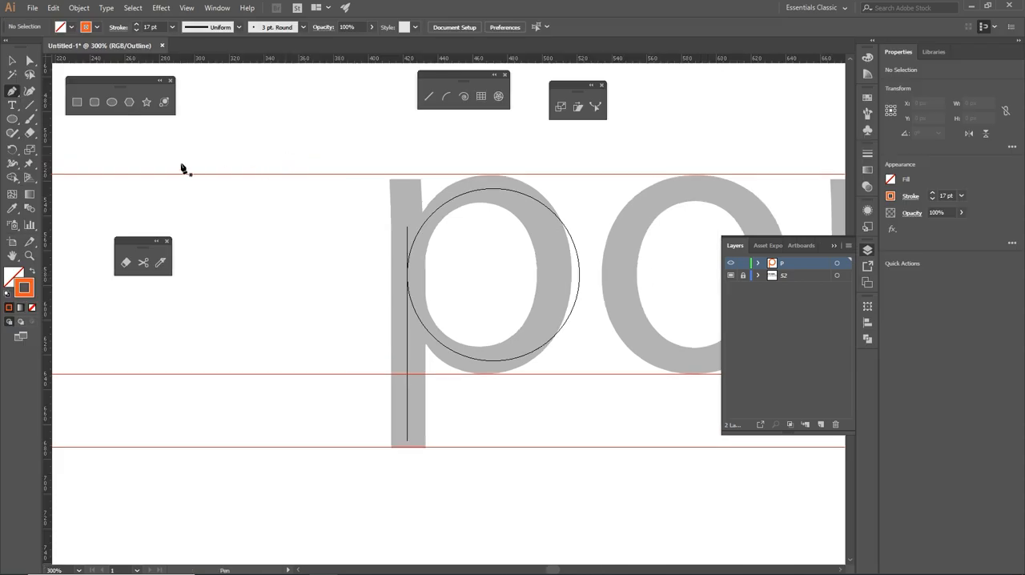
pyautogui.press('a')
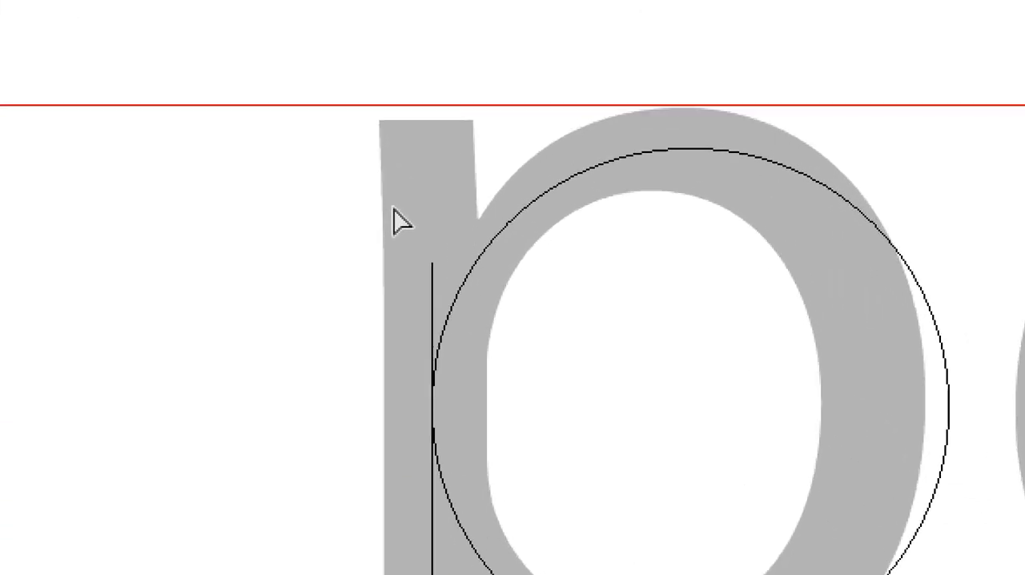
pyautogui.moveTo(394, 208); pyautogui.dragTo(409, 227)
pyautogui.moveTo(438, 262); pyautogui.dragTo(449, 280)
pyautogui.moveTo(405, 237); pyautogui.dragTo(454, 275)
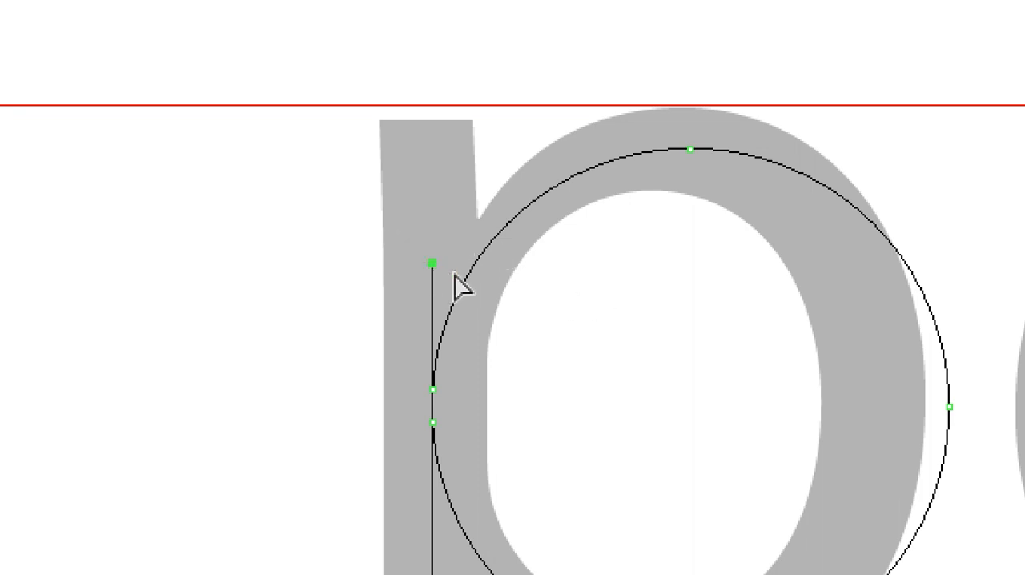
pyautogui.press('Up')
pyautogui.press('Up')
pyautogui.press('Up')
pyautogui.press('Up')
pyautogui.press('Up')
pyautogui.press('Up')
pyautogui.press('Up')
pyautogui.press('Up')
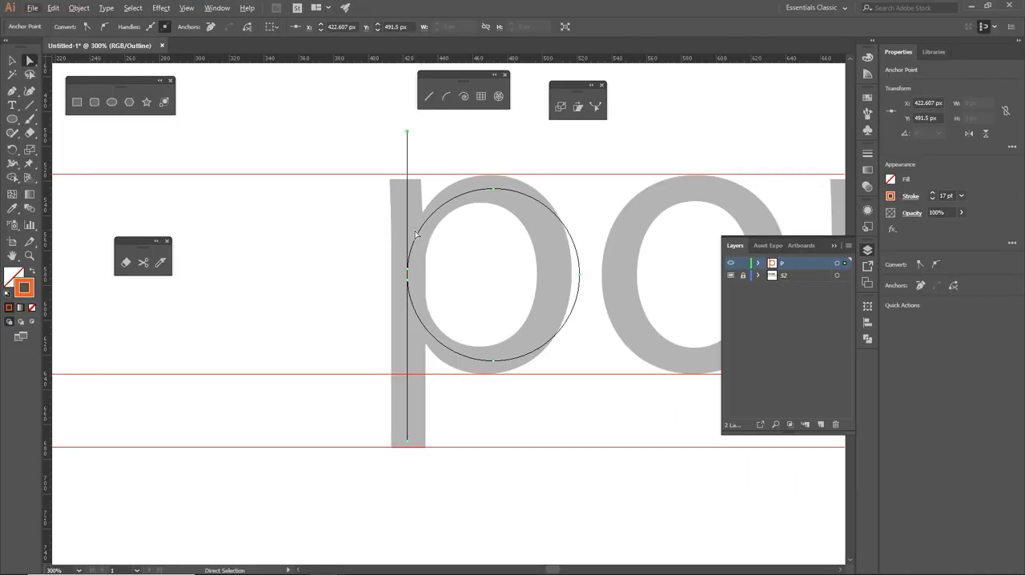
# - Unlock template layer 52, delete the black text line above portfolio, relock the layer and make layer P active
pyautogui.moveTo(519, 432); pyautogui.dragTo(389, 509)
pyautogui.click(743, 274)
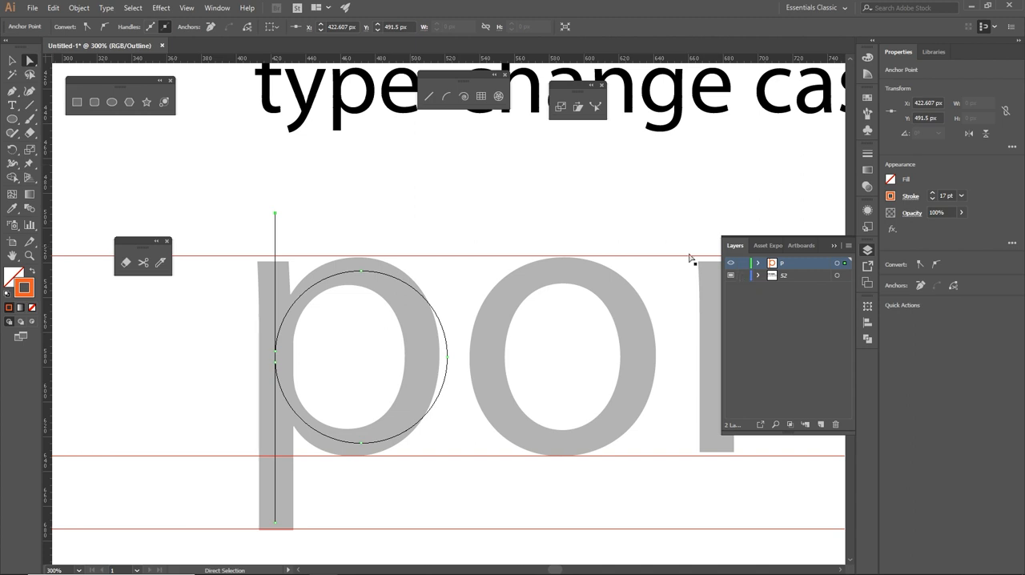
pyautogui.click(344, 123)
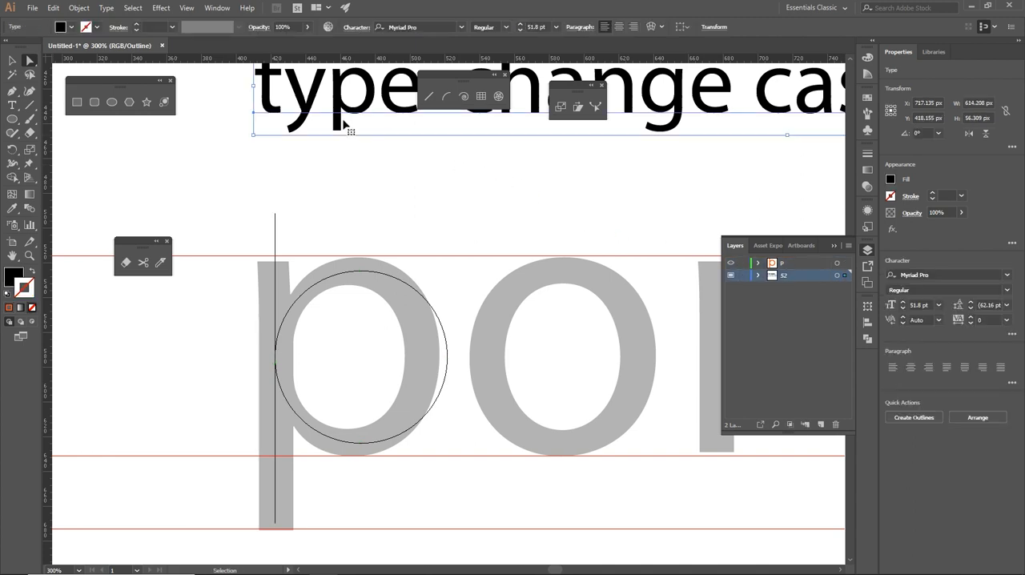
pyautogui.press('Delete')
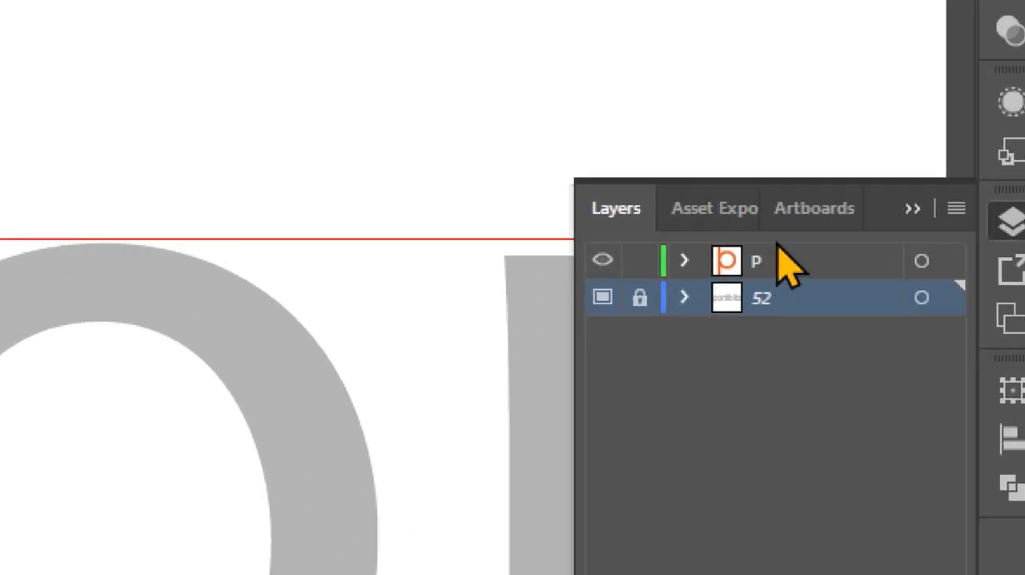
pyautogui.click(777, 259)
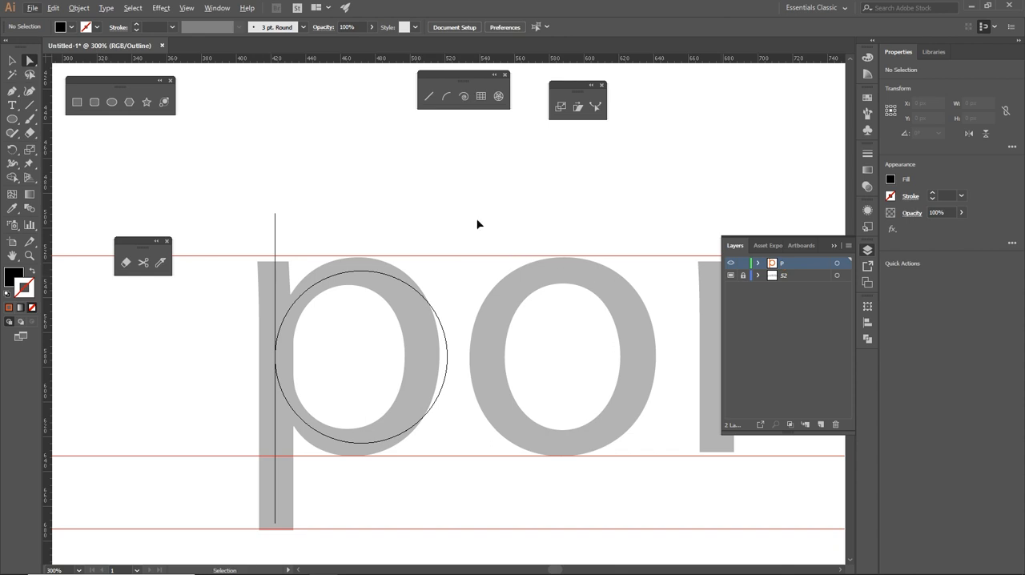
# - Select only the stem's upper end anchor and raise it vertically to Y 436.5 px
pyautogui.hotkey('ctrl', '-')
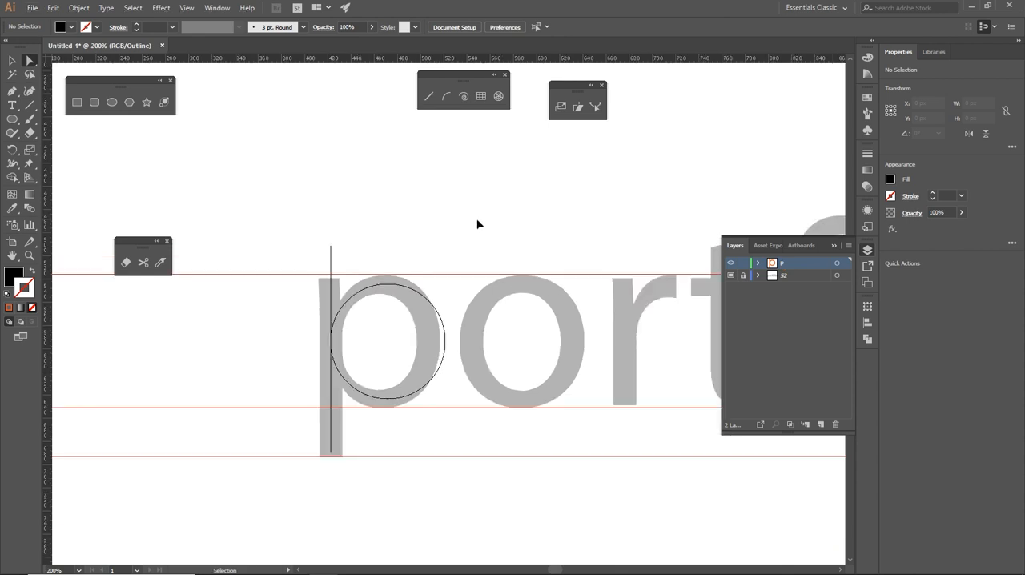
pyautogui.hotkey('ctrl', '-')
pyautogui.moveTo(478, 222); pyautogui.dragTo(387, 304)
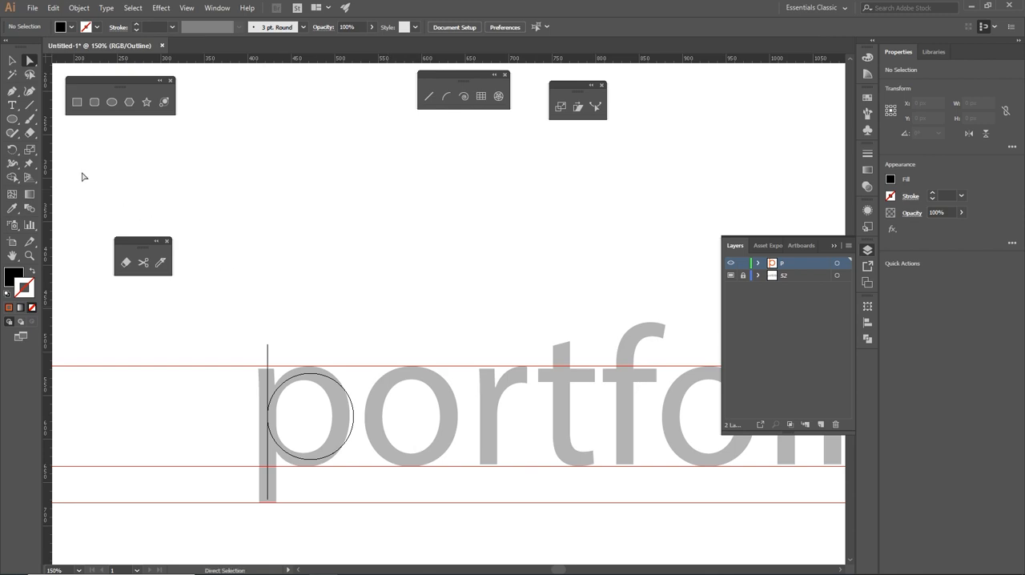
pyautogui.click(10, 95)
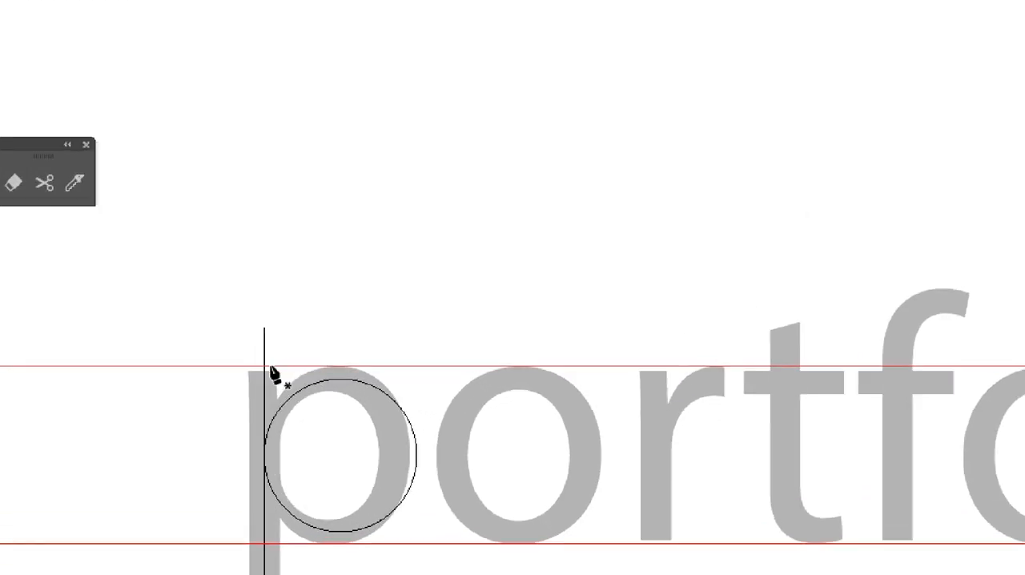
pyautogui.moveTo(218, 278); pyautogui.dragTo(322, 350)
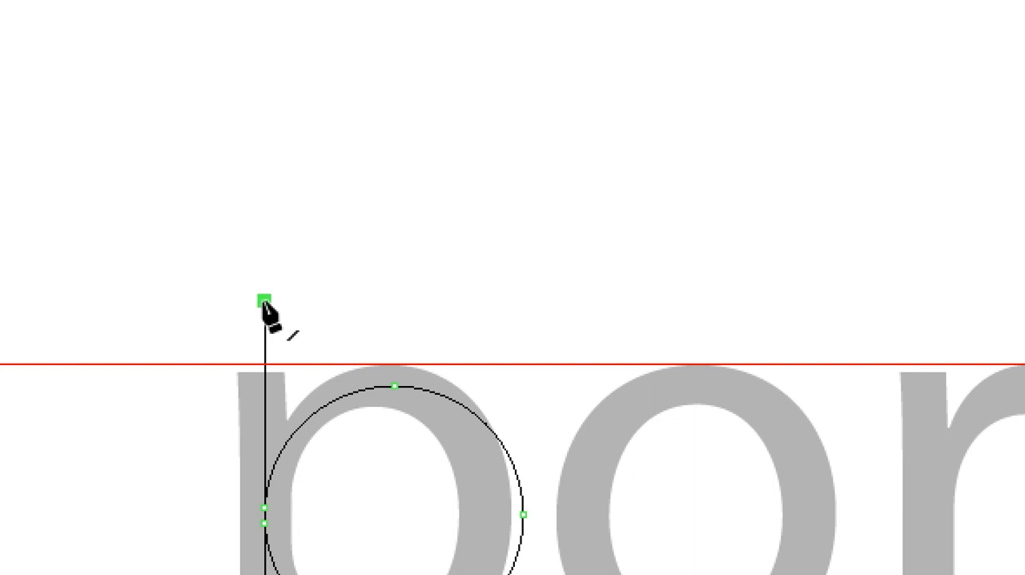
pyautogui.press('a')
pyautogui.moveTo(210, 252); pyautogui.dragTo(293, 328)
pyautogui.press('p')
pyautogui.hotkey('shift', 'Up')
pyautogui.hotkey('shift', 'Up')
pyautogui.hotkey('shift', 'Up')
pyautogui.hotkey('shift', 'Up')
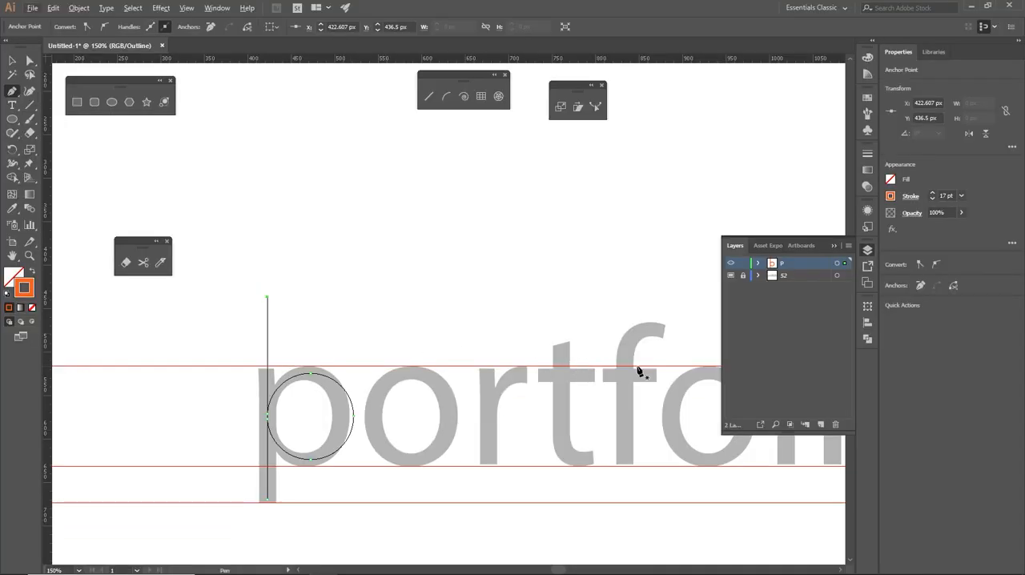
# - Extend the path from the stem's upper end with the Pen tool, drawing a straight horizontal segment to above the t's left edge
pyautogui.hotkey('ctrl', '-')
pyautogui.hotkey('ctrl', '-')
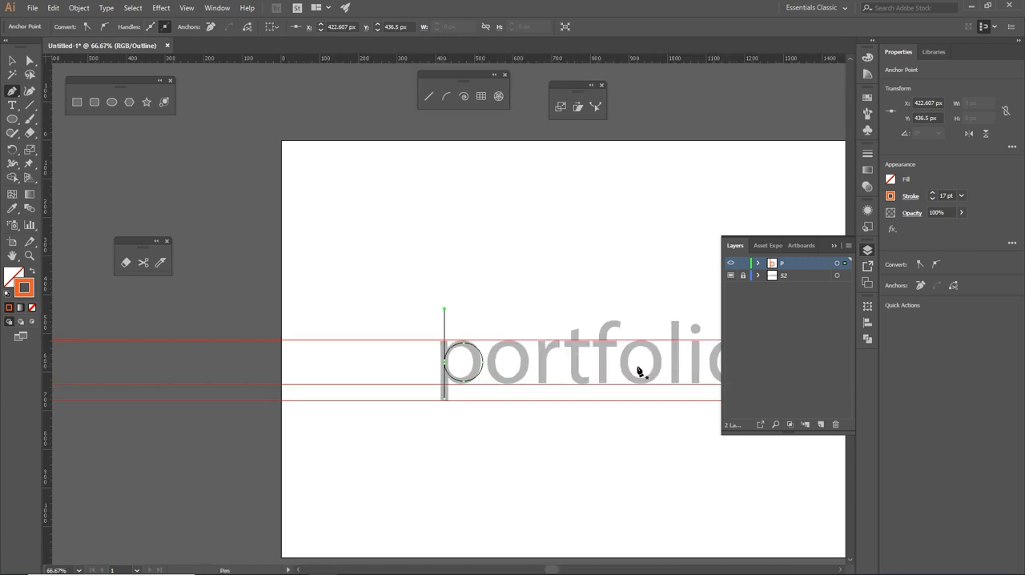
pyautogui.moveTo(625, 368); pyautogui.dragTo(479, 374)
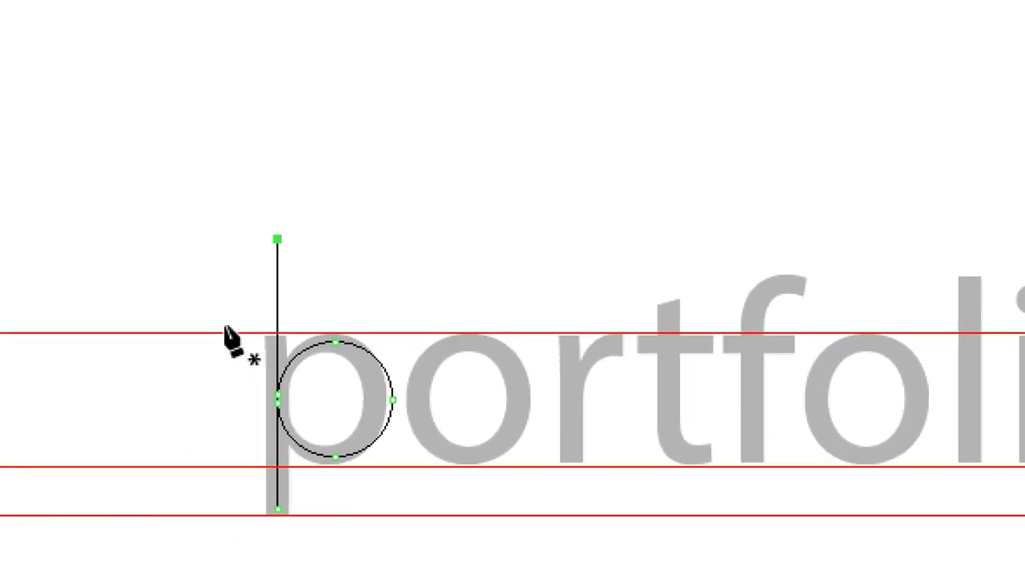
pyautogui.click(277, 238)
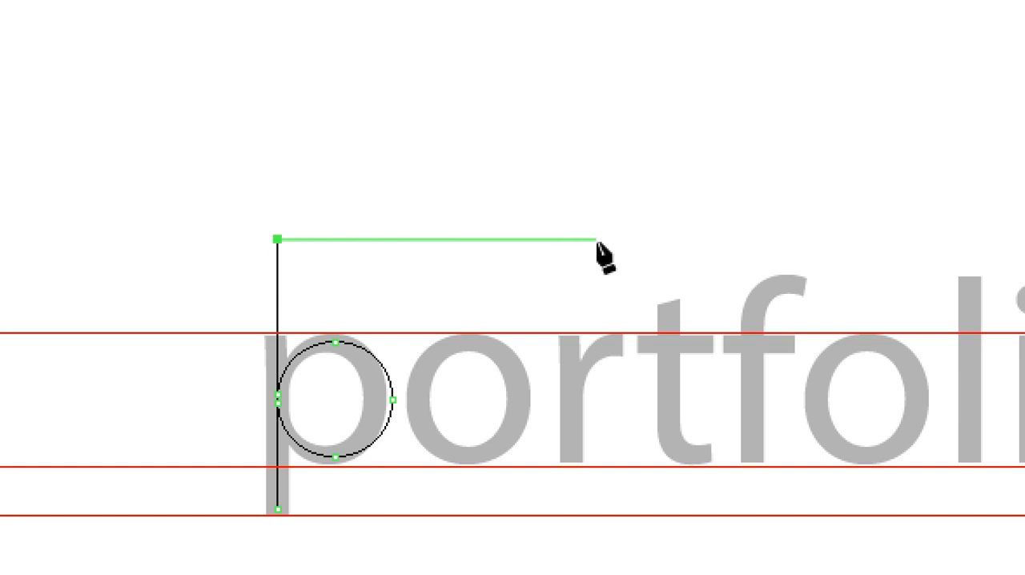
pyautogui.click(644, 239)
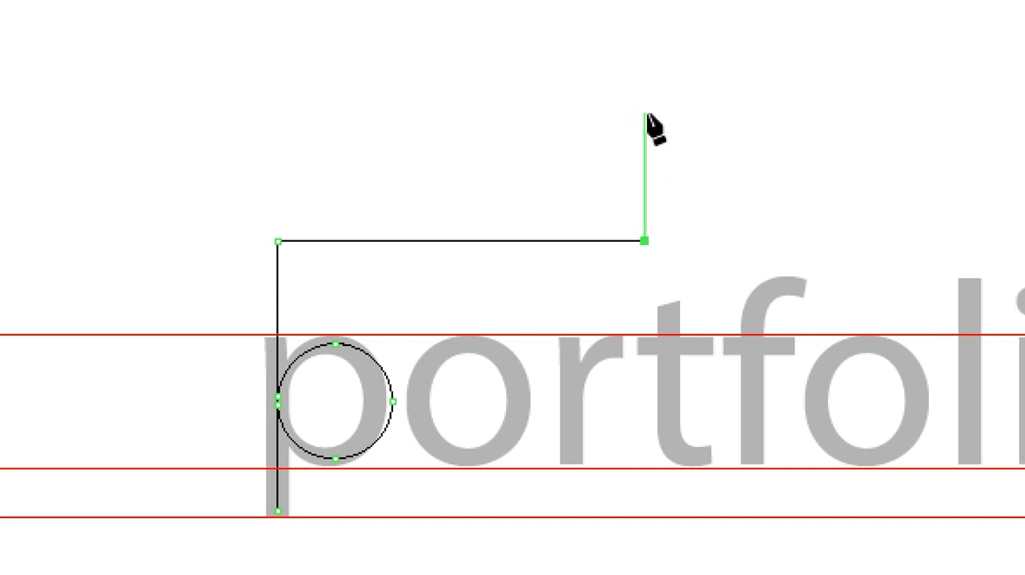
# - Finish the upper line with a straight vertical segment running just past the artboard's upper edge, and deselect the path
pyautogui.scroll(5, 650, 120)
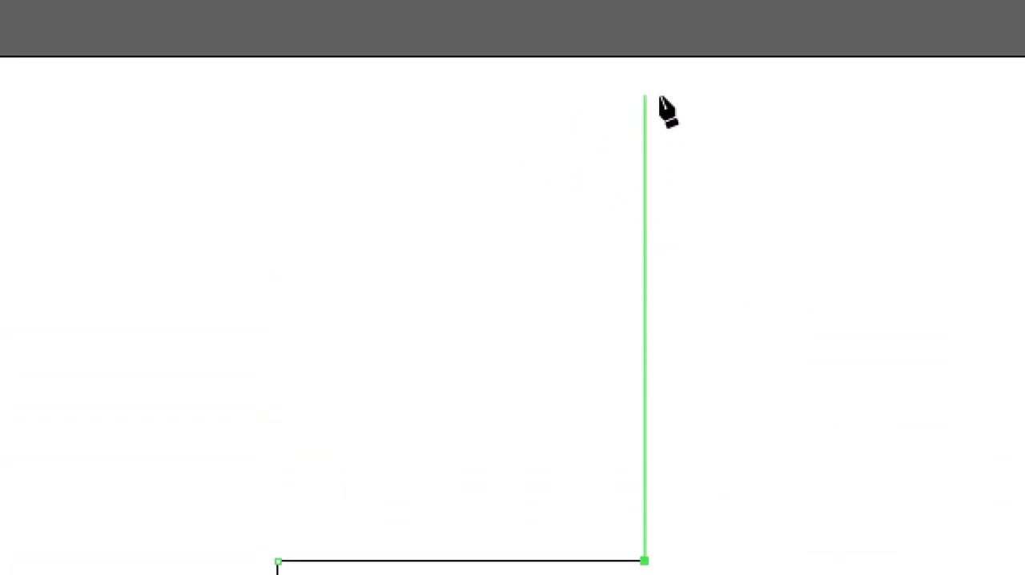
pyautogui.scroll(1, 650, 73)
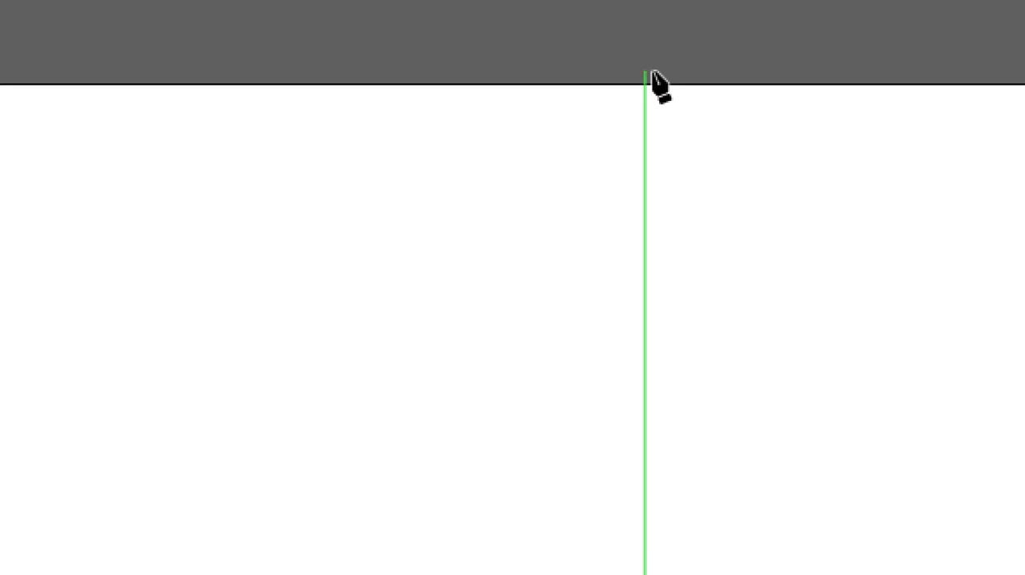
pyautogui.click(645, 71)
pyautogui.scroll(-8, 654, 154)
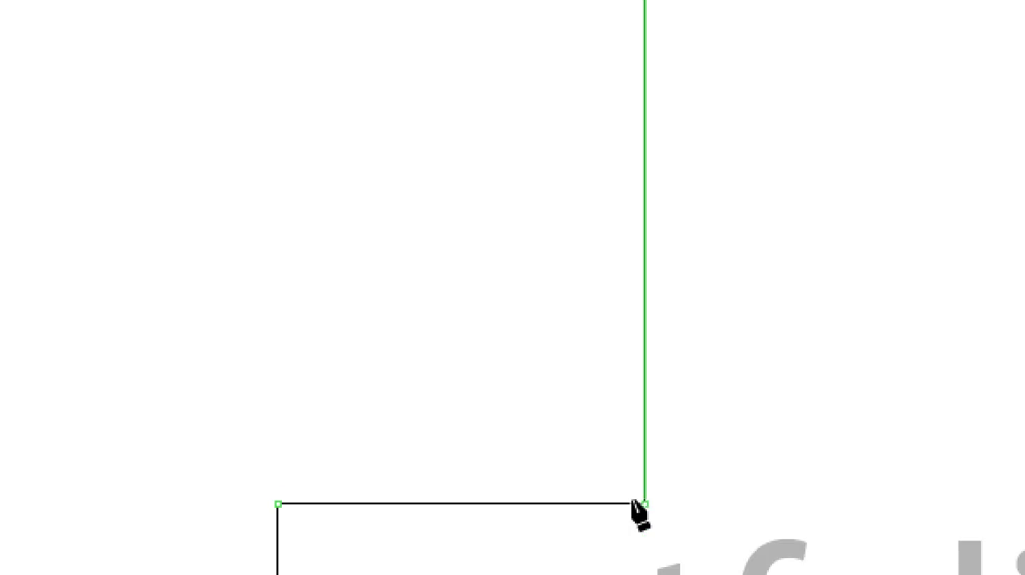
pyautogui.press('a')
pyautogui.scroll(9, 433, 100)
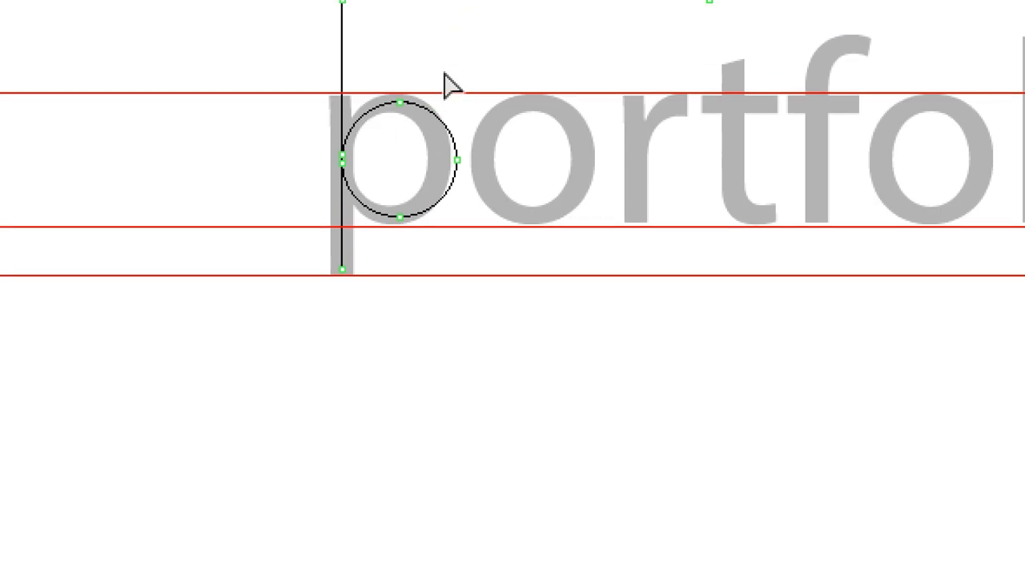
pyautogui.click(802, 198)
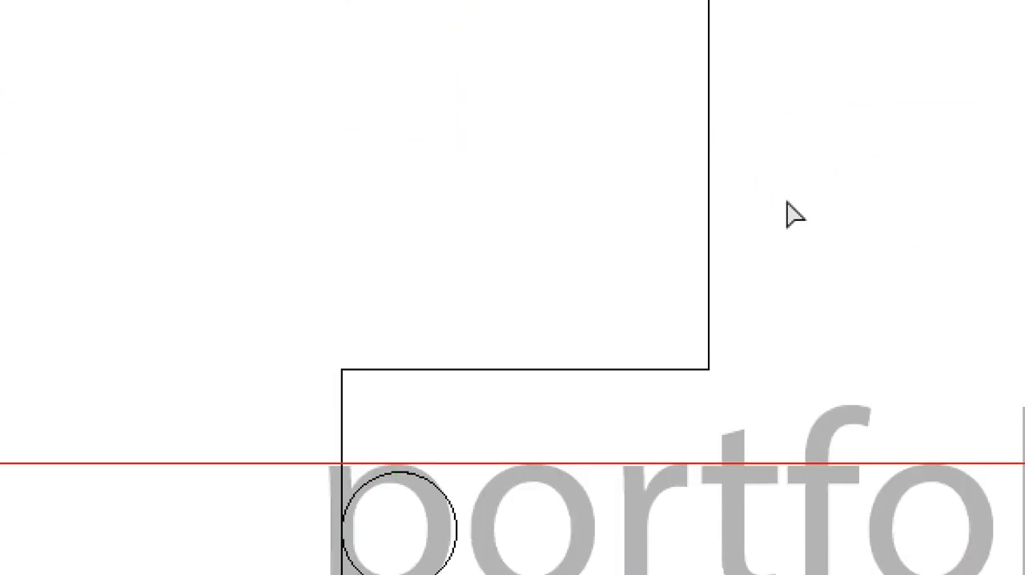
pyautogui.press('p')
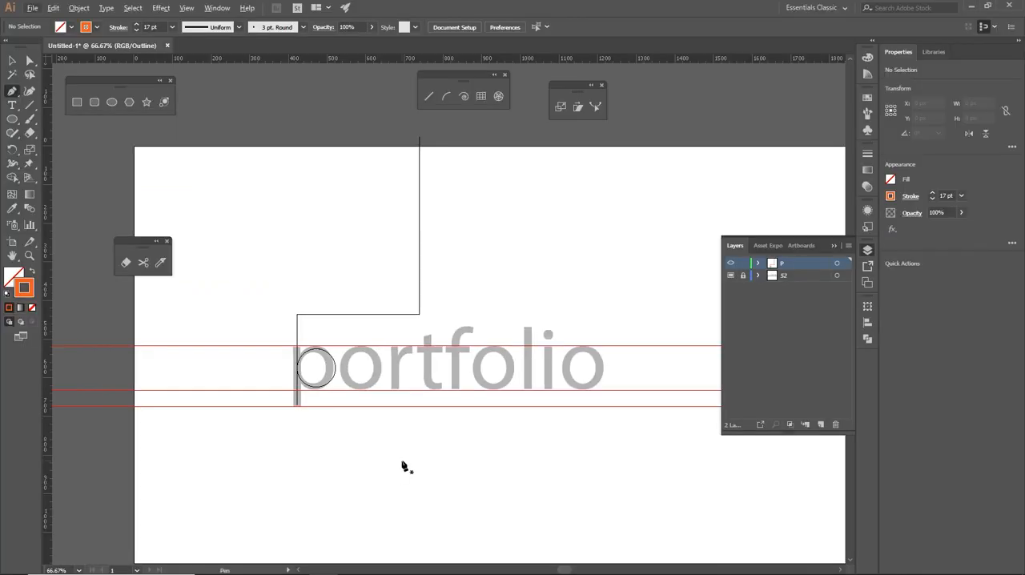
pyautogui.scroll(-3, 408, 425)
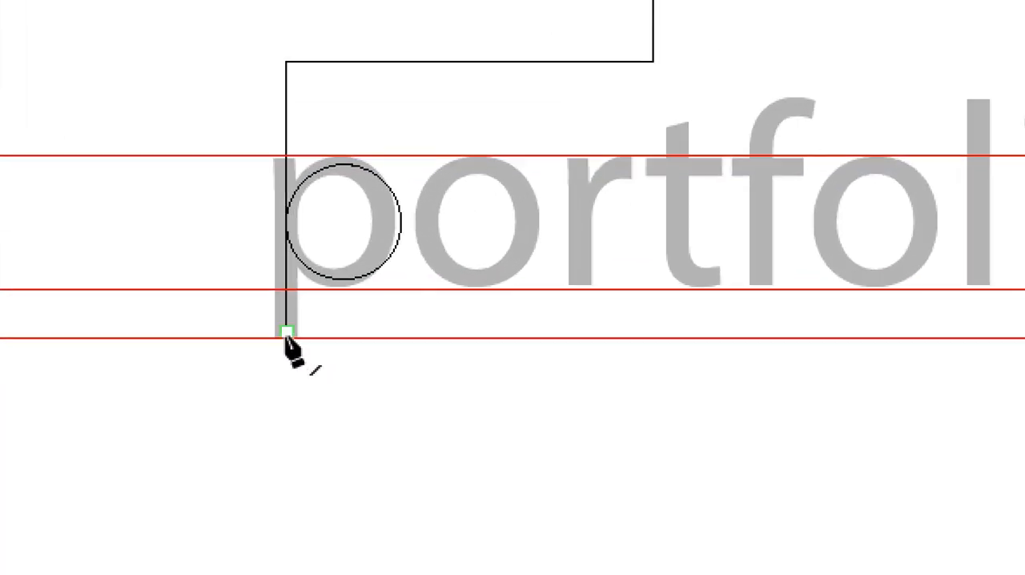
pyautogui.click(286, 332)
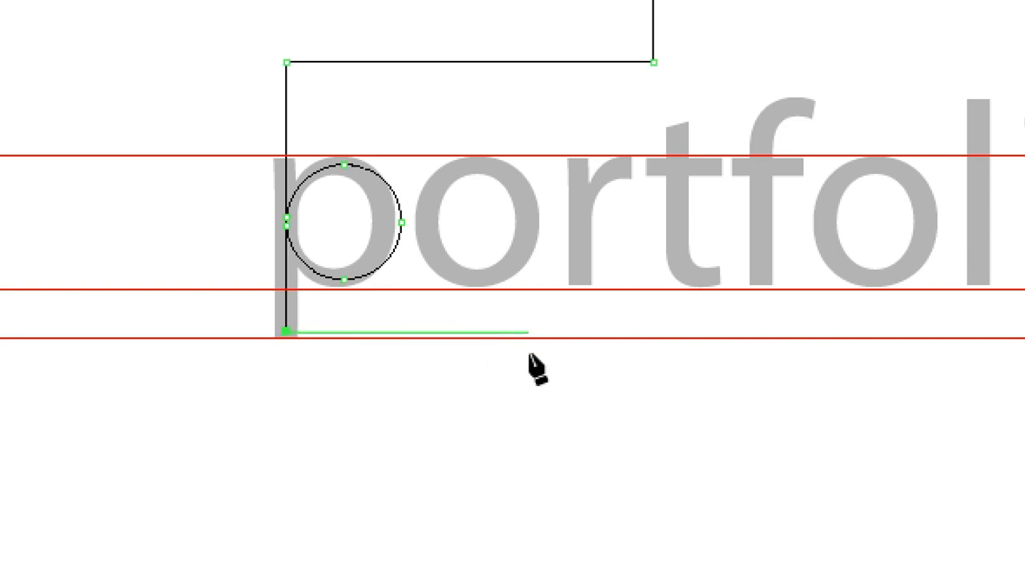
pyautogui.press('a')
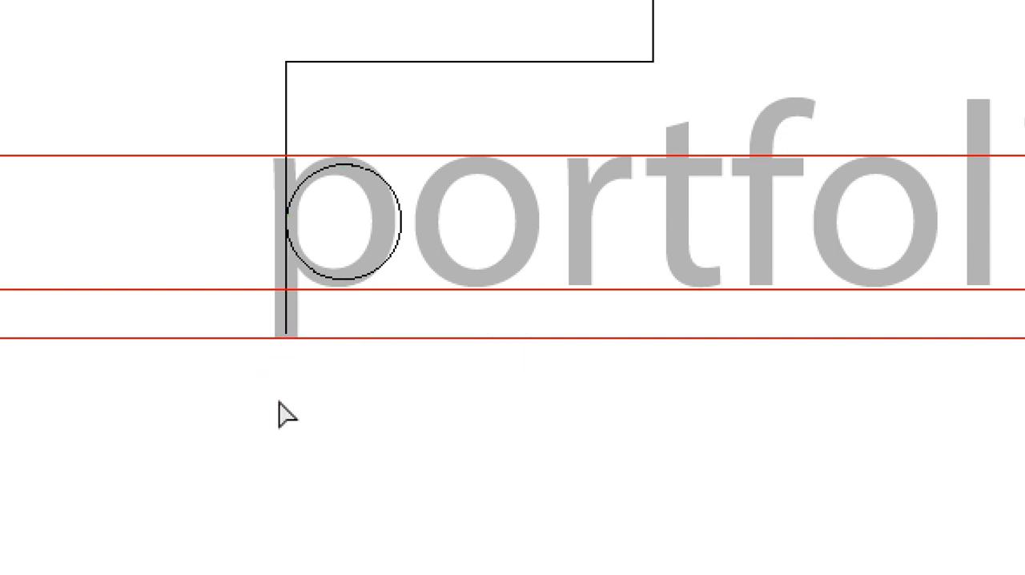
# - Select only the p stem's lower end anchor and move it straight down to below the lowest guide
pyautogui.moveTo(258, 325); pyautogui.dragTo(314, 350)
pyautogui.press('p')
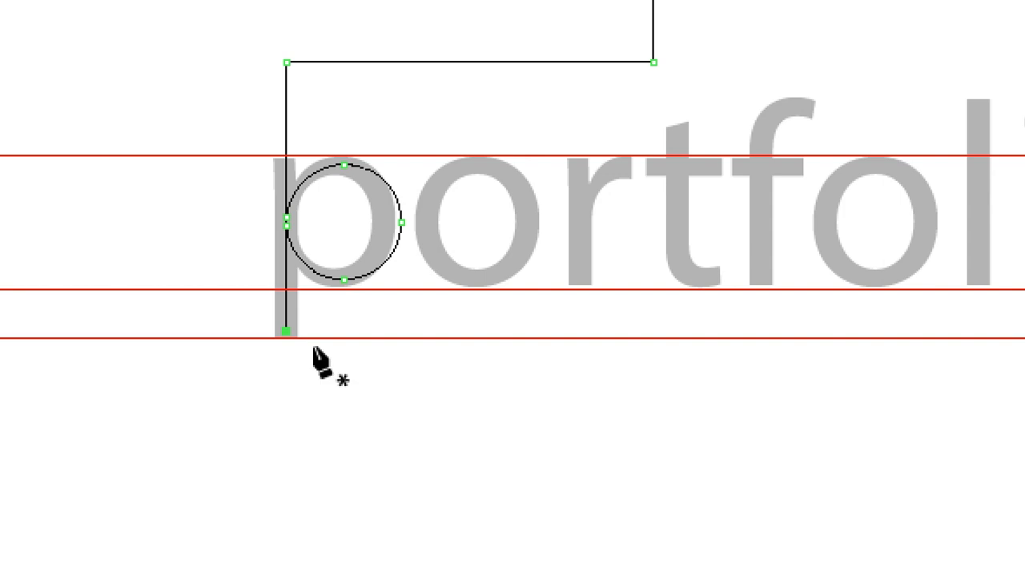
pyautogui.press('a')
pyautogui.press('p')
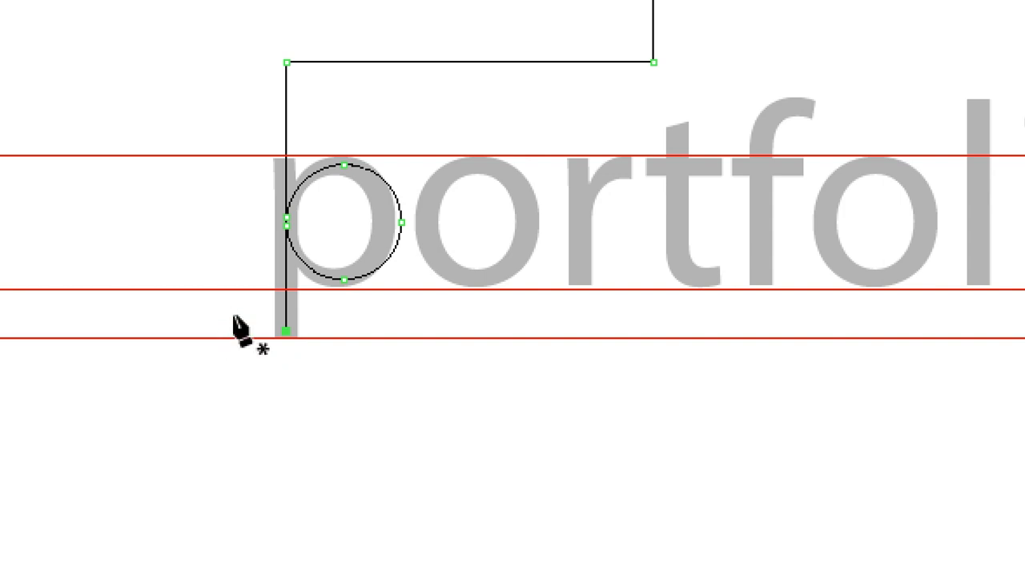
pyautogui.press('a')
pyautogui.moveTo(234, 318); pyautogui.dragTo(337, 362)
pyautogui.press('p')
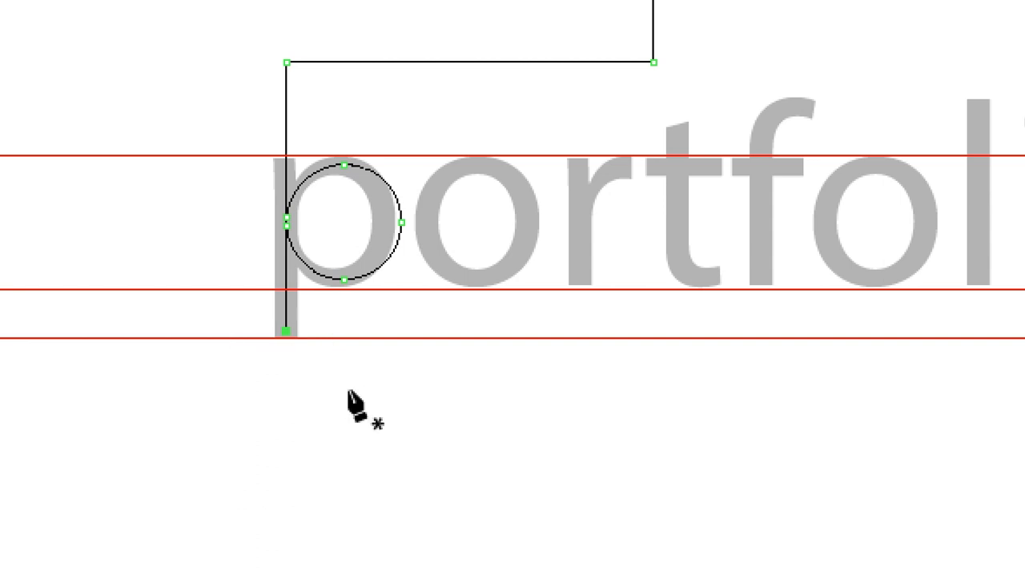
pyautogui.press('Down')
pyautogui.press('Down')
pyautogui.press('Down')
pyautogui.press('Down')
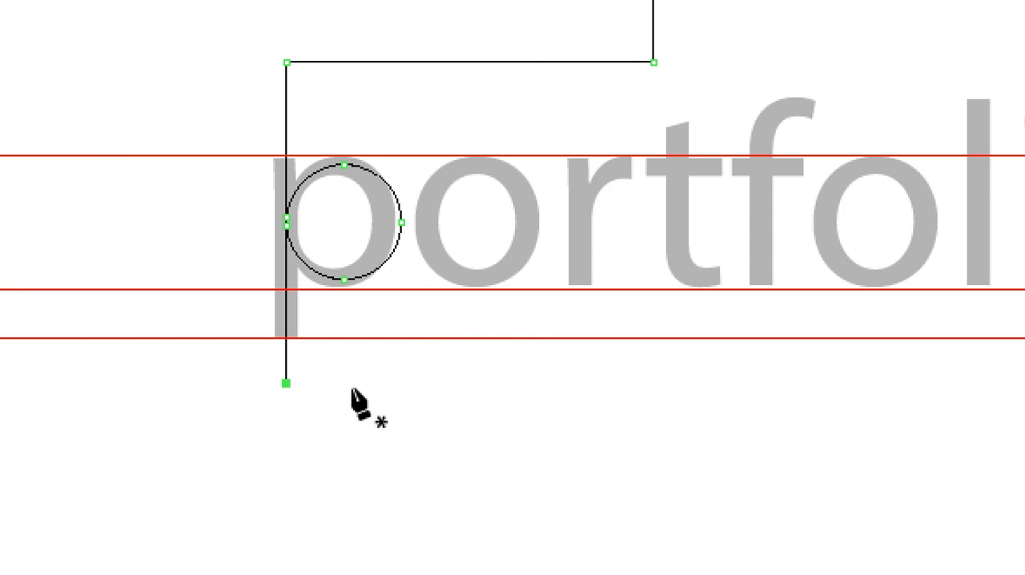
# - Continue the path with the Pen tool horizontally to below the t and vertically past the artboard's lower edge, deselect it and return to preview
pyautogui.click(286, 385)
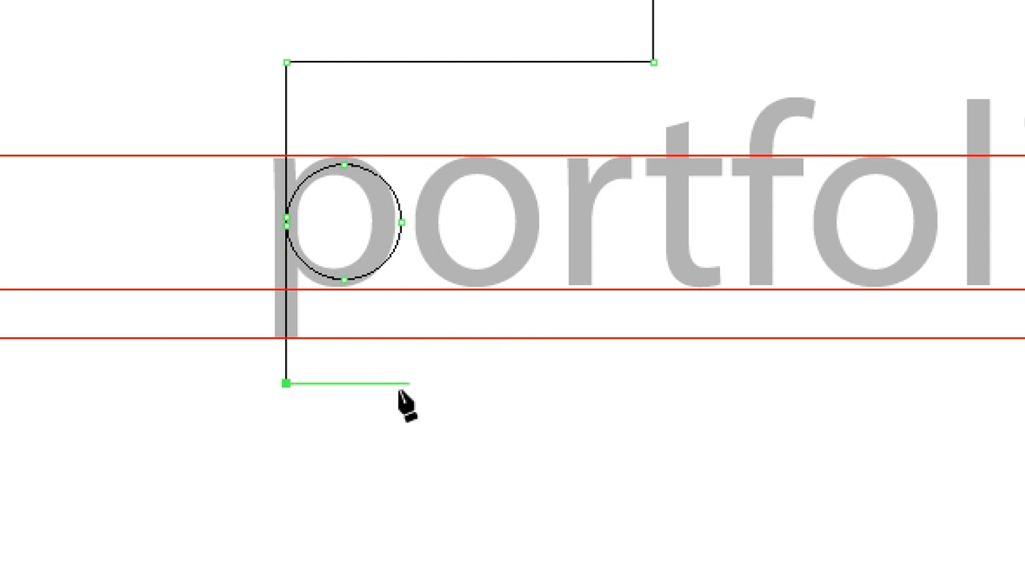
pyautogui.click(651, 383)
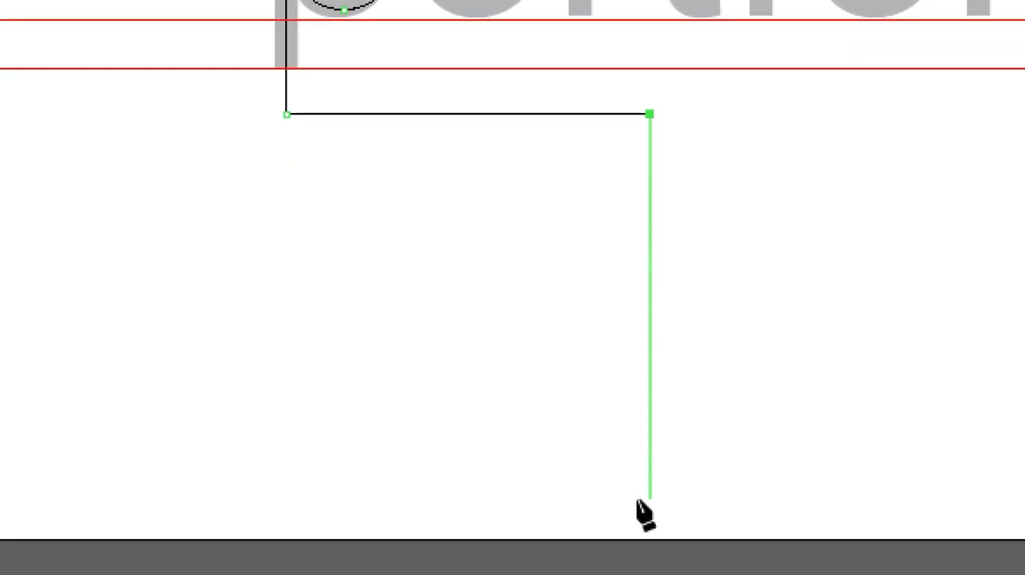
pyautogui.scroll(-2, 645, 513)
pyautogui.click(649, 496)
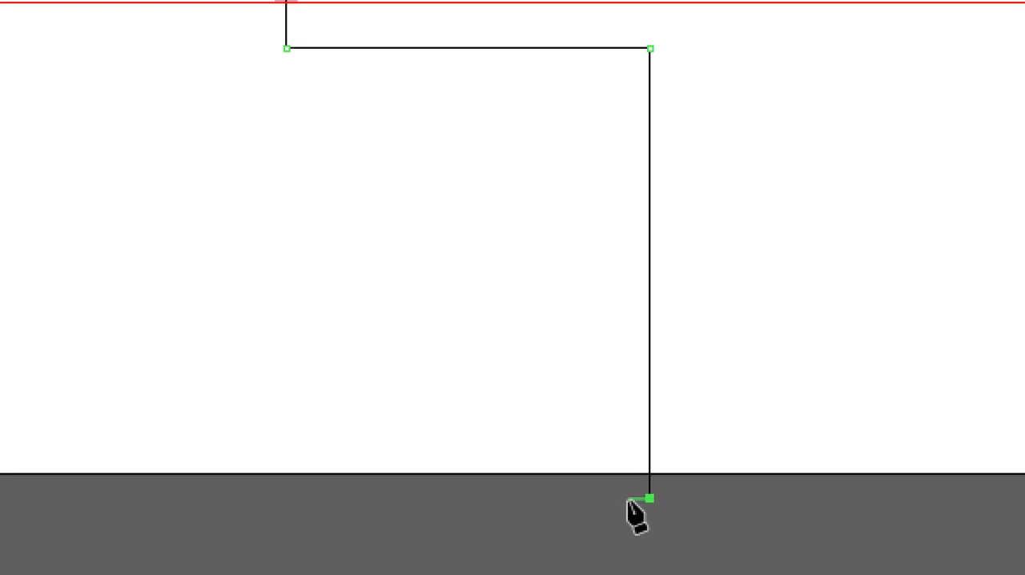
pyautogui.keyDown('ctrl'); pyautogui.click(716, 406); pyautogui.keyUp('ctrl')
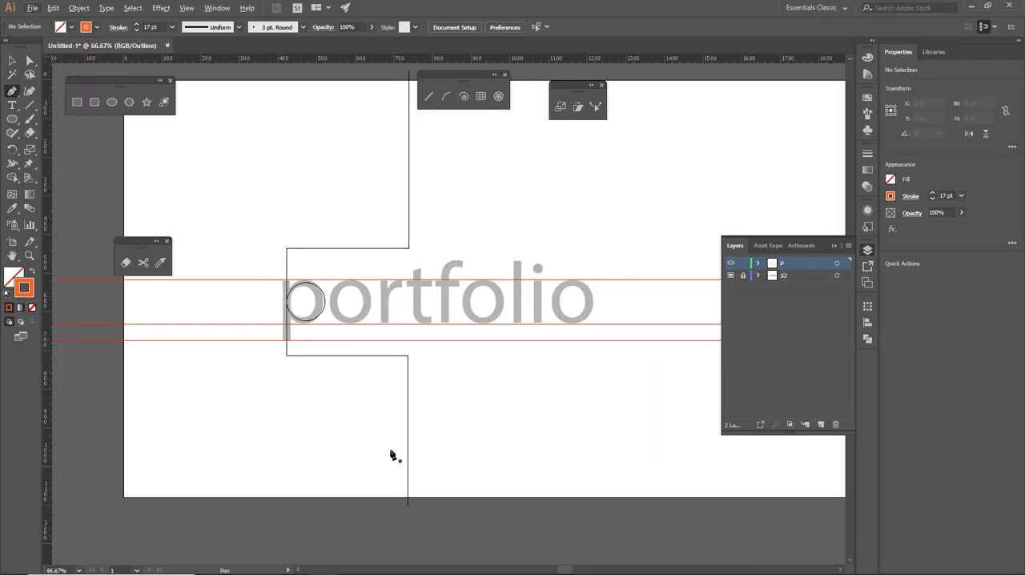
pyautogui.hotkey('ctrl', 'y')
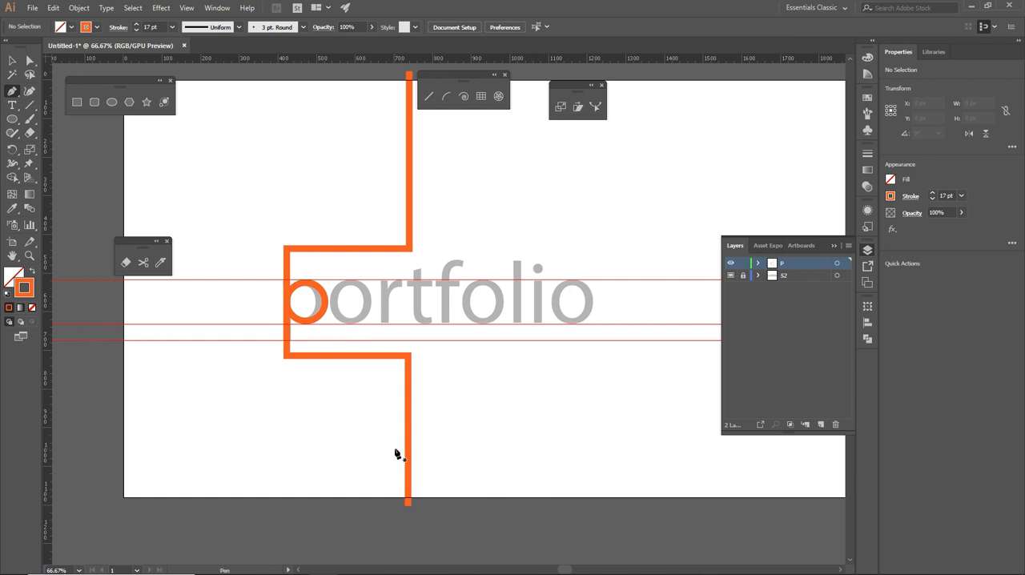
pyautogui.click(29, 60)
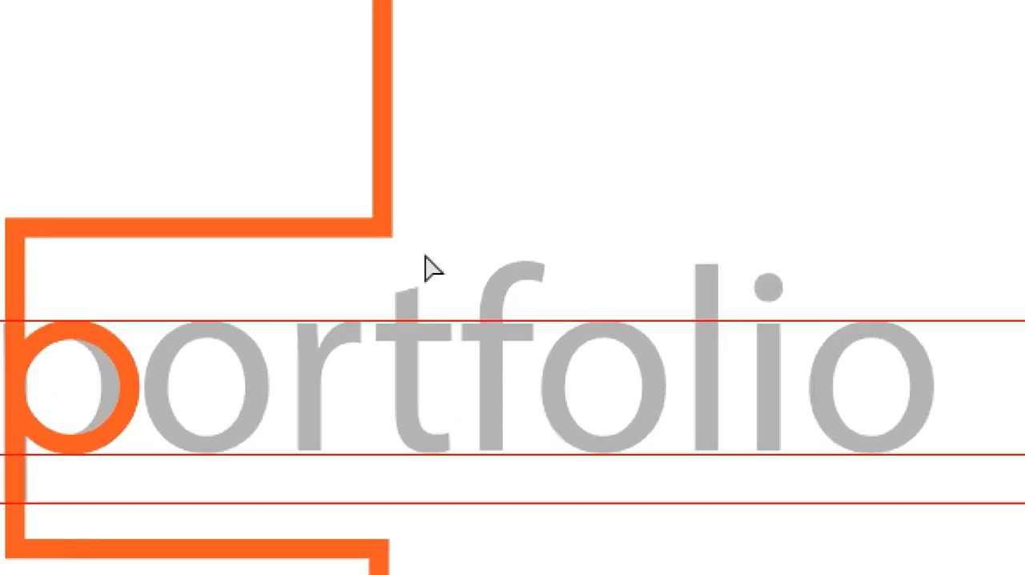
pyautogui.moveTo(425, 257); pyautogui.dragTo(264, 179)
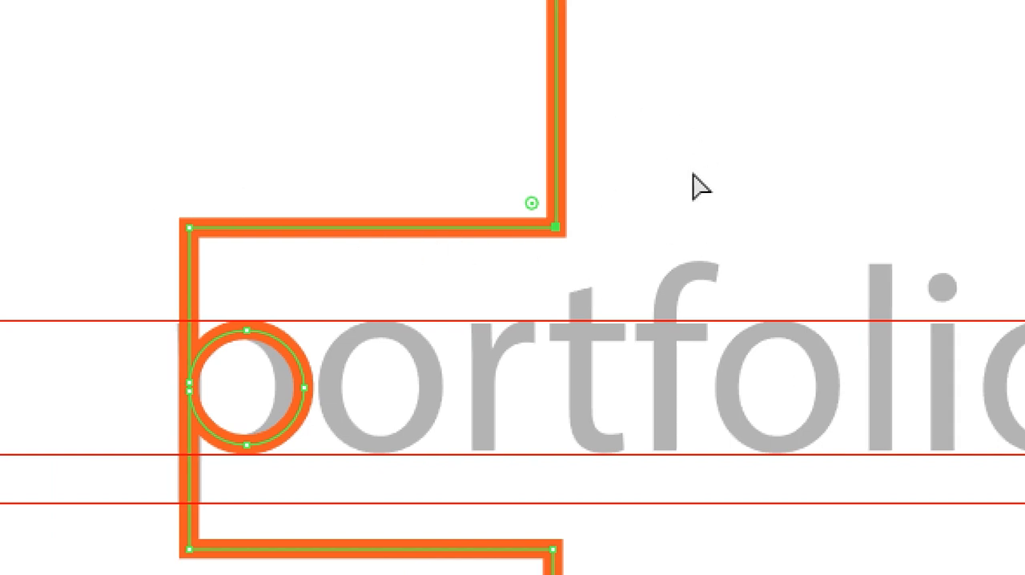
pyautogui.click(673, 234)
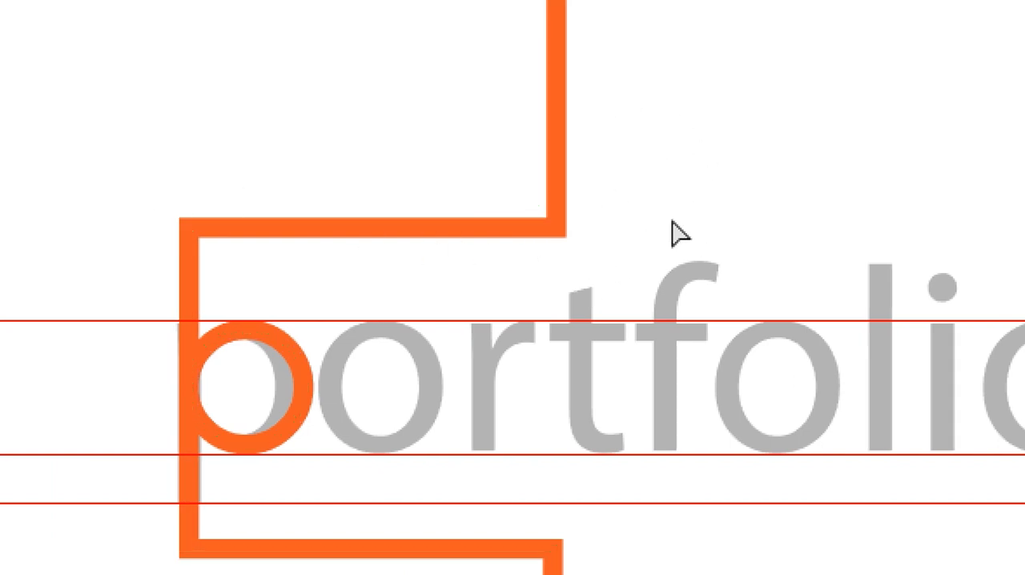
# - Select the path's four corner anchors above and below the p and round them together to a radius of about 33 px
pyautogui.press('v')
pyautogui.press('a')
pyautogui.moveTo(602, 264); pyautogui.dragTo(507, 178)
pyautogui.moveTo(150, 194); pyautogui.dragTo(235, 263)
pyautogui.scroll(-3, 625, 480)
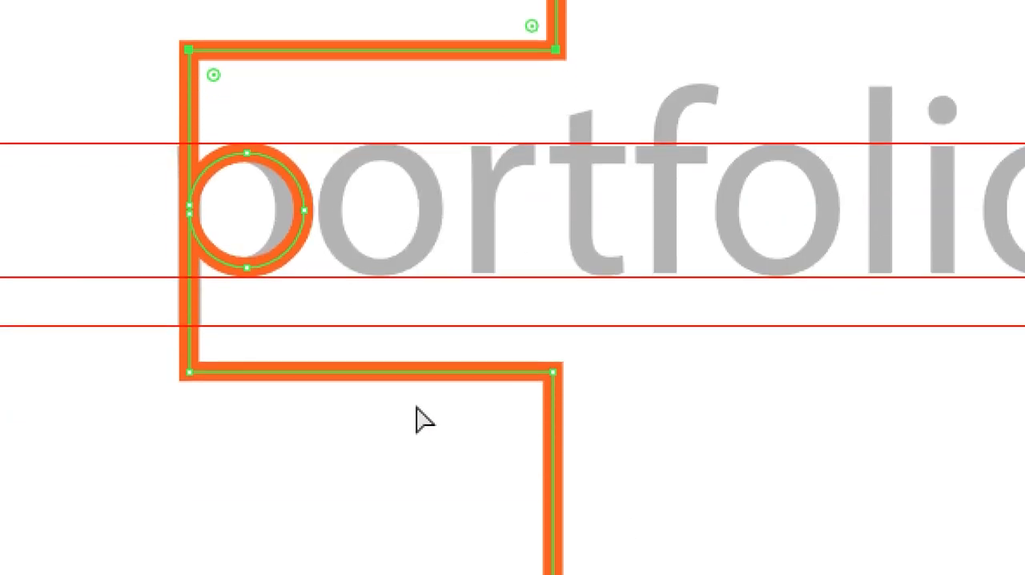
pyautogui.moveTo(128, 337); pyautogui.dragTo(272, 420)
pyautogui.moveTo(503, 336); pyautogui.dragTo(617, 436)
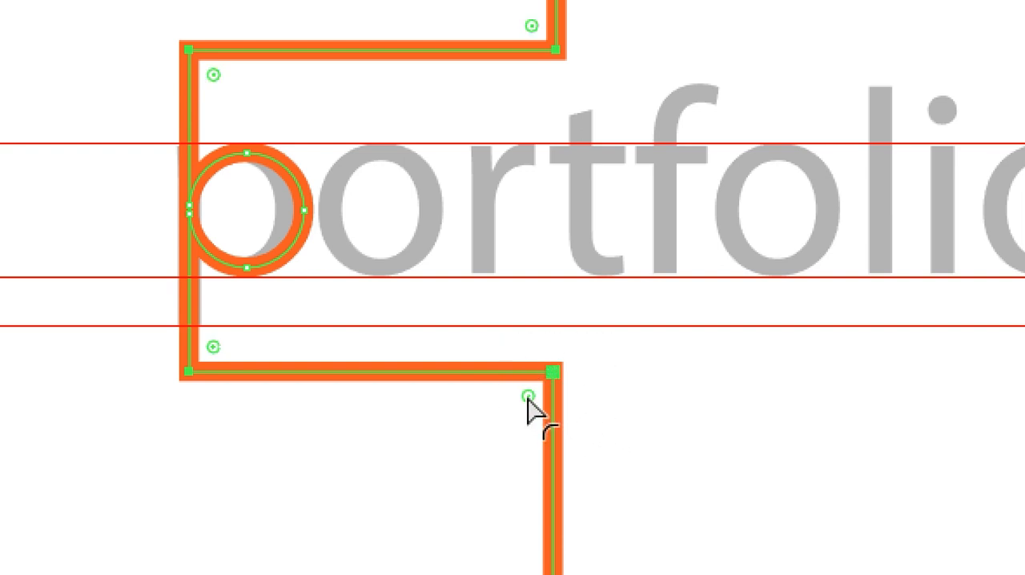
pyautogui.moveTo(527, 397)
pyautogui.mouseDown()
pyautogui.moveTo(498, 422)
pyautogui.moveTo(518, 414)
pyautogui.mouseUp()
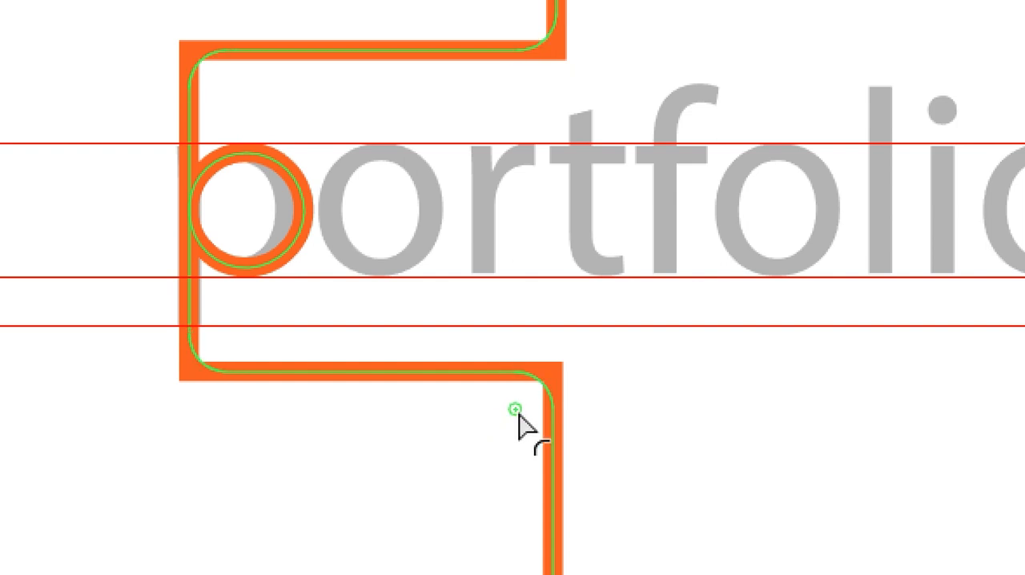
pyautogui.moveTo(518, 416); pyautogui.dragTo(518, 415)
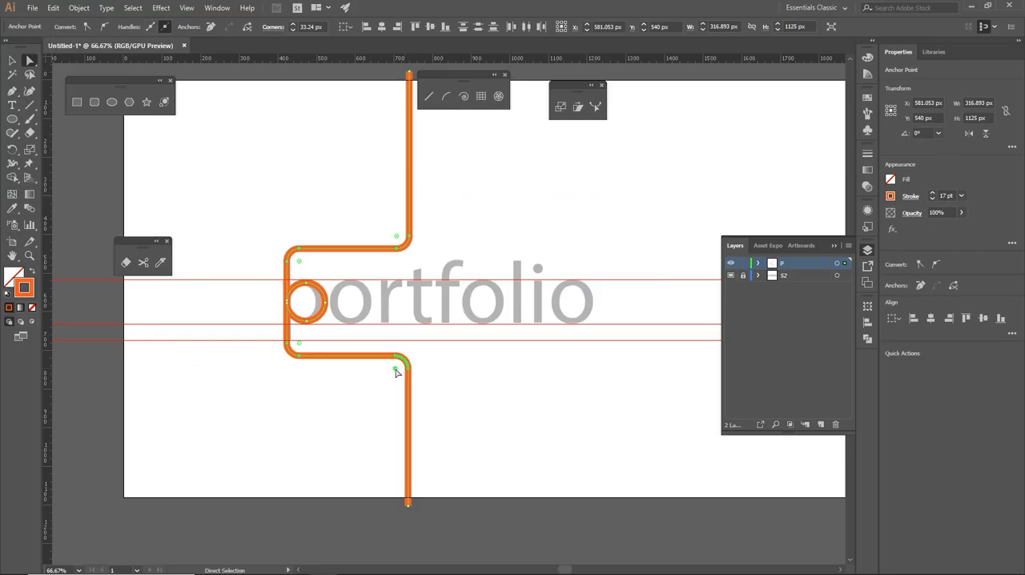
# - Set the radius of the path's rounded corner below the t to 30 px and deselect the path
pyautogui.doubleClick(395, 372)
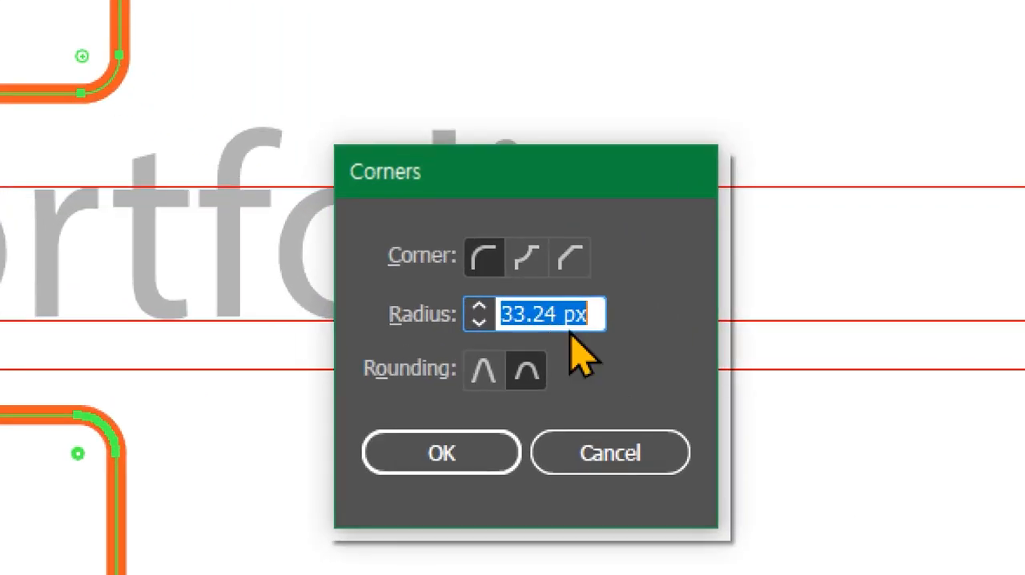
pyautogui.moveTo(558, 322); pyautogui.dragTo(440, 321)
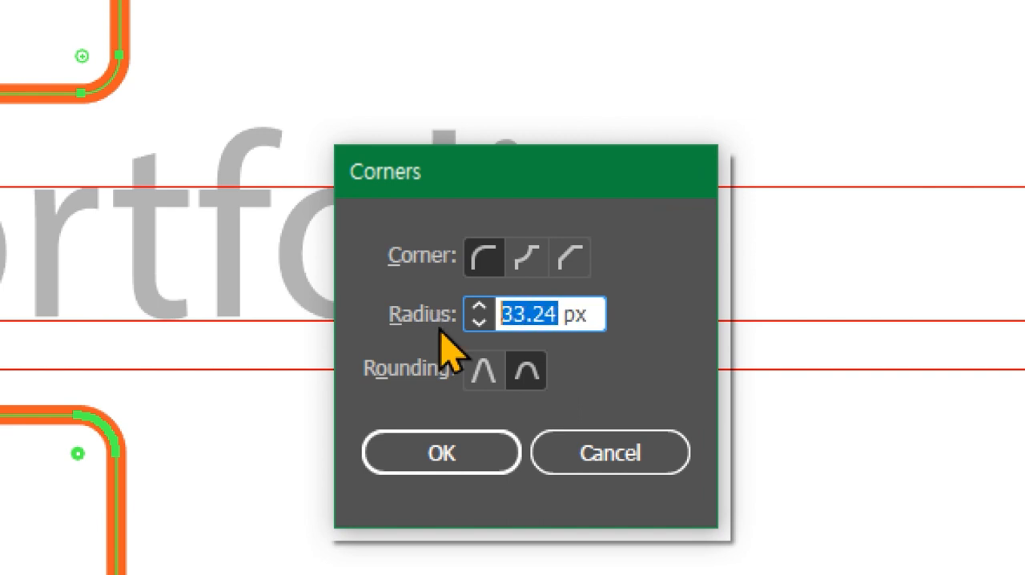
pyautogui.write('30')
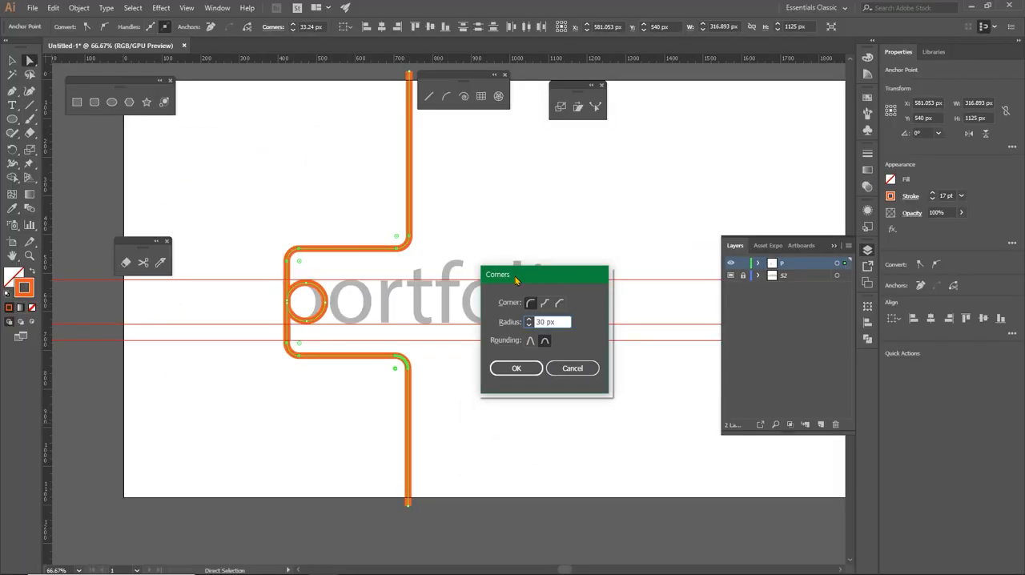
pyautogui.moveTo(516, 279); pyautogui.dragTo(490, 260)
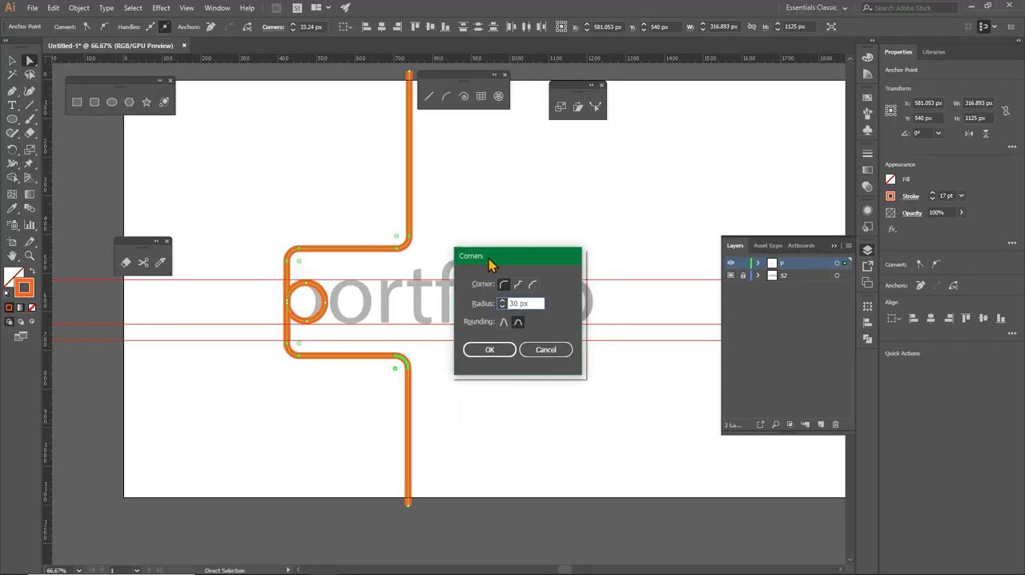
pyautogui.click(490, 350)
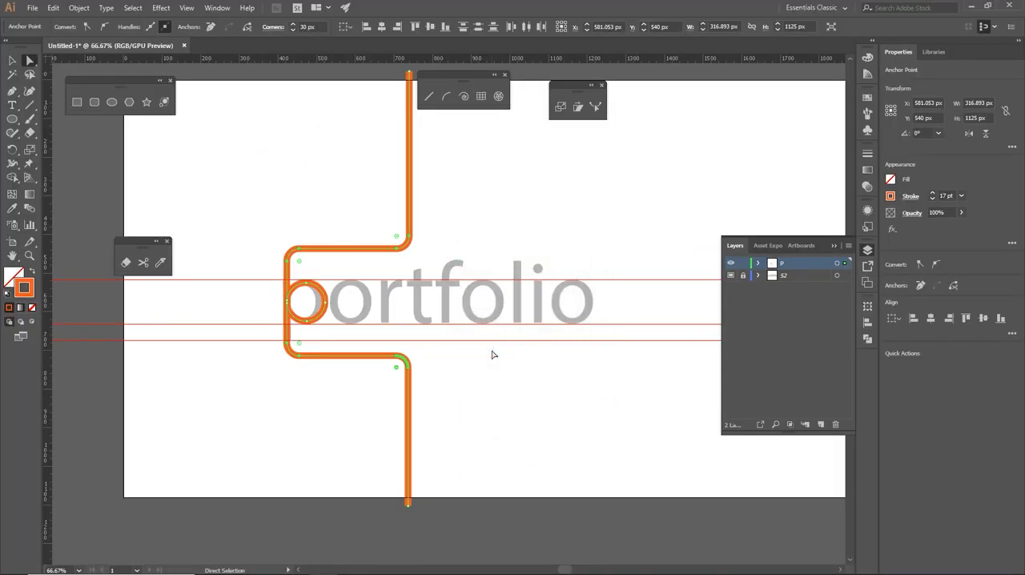
pyautogui.hotkey('ctrl', 'shift', 'a')
pyautogui.press('a')
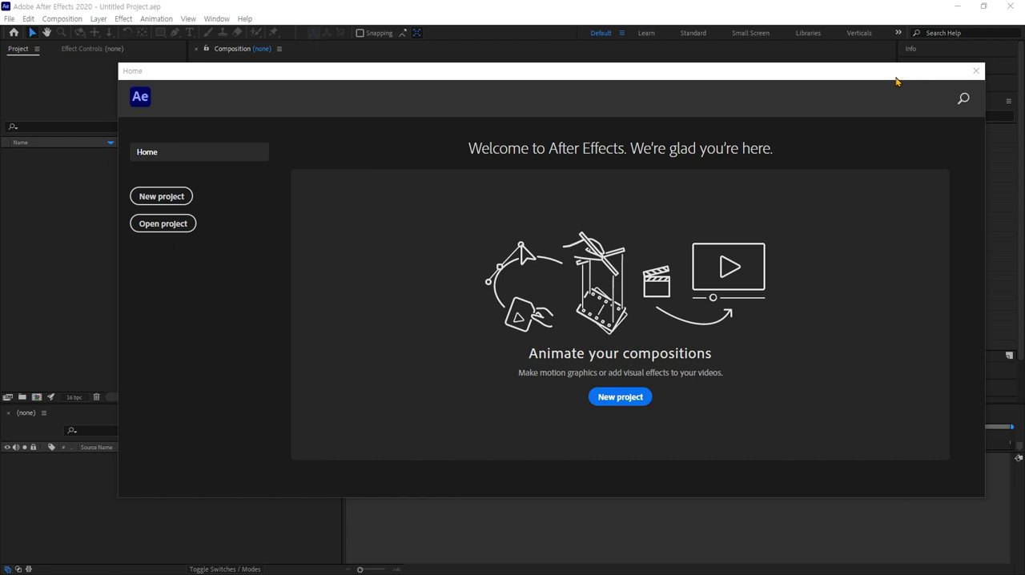
# - Switch to After Effects, dismiss the Home screen and activate the empty project area
pyautogui.click(897, 77)
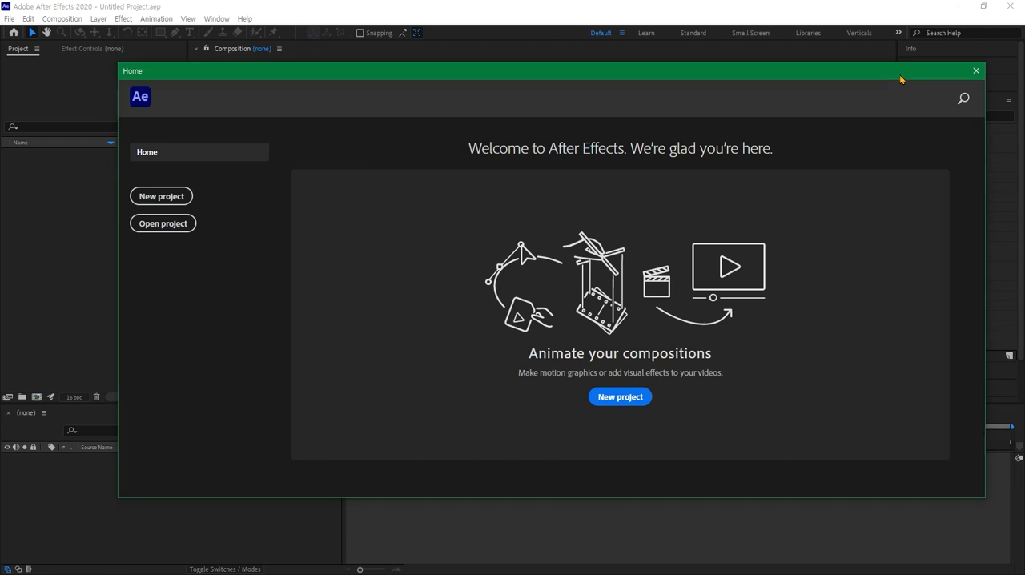
pyautogui.click(976, 72)
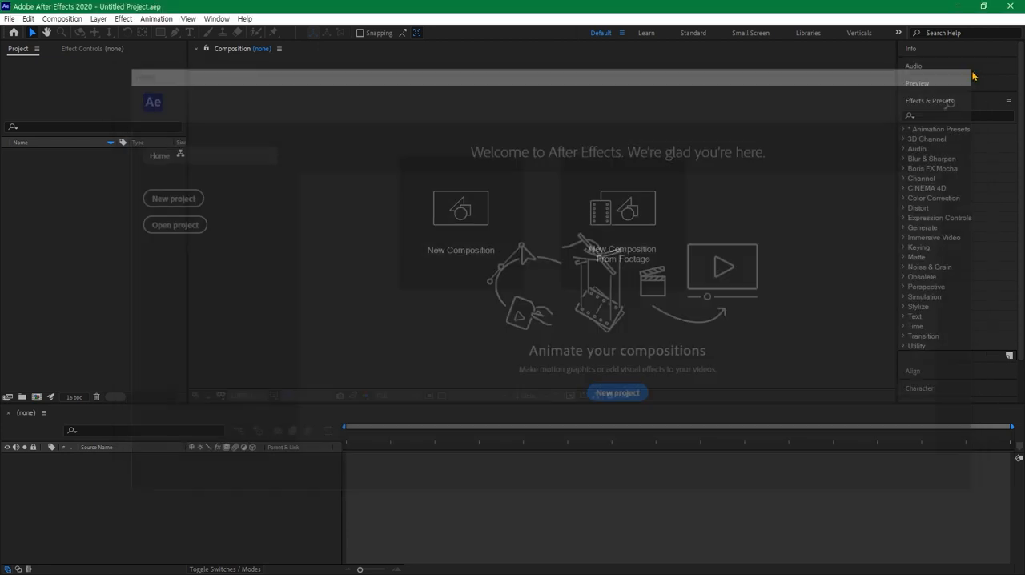
pyautogui.click(86, 342)
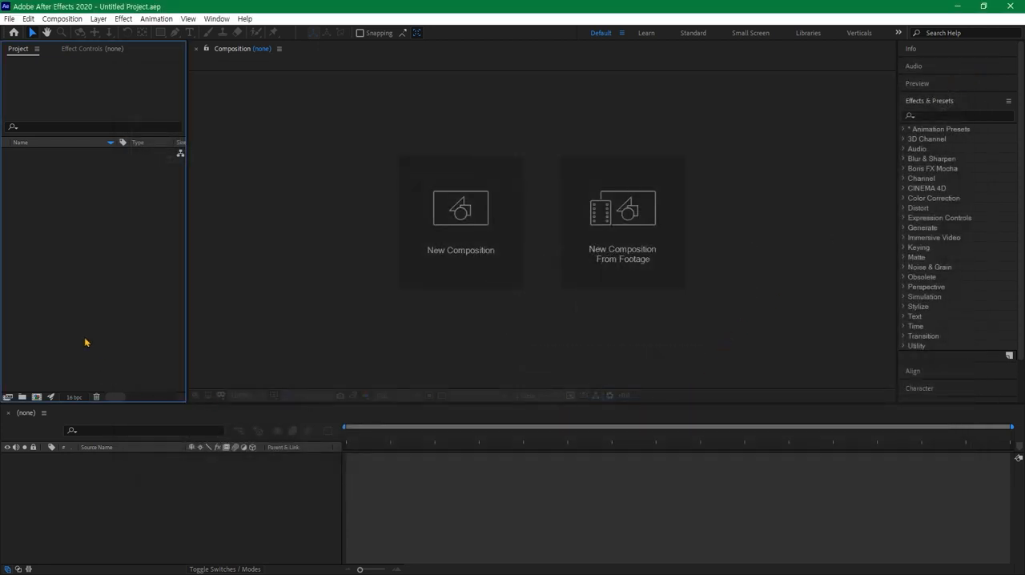
# - Import portfolio.ai as Composition - Retain Layer Sizes and open the portfolio composition
pyautogui.doubleClick(86, 343)
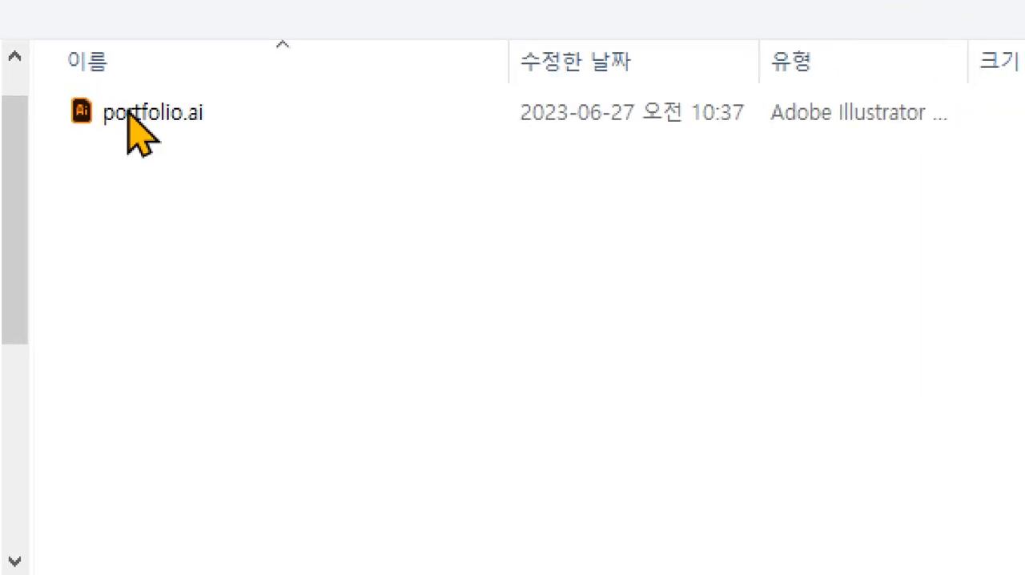
pyautogui.click(130, 110)
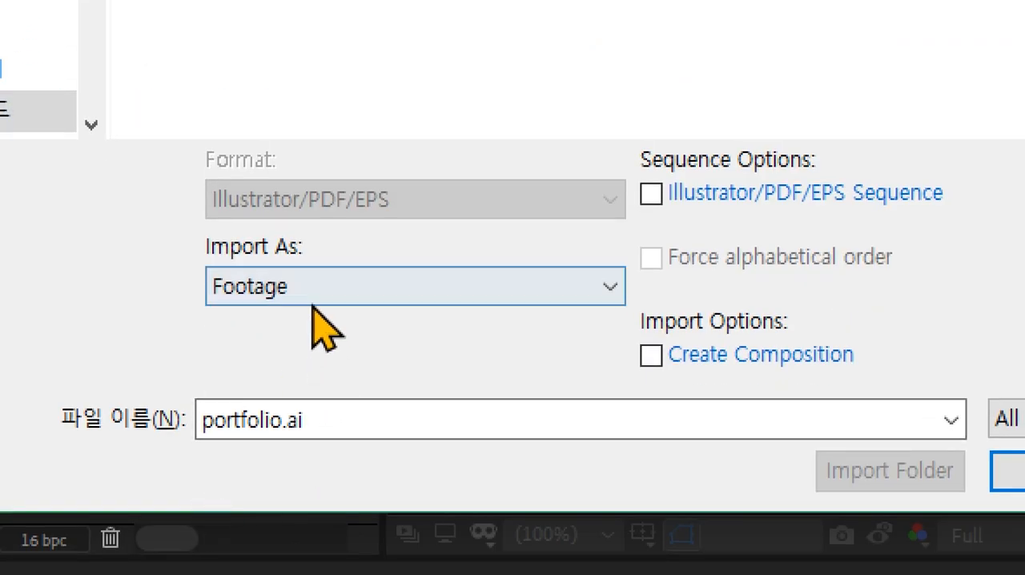
pyautogui.click(310, 302)
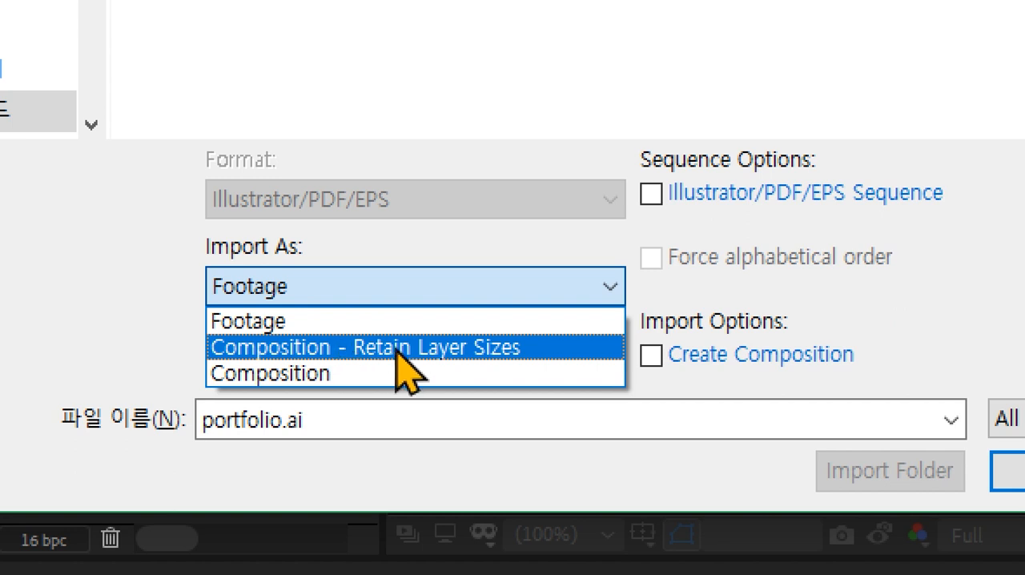
pyautogui.click(539, 356)
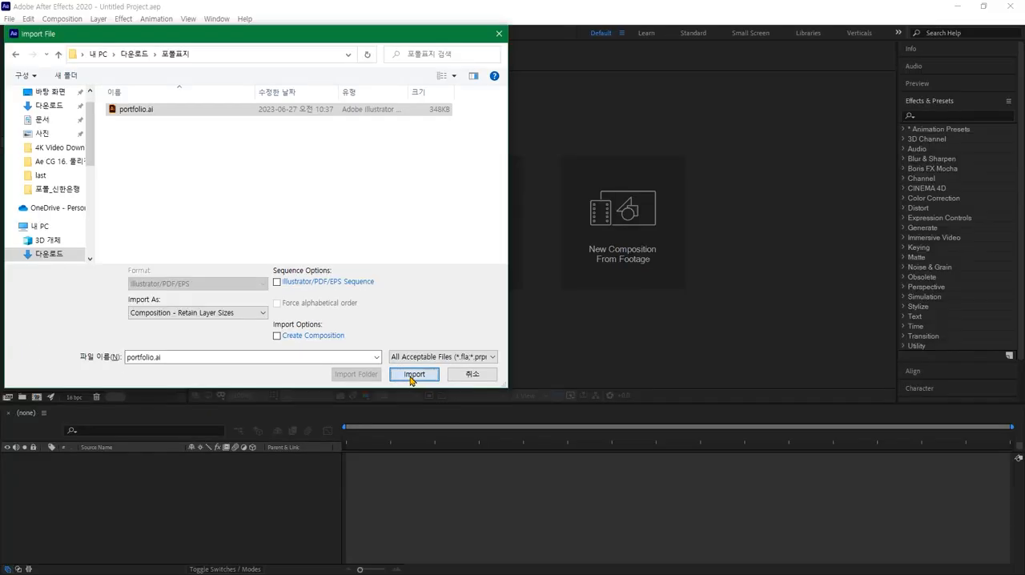
pyautogui.click(412, 373)
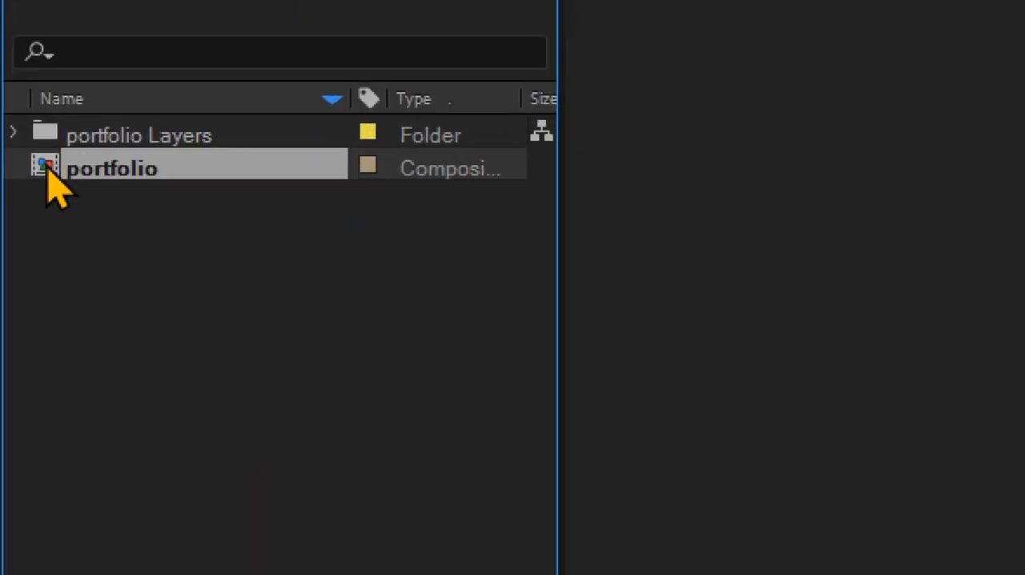
pyautogui.doubleClick(46, 169)
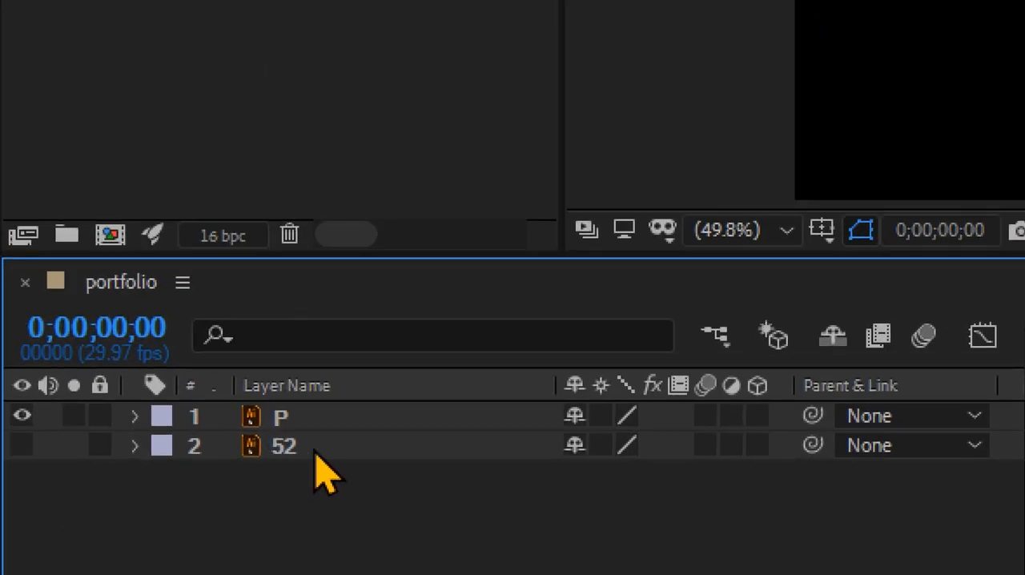
# - Lock layer 52 and set the portfolio composition's background color to light gray DEDEDE
pyautogui.click(99, 446)
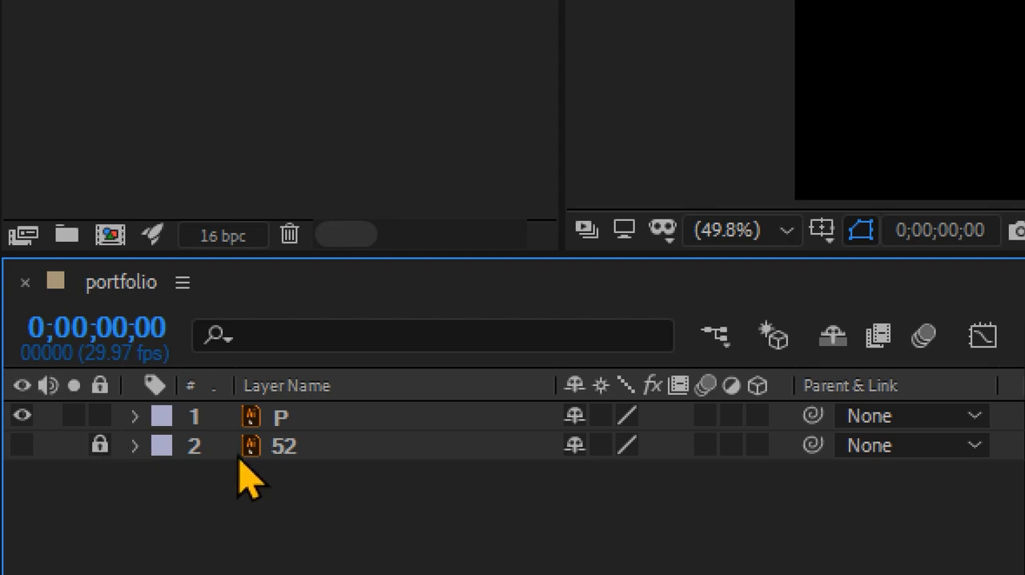
pyautogui.click(277, 424)
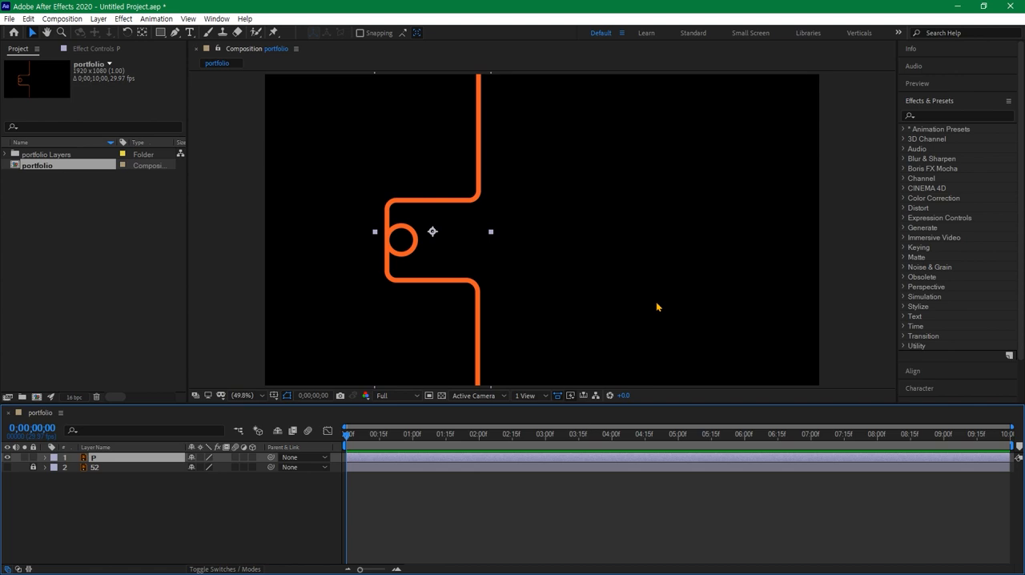
pyautogui.hotkey('ctrl', 'k')
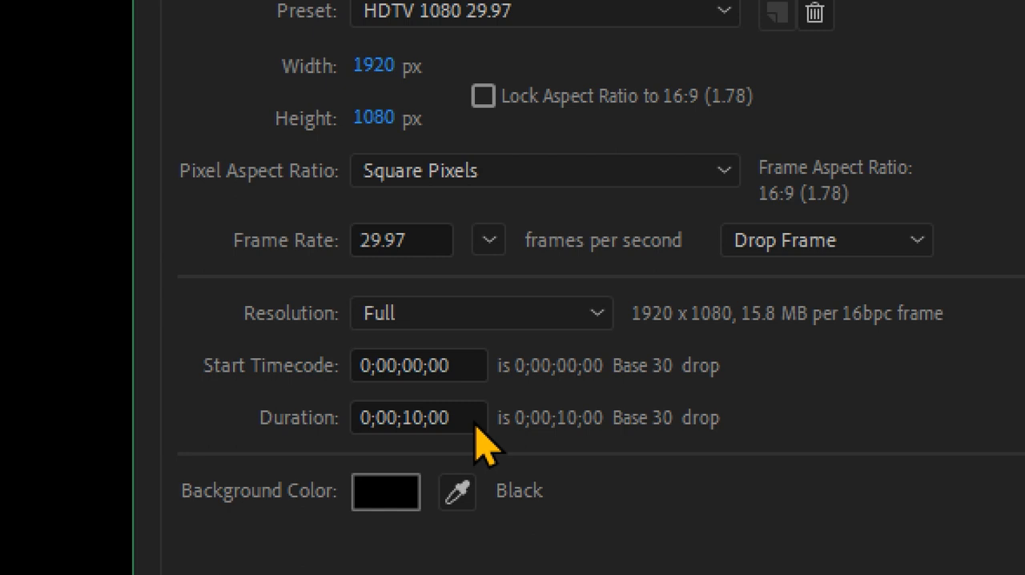
pyautogui.click(390, 497)
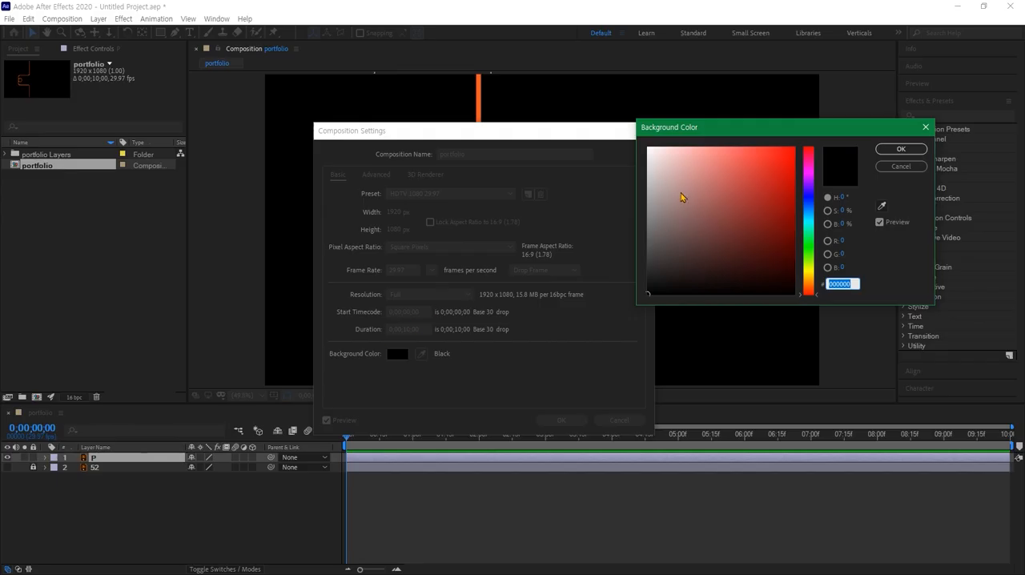
pyautogui.click(645, 150)
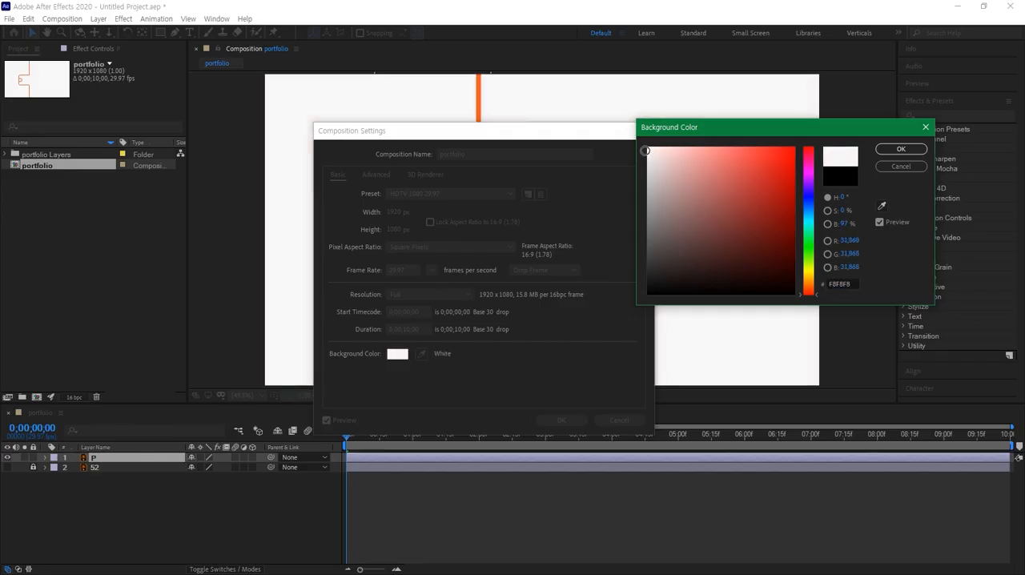
pyautogui.click(645, 165)
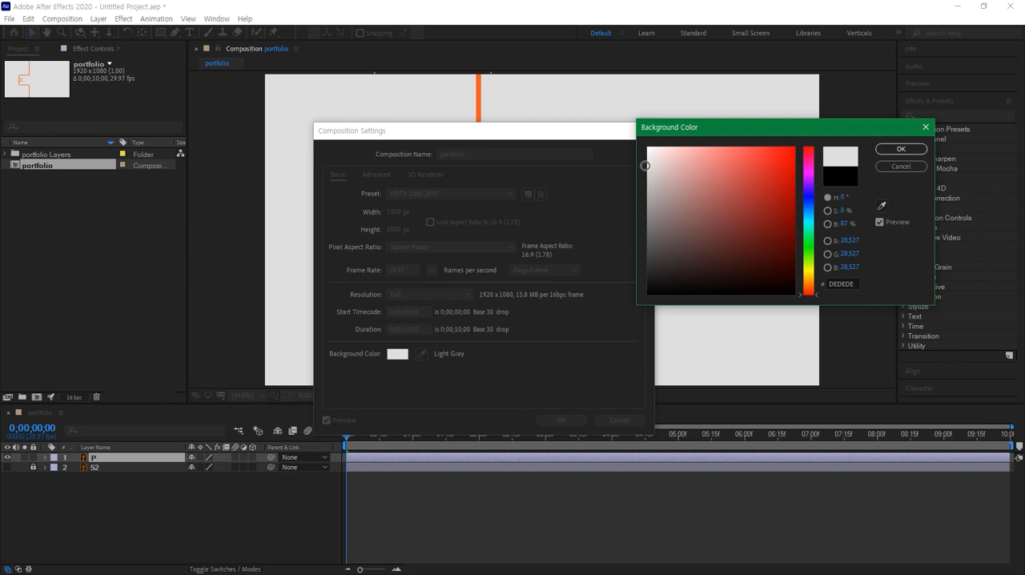
pyautogui.click(885, 151)
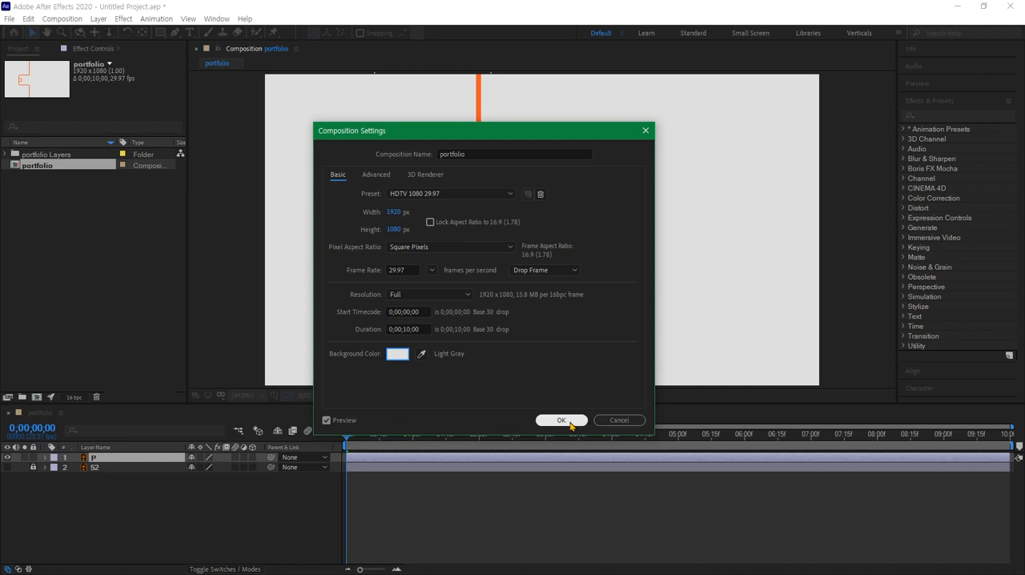
pyautogui.click(561, 420)
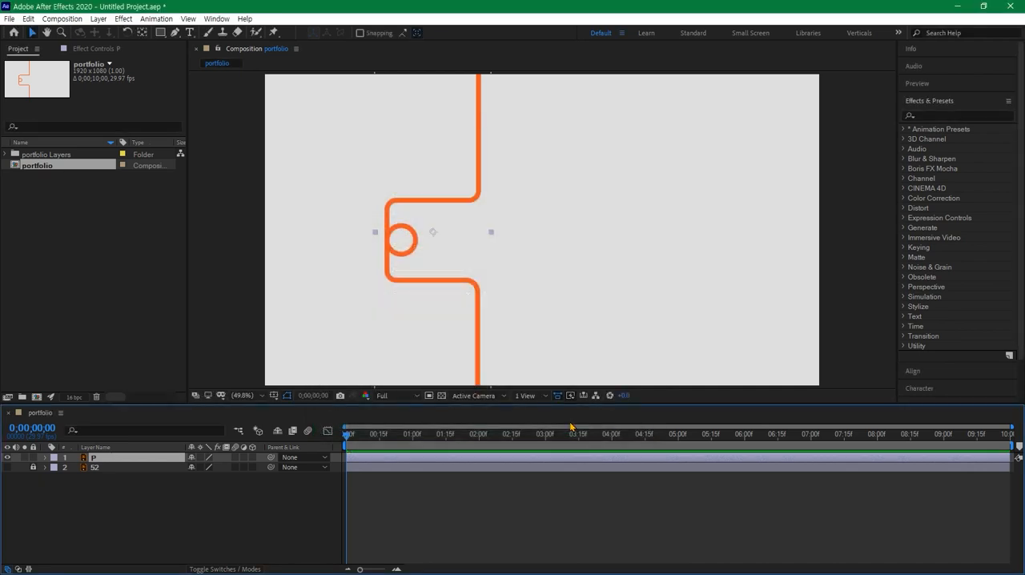
pyautogui.click(614, 343)
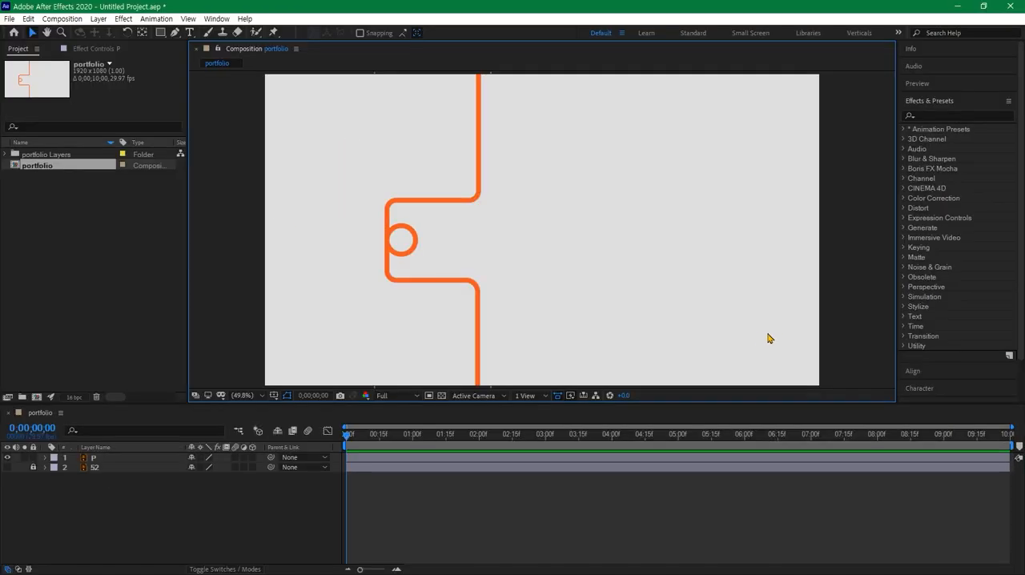
# - Set the portfolio composition's duration to 20 seconds
pyautogui.hotkey('ctrl', 'k')
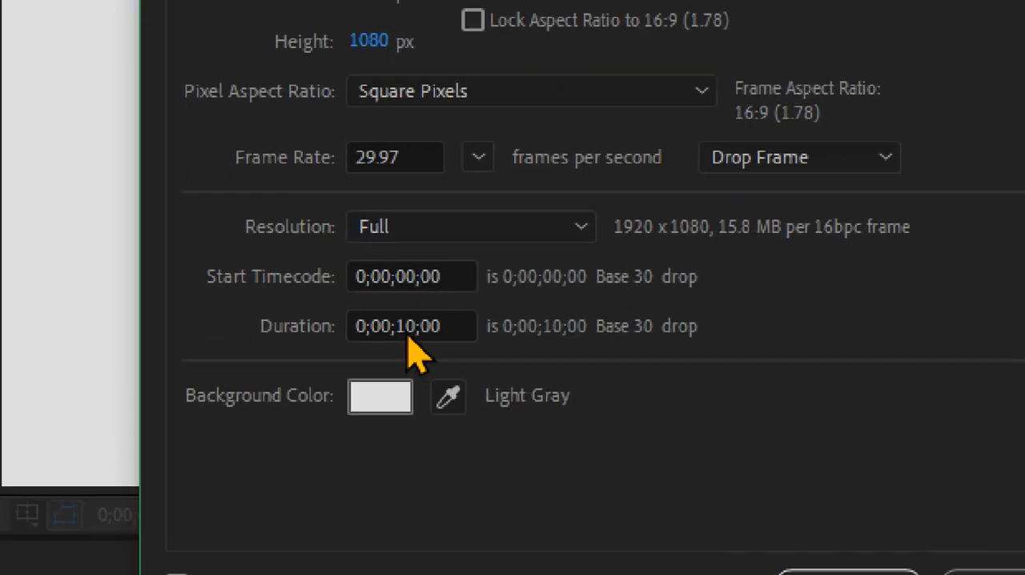
pyautogui.click(398, 319)
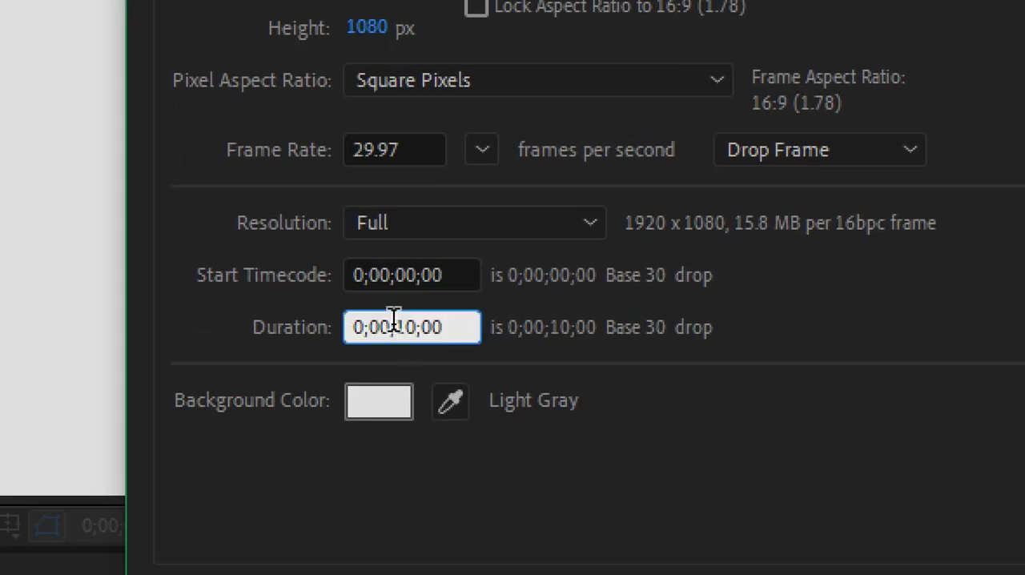
pyautogui.moveTo(398, 322); pyautogui.dragTo(410, 325)
pyautogui.click(408, 325)
pyautogui.press('BackSpace')
pyautogui.write('2')
pyautogui.moveTo(446, 320); pyautogui.dragTo(167, 307)
pyautogui.write('20.')
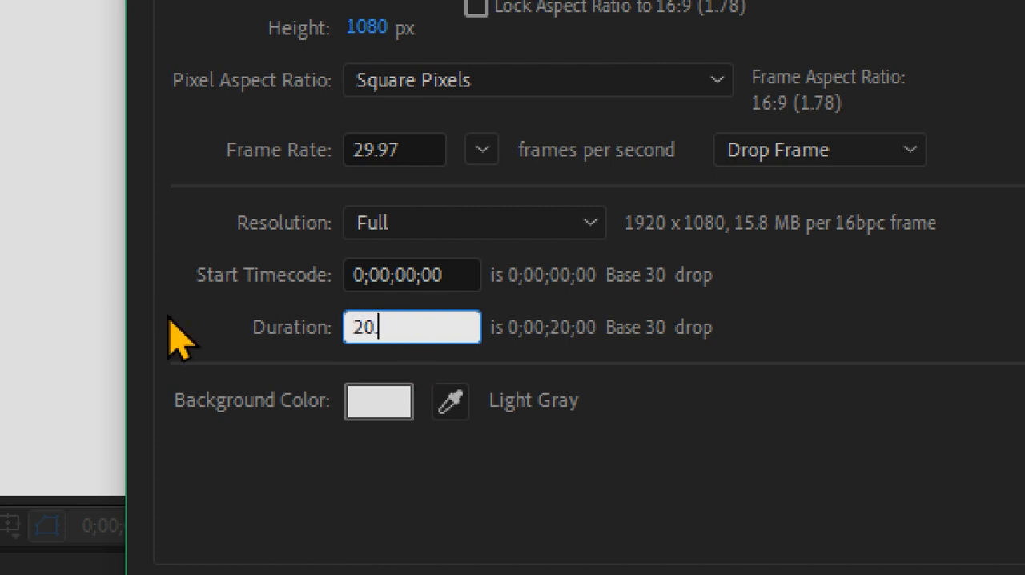
pyautogui.click(265, 473)
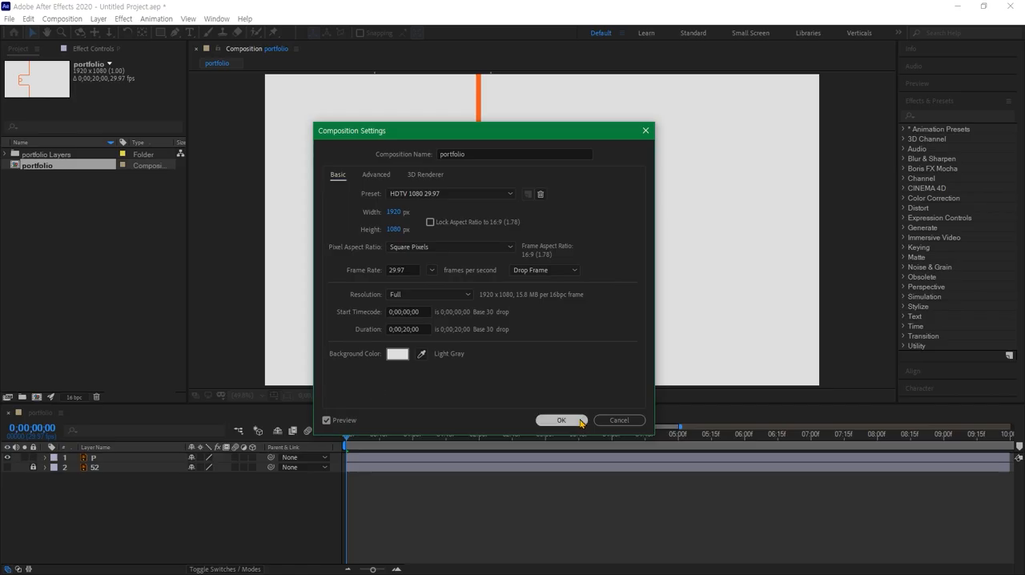
pyautogui.click(579, 425)
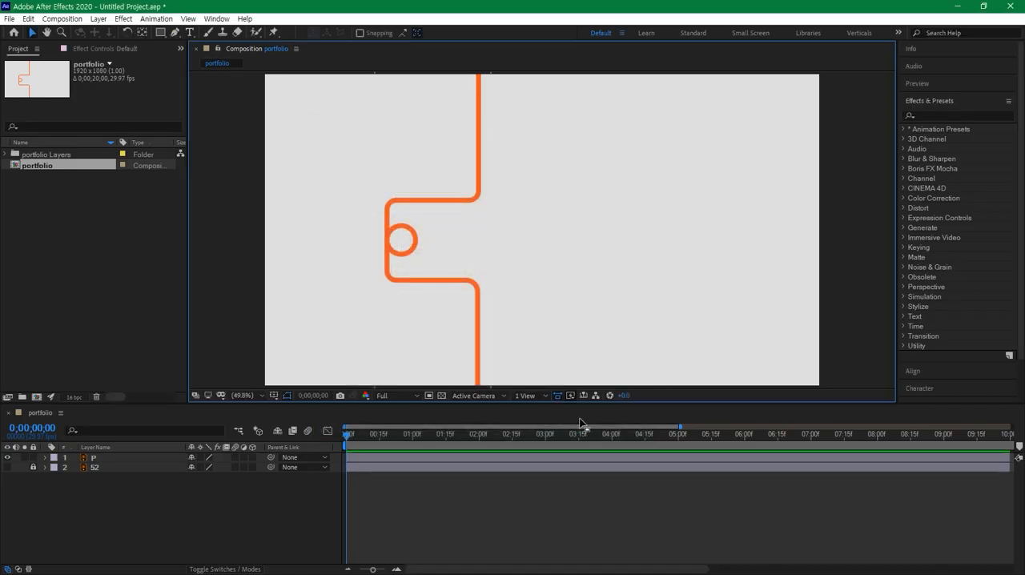
# - Unlock layer 52 and extend both layers together to the composition's end at 20 seconds
pyautogui.click(758, 484)
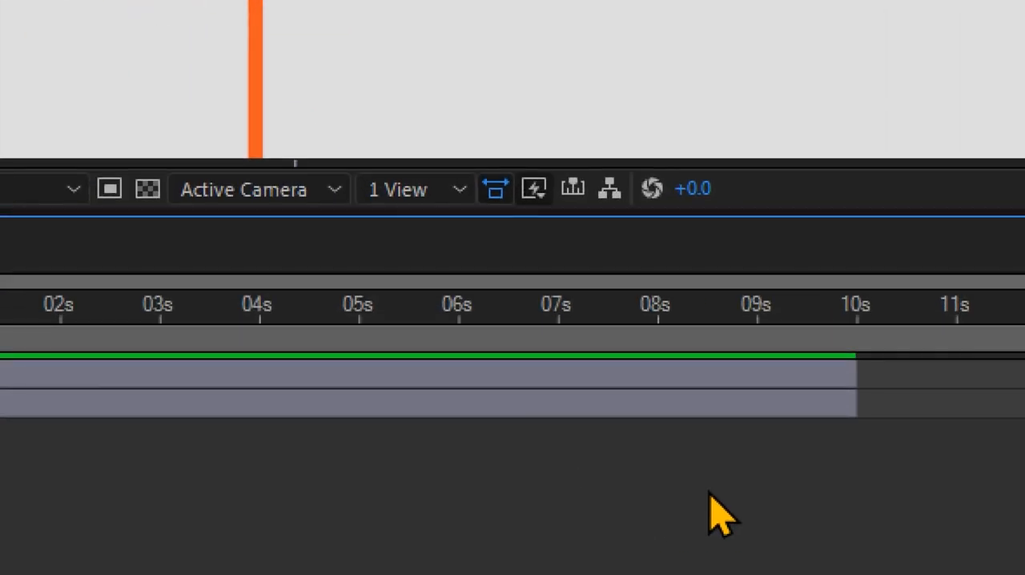
pyautogui.moveTo(709, 490); pyautogui.dragTo(600, 365)
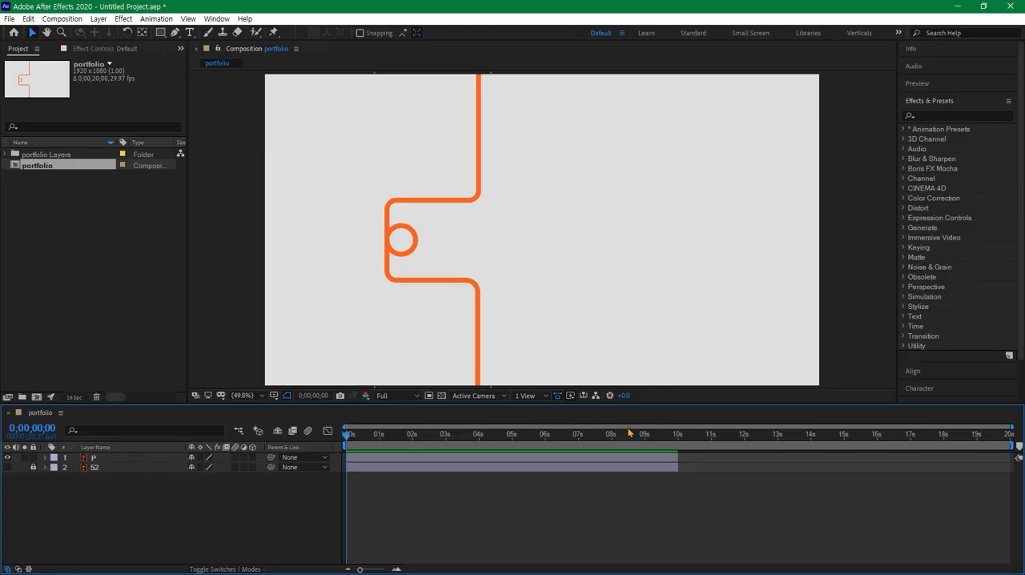
pyautogui.moveTo(346, 437); pyautogui.dragTo(476, 436)
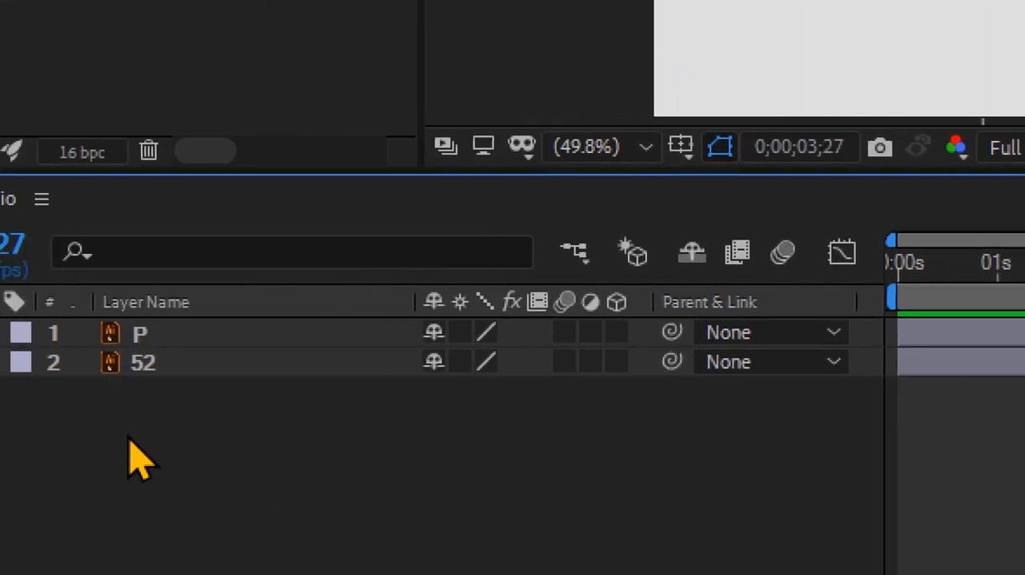
pyautogui.hotkey('ctrl', 'a')
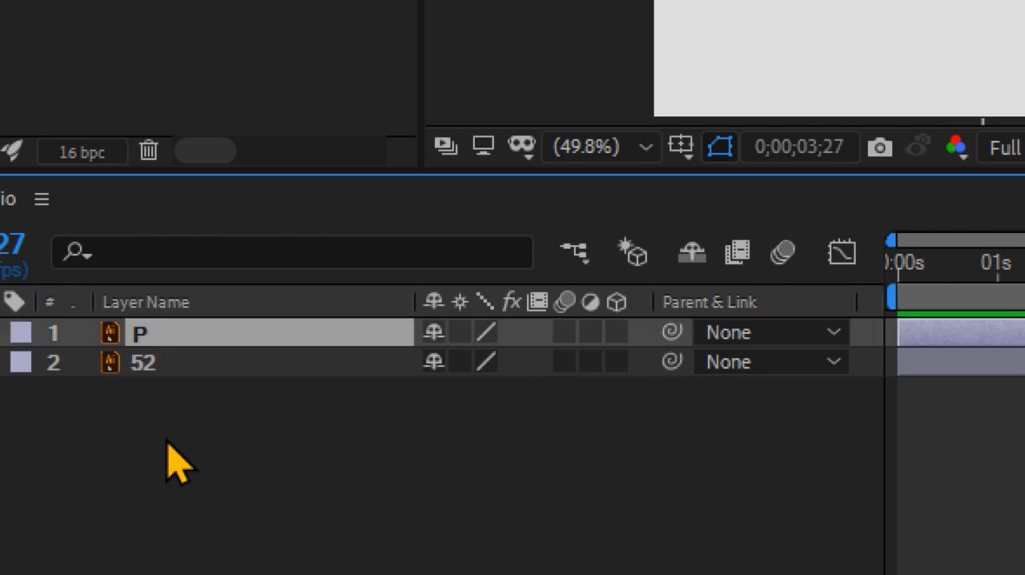
pyautogui.click(100, 362)
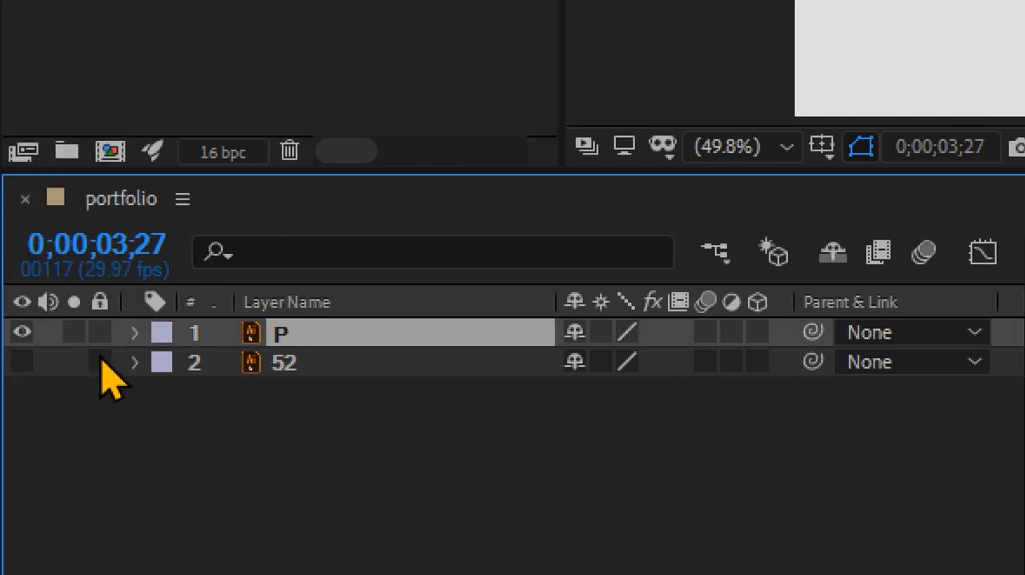
pyautogui.hotkey('ctrl', 'a')
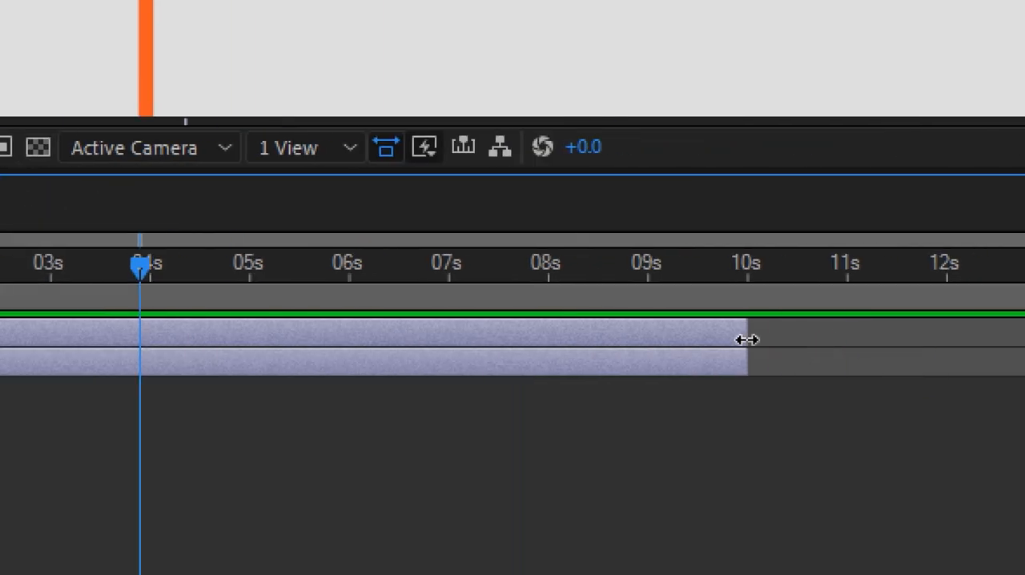
pyautogui.moveTo(744, 339); pyautogui.dragTo(1024, 311)
pyautogui.moveTo(890, 311); pyautogui.dragTo(1024, 334)
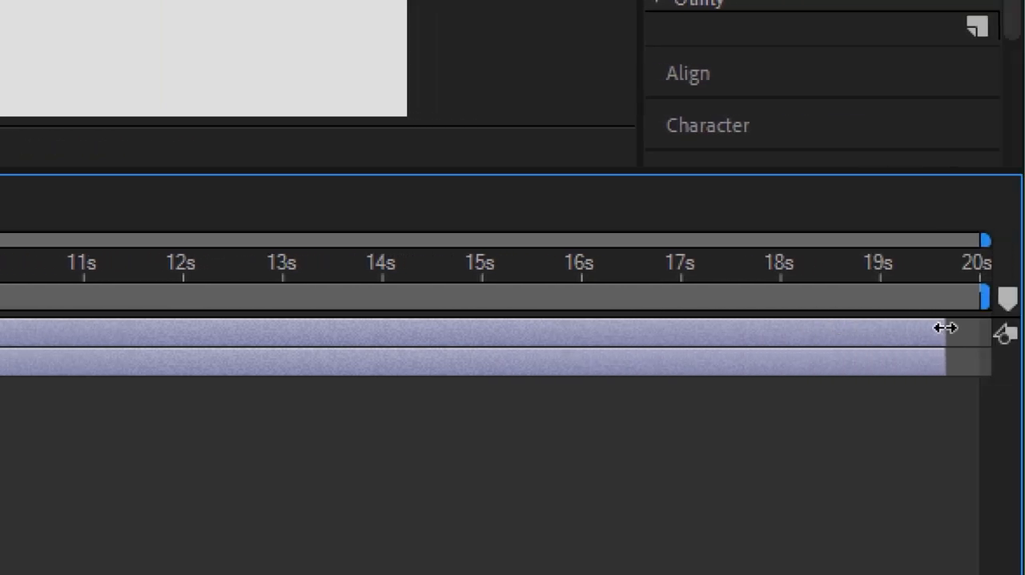
pyautogui.moveTo(875, 335); pyautogui.dragTo(999, 335)
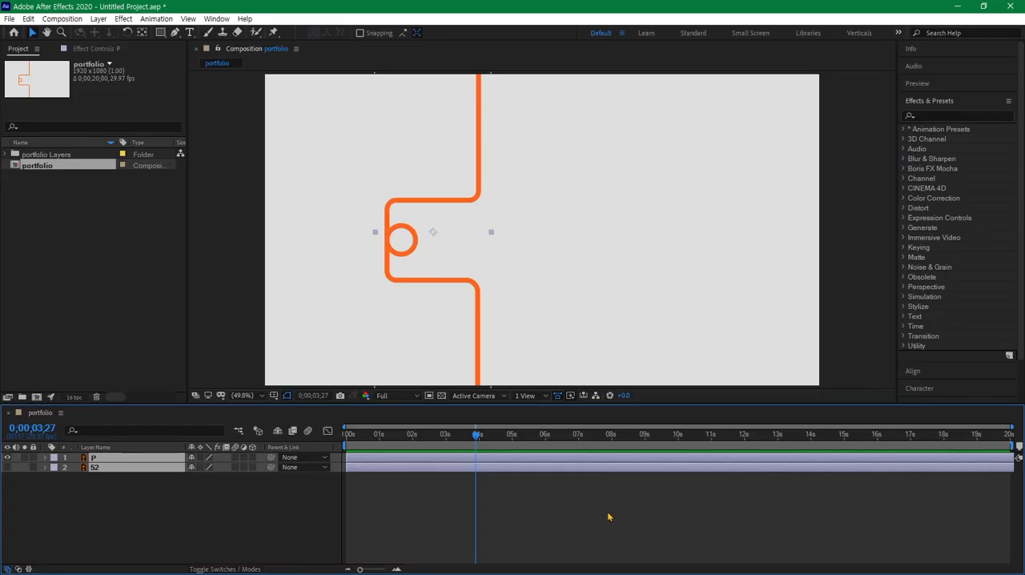
pyautogui.click(607, 516)
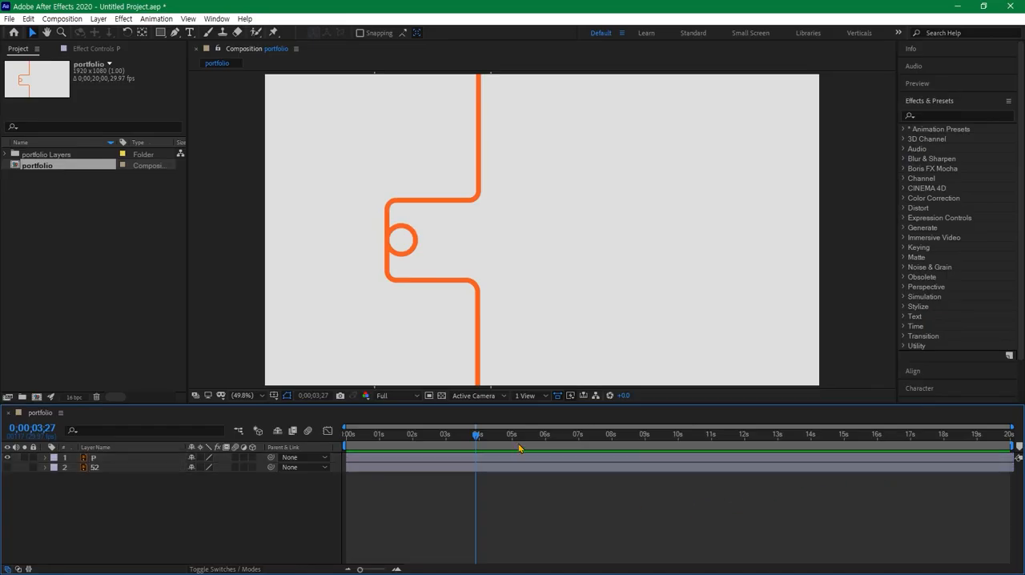
# - Lock layer 52 again and convert layer P into a shape layer with Create Shapes from Vector Layer
pyautogui.moveTo(477, 437); pyautogui.dragTo(452, 447)
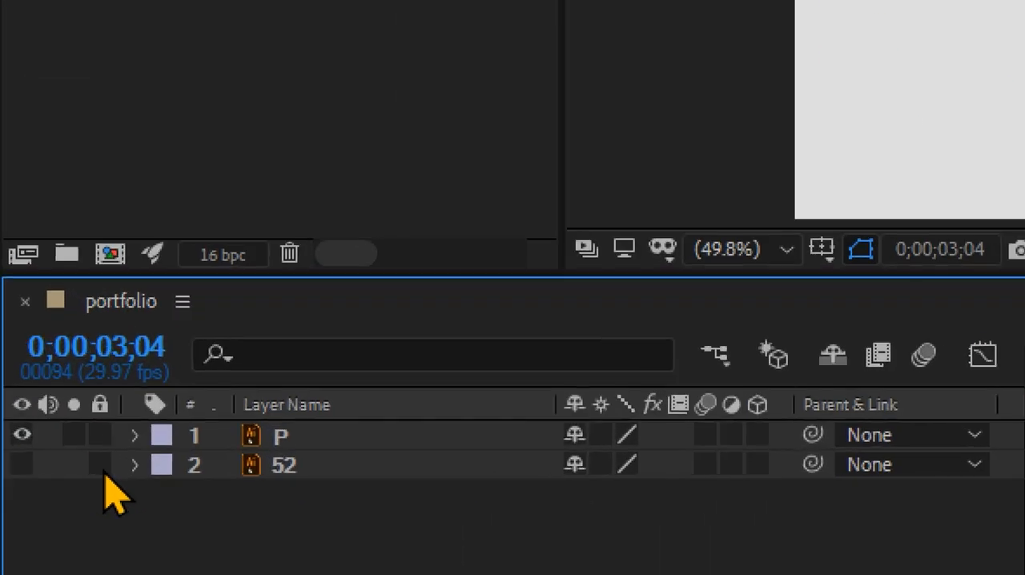
pyautogui.click(32, 468)
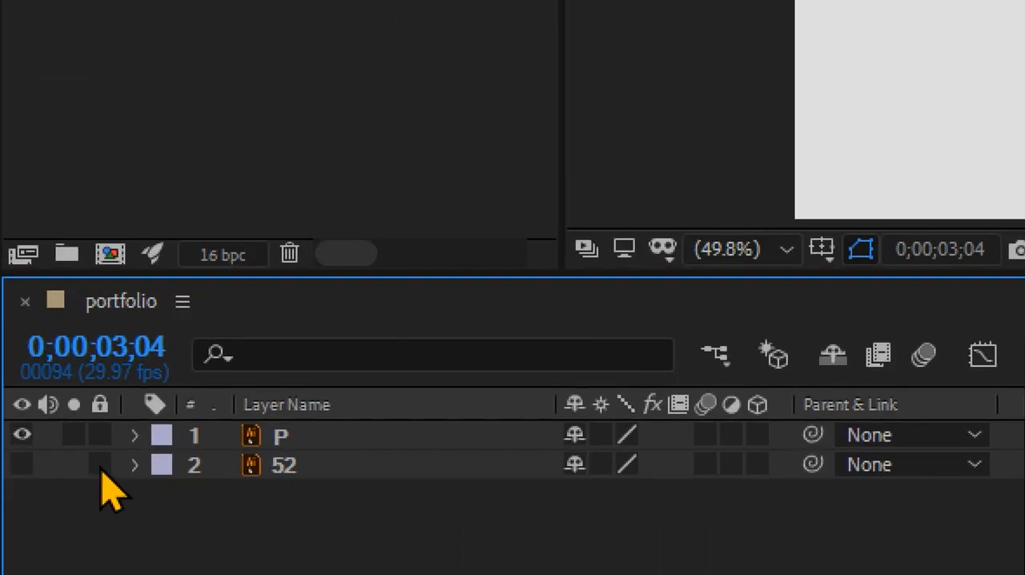
pyautogui.click(281, 436)
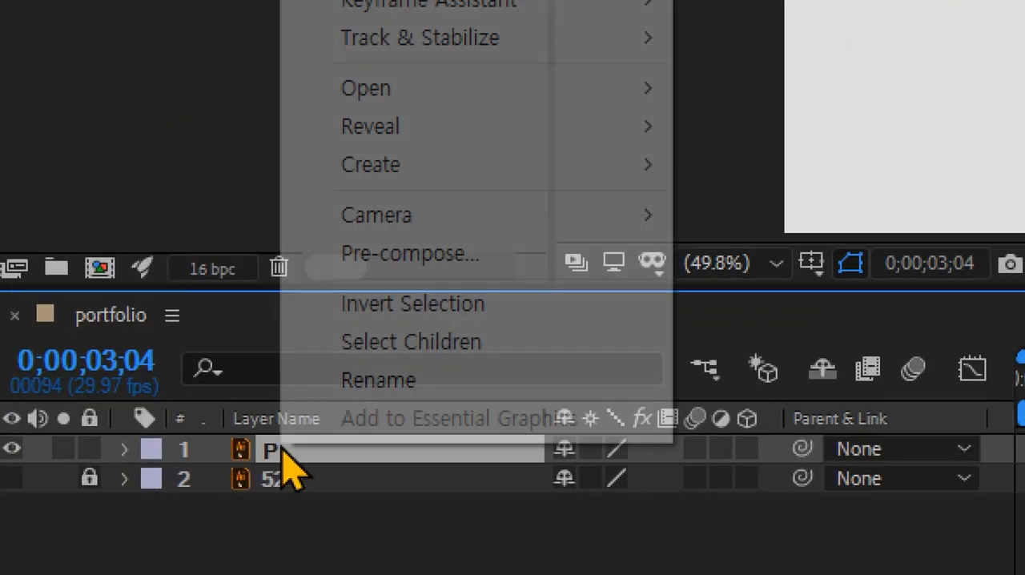
pyautogui.rightClick(281, 450)
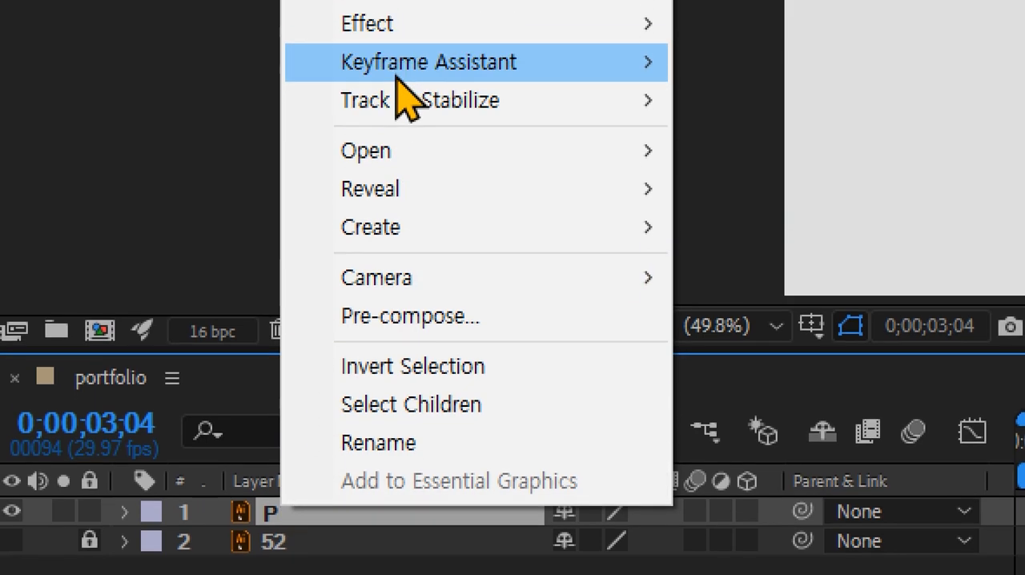
pyautogui.moveTo(396, 16)
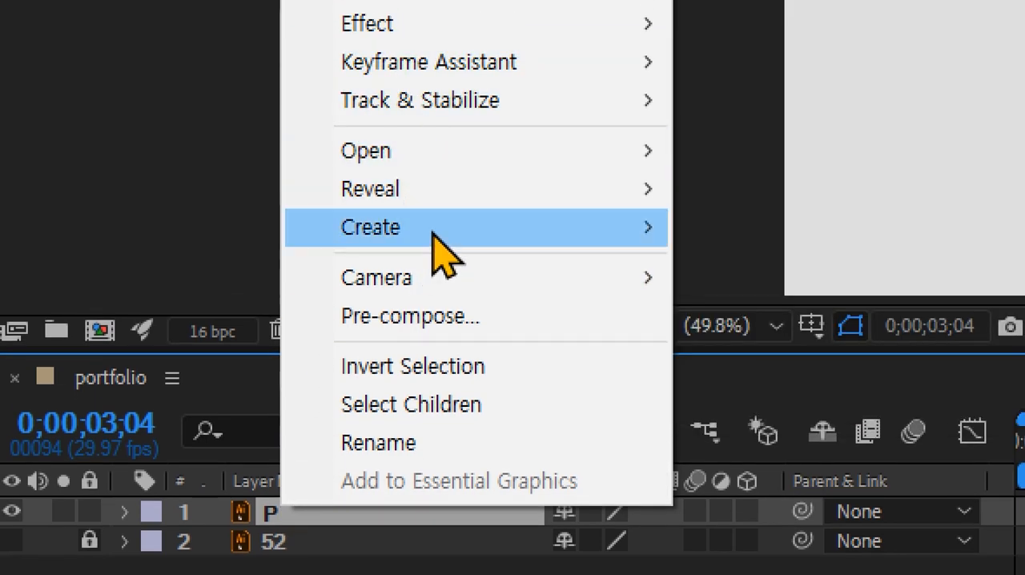
pyautogui.moveTo(427, 231)
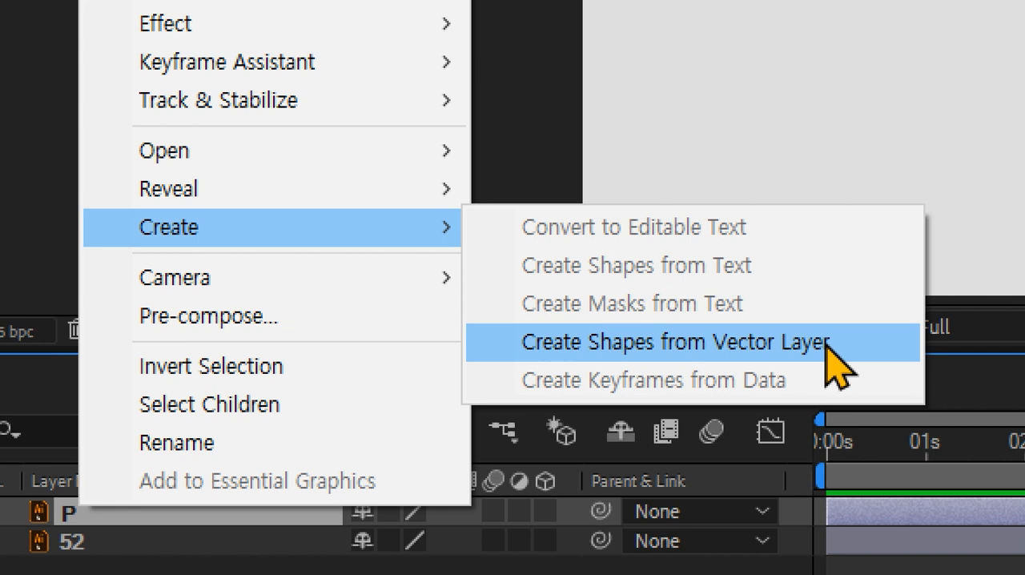
pyautogui.click(826, 342)
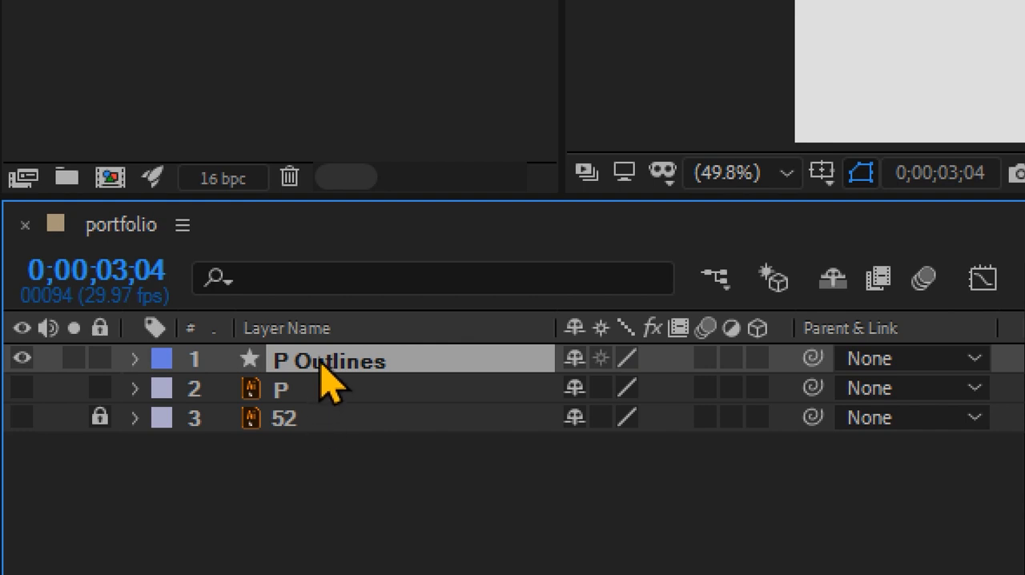
# - Rename the P Outlines shape layer to P and select its orange path in the composition view
pyautogui.press('Return')
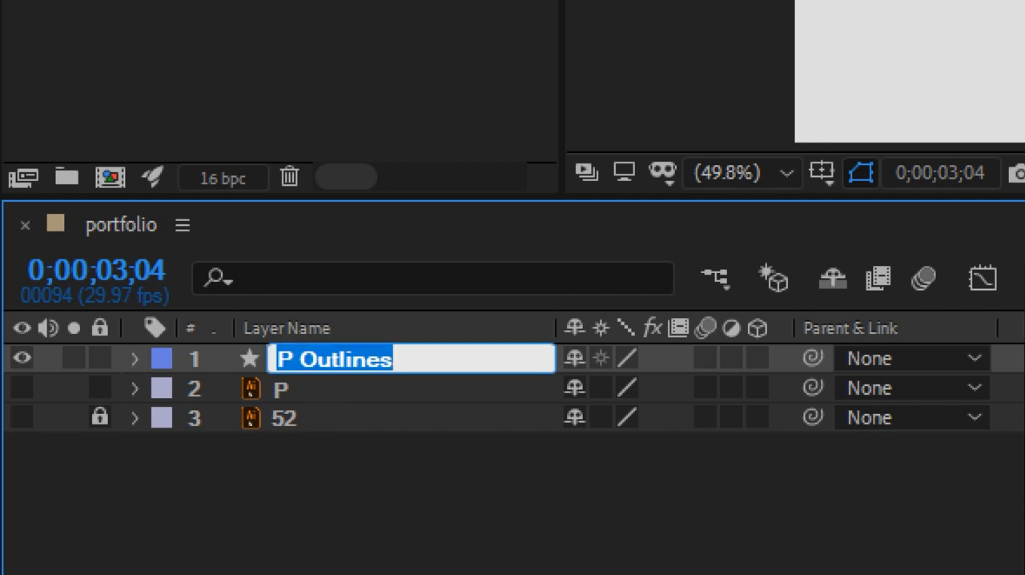
pyautogui.moveTo(298, 358); pyautogui.dragTo(437, 353)
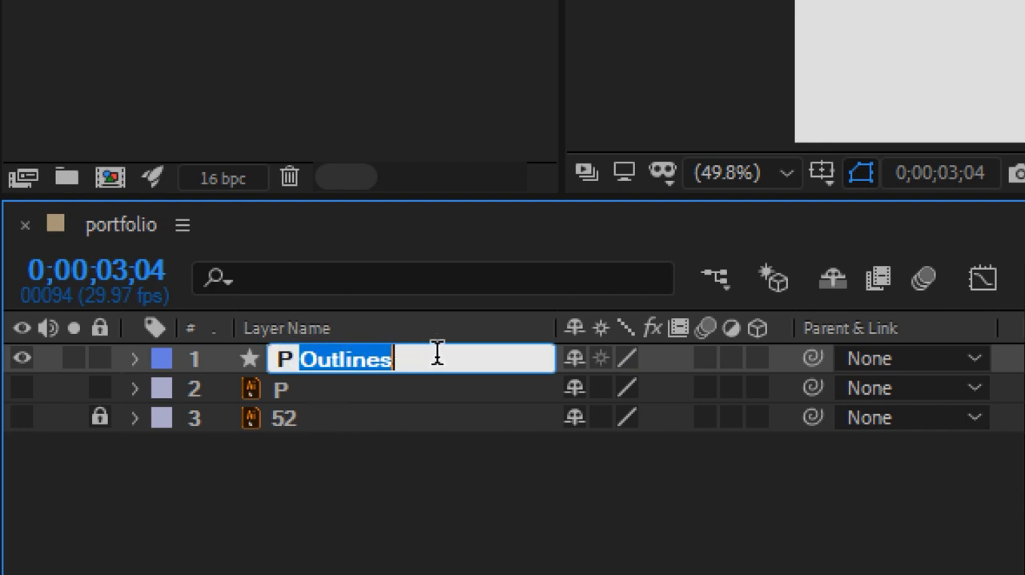
pyautogui.press('BackSpace')
pyautogui.press('BackSpace')
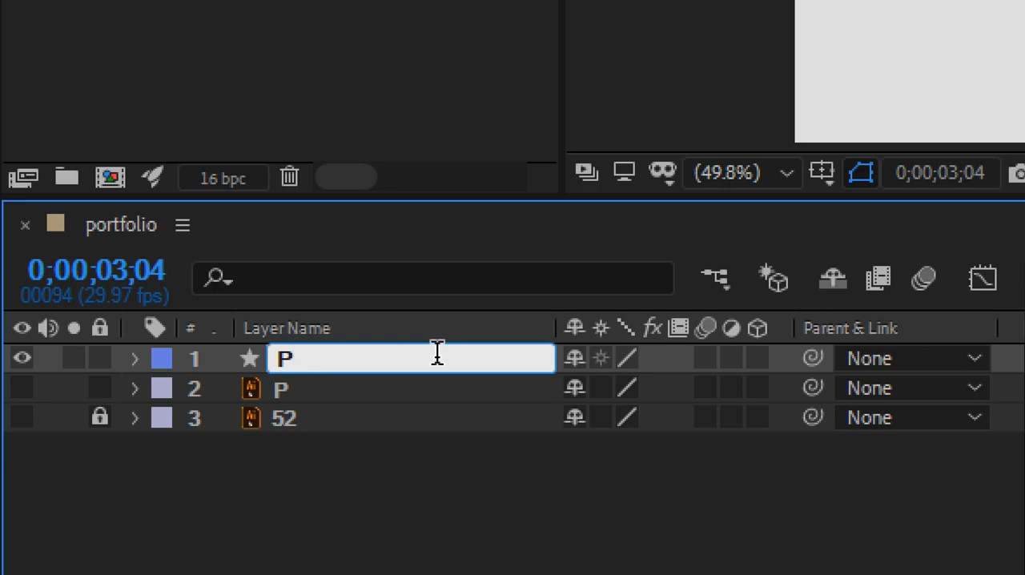
pyautogui.press('Return')
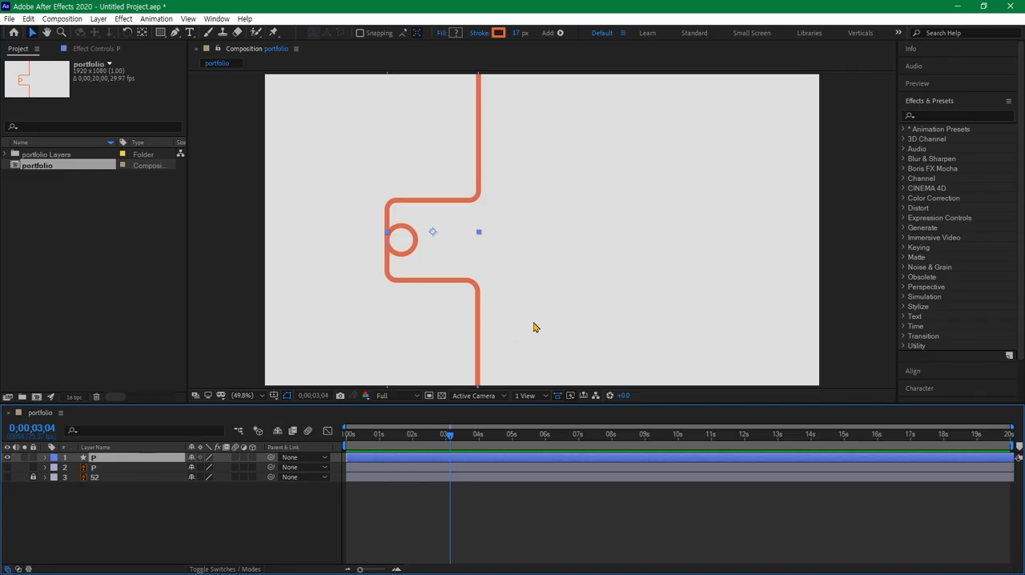
pyautogui.click(550, 306)
pyautogui.click(479, 311)
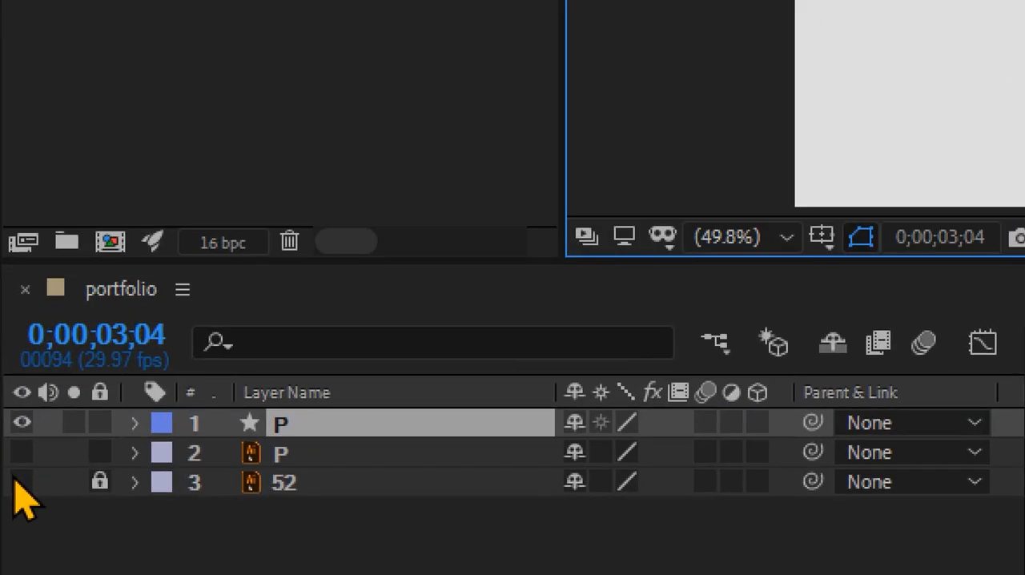
# - Show the locked layer 52 and hide it again
pyautogui.click(21, 481)
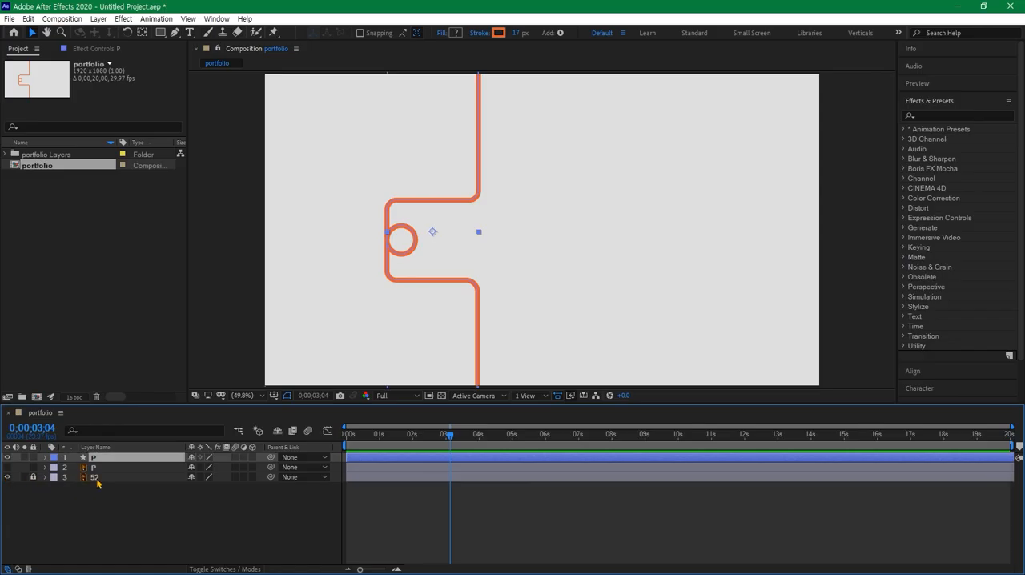
pyautogui.click(97, 482)
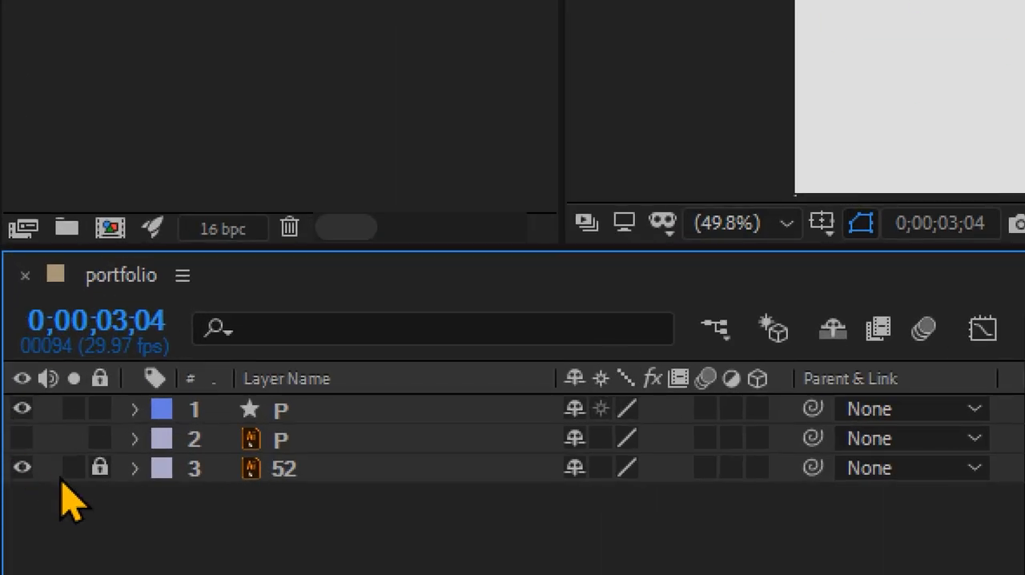
pyautogui.click(29, 469)
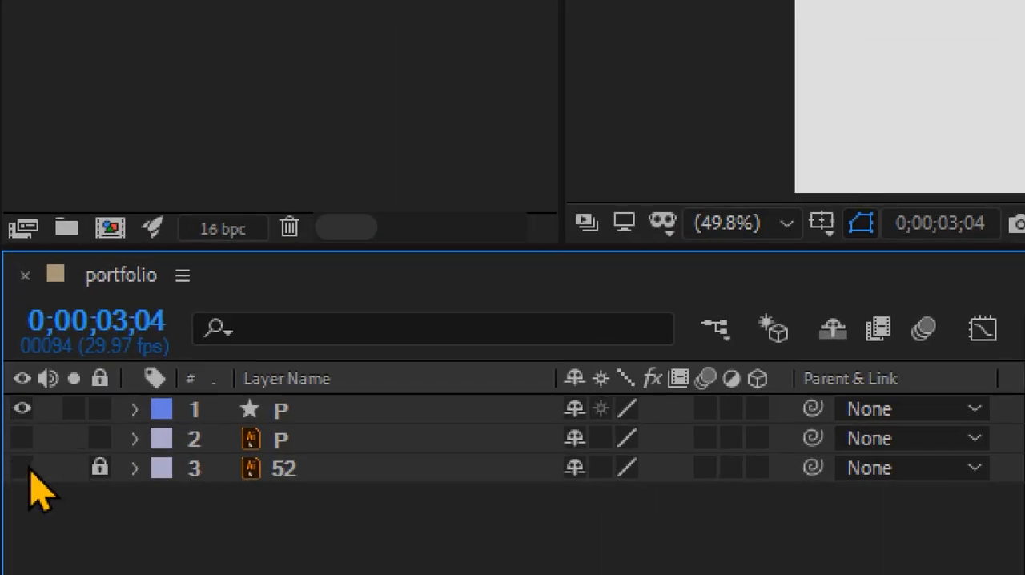
# - Try moving the P shape layer's orange path in the composition view, and undo the move
pyautogui.click(288, 413)
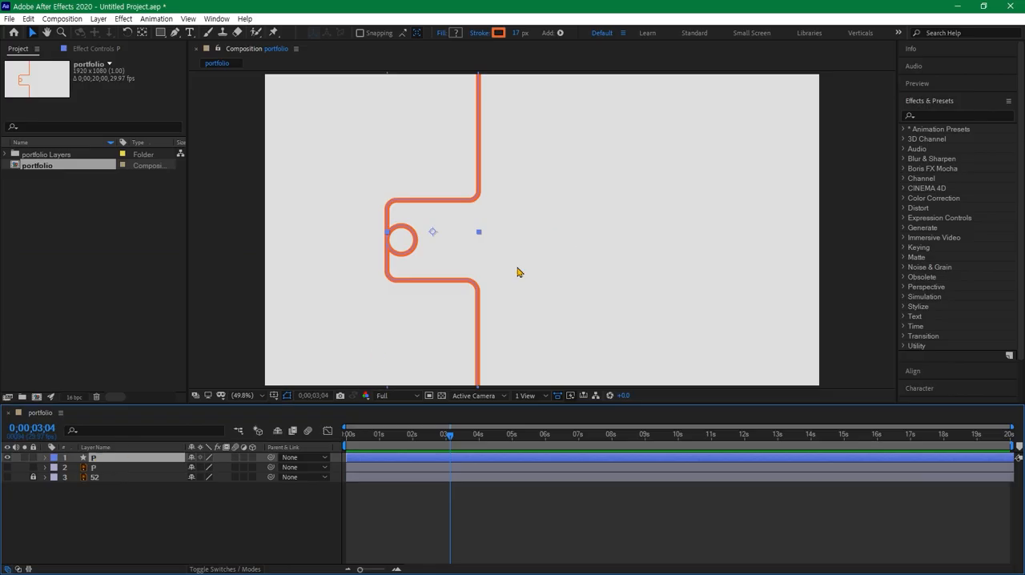
pyautogui.click(564, 209)
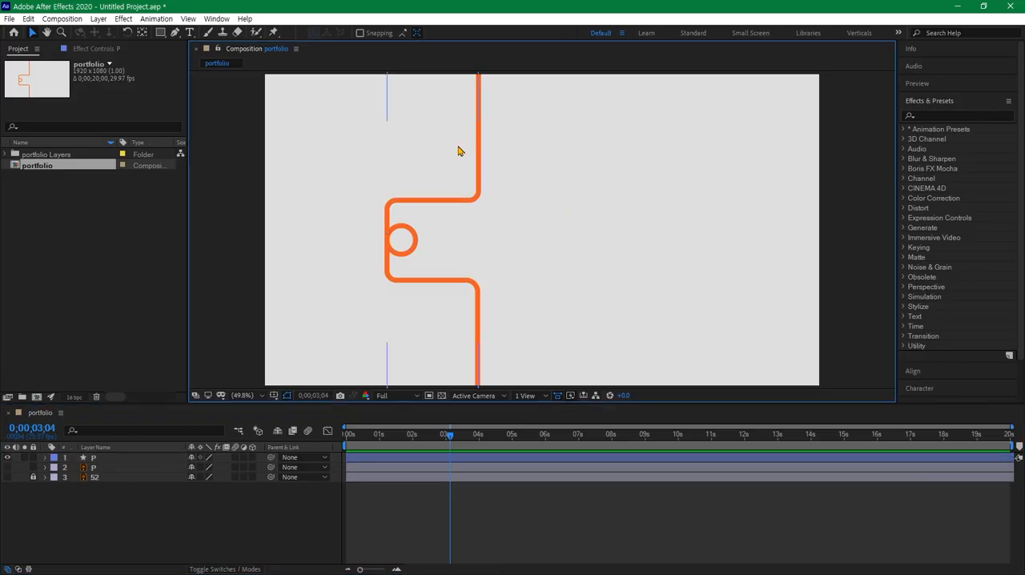
pyautogui.moveTo(457, 151); pyautogui.dragTo(506, 169)
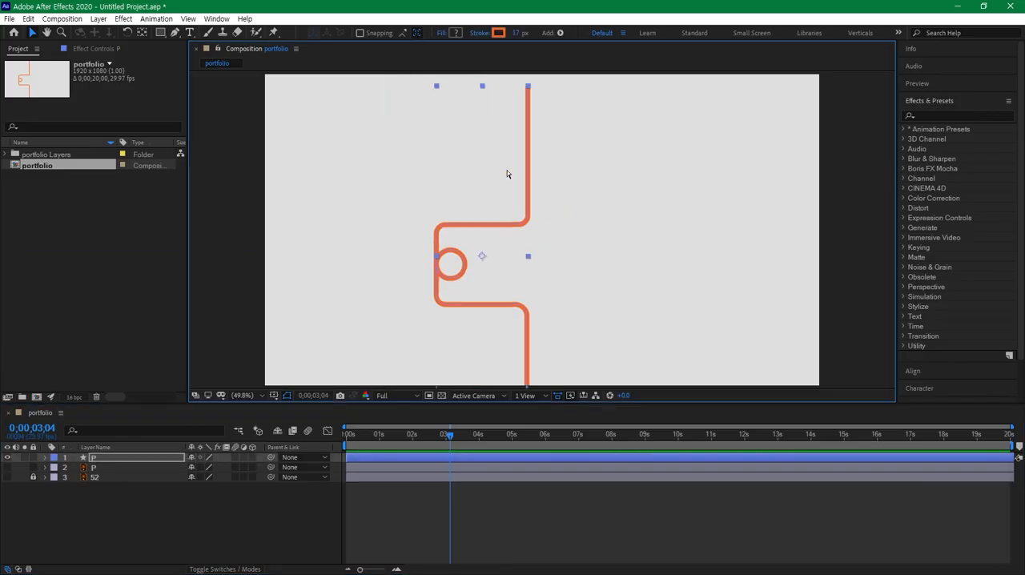
pyautogui.hotkey('ctrl', 'z')
pyautogui.click(258, 125)
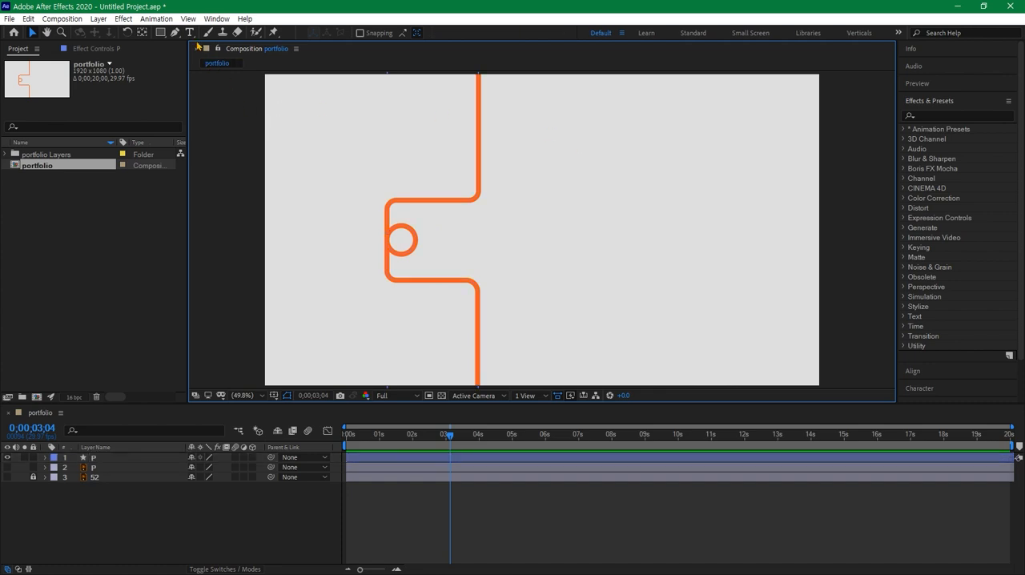
# - Show the rulers and place two horizontal guides, one at the circle's upper edge and one near the stem's lower bend
pyautogui.click(189, 19)
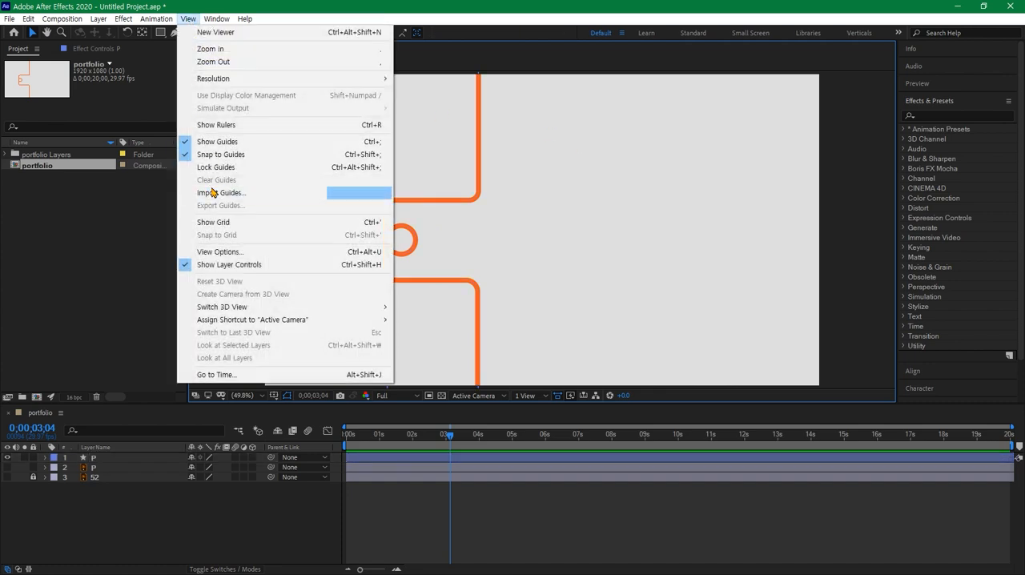
pyautogui.click(225, 125)
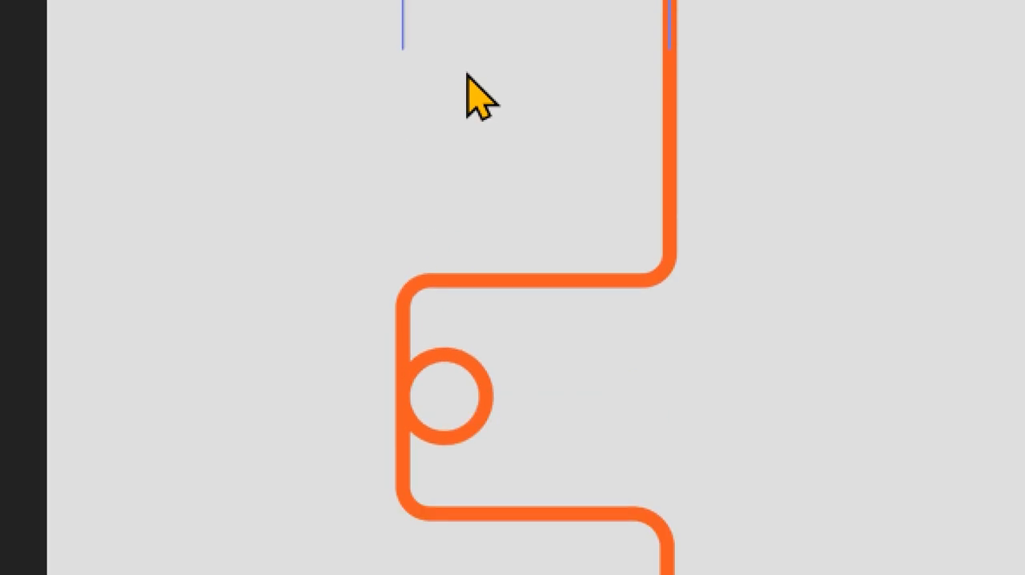
pyautogui.moveTo(469, 69); pyautogui.dragTo(475, 393)
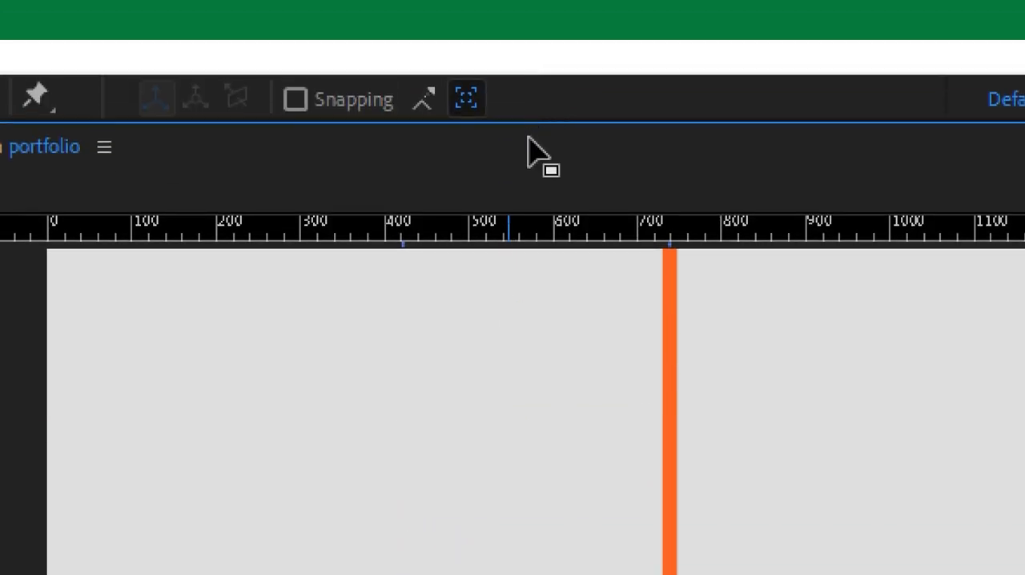
pyautogui.moveTo(522, 230); pyautogui.dragTo(498, 310)
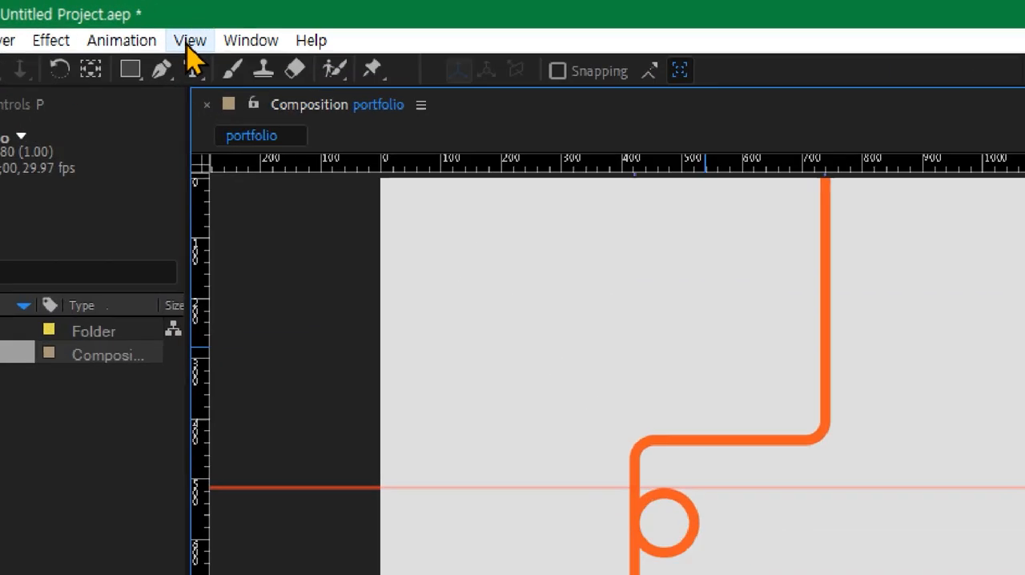
# - Lock the guides and undo a trial move of the orange path in the composition
pyautogui.click(188, 20)
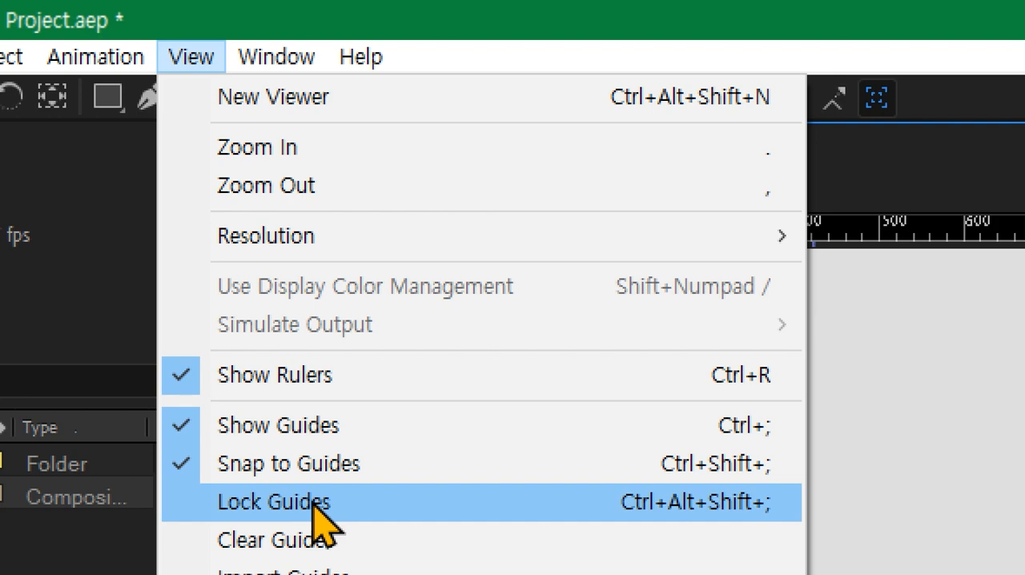
pyautogui.click(313, 503)
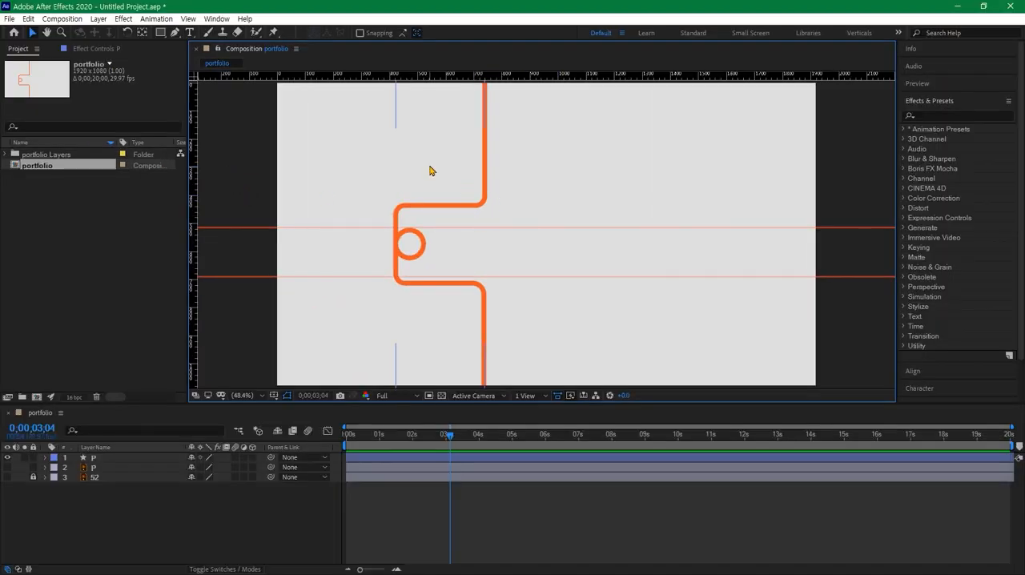
pyautogui.moveTo(429, 171); pyautogui.dragTo(524, 225)
pyautogui.hotkey('ctrl', 'z')
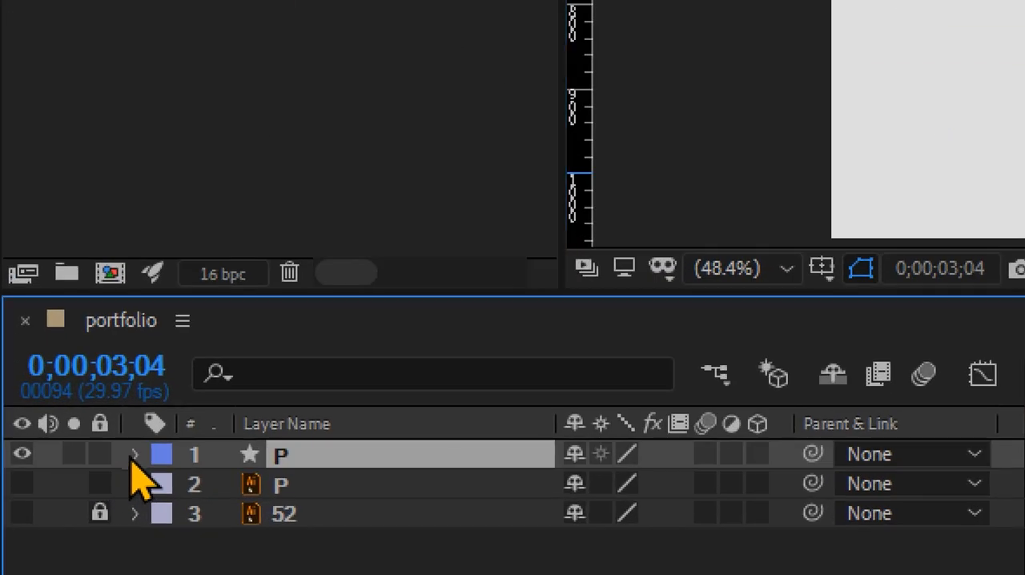
# - Expand the P shape layer and add a Trim Paths operator to its contents
pyautogui.click(46, 458)
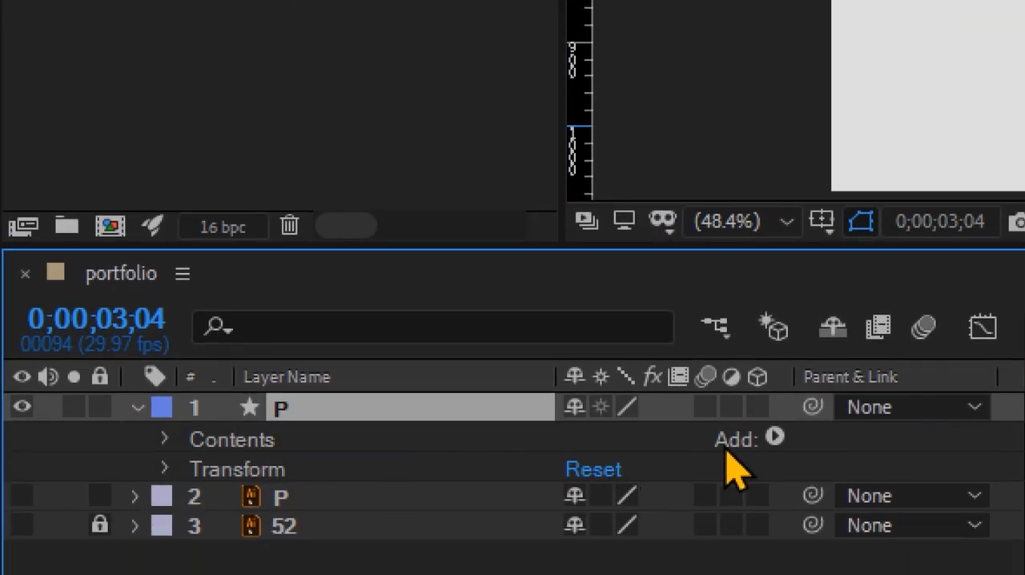
pyautogui.click(774, 437)
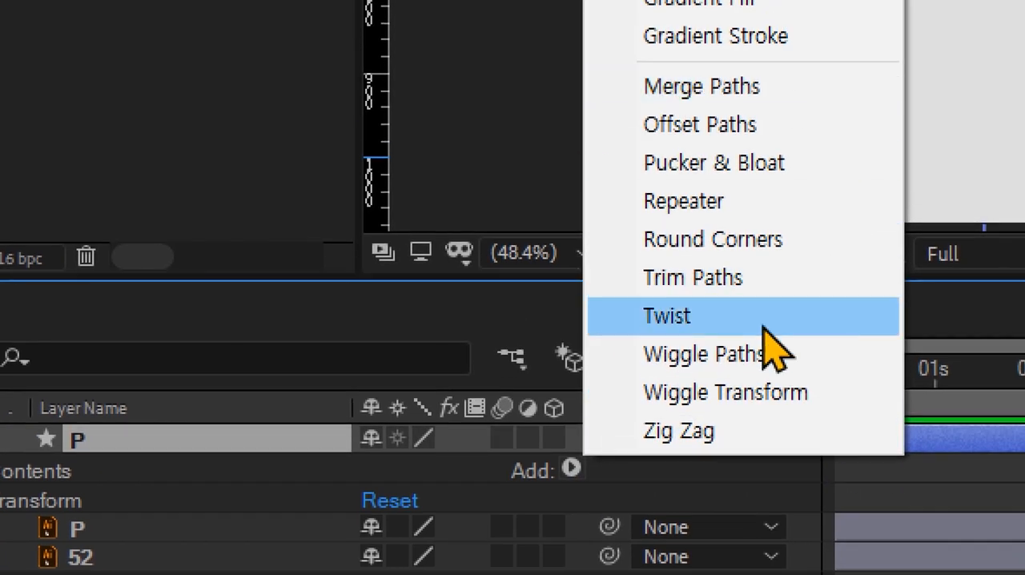
pyautogui.click(746, 280)
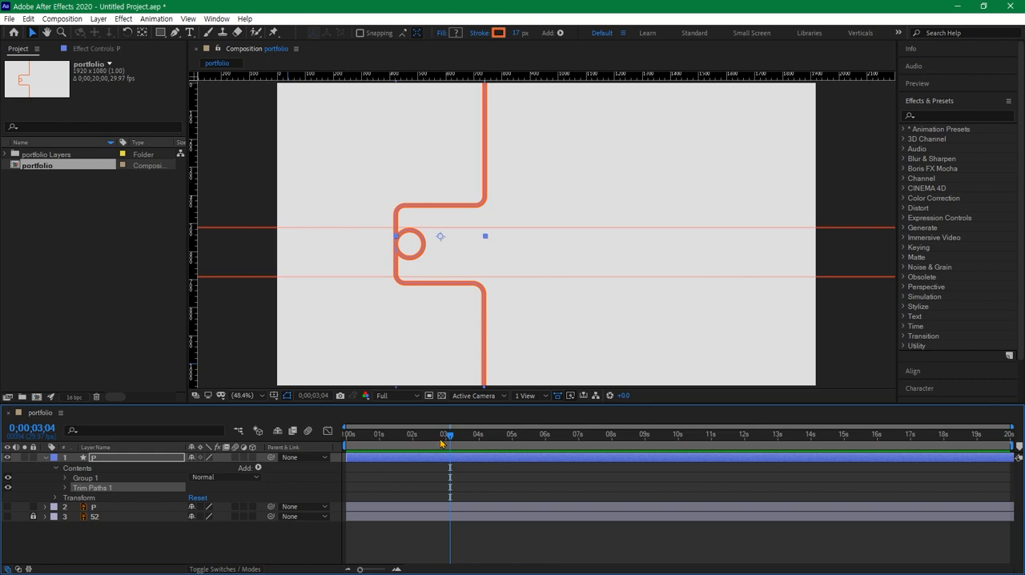
# - Move the current time to 1 second and turn on keyframing for the End property of Trim Paths
pyautogui.moveTo(442, 439); pyautogui.dragTo(345, 437)
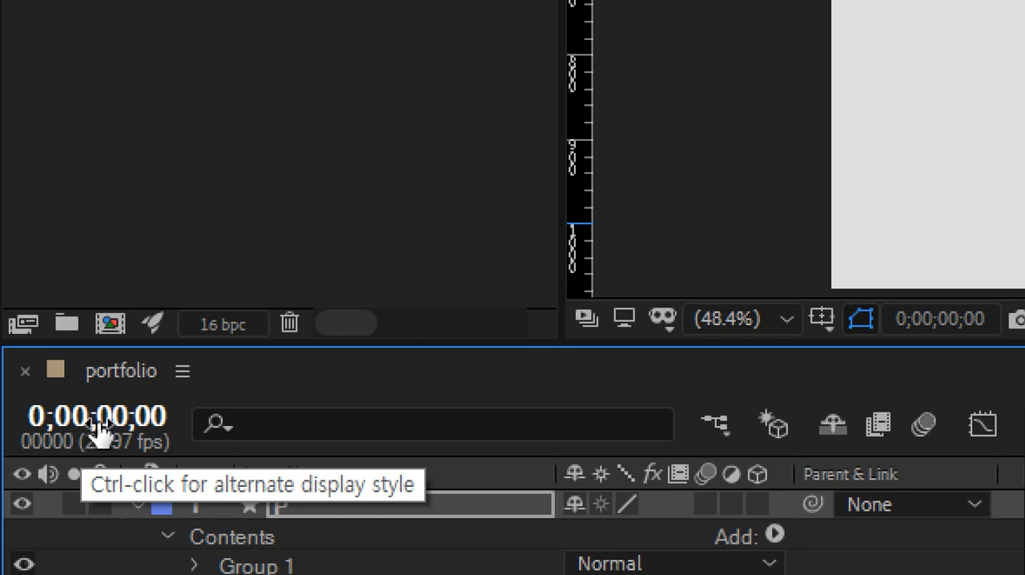
pyautogui.click(96, 425)
pyautogui.write('1')
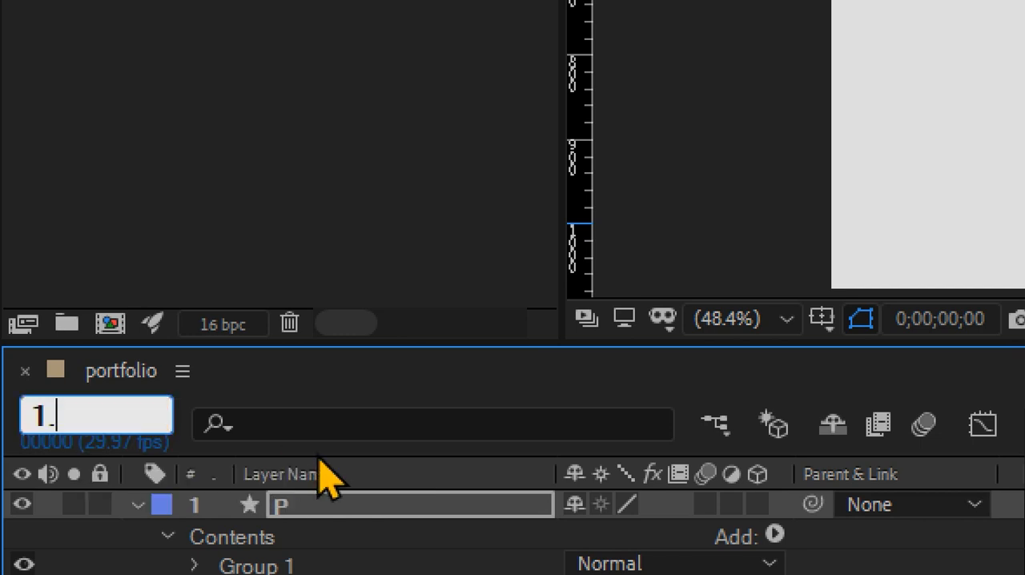
pyautogui.write('.')
pyautogui.press('Return')
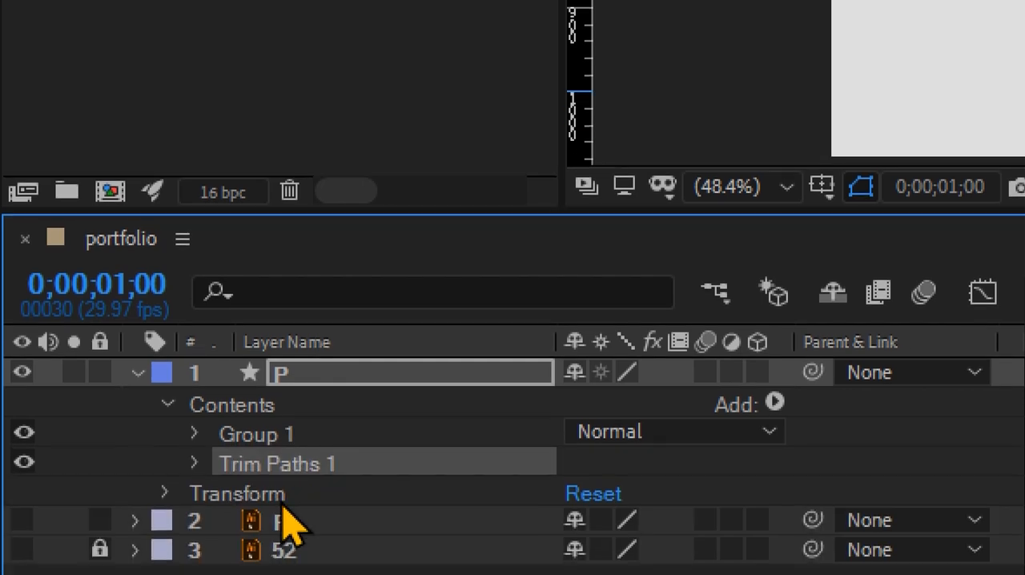
pyautogui.click(196, 463)
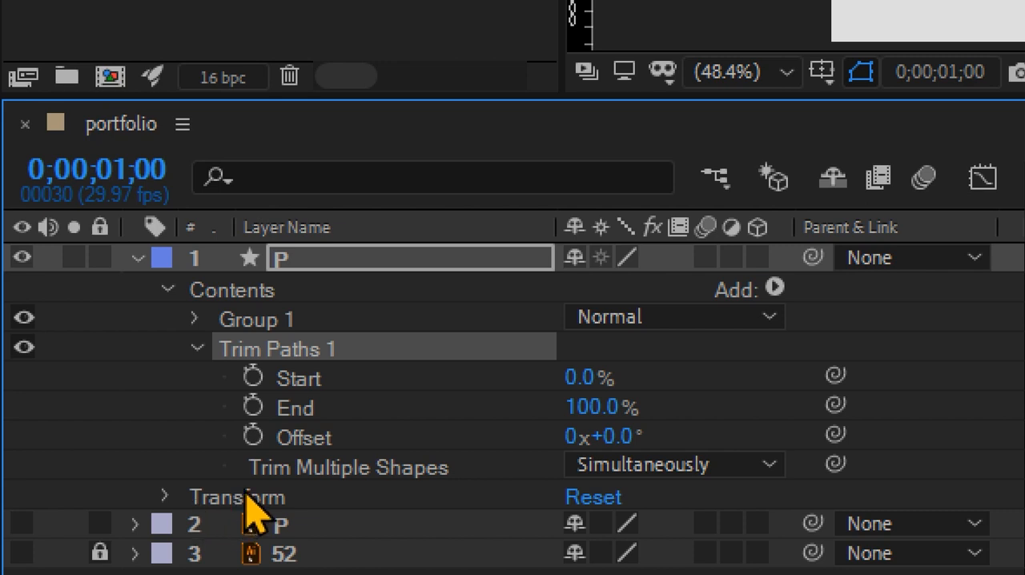
pyautogui.click(254, 417)
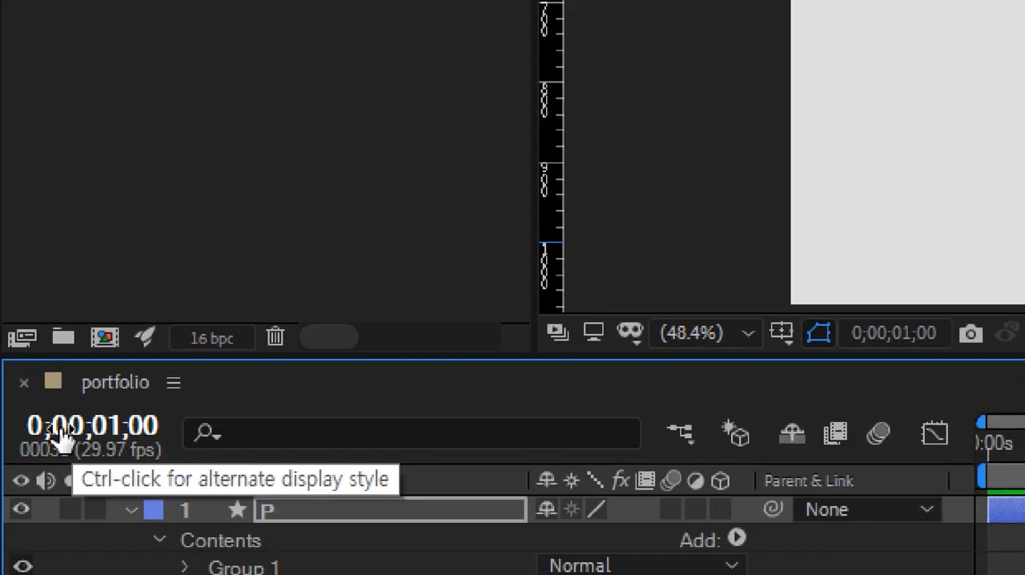
# - Go to 3 seconds and add a second Trim Paths End keyframe at 100%
pyautogui.click(28, 426)
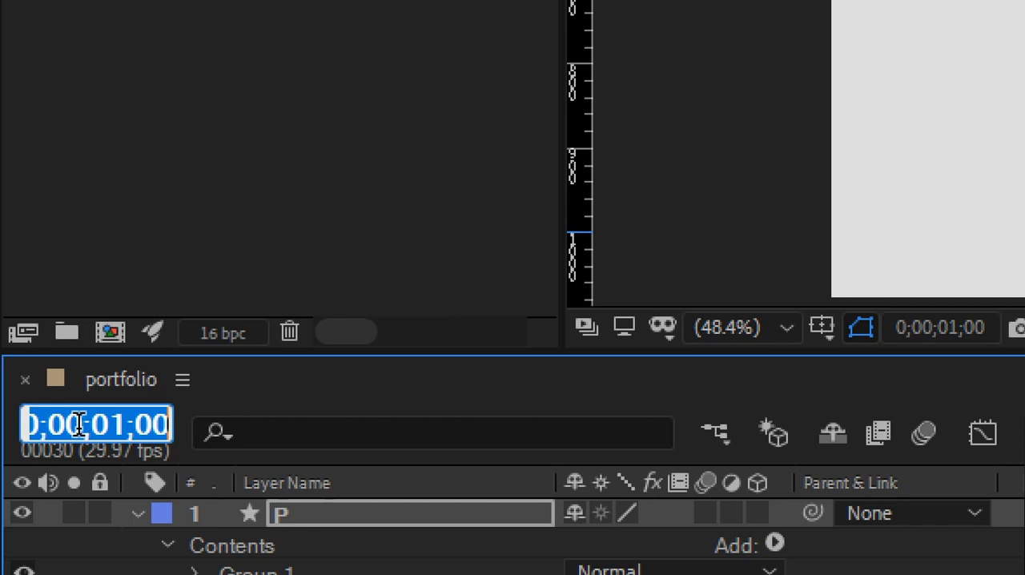
pyautogui.write('3.')
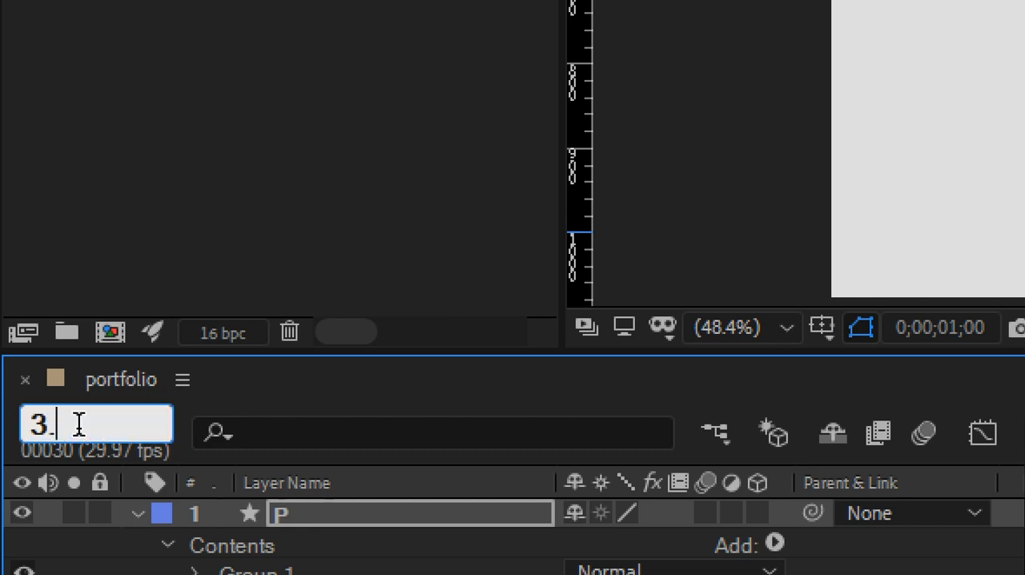
pyautogui.press('Return')
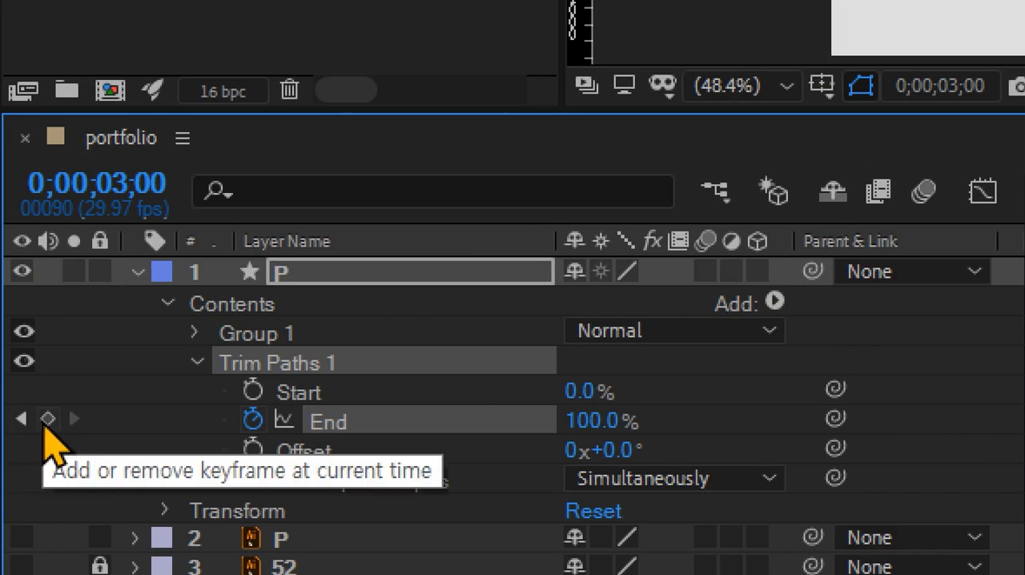
pyautogui.click(45, 422)
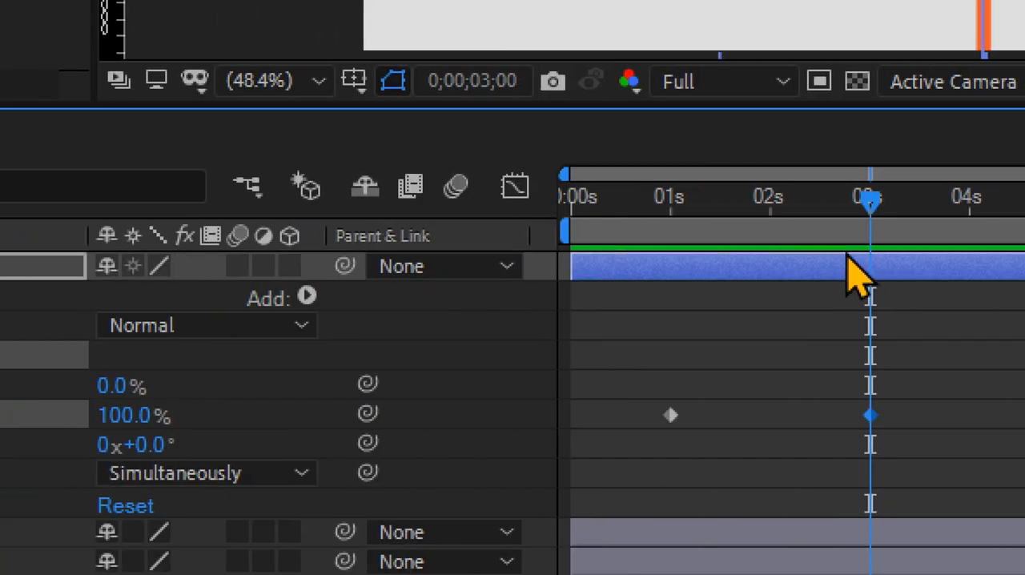
# - Return to the End keyframe at 1 second and set its value to 0%
pyautogui.moveTo(848, 254); pyautogui.dragTo(781, 240)
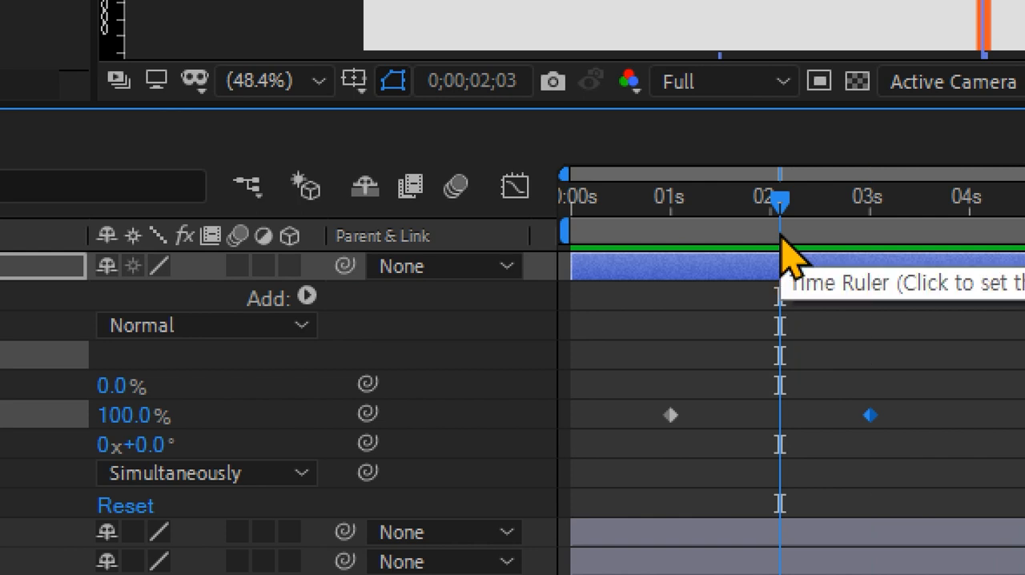
pyautogui.press('j')
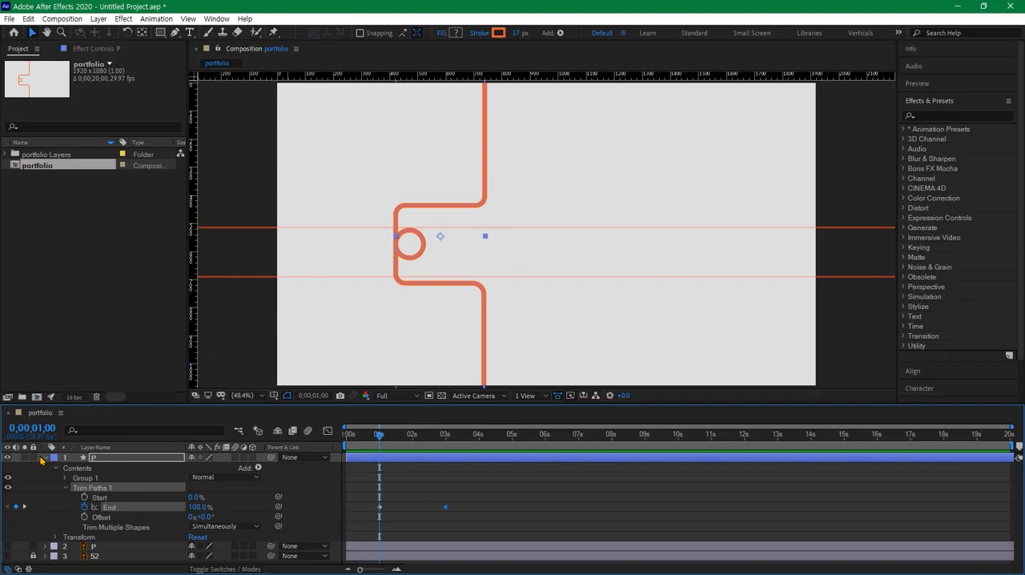
pyautogui.press('k')
pyautogui.press('j')
pyautogui.click(197, 507)
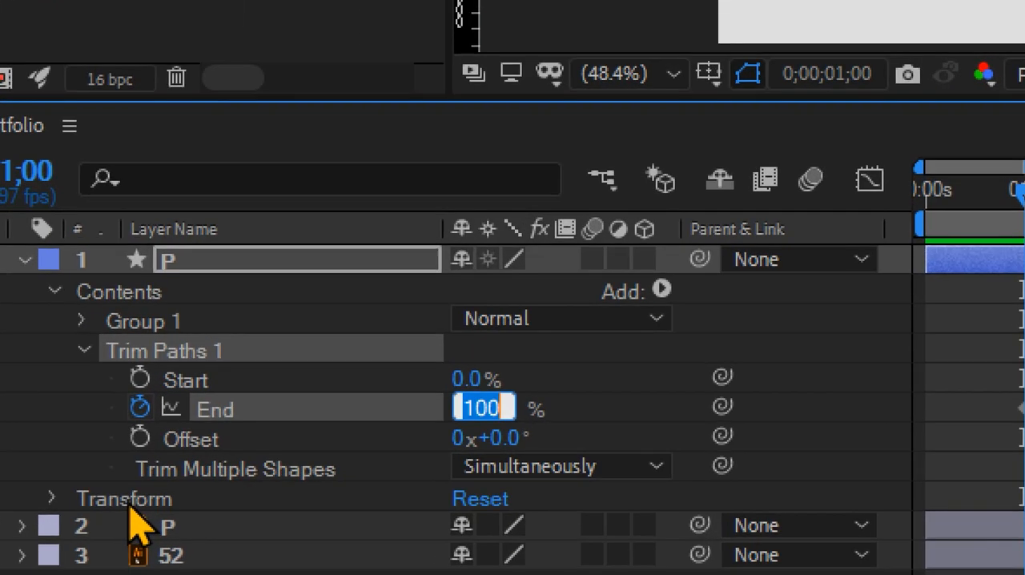
pyautogui.write('0')
pyautogui.press('Return')
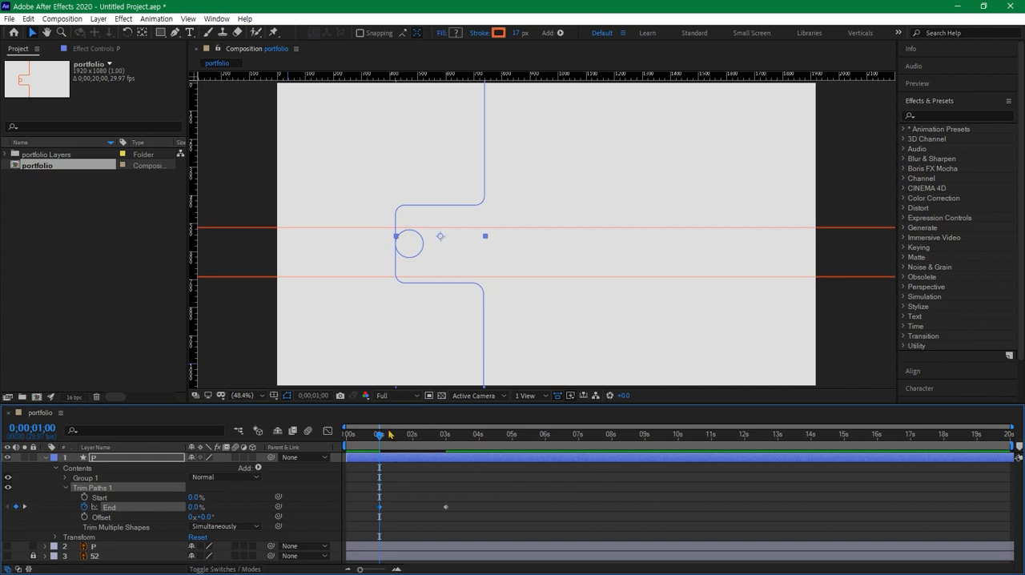
# - Preview the line's drawing animation and move the End keyframe at 3 seconds to about 6 seconds
pyautogui.moveTo(381, 437)
pyautogui.mouseDown()
pyautogui.moveTo(448, 432)
pyautogui.moveTo(355, 434)
pyautogui.moveTo(468, 451)
pyautogui.moveTo(349, 448)
pyautogui.moveTo(443, 454)
pyautogui.moveTo(387, 457)
pyautogui.moveTo(465, 470)
pyautogui.mouseUp()
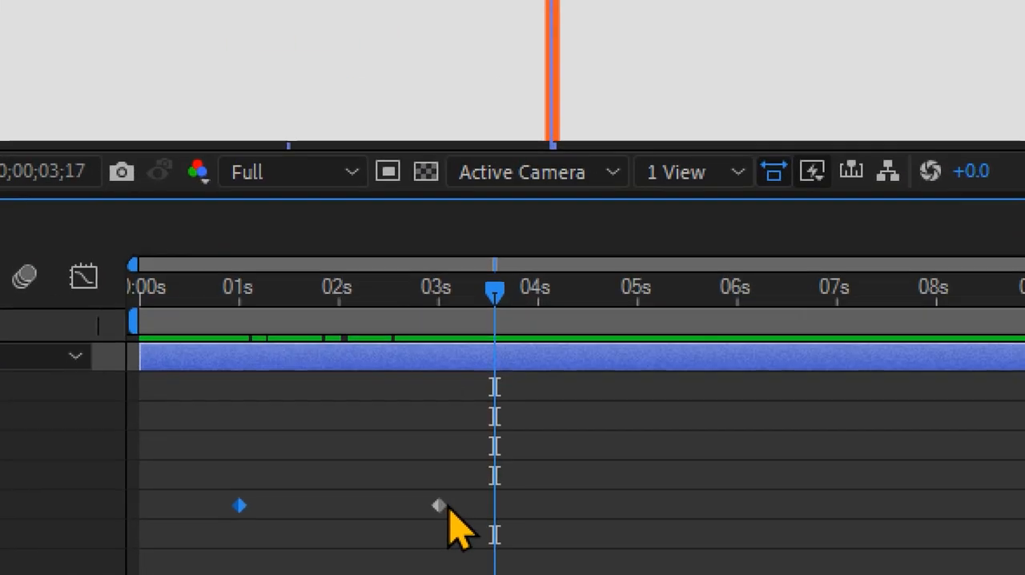
pyautogui.moveTo(439, 506)
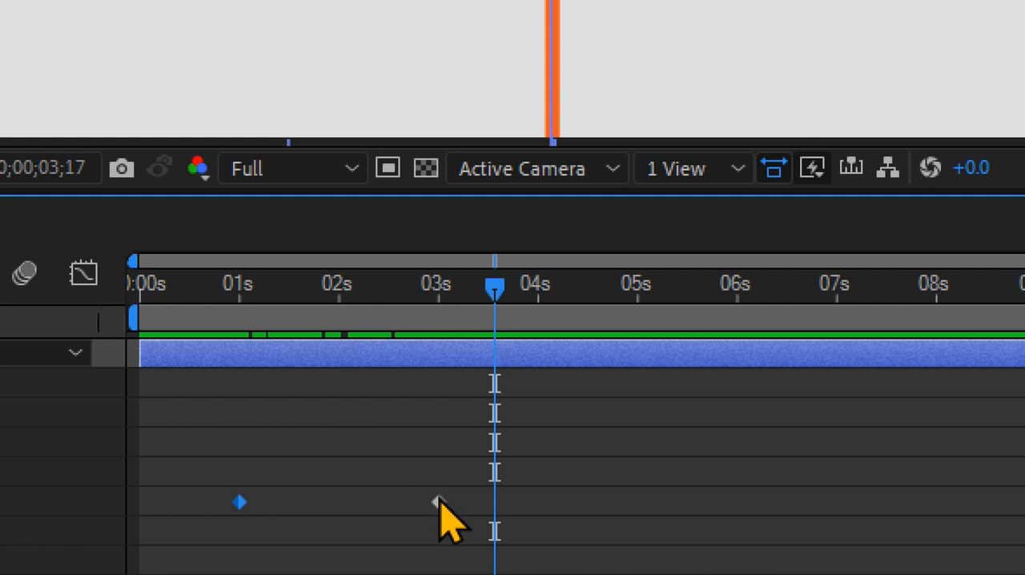
pyautogui.click(439, 503)
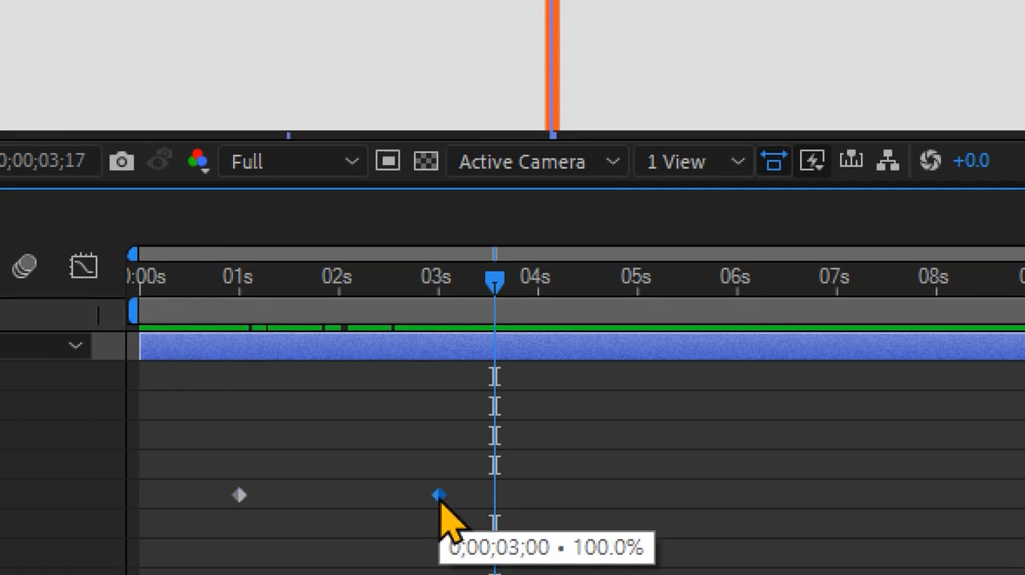
pyautogui.moveTo(438, 502); pyautogui.dragTo(746, 500)
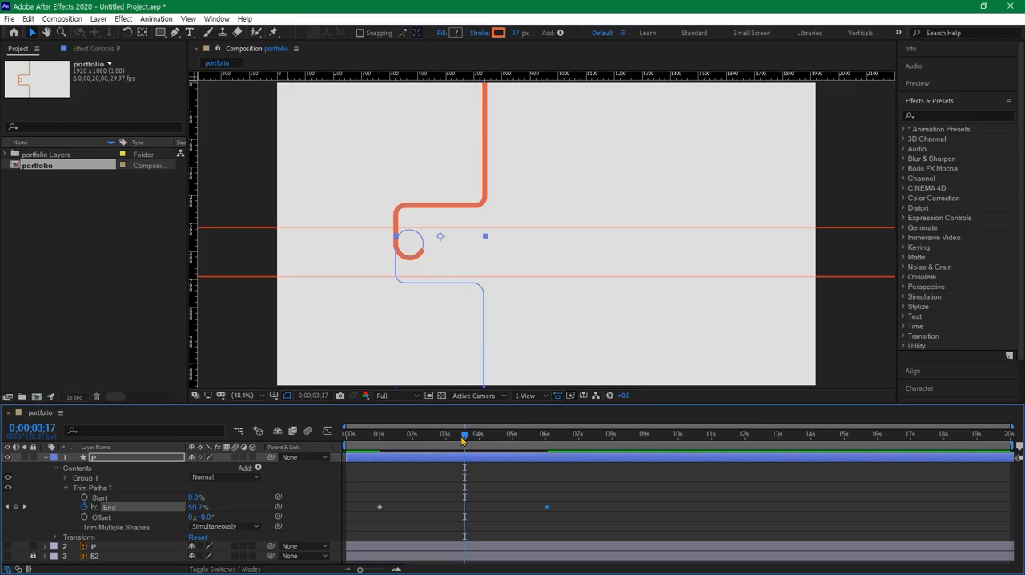
# - Go to 0;00;04;07, where the line nears the lower guide at the p's stem, and add a Trim Paths End keyframe
pyautogui.moveTo(462, 439)
pyautogui.mouseDown()
pyautogui.moveTo(365, 438)
pyautogui.moveTo(483, 452)
pyautogui.mouseUp()
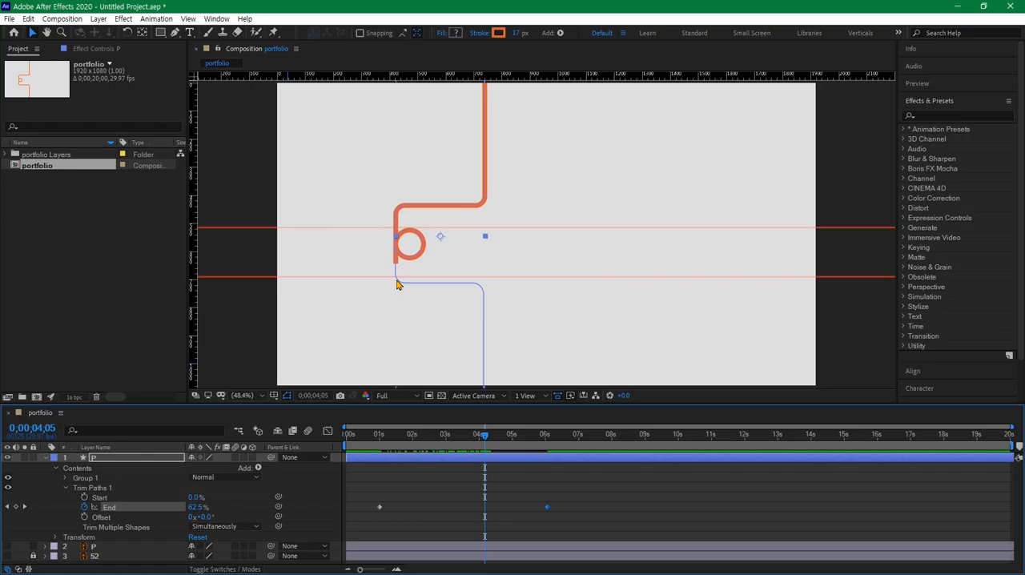
pyautogui.scroll(4, 393, 285)
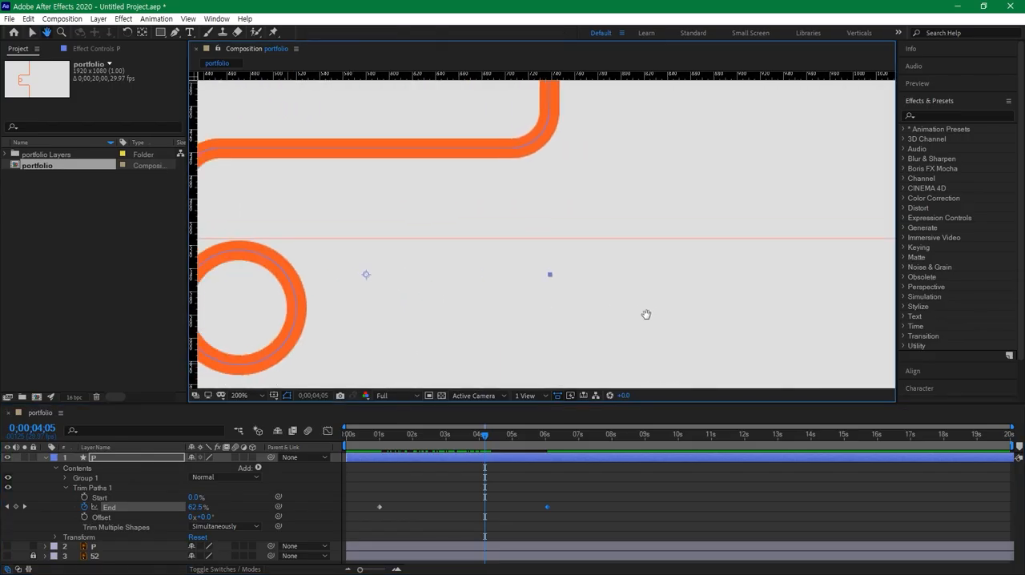
pyautogui.moveTo(519, 333); pyautogui.dragTo(629, 217)
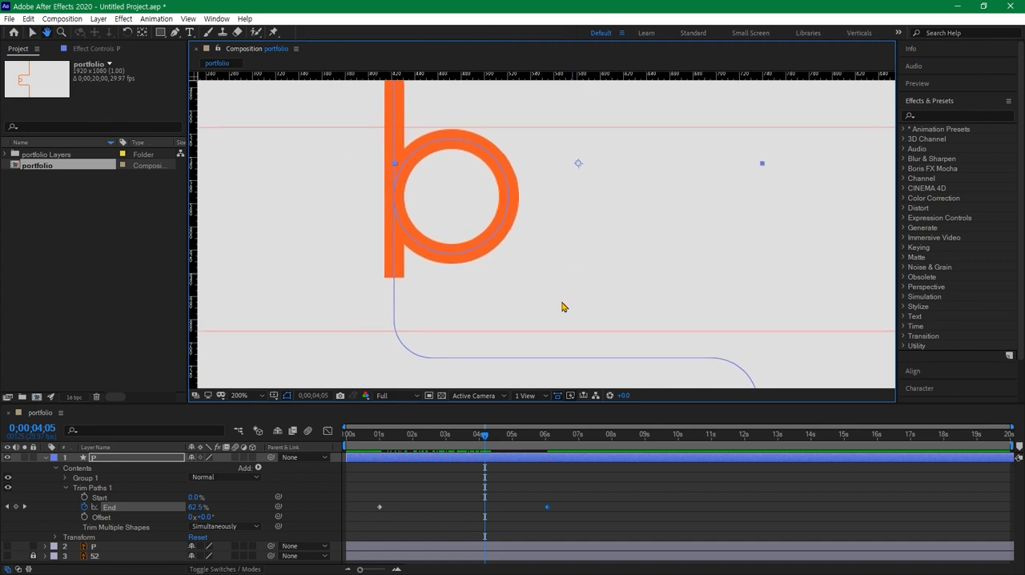
pyautogui.moveTo(478, 438)
pyautogui.mouseDown()
pyautogui.moveTo(451, 440)
pyautogui.moveTo(491, 448)
pyautogui.mouseUp()
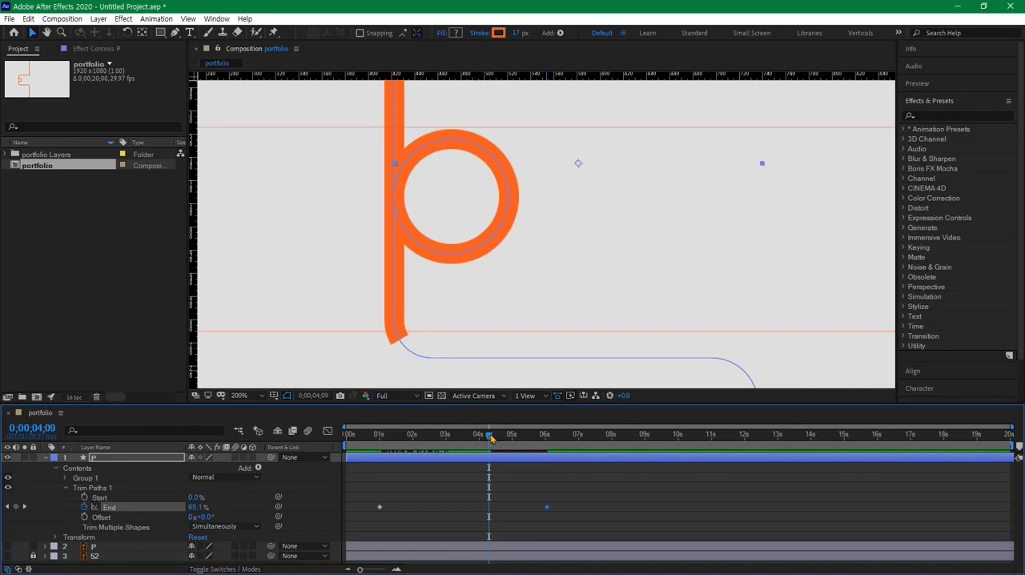
pyautogui.moveTo(490, 437); pyautogui.dragTo(487, 438)
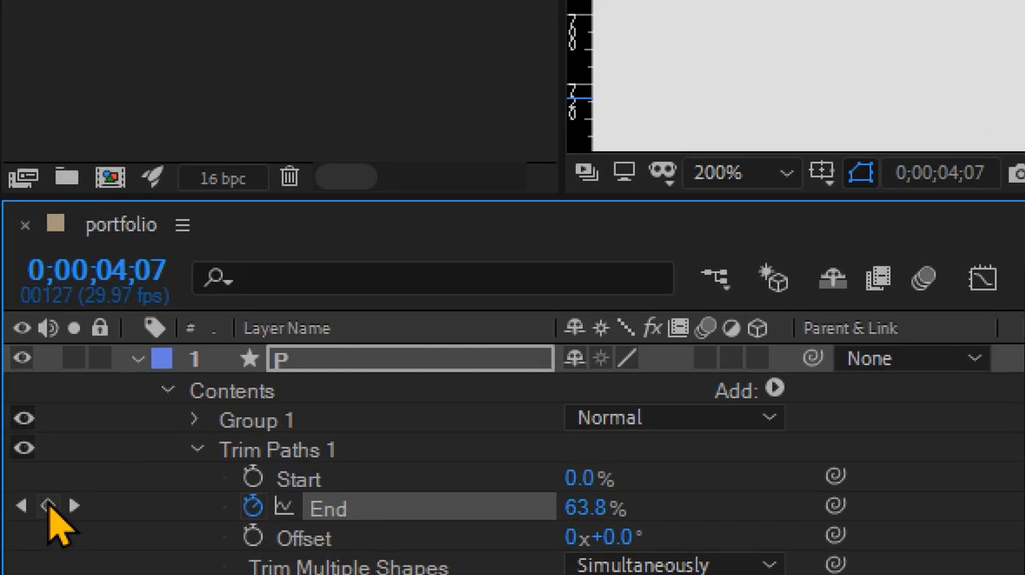
pyautogui.click(48, 506)
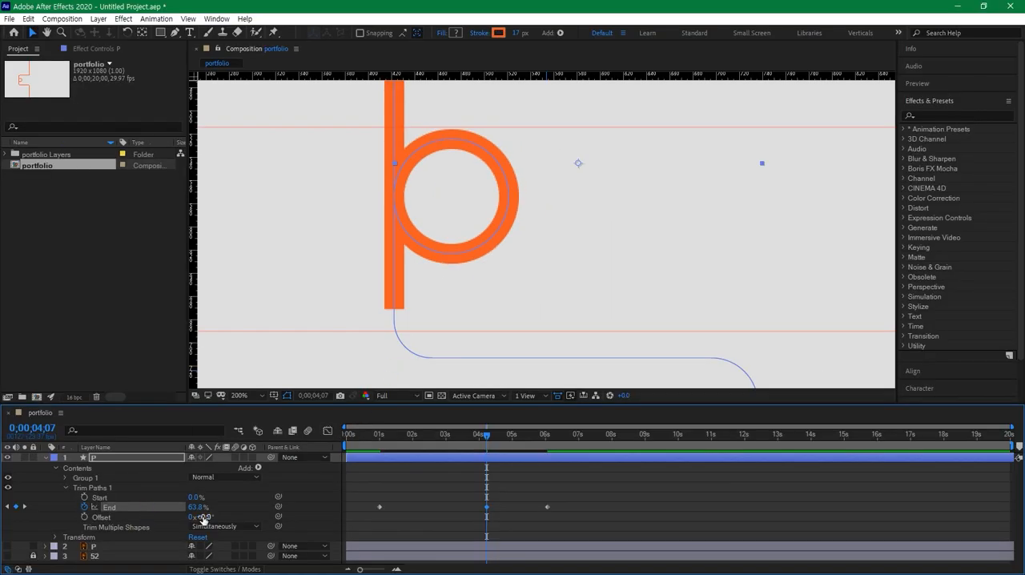
# - Fine-tune the End value of the keyframe at 0;00;04;07 to 64.4% so the stem ends near the lower guide
pyautogui.moveTo(196, 508); pyautogui.dragTo(197, 508)
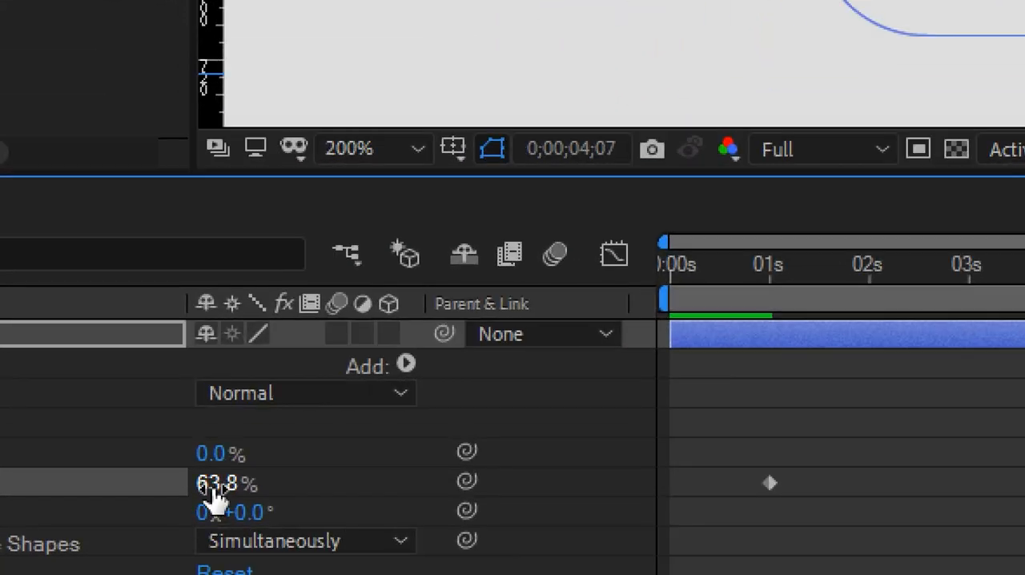
pyautogui.moveTo(218, 486); pyautogui.dragTo(222, 486)
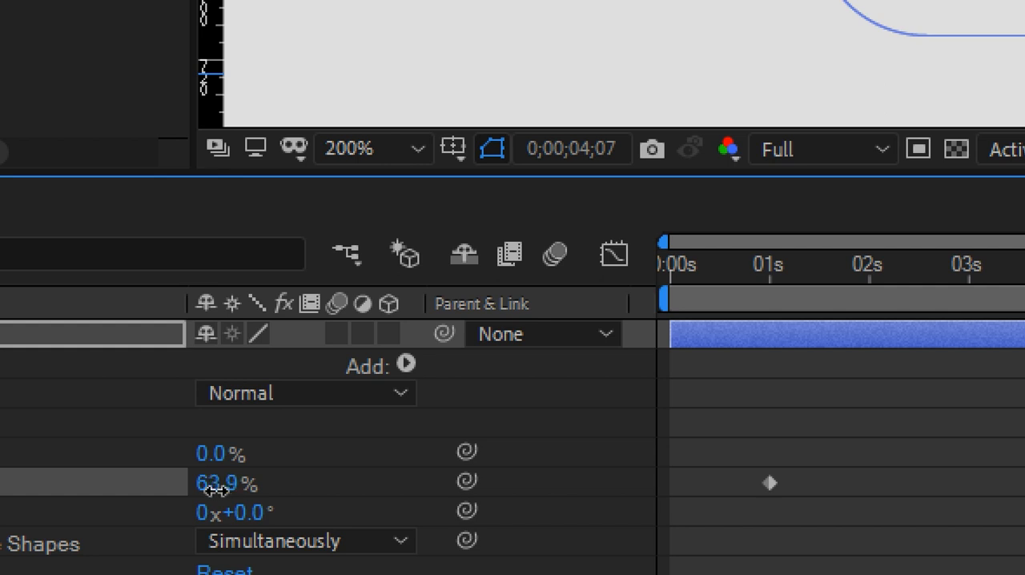
pyautogui.moveTo(216, 488); pyautogui.dragTo(193, 509)
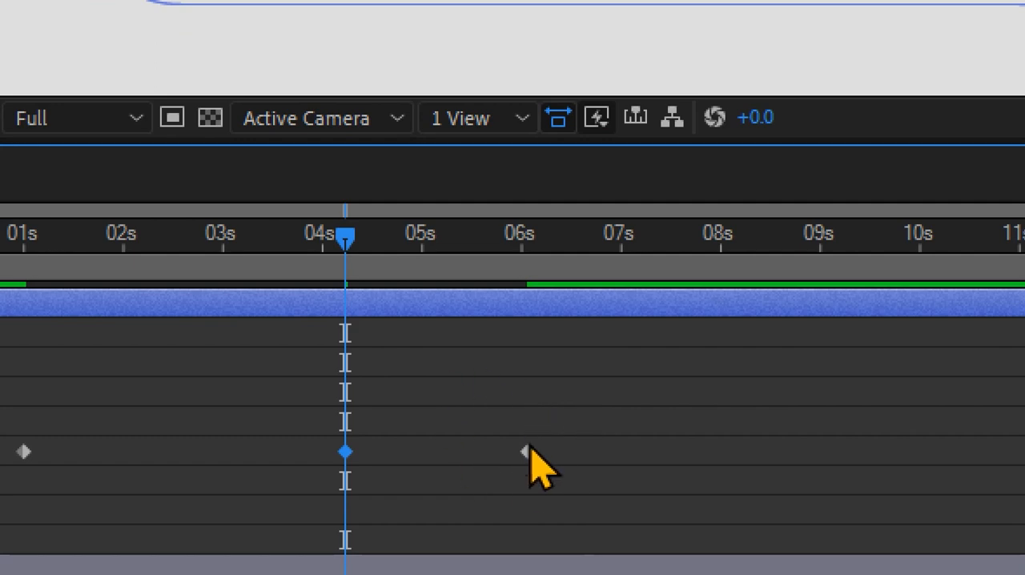
# - Move the last End keyframe to about 9 seconds and scrub through the line's drawing animation from 1 second
pyautogui.moveTo(528, 452); pyautogui.dragTo(820, 451)
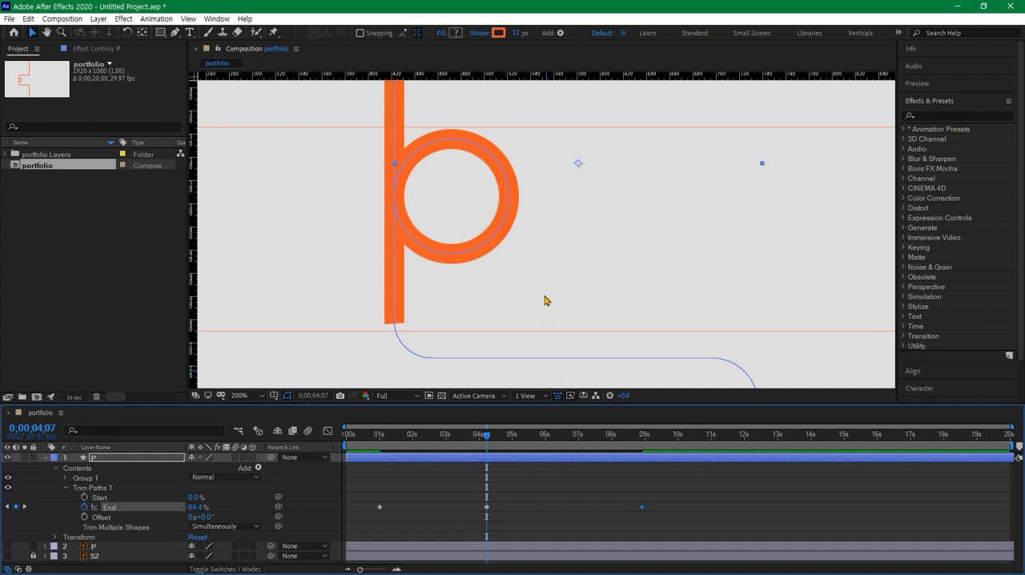
pyautogui.hotkey('shift', '/')
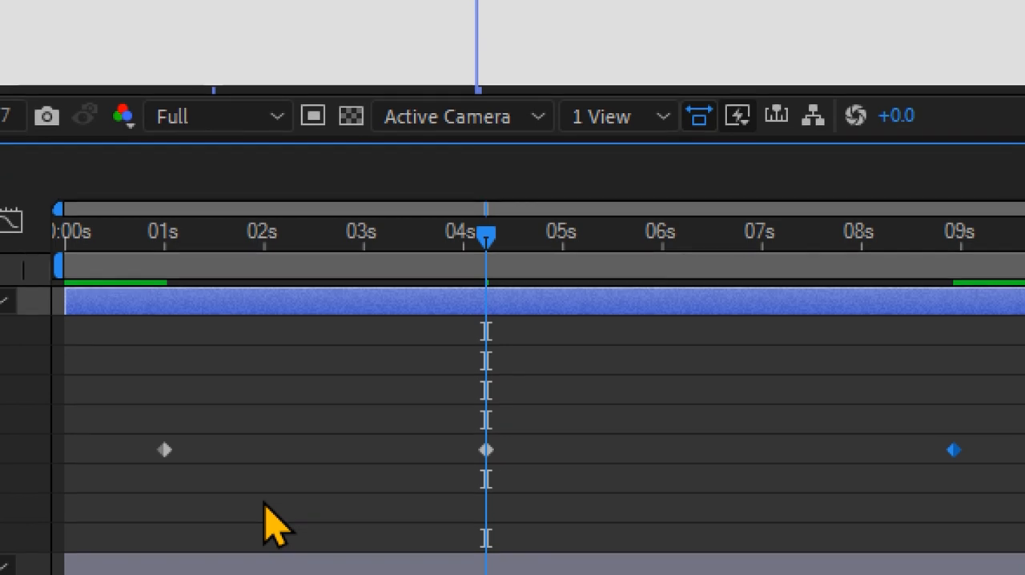
pyautogui.moveTo(487, 251); pyautogui.dragTo(170, 291)
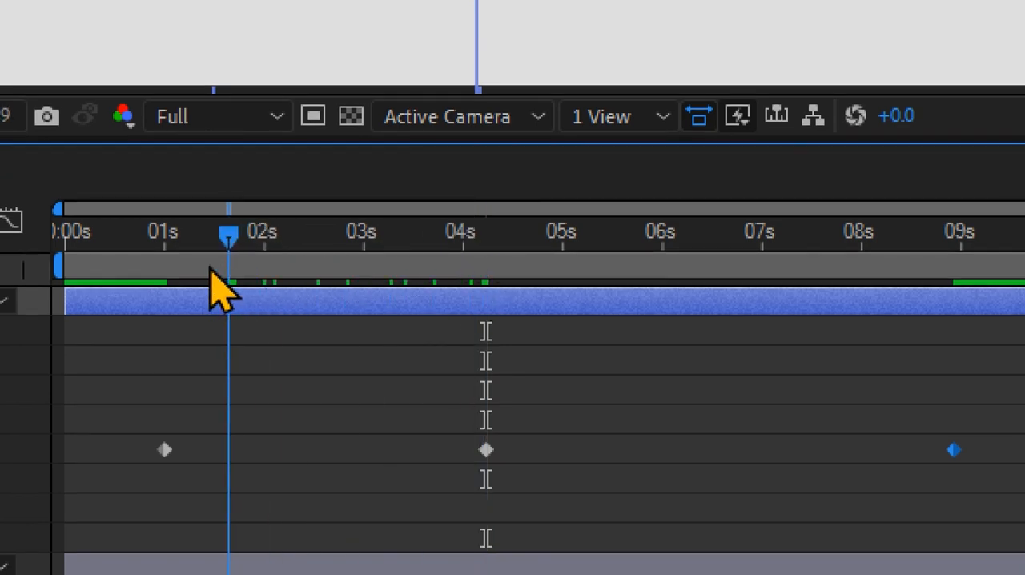
pyautogui.moveTo(381, 453); pyautogui.dragTo(489, 451)
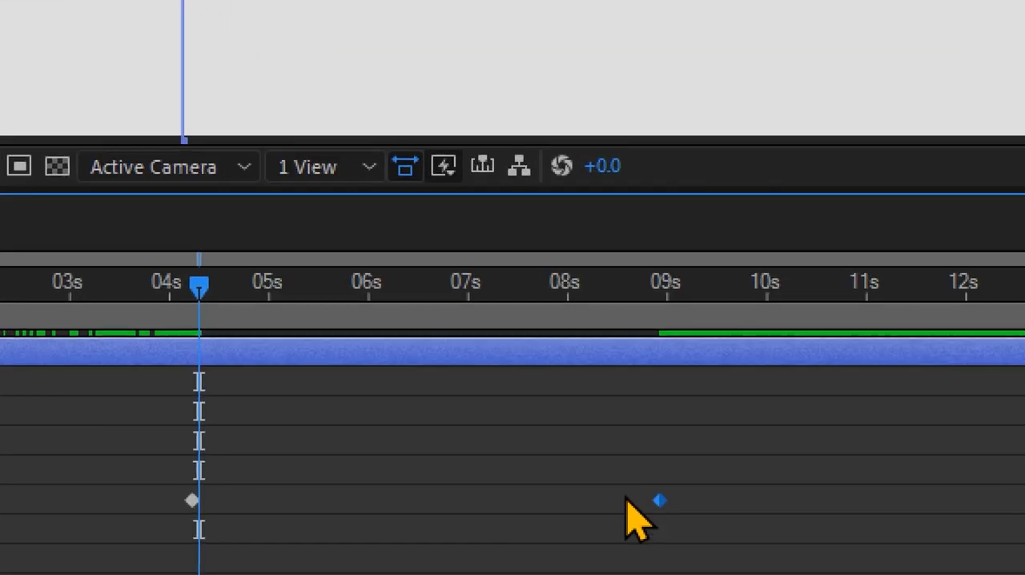
# - Delete the last End keyframe near 9 seconds and scrub past the remaining one to check that the line stops at the stem
pyautogui.moveTo(627, 495); pyautogui.dragTo(701, 502)
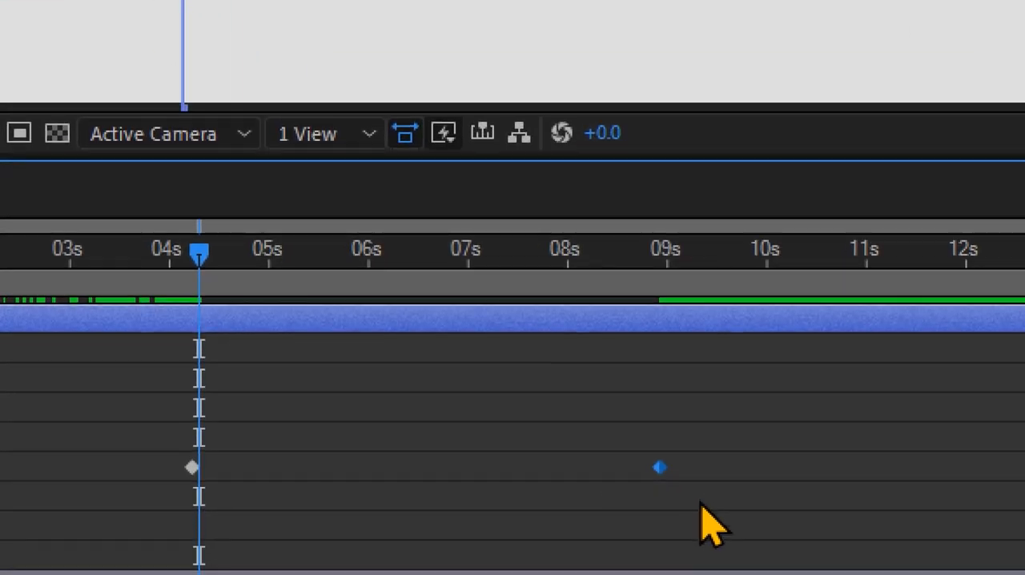
pyautogui.press('Delete')
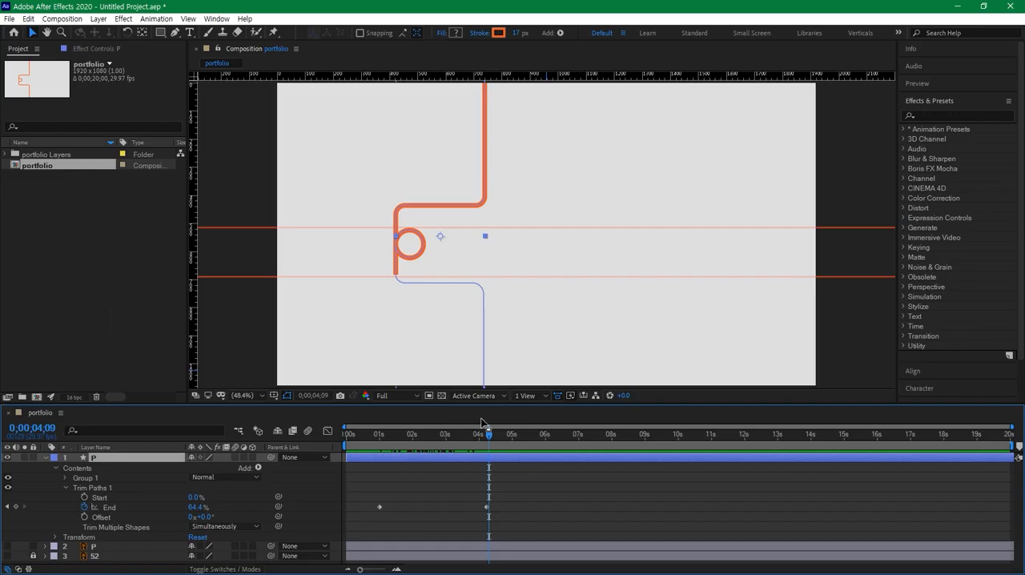
pyautogui.press('.')
pyautogui.moveTo(458, 330); pyautogui.dragTo(505, 322)
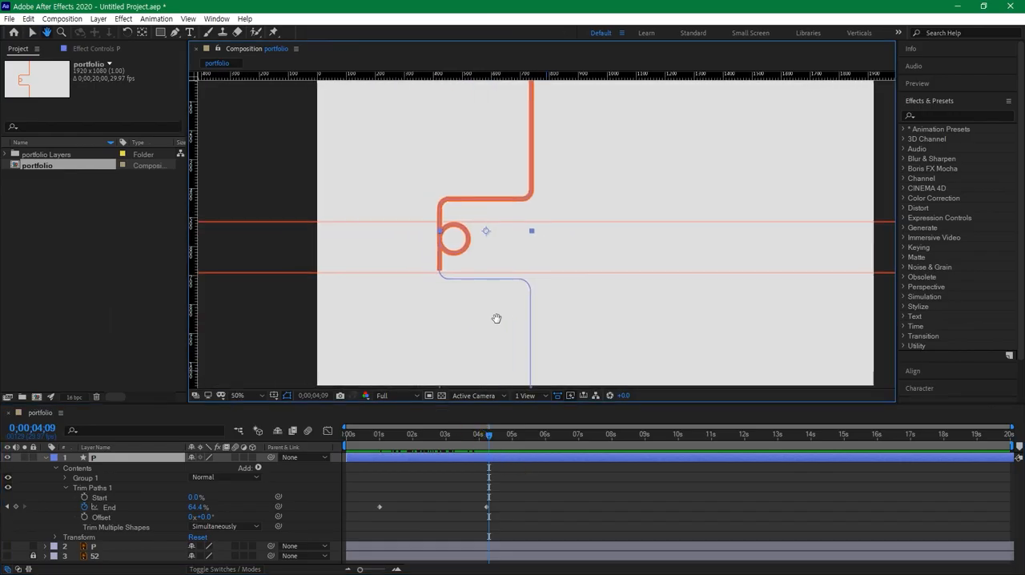
pyautogui.moveTo(488, 403)
pyautogui.mouseDown()
pyautogui.moveTo(474, 463)
pyautogui.moveTo(414, 463)
pyautogui.moveTo(585, 480)
pyautogui.moveTo(463, 485)
pyautogui.moveTo(517, 489)
pyautogui.mouseUp()
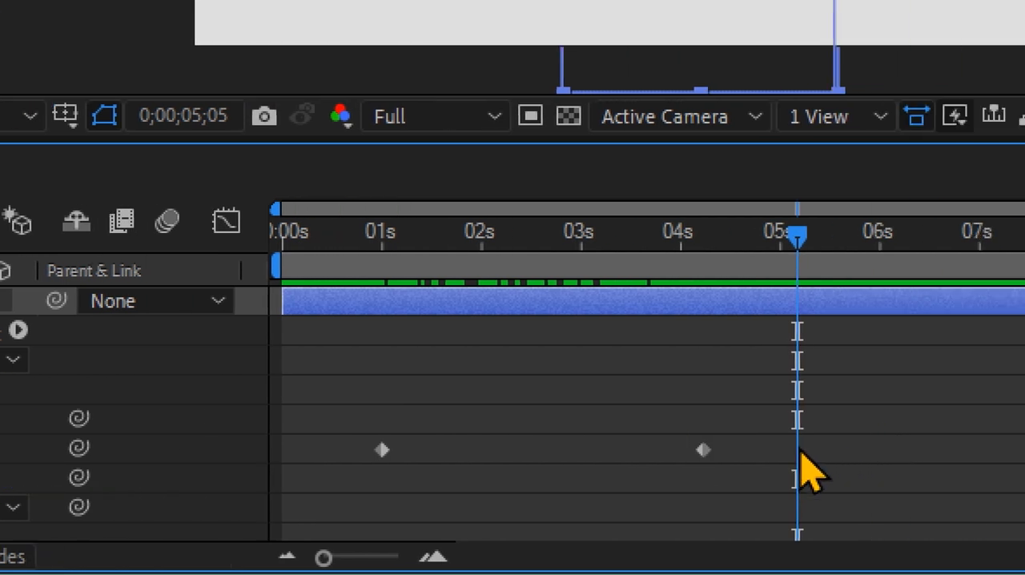
# - Turn on keyframing for Trim Paths Start at 0;00;04;07 and move its keyframe back to about 2.7 seconds
pyautogui.press('j')
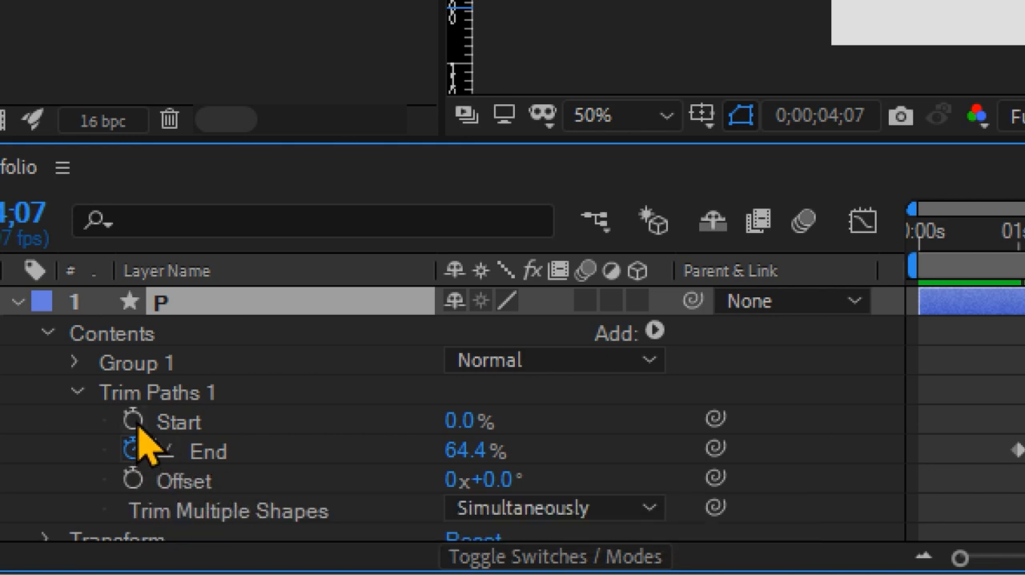
pyautogui.click(133, 421)
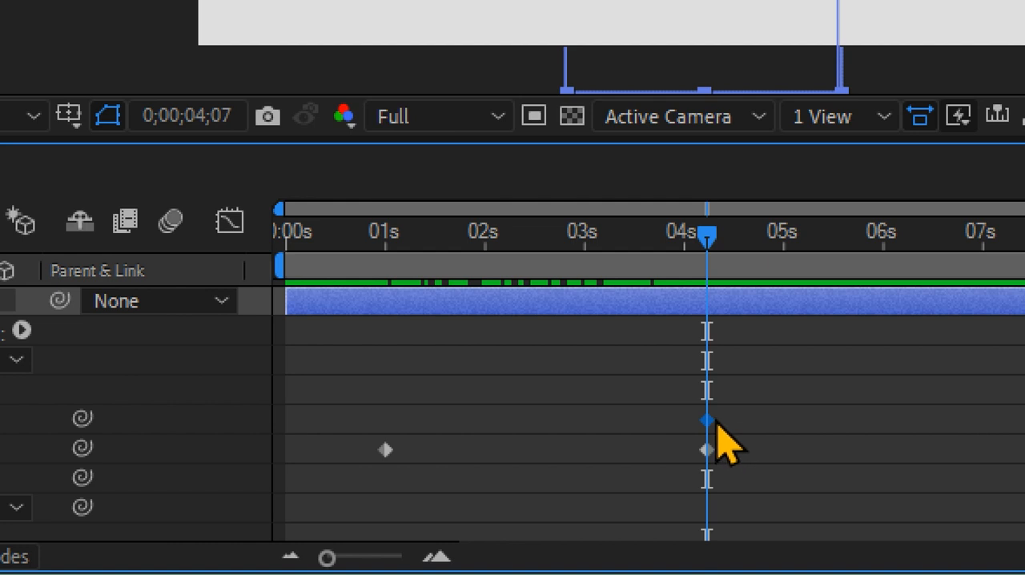
pyautogui.moveTo(706, 419); pyautogui.dragTo(560, 419)
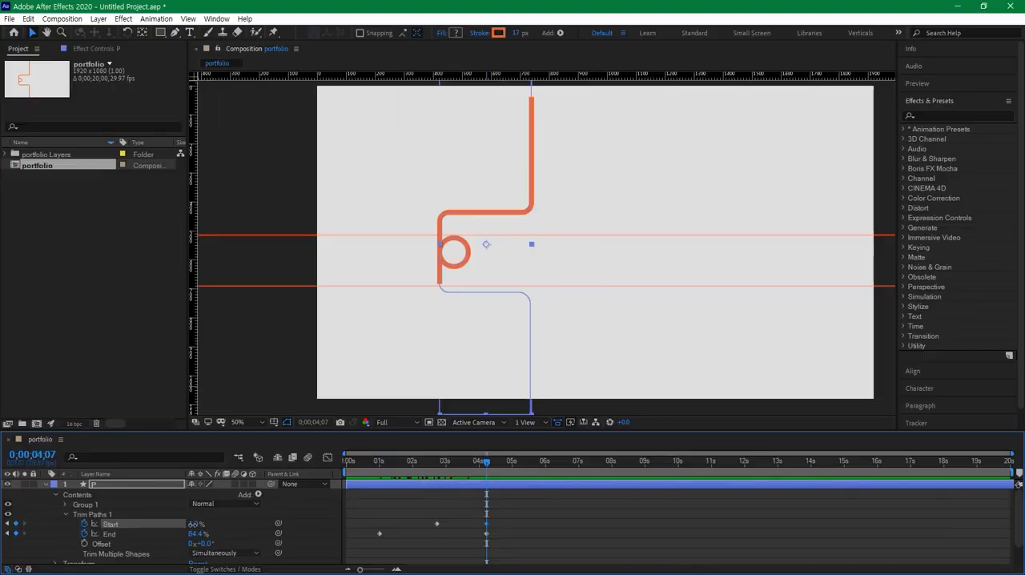
# - Set the Trim Paths Start value at 0;00;04;07 to 44.2% so that only the p's bowl and stem remain
pyautogui.moveTo(193, 524); pyautogui.dragTo(194, 523)
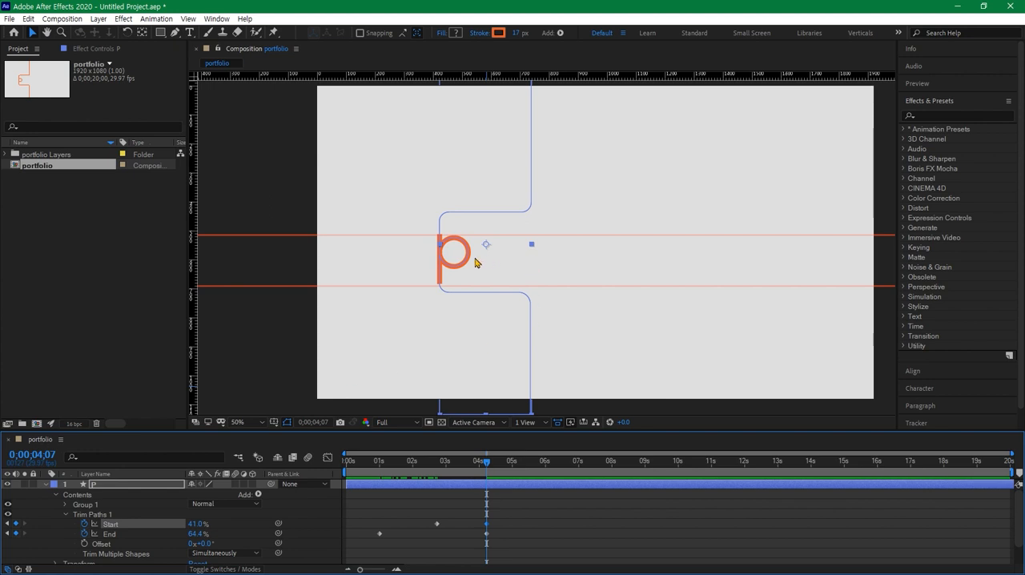
pyautogui.scroll(2, 475, 261)
pyautogui.press('space')
pyautogui.moveTo(380, 276); pyautogui.dragTo(693, 286)
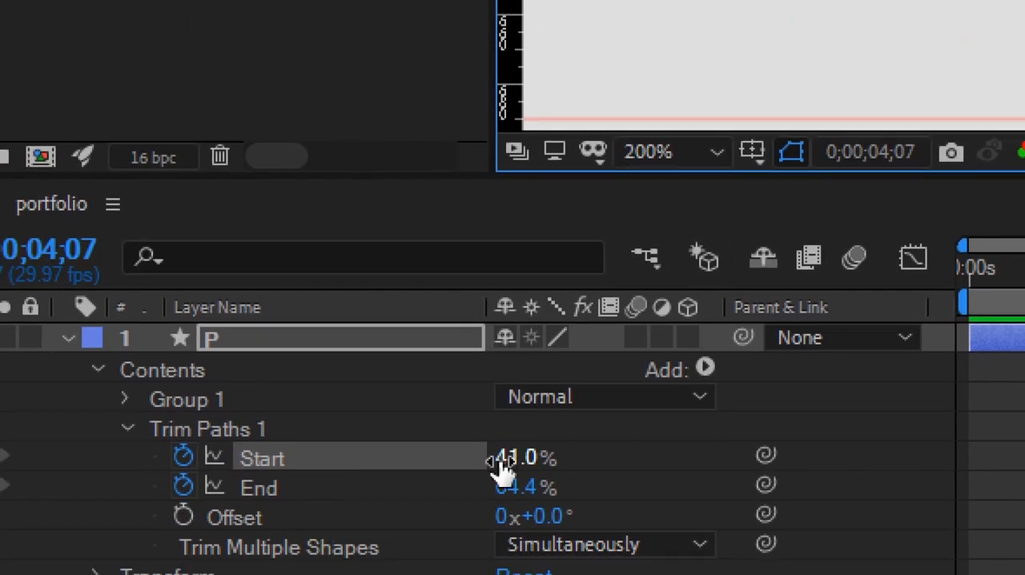
pyautogui.moveTo(510, 458); pyautogui.dragTo(517, 458)
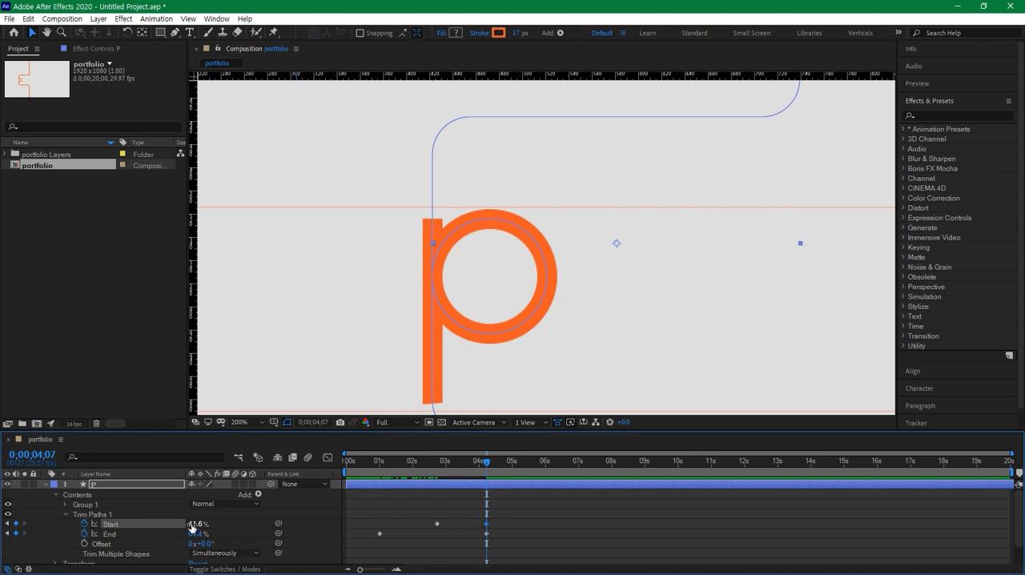
pyautogui.moveTo(193, 523); pyautogui.dragTo(193, 524)
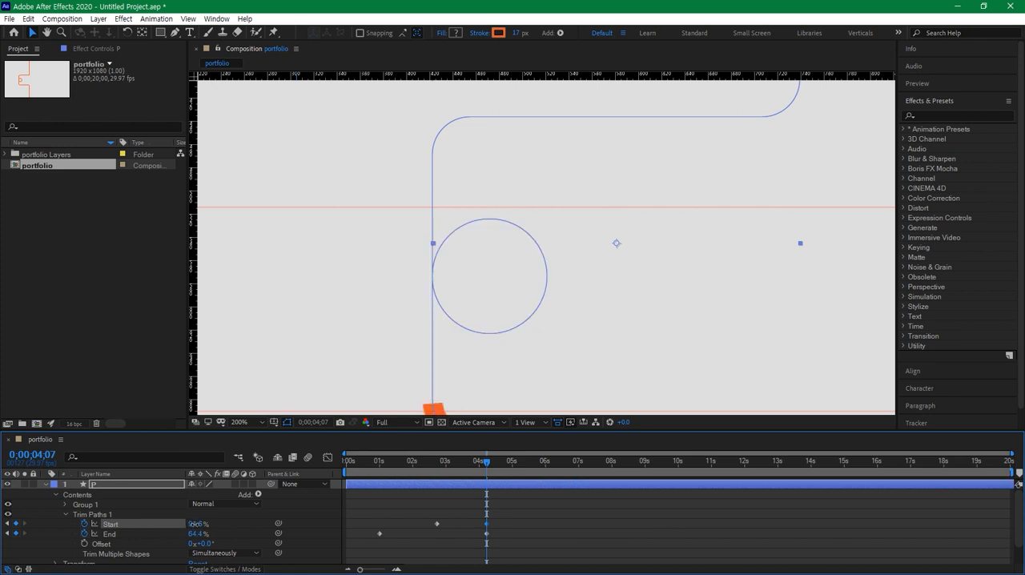
pyautogui.hotkey('ctrl', 'z')
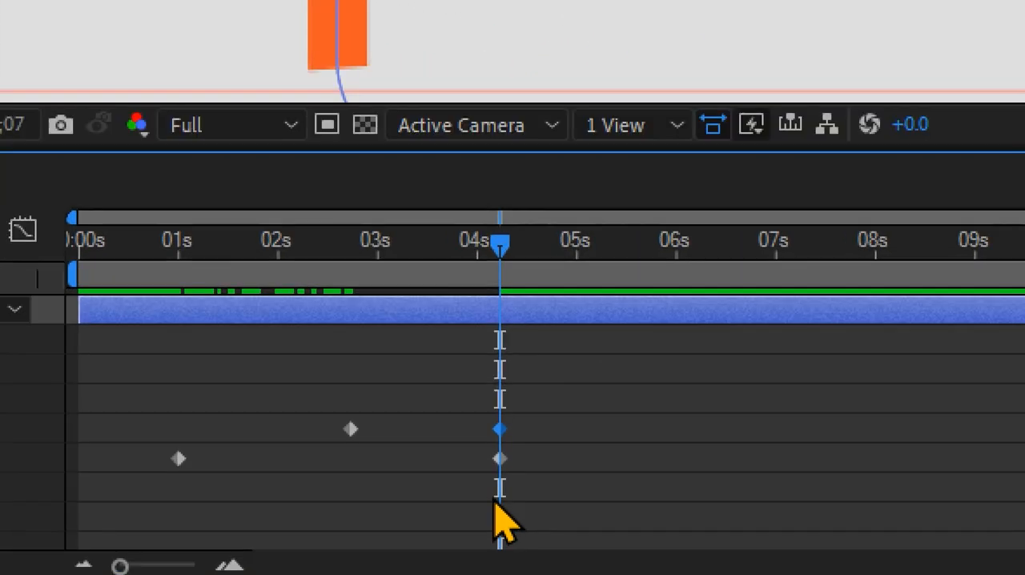
# - Deselect the layer, fit the composition in view, and preview the p's drawing animation from the beginning
pyautogui.click(502, 537)
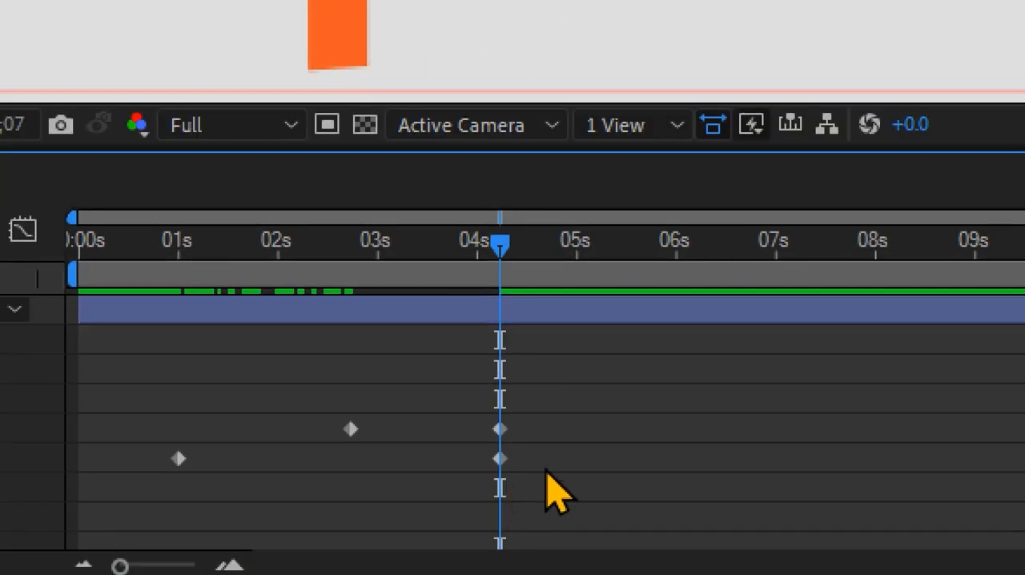
pyautogui.moveTo(498, 250); pyautogui.dragTo(423, 315)
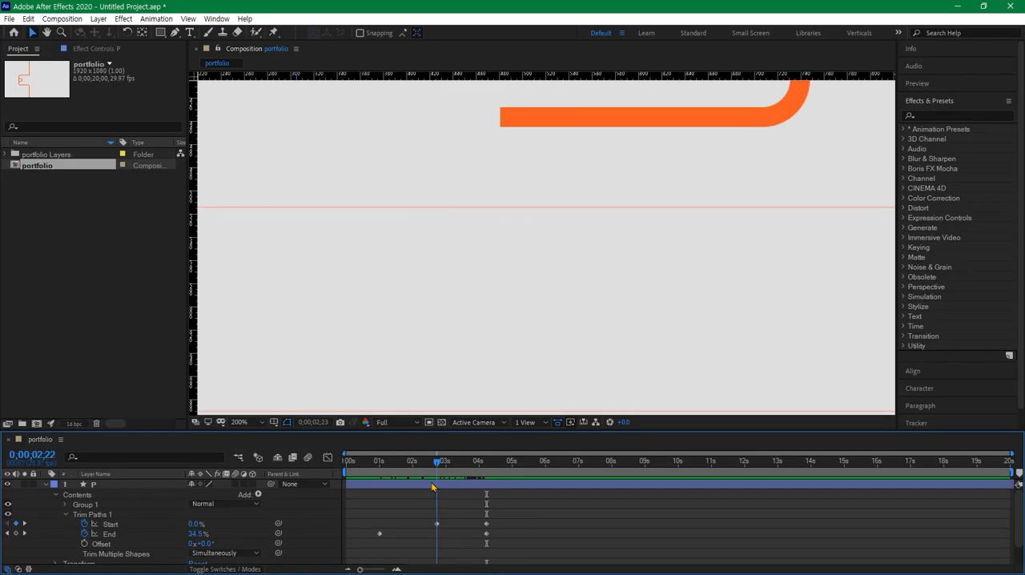
pyautogui.moveTo(433, 487); pyautogui.dragTo(432, 486)
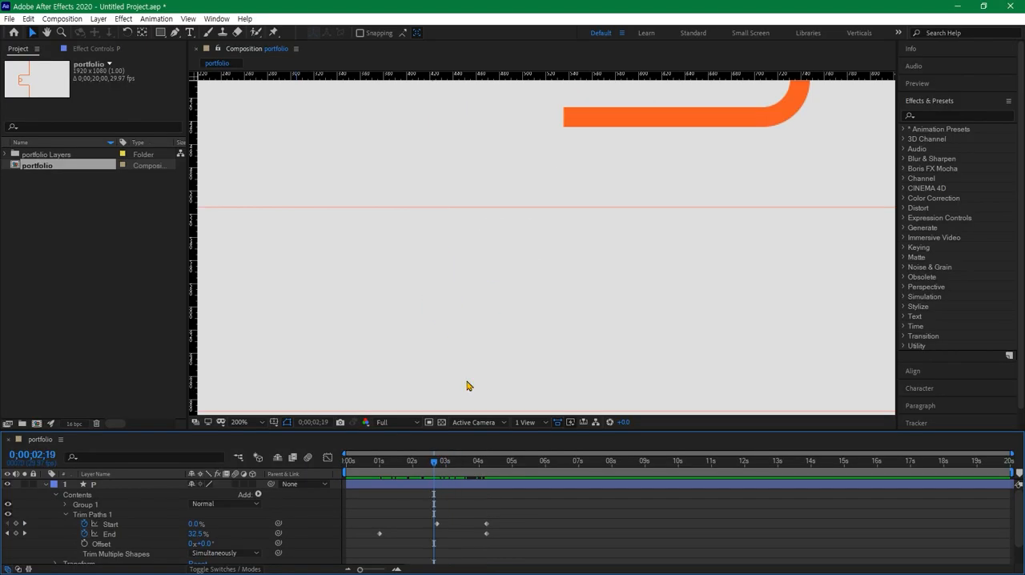
pyautogui.hotkey('shift', '/')
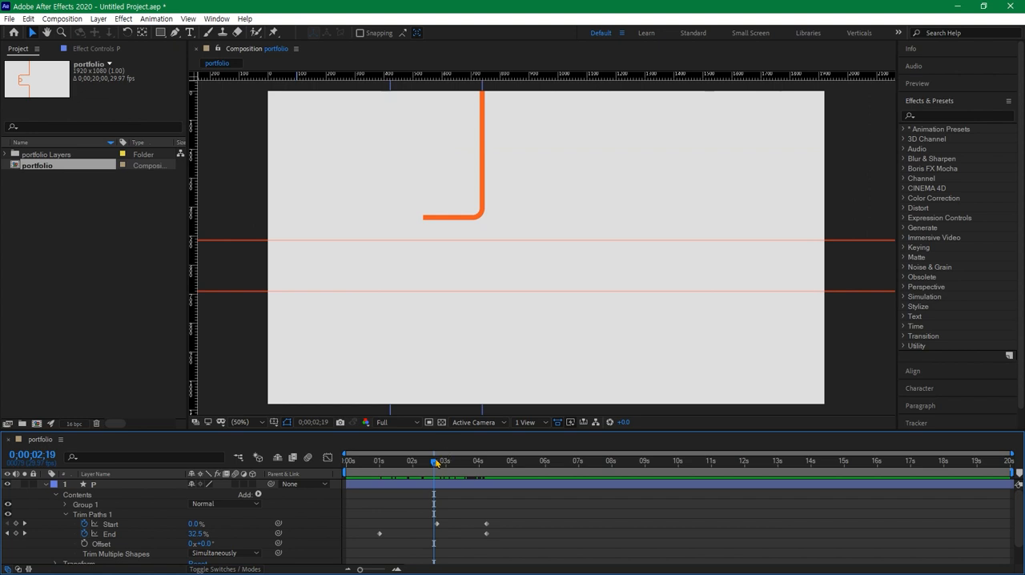
pyautogui.moveTo(436, 462)
pyautogui.mouseDown()
pyautogui.moveTo(349, 461)
pyautogui.moveTo(559, 461)
pyautogui.moveTo(368, 462)
pyautogui.moveTo(318, 474)
pyautogui.mouseUp()
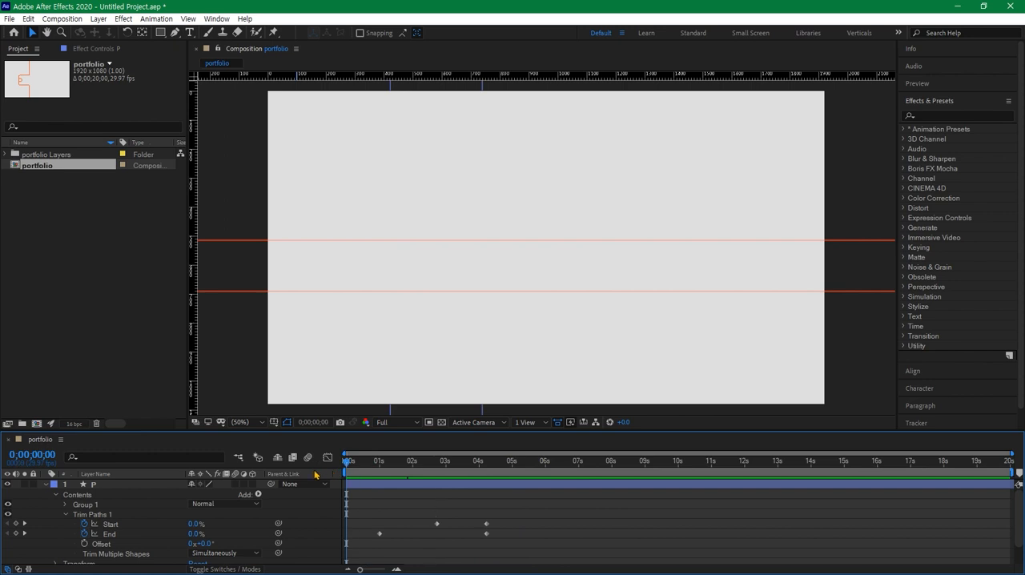
pyautogui.press('space')
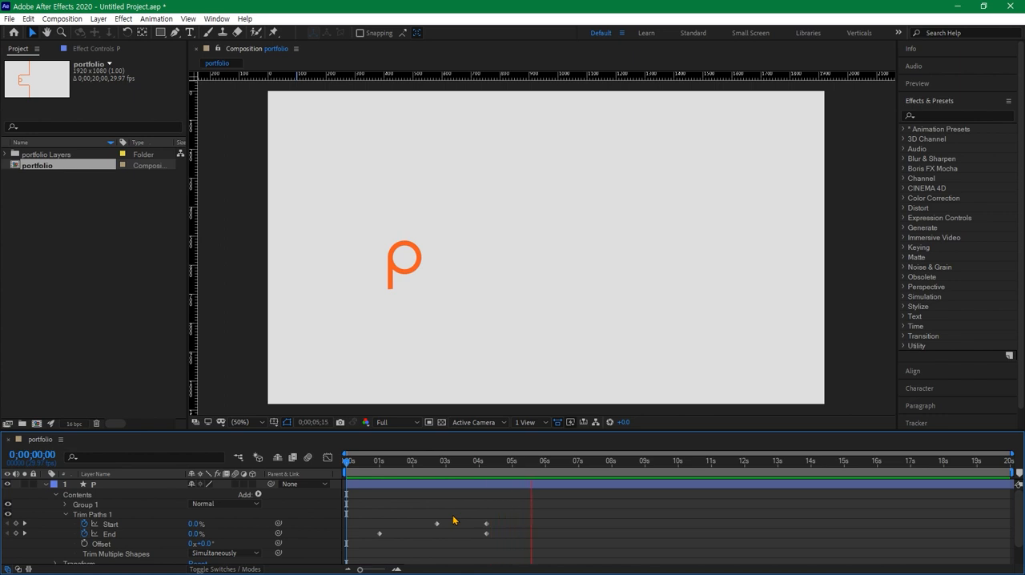
pyautogui.press('space')
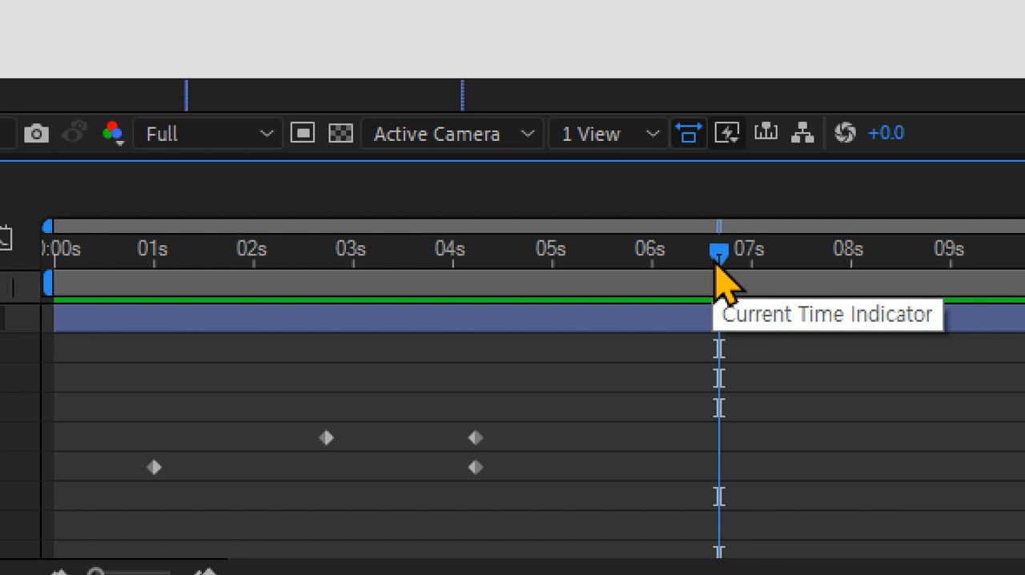
# - Move the last Start and End keyframes to about 4 seconds and the first Start keyframe to about 2.4 seconds
pyautogui.moveTo(715, 266); pyautogui.dragTo(727, 257)
pyautogui.moveTo(464, 367); pyautogui.dragTo(453, 468)
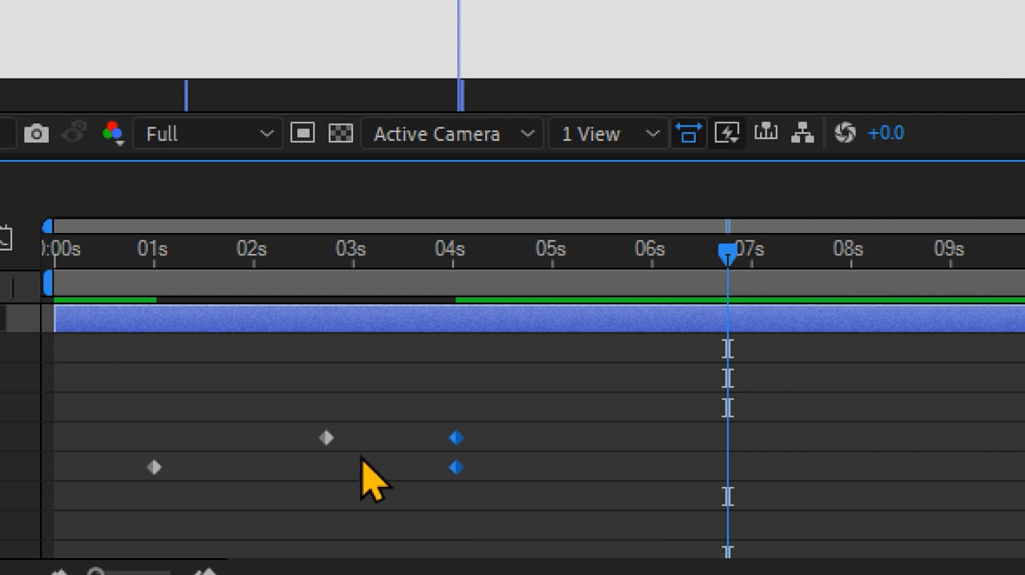
pyautogui.moveTo(326, 440); pyautogui.dragTo(308, 440)
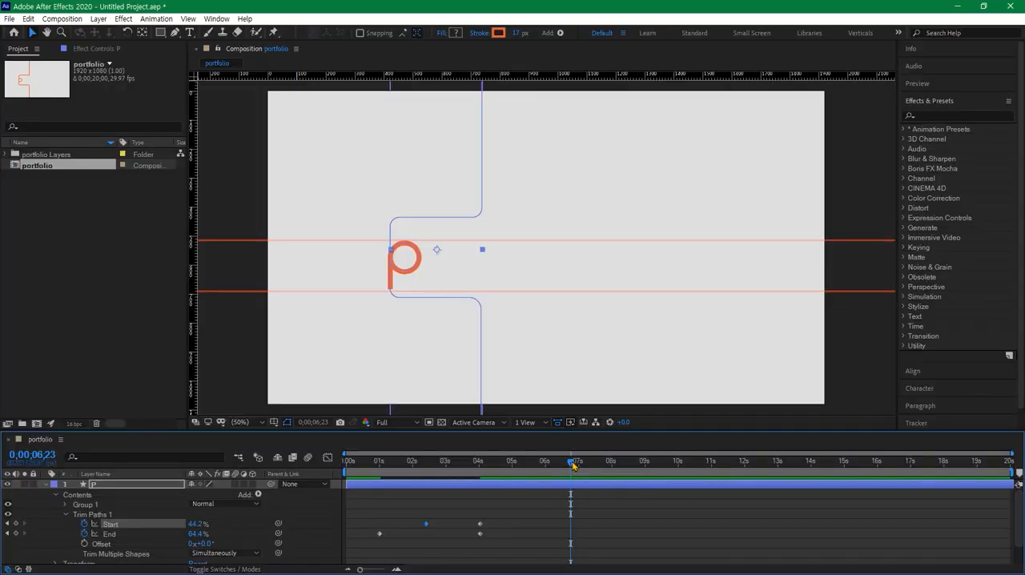
pyautogui.moveTo(571, 464)
pyautogui.mouseDown()
pyautogui.moveTo(349, 466)
pyautogui.moveTo(481, 477)
pyautogui.mouseUp()
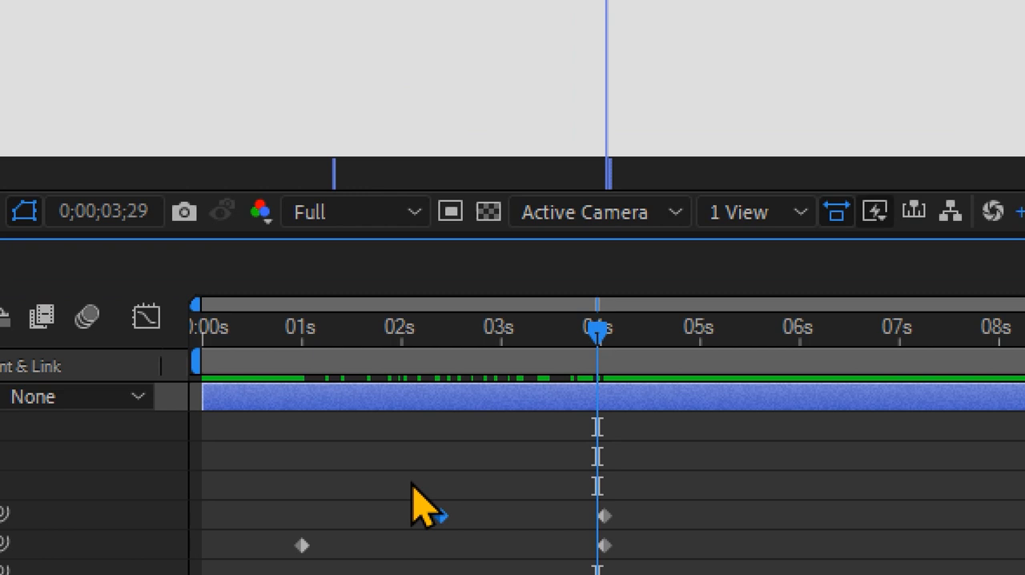
# - Move the last Start and End keyframes to about 2.9 seconds and the first Start keyframe to about 1.9 seconds, and return to the beginning
pyautogui.moveTo(415, 511); pyautogui.dragTo(489, 545)
pyautogui.moveTo(640, 524); pyautogui.dragTo(639, 522)
pyautogui.moveTo(605, 462); pyautogui.dragTo(558, 474)
pyautogui.moveTo(522, 390)
pyautogui.mouseDown()
pyautogui.moveTo(575, 495)
pyautogui.moveTo(511, 472)
pyautogui.moveTo(284, 475)
pyautogui.mouseUp()
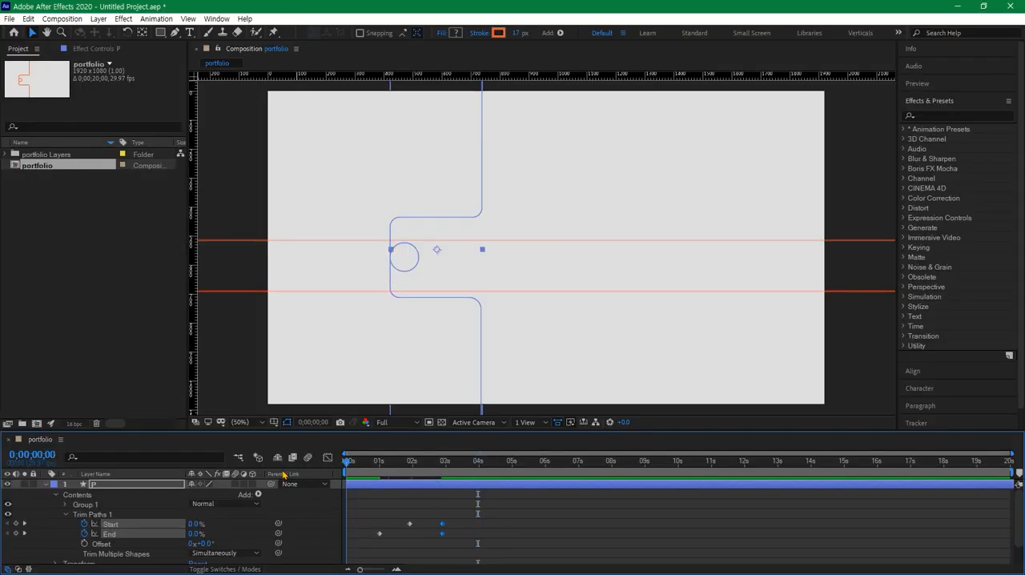
pyautogui.click(616, 390)
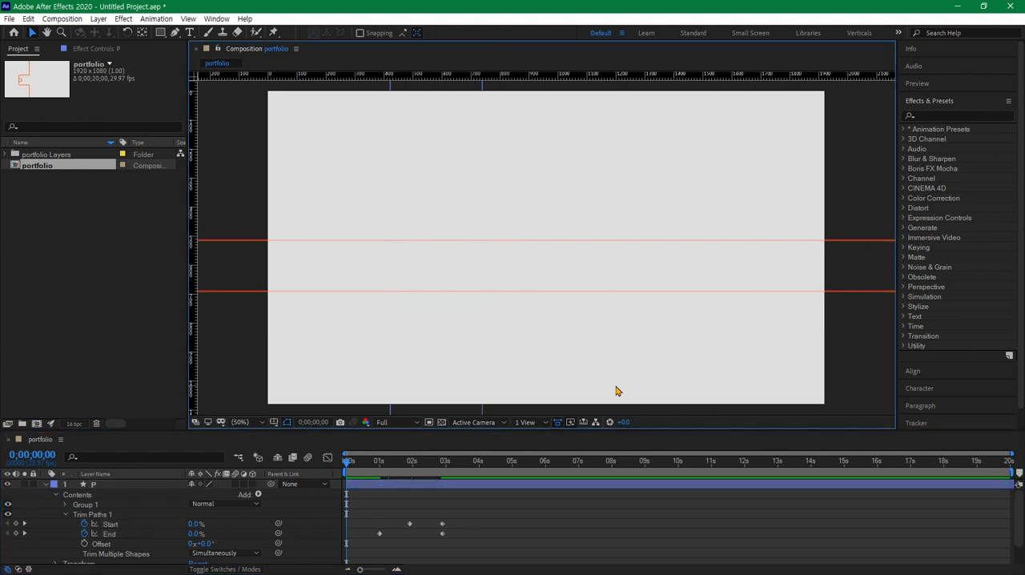
# - Preview the p's retimed drawing animation from the beginning and stop playback
pyautogui.press('space')
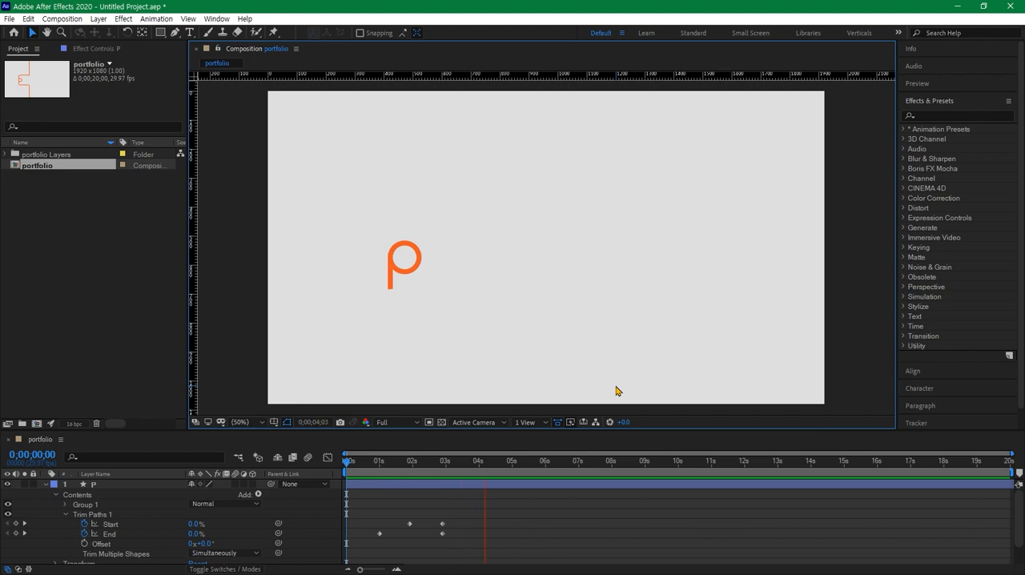
pyautogui.press('space')
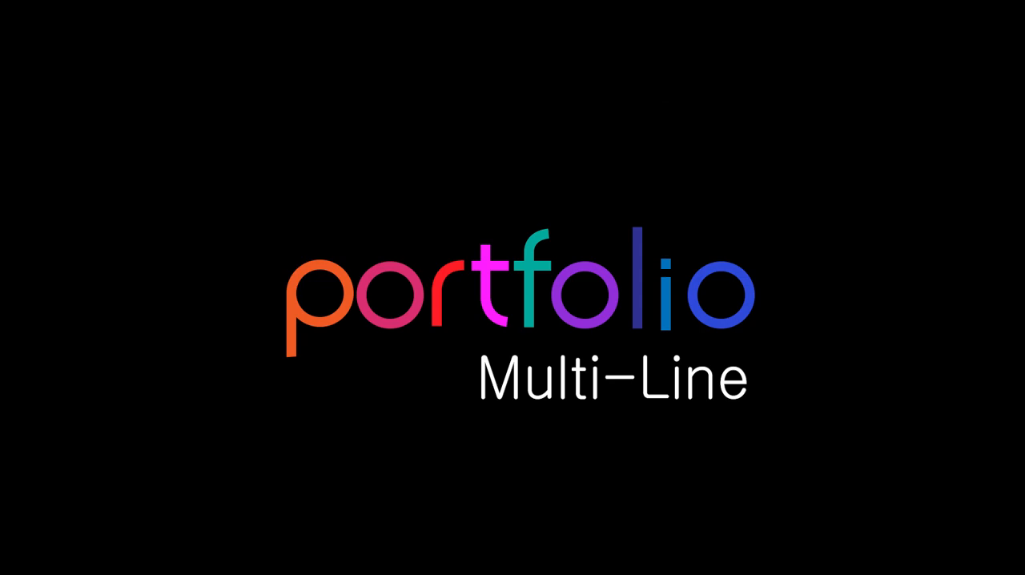
# - Switch to Illustrator and add new empty layers above the P layer in portfolio.ai, one for each remaining letter of the word
pyautogui.click(820, 426)
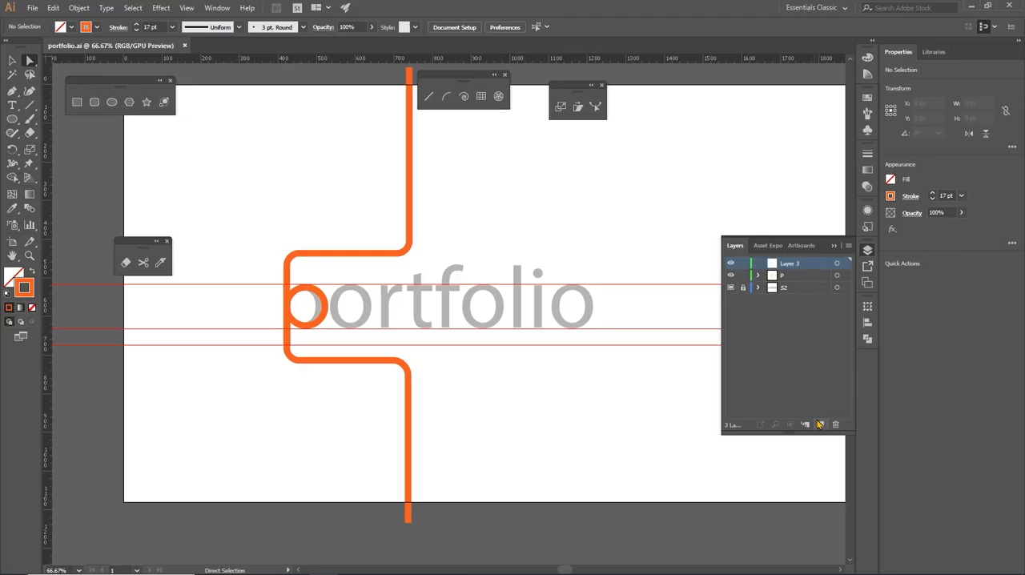
pyautogui.click(820, 425)
pyautogui.click(820, 425)
pyautogui.click(819, 425)
pyautogui.click(820, 426)
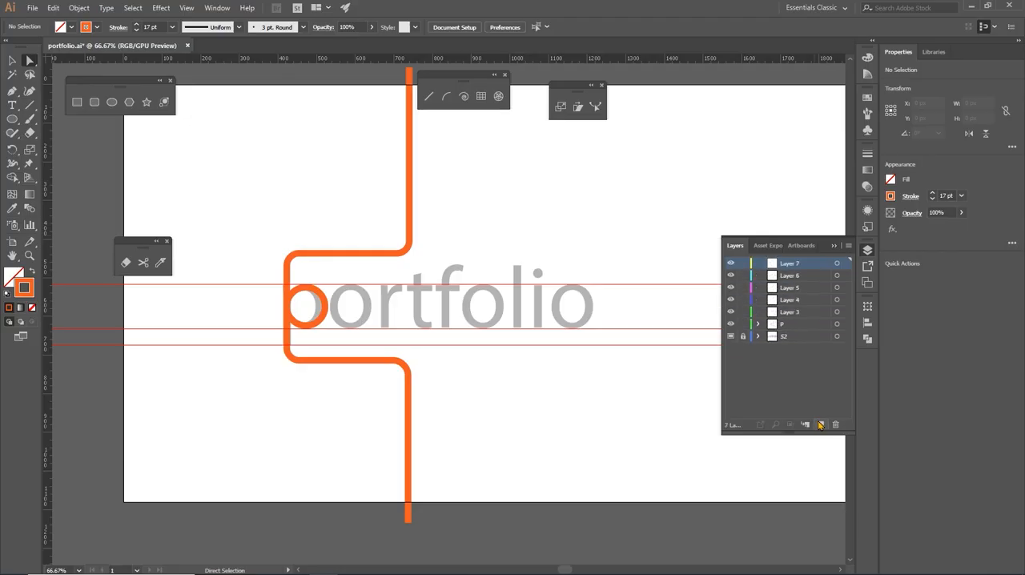
pyautogui.click(820, 425)
pyautogui.click(820, 425)
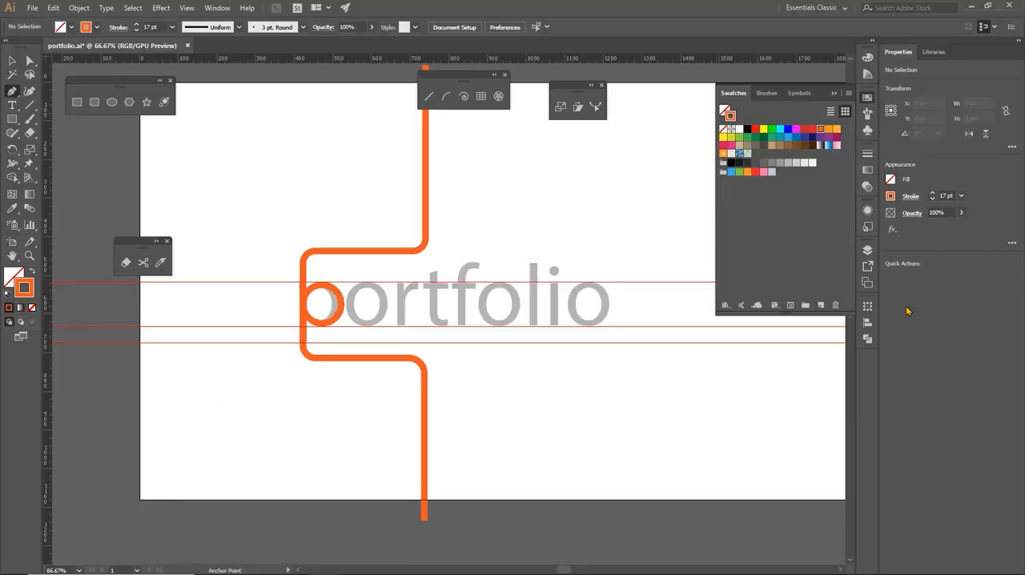
# - Put the swatches away, bring up the layer list, and make the r layer active
pyautogui.click(835, 95)
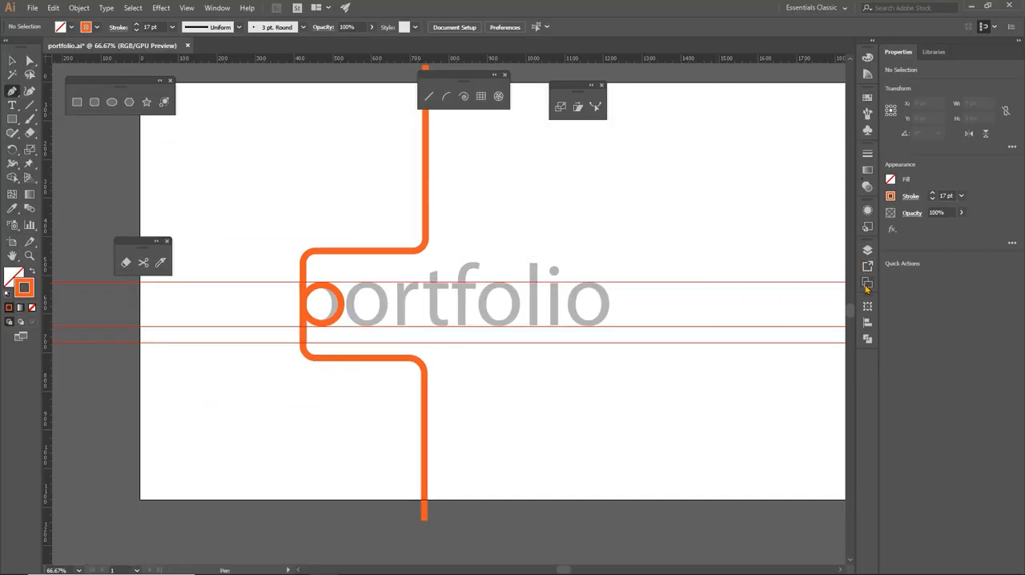
pyautogui.click(868, 250)
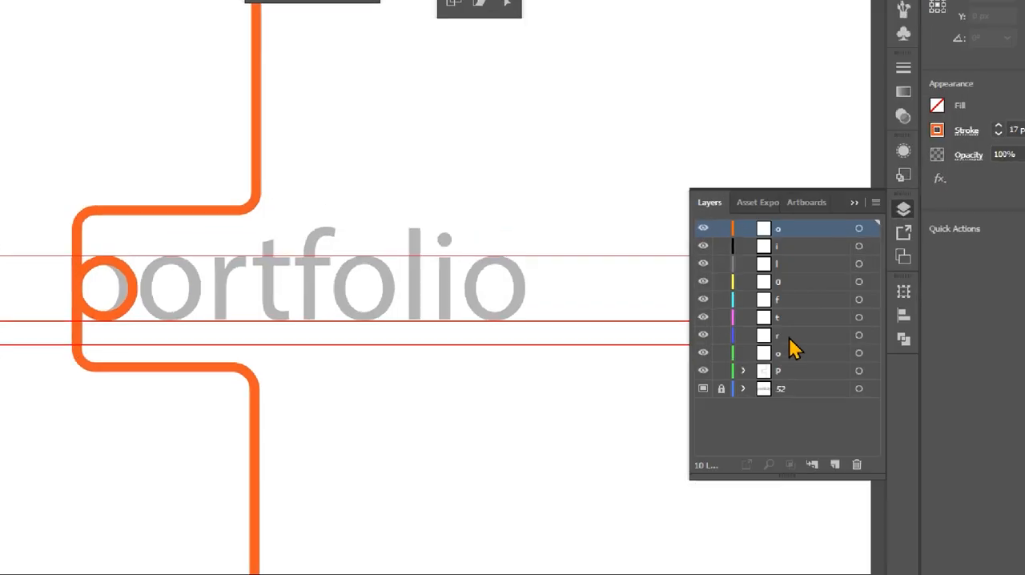
pyautogui.click(790, 336)
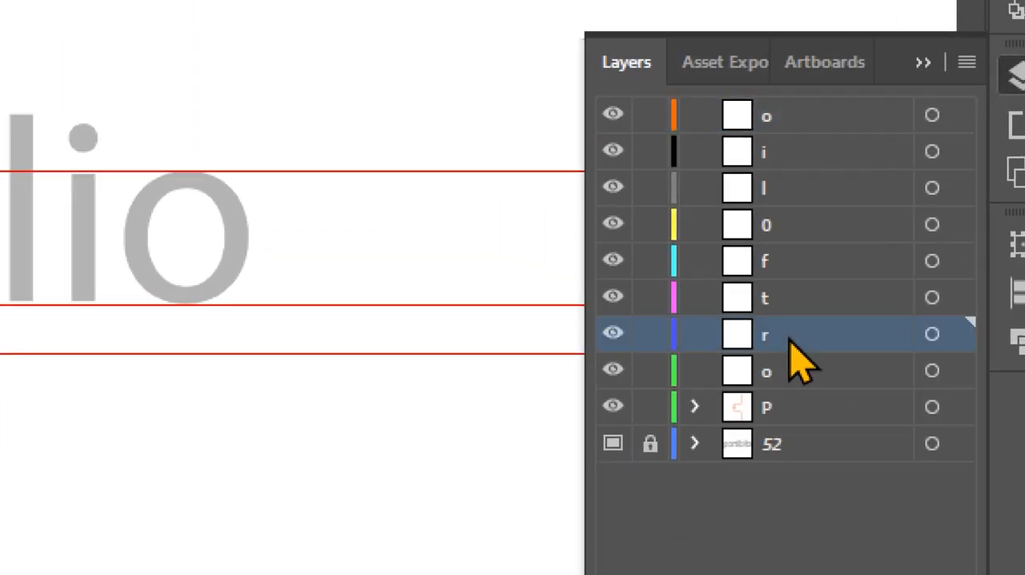